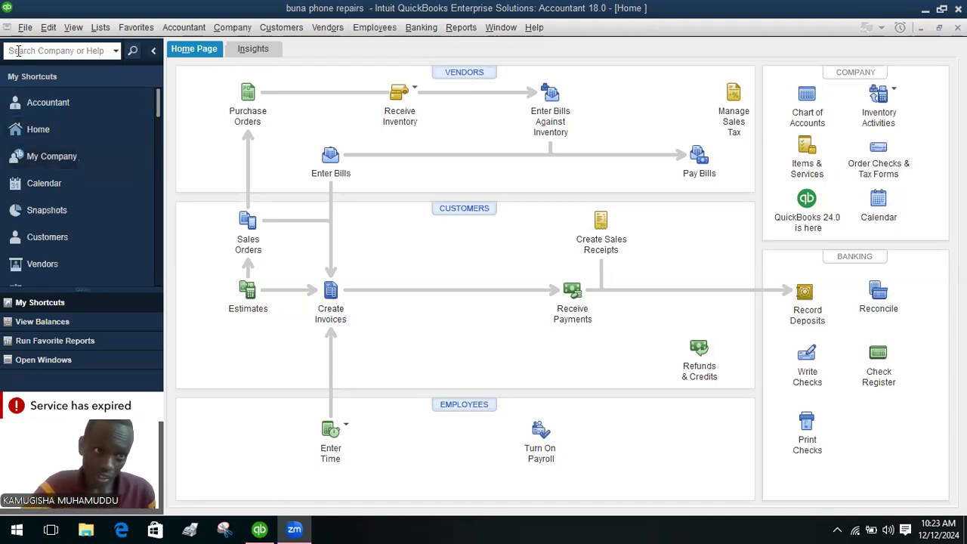
Start creating a new company file with the Detailed Start setup
click(26, 27)
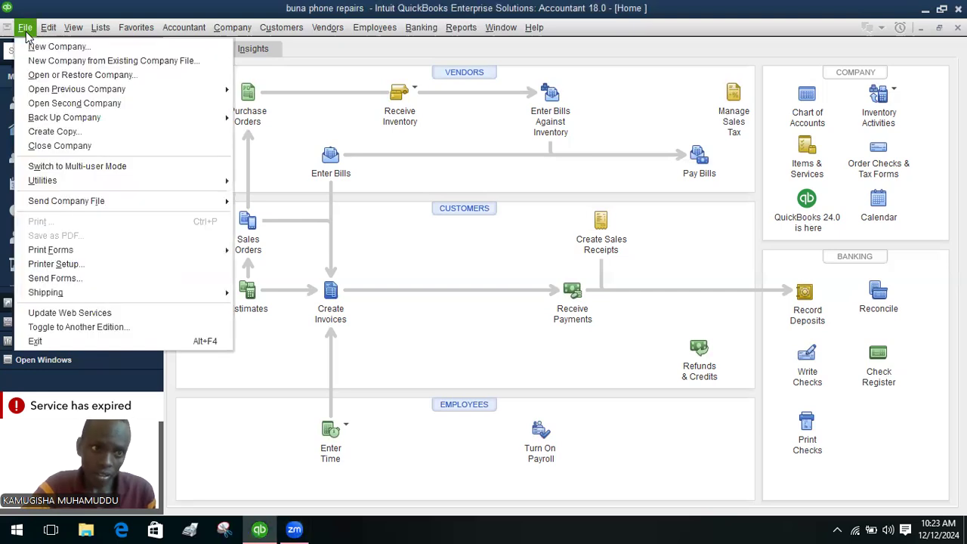
click(53, 46)
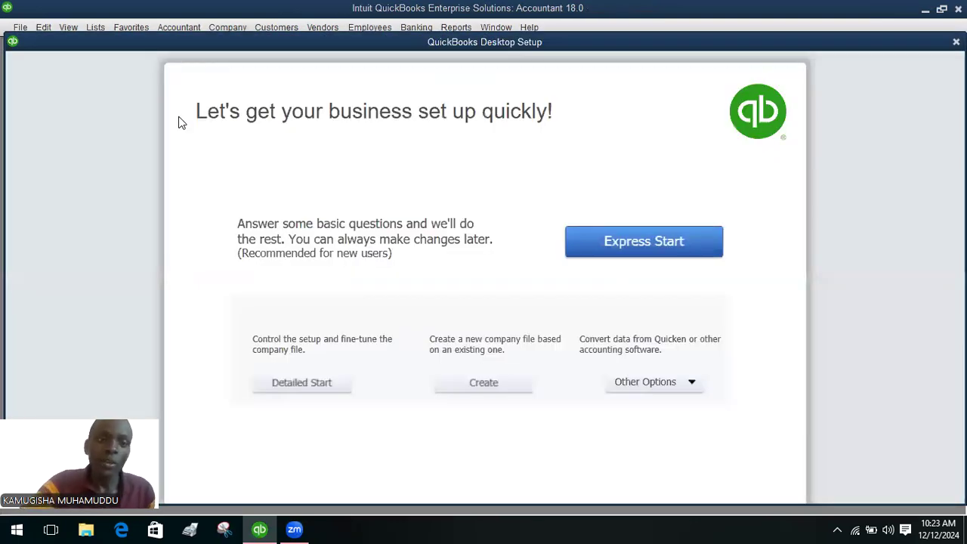
click(323, 383)
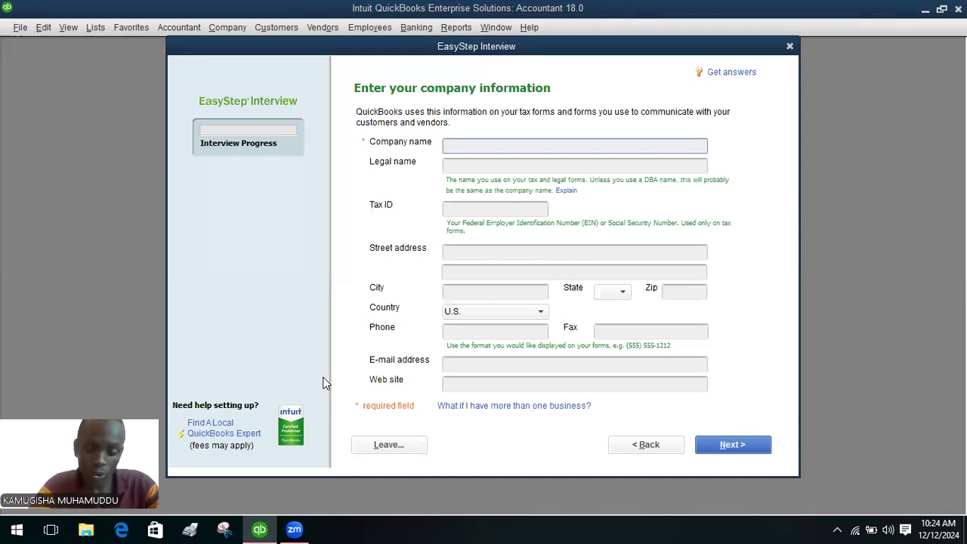
Enter "muhamud comp" as the company name and "muhamud como" as the legal name
text(my)
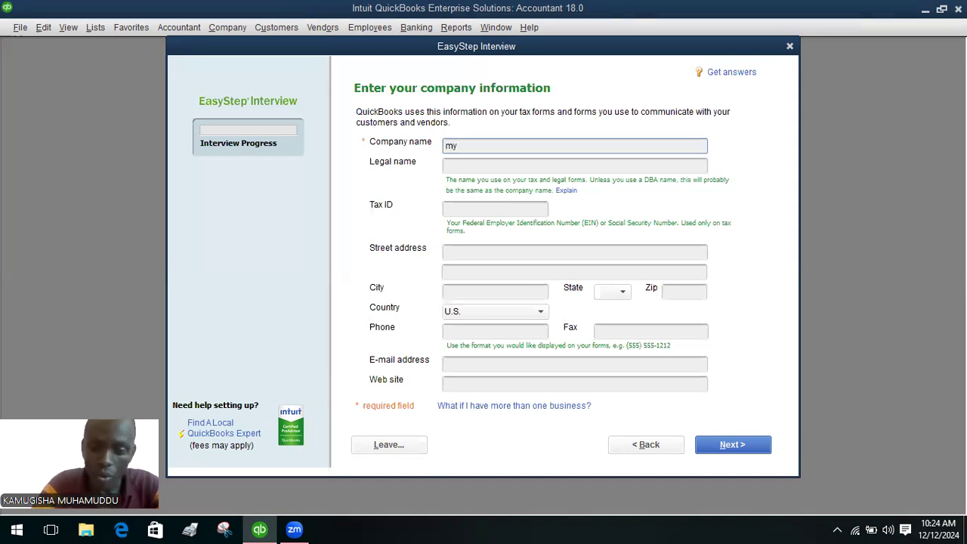
key(BackSpace)
text(uhamud)
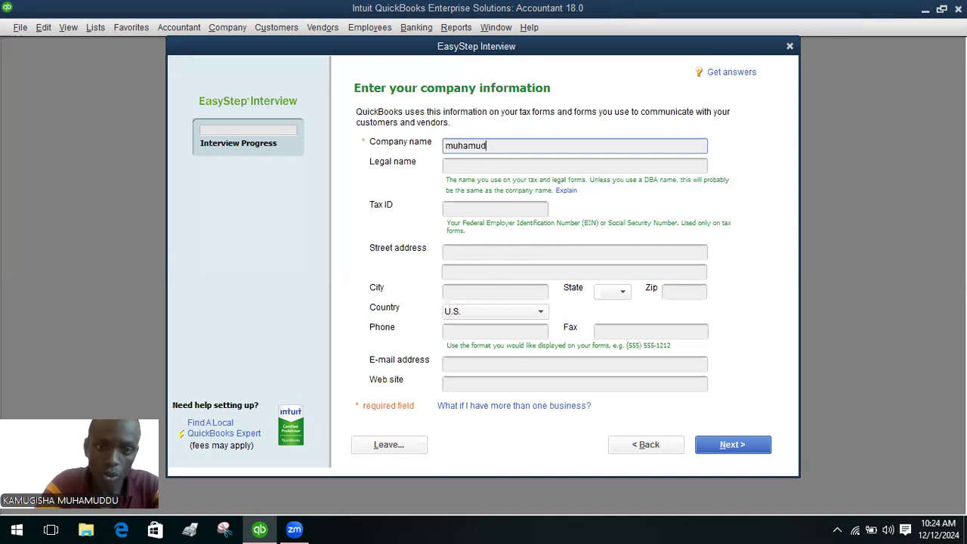
text( co)
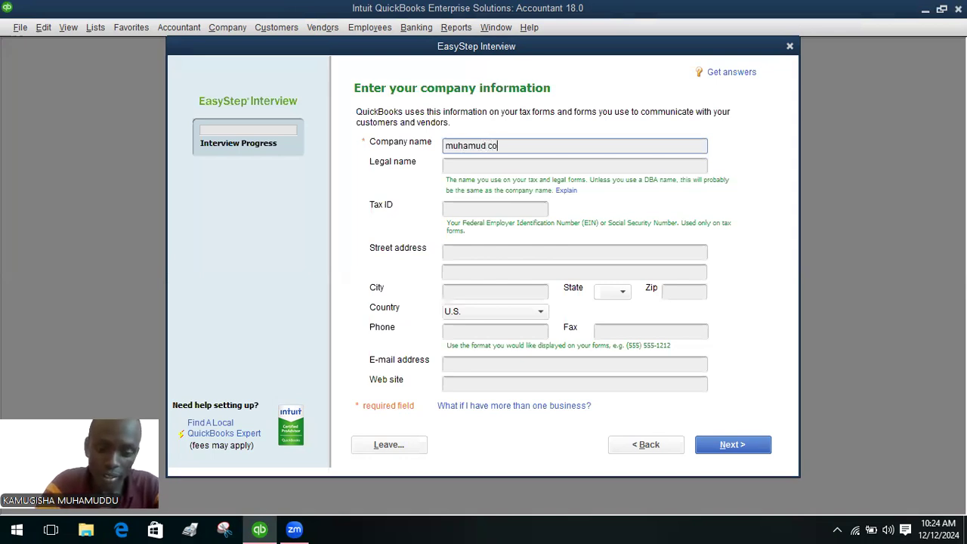
text(mp)
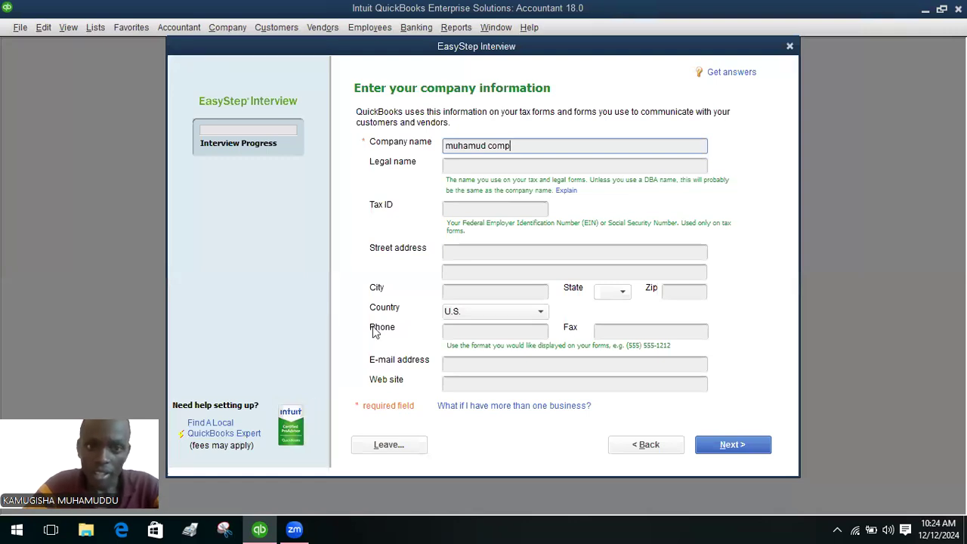
click(481, 169)
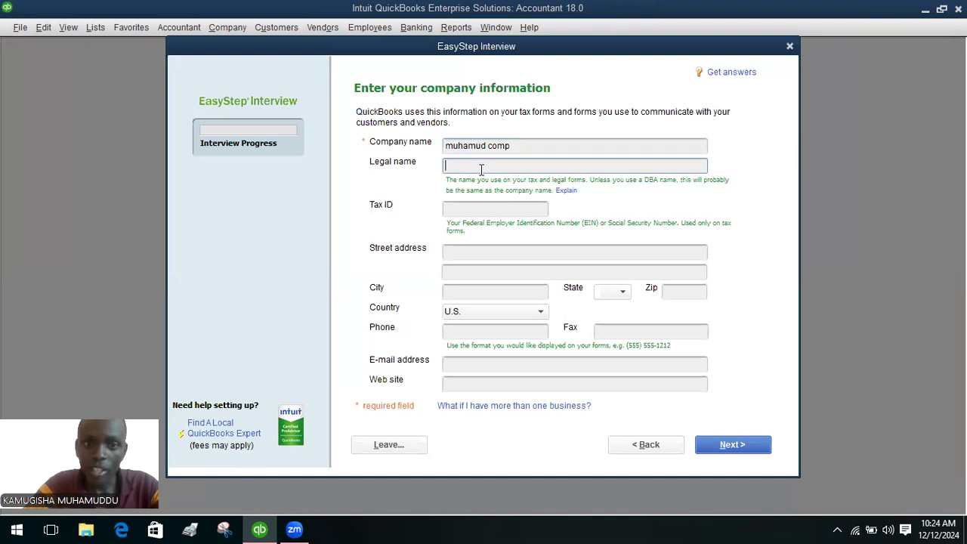
text(m)
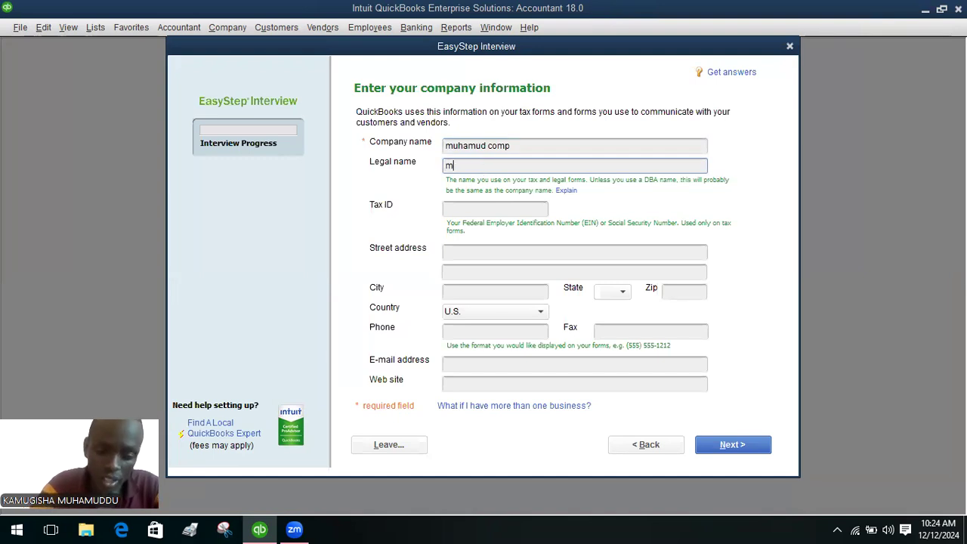
text(uhamud)
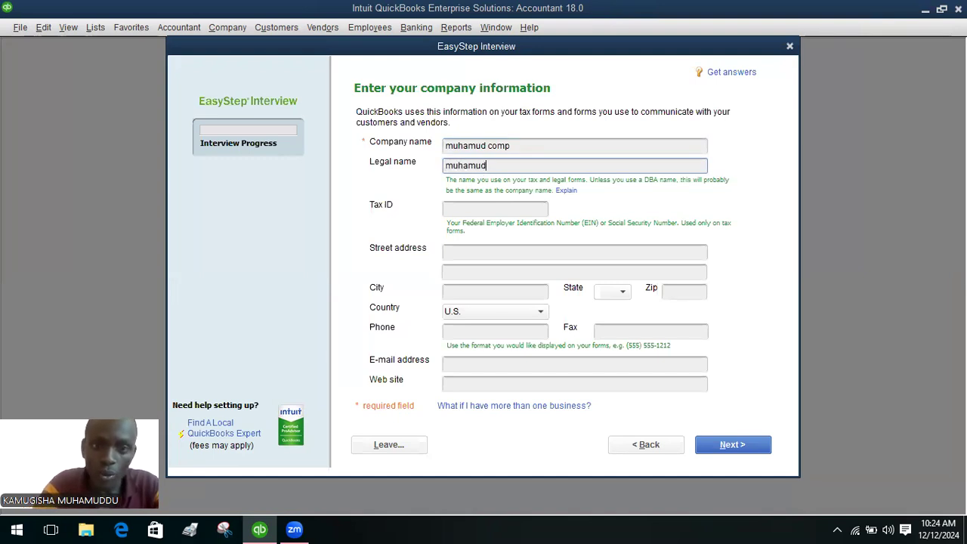
text( com)
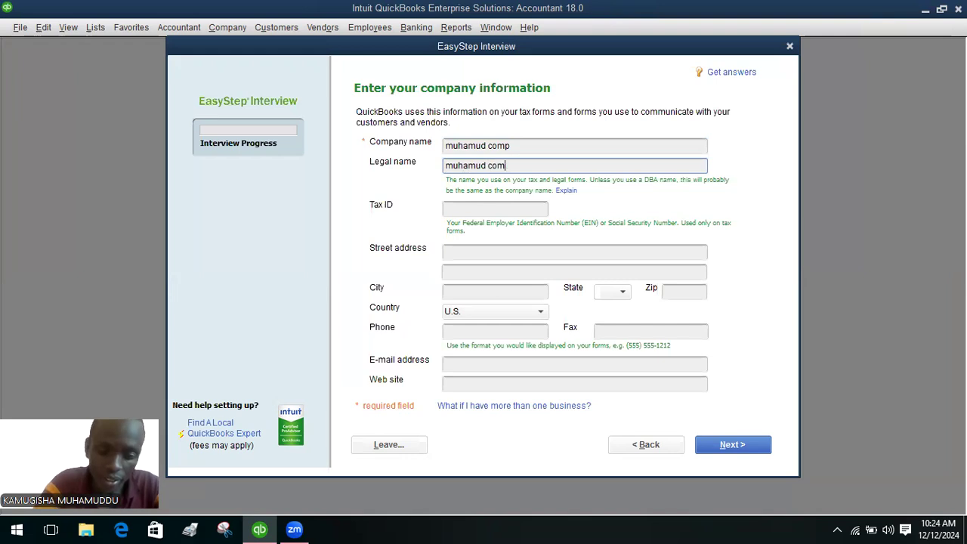
text(o)
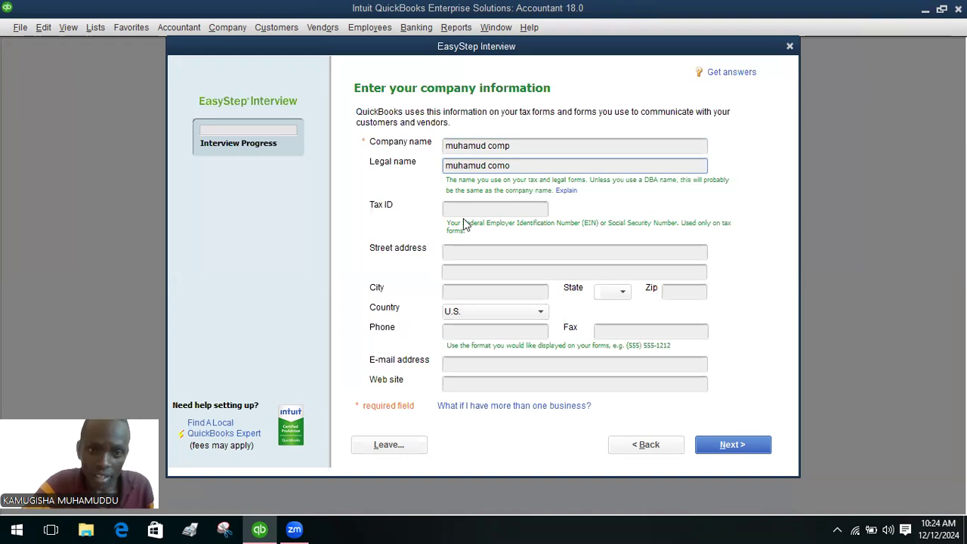
Fill in the company's street address and city, set the country to Other, and submit the company information
click(460, 251)
text(mbagu)
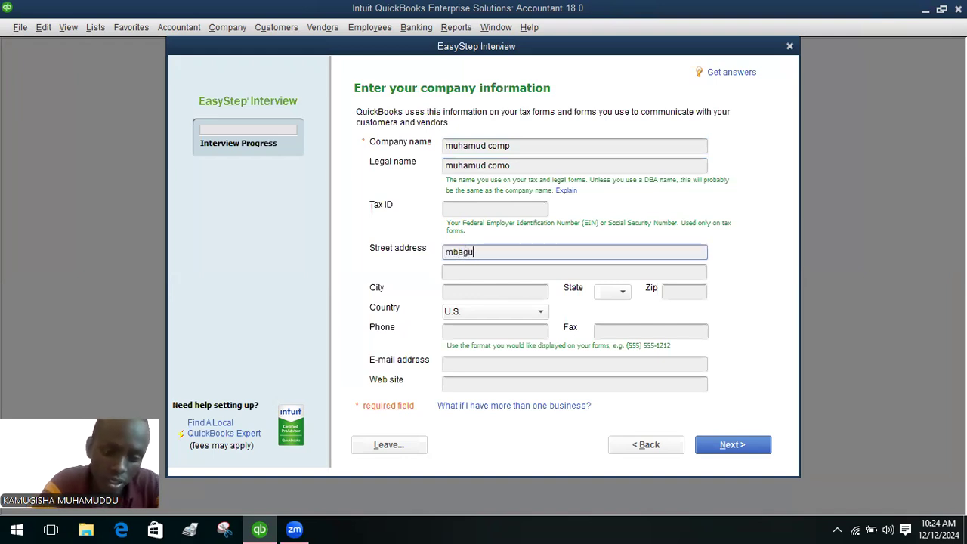
text(ta s)
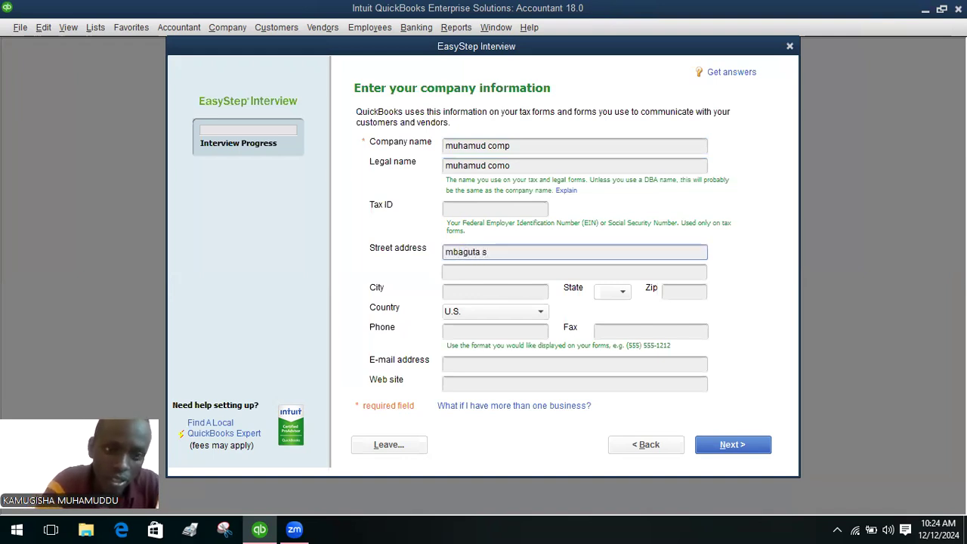
text(treet)
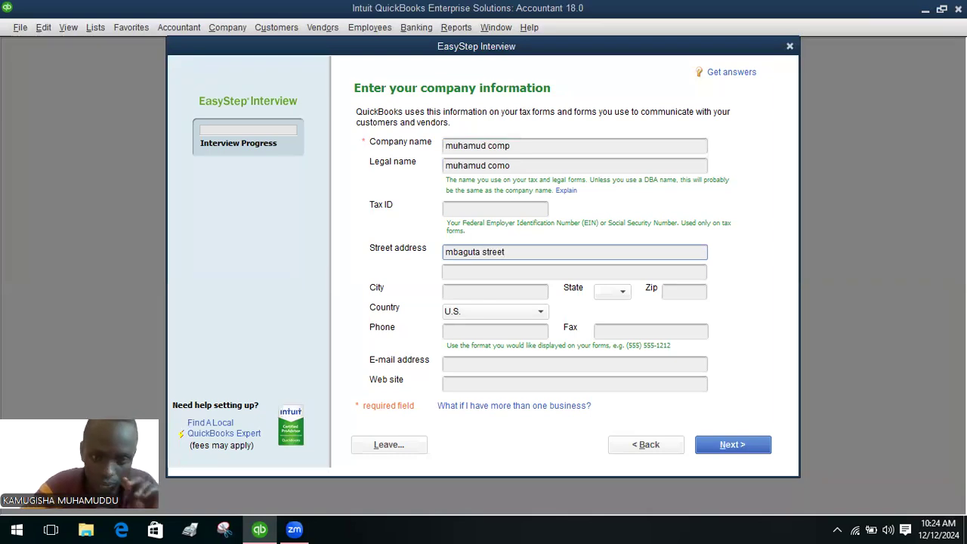
click(525, 291)
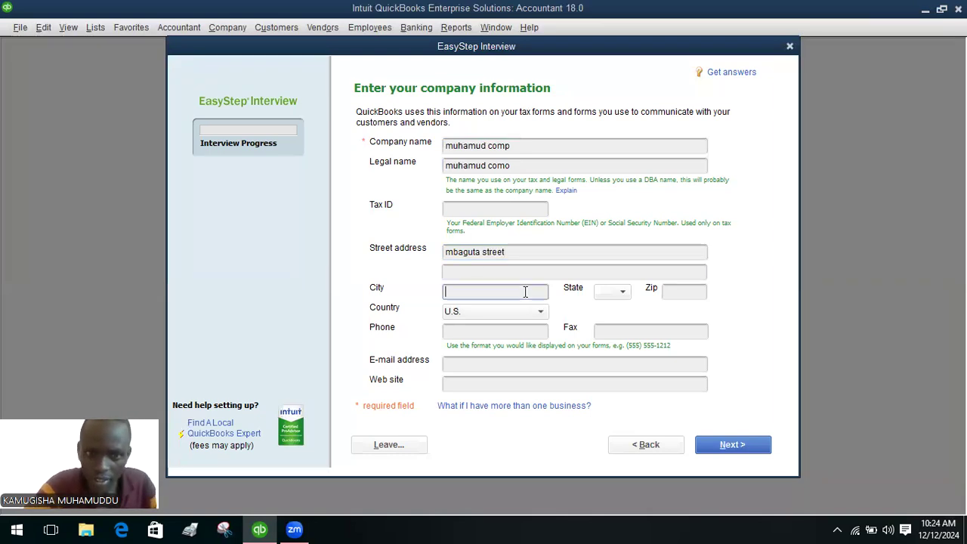
text(mbarara)
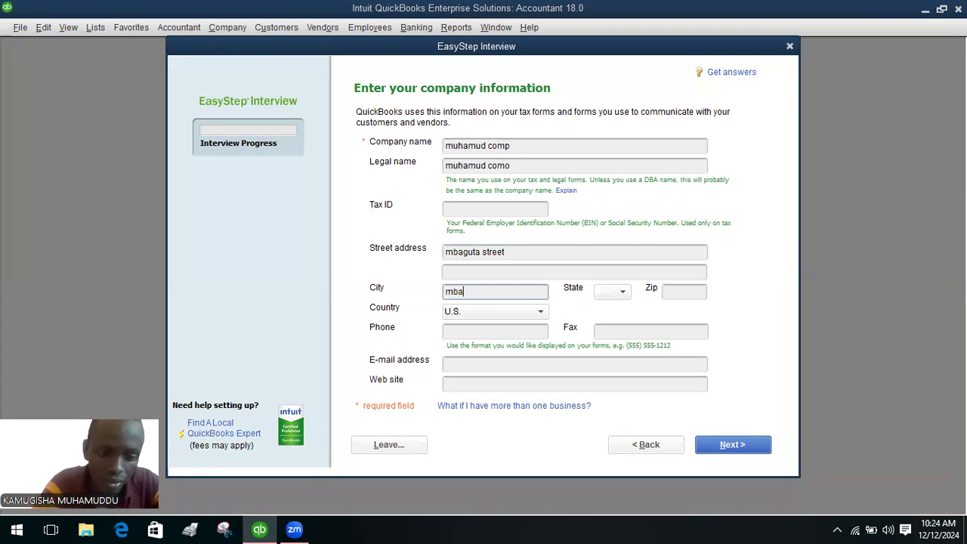
click(541, 312)
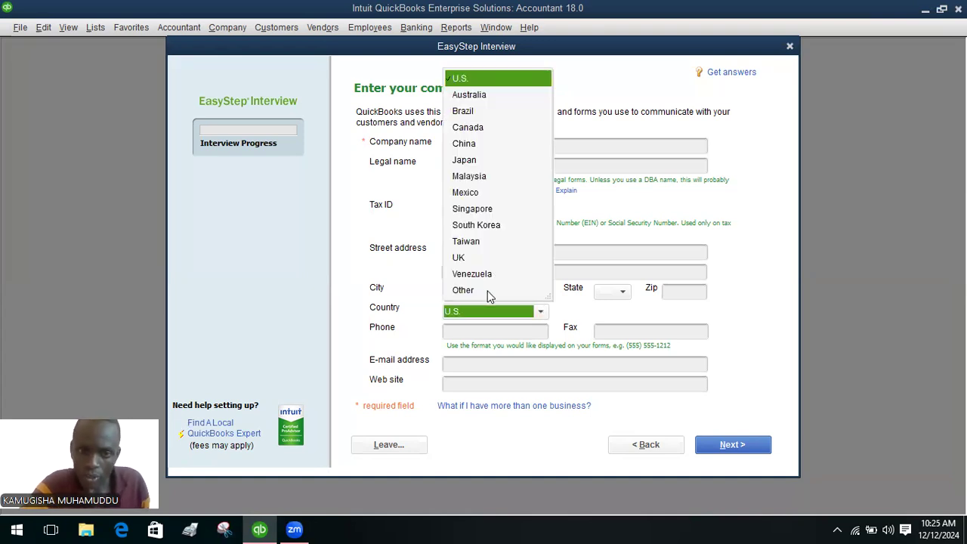
click(487, 291)
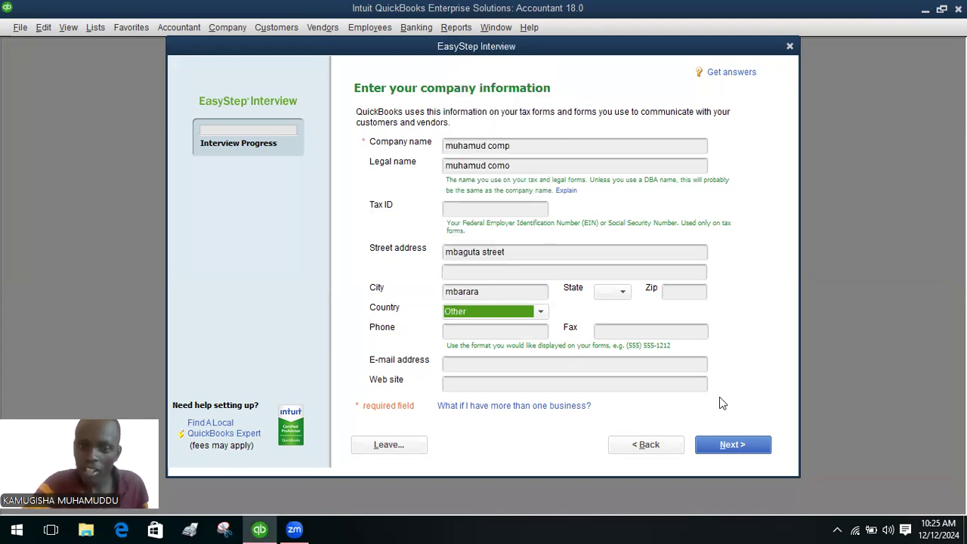
click(738, 447)
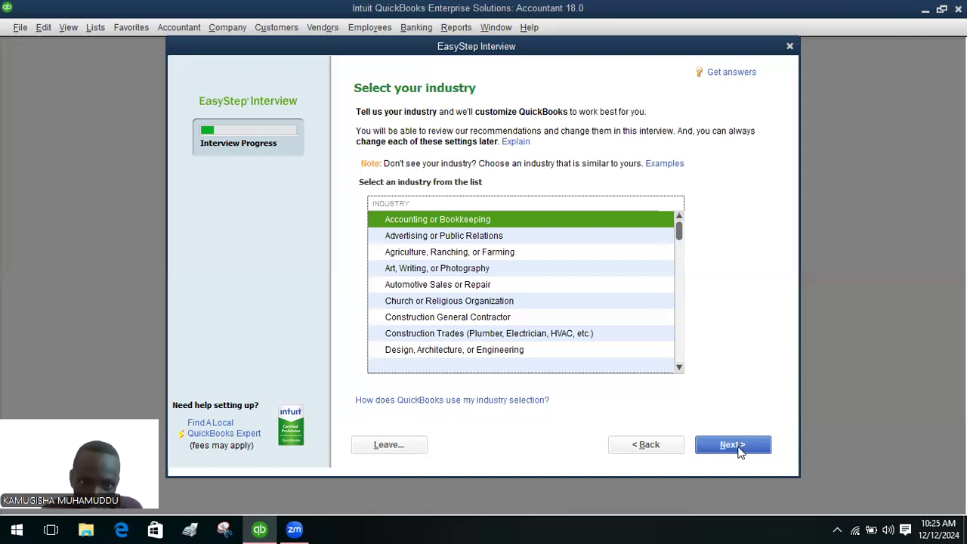
Set the industry to Automotive Sales or Repair, the organization to Sole Proprietorship, and the fiscal year start to January
click(501, 288)
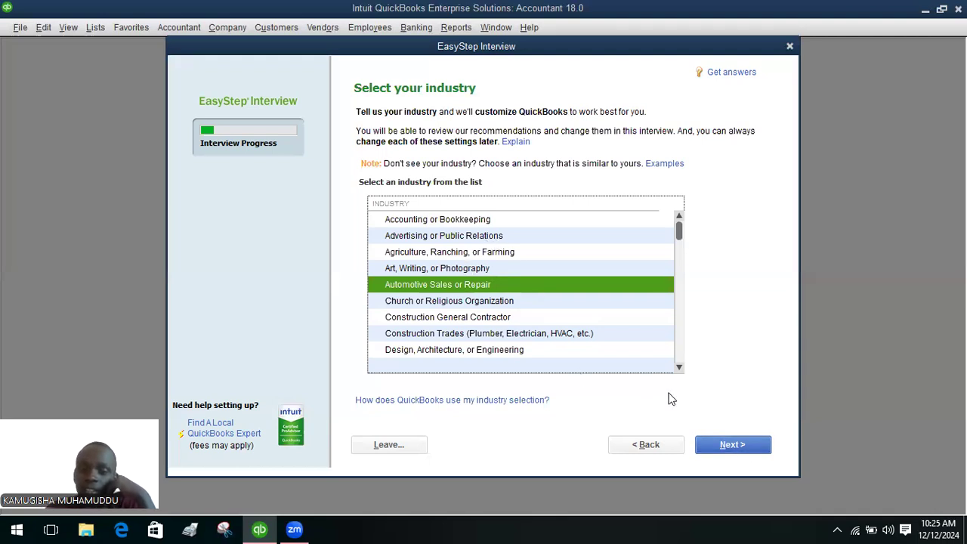
click(729, 445)
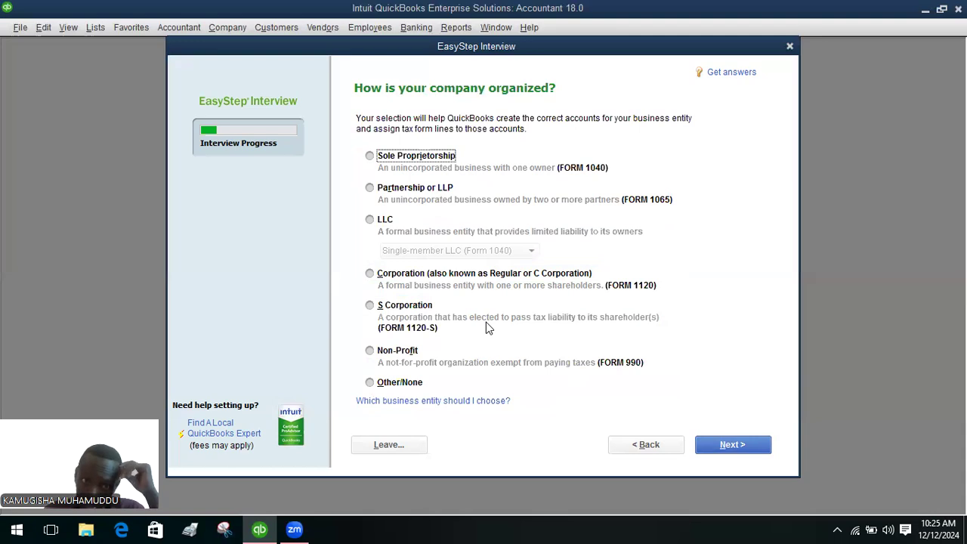
click(370, 156)
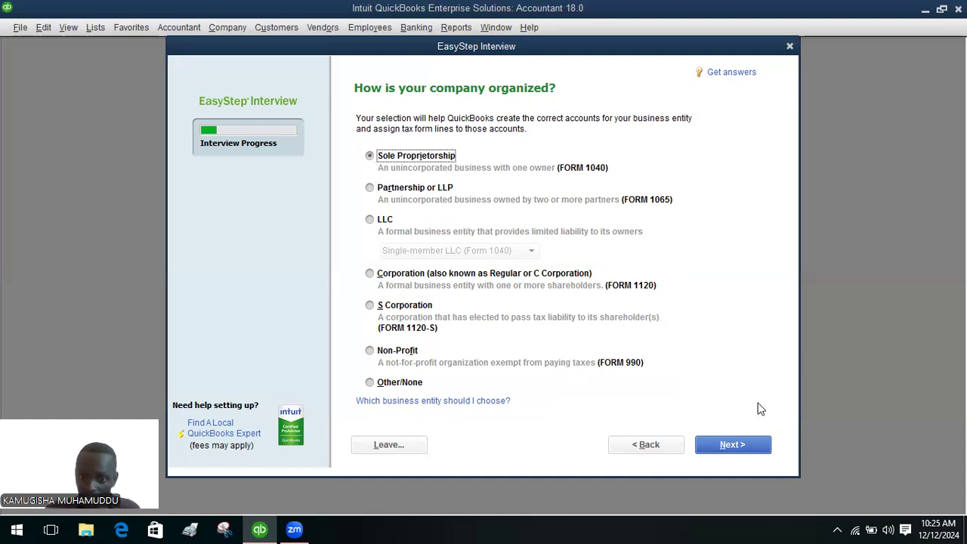
click(748, 452)
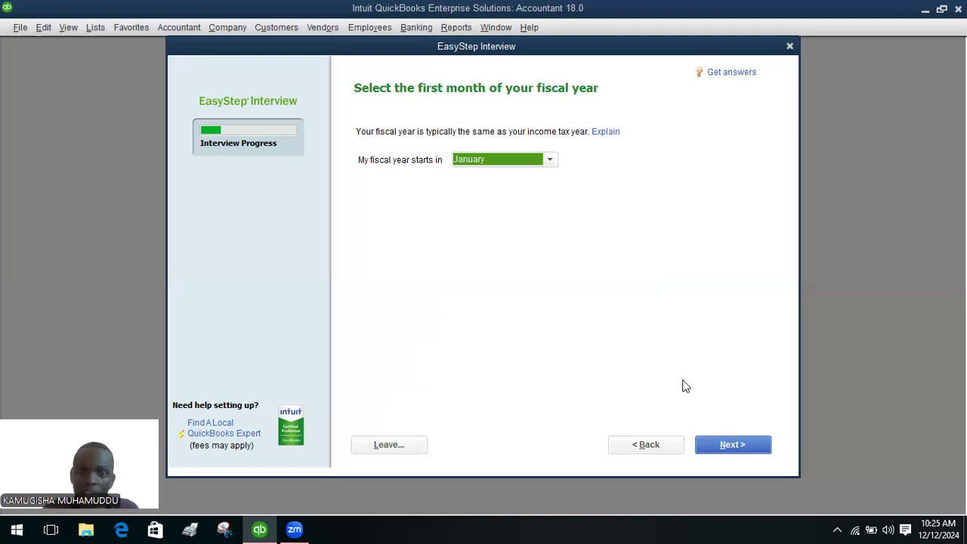
click(734, 443)
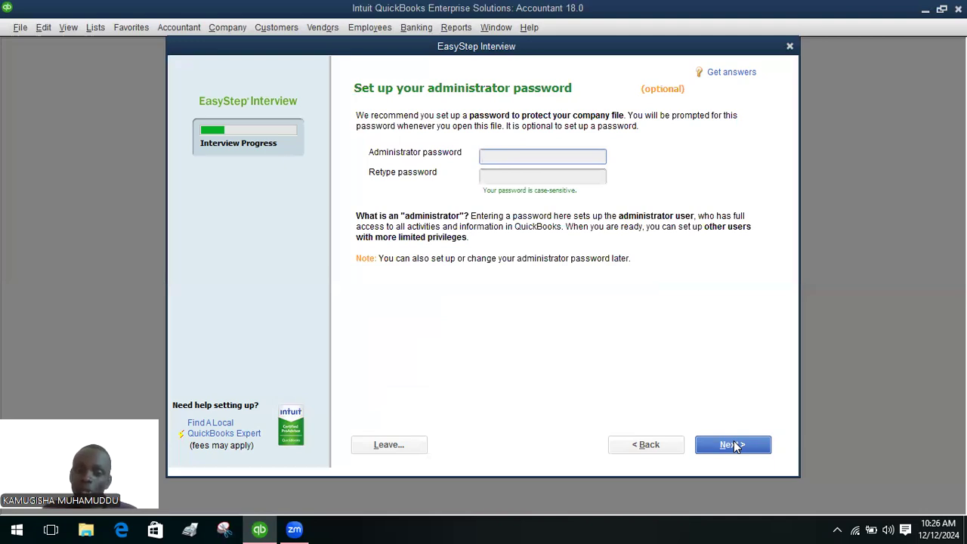
Skip the optional administrator password and save the company file on the Desktop as "muhamud comp"
click(734, 445)
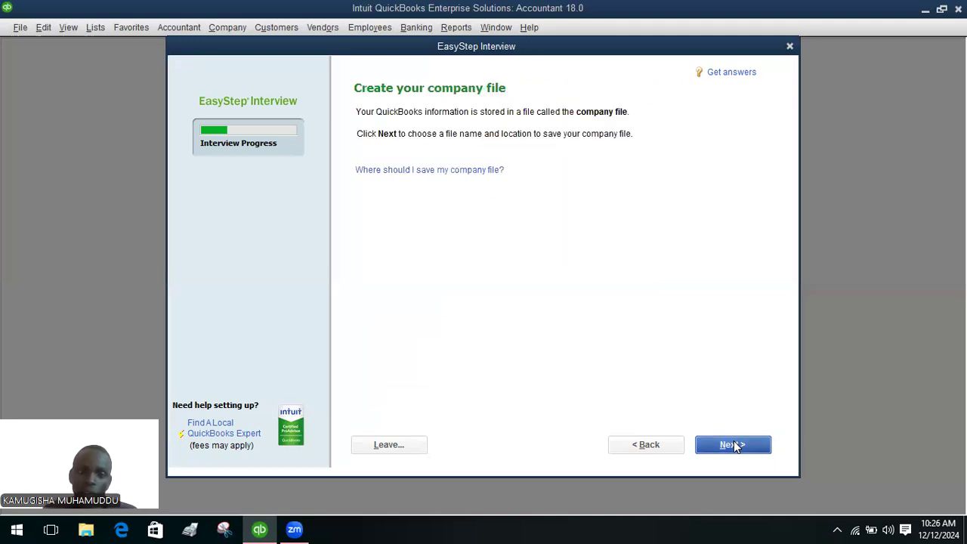
click(734, 445)
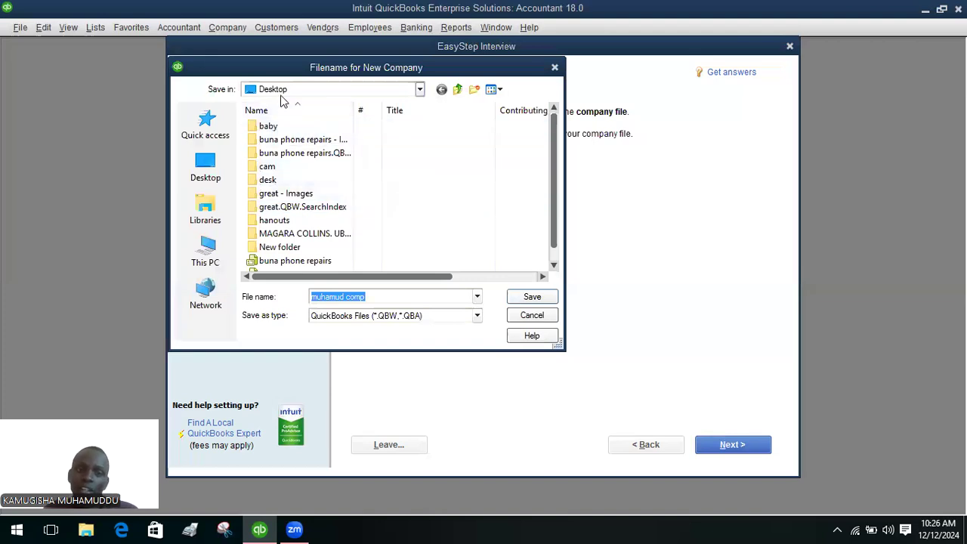
click(532, 297)
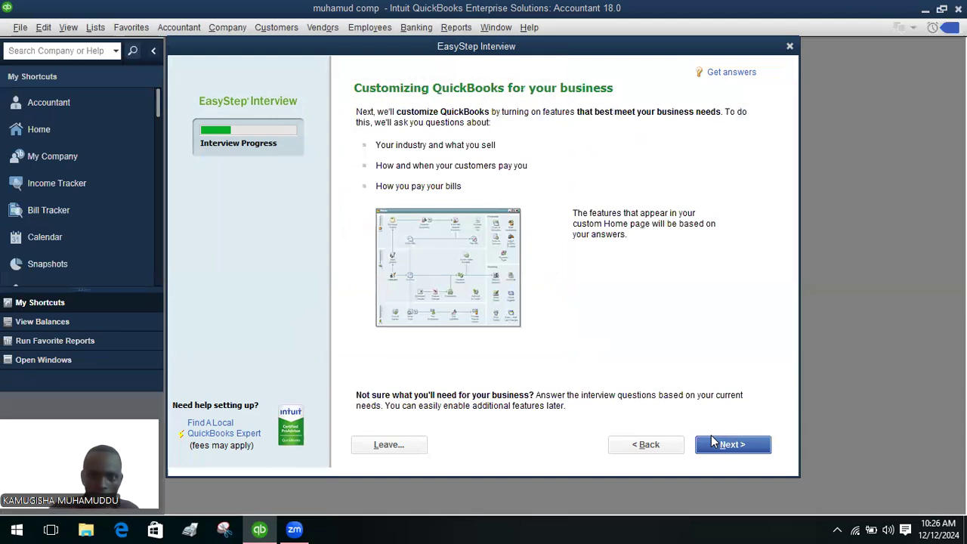
Begin customizing the company's features and specify that it sells both services and products
click(727, 446)
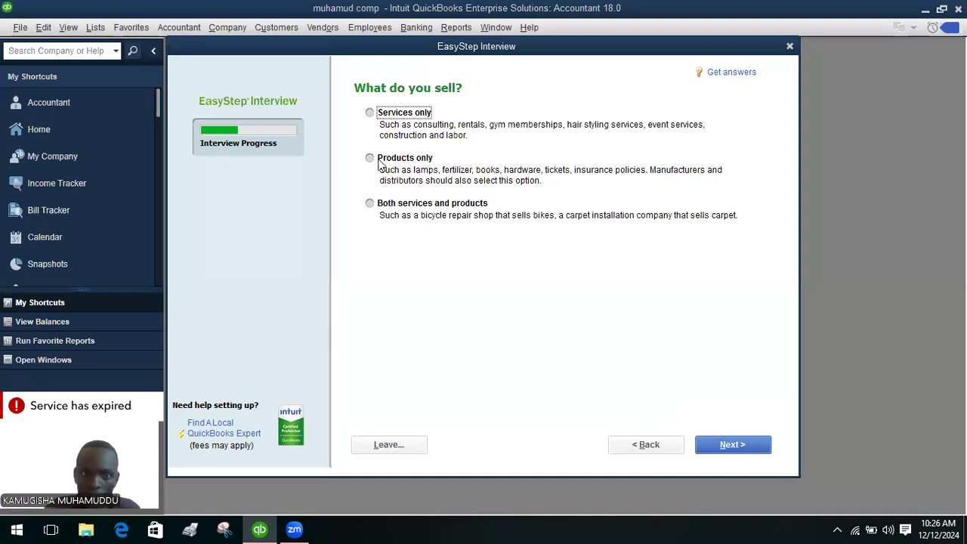
click(370, 206)
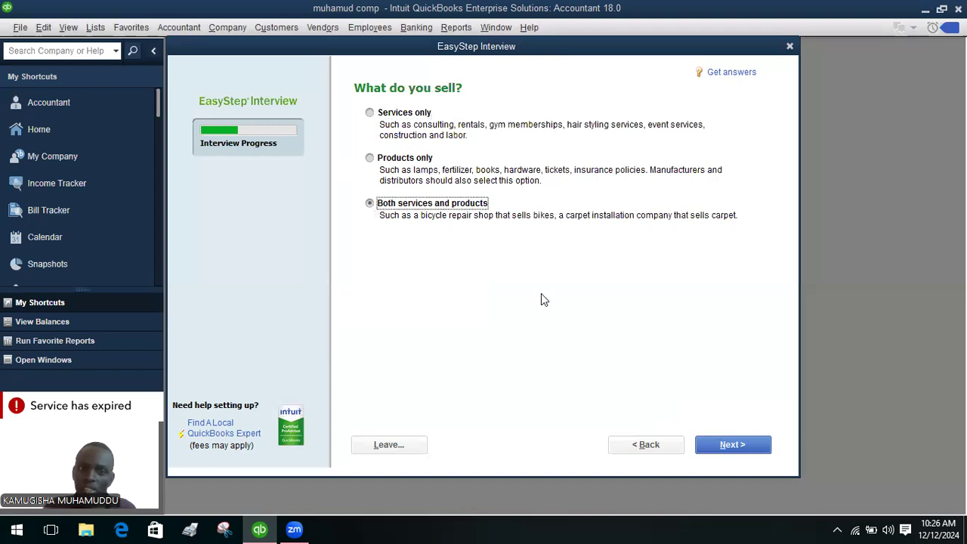
click(728, 447)
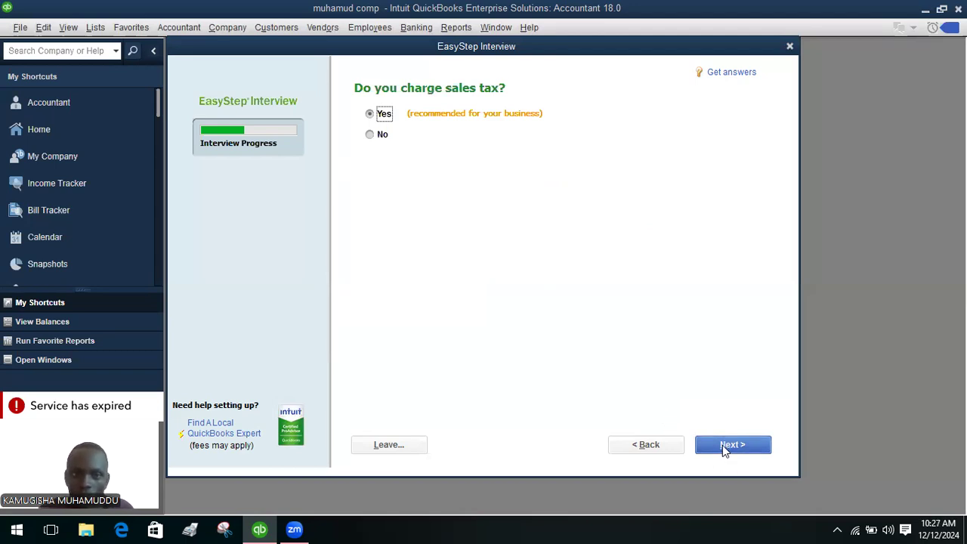
Accept the recommended answers: Yes for sales tax, estimates and sales order tracking, and No for billing statements
click(733, 444)
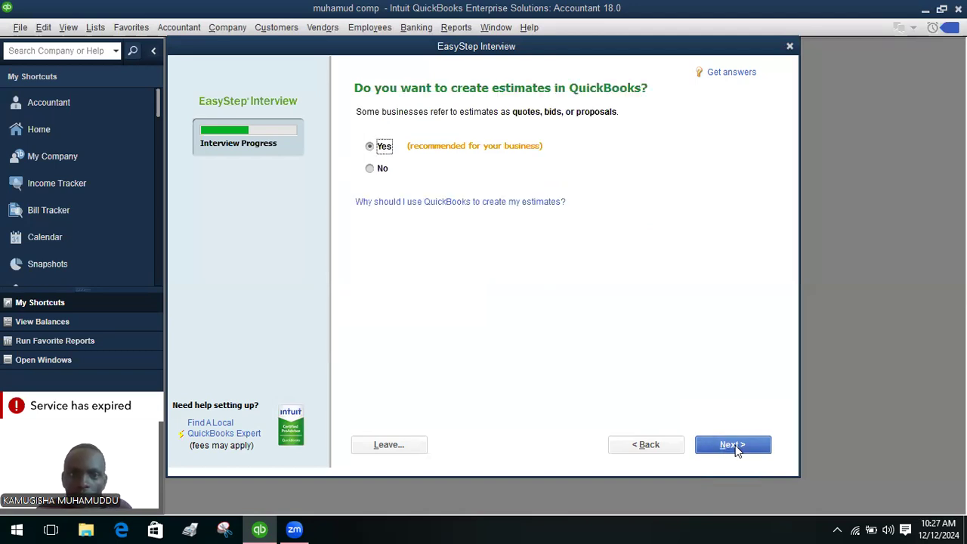
click(733, 445)
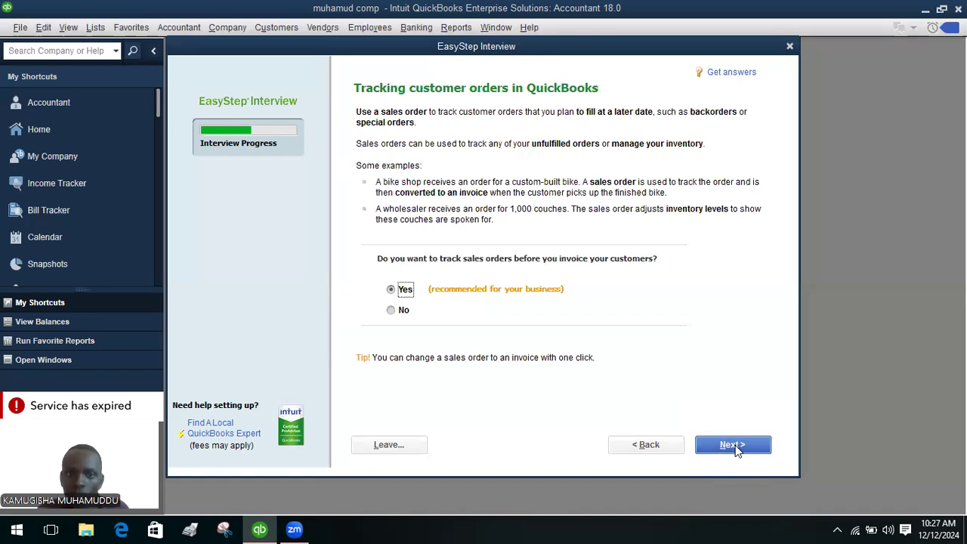
click(733, 445)
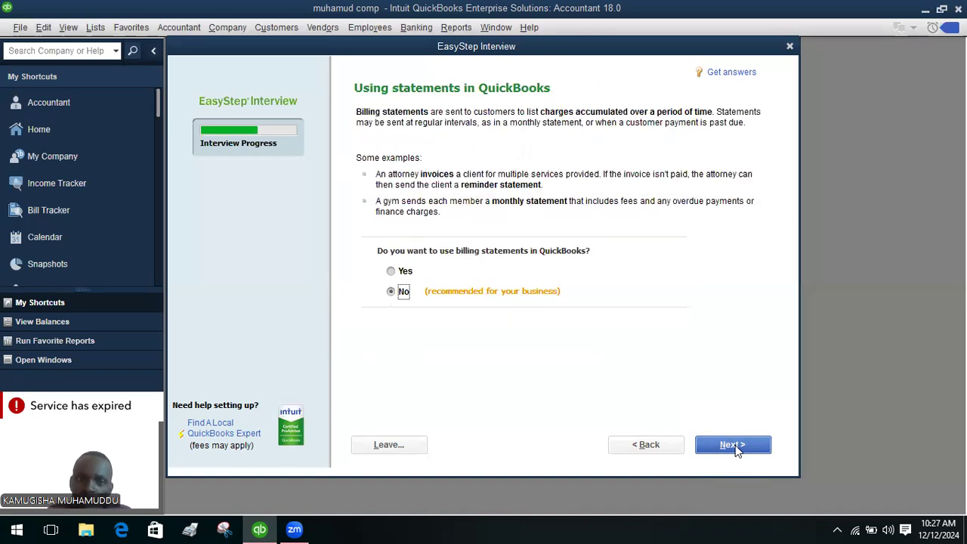
click(733, 445)
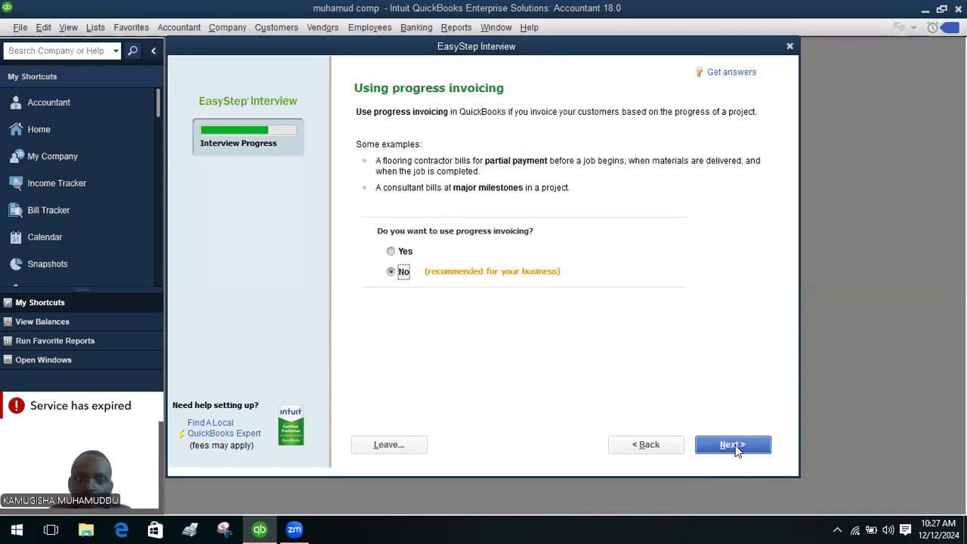
Decline progress invoicing, keep tracking of bills owed on, and answer Yes to tracking inventory
click(734, 445)
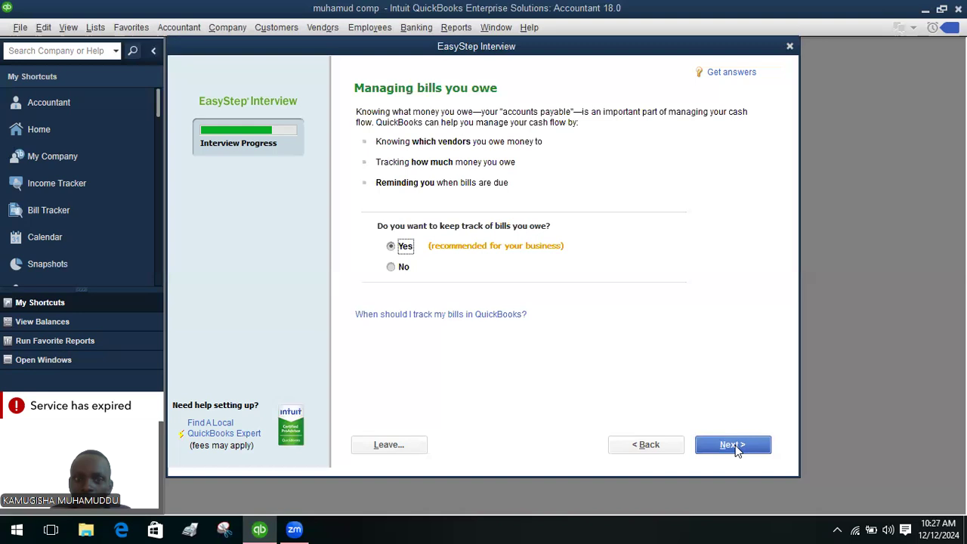
click(735, 445)
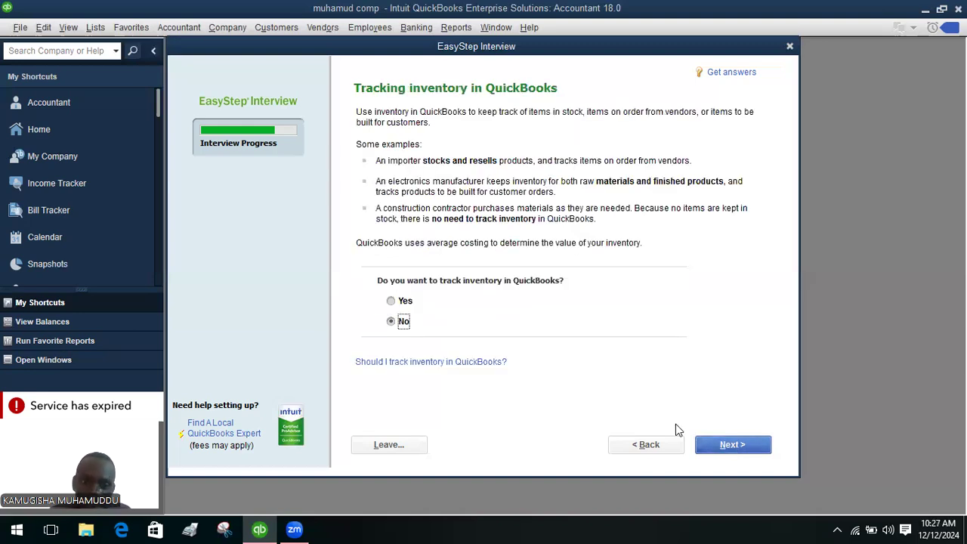
click(391, 300)
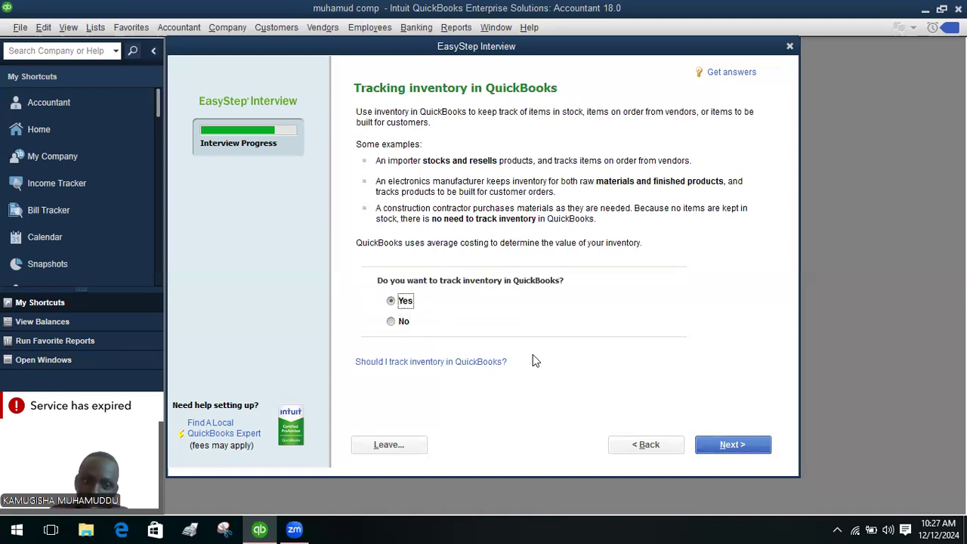
click(721, 444)
click(721, 445)
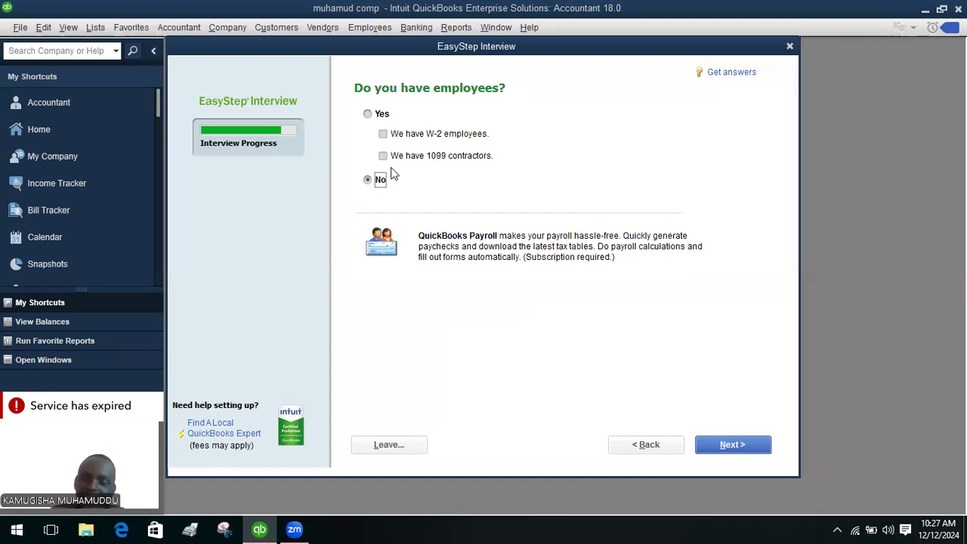
Specify that the company has W-2 employees and continue past the chart of accounts introduction
click(383, 134)
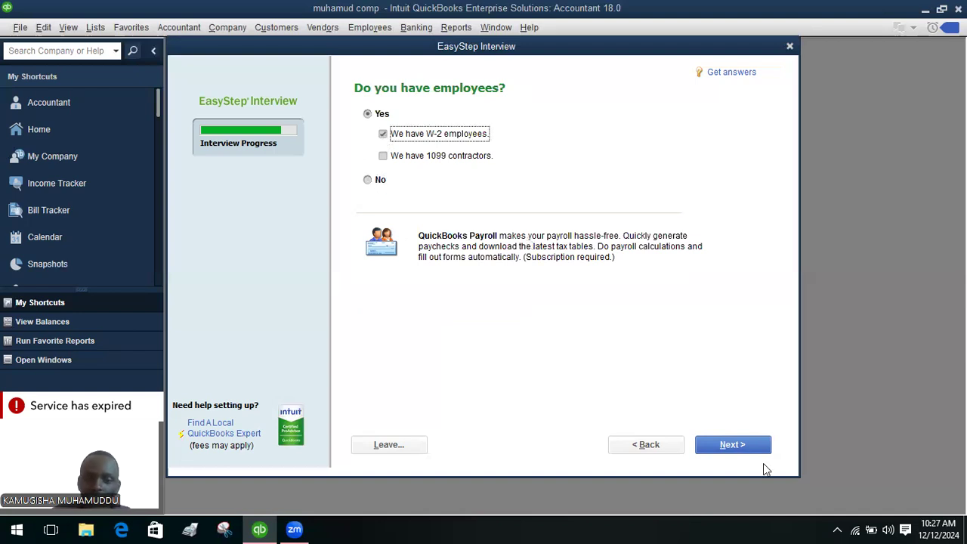
click(748, 450)
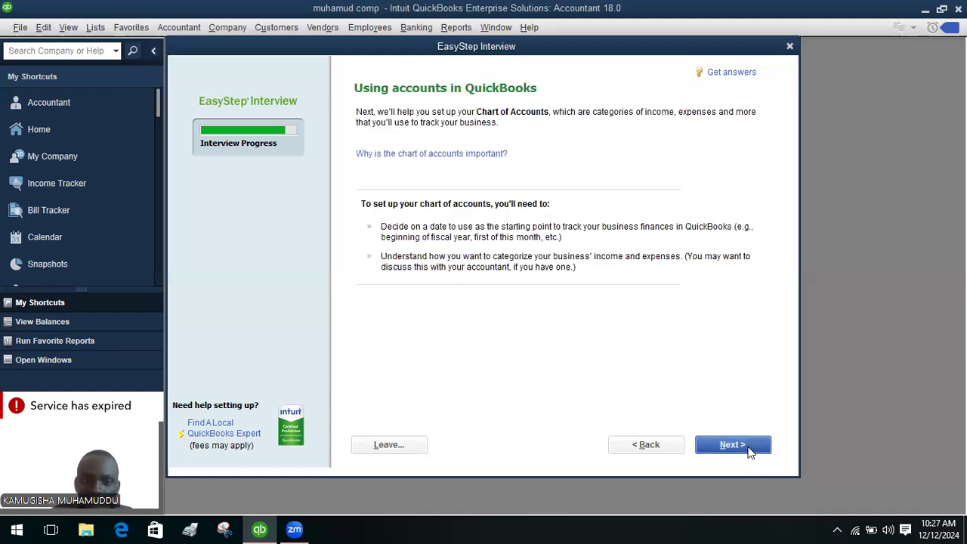
click(749, 450)
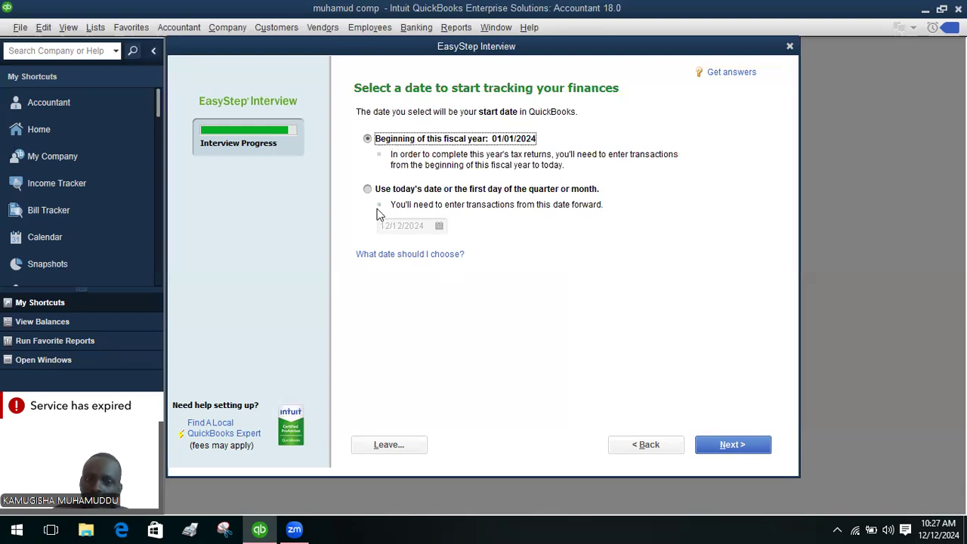
Accept the fiscal year beginning 01/01/2024 as start date with the recommended income and expense accounts, and finish the interview
click(741, 442)
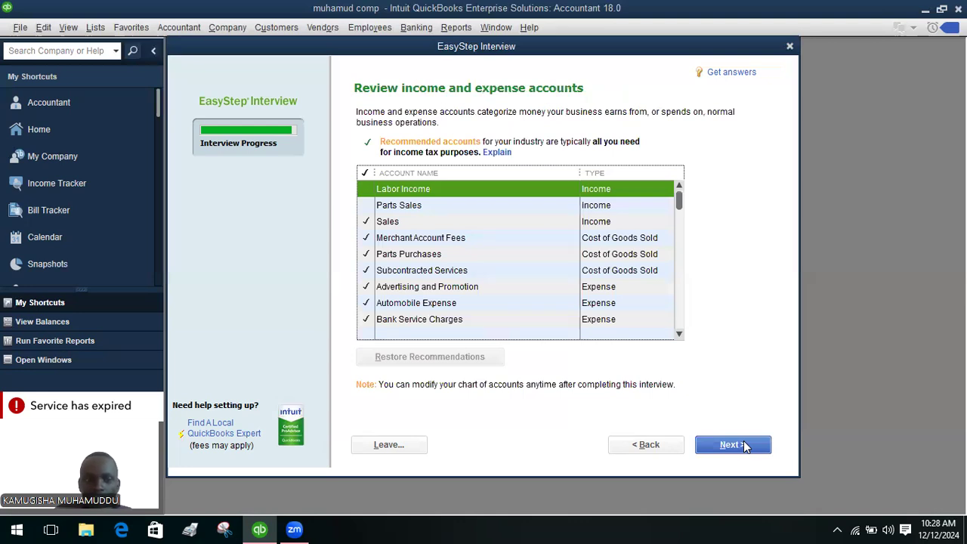
click(743, 442)
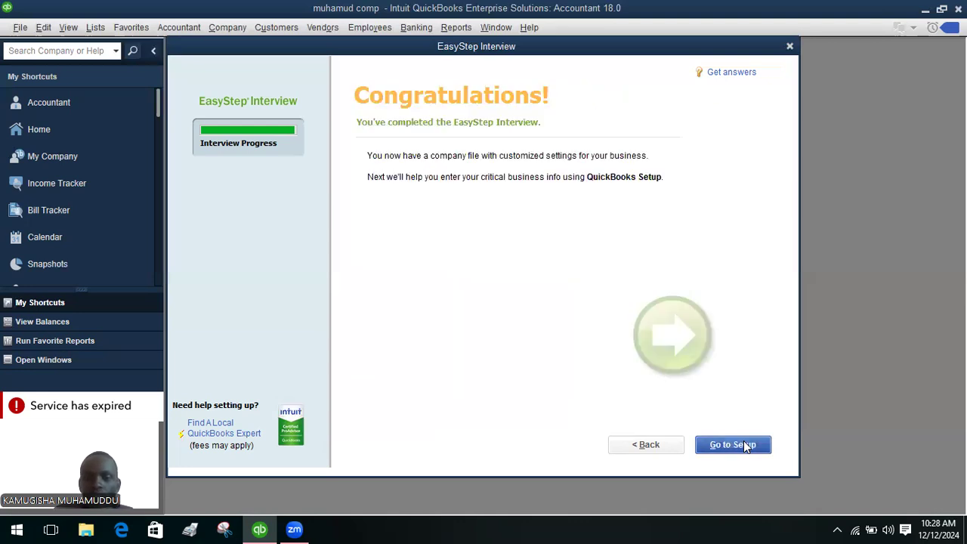
click(744, 444)
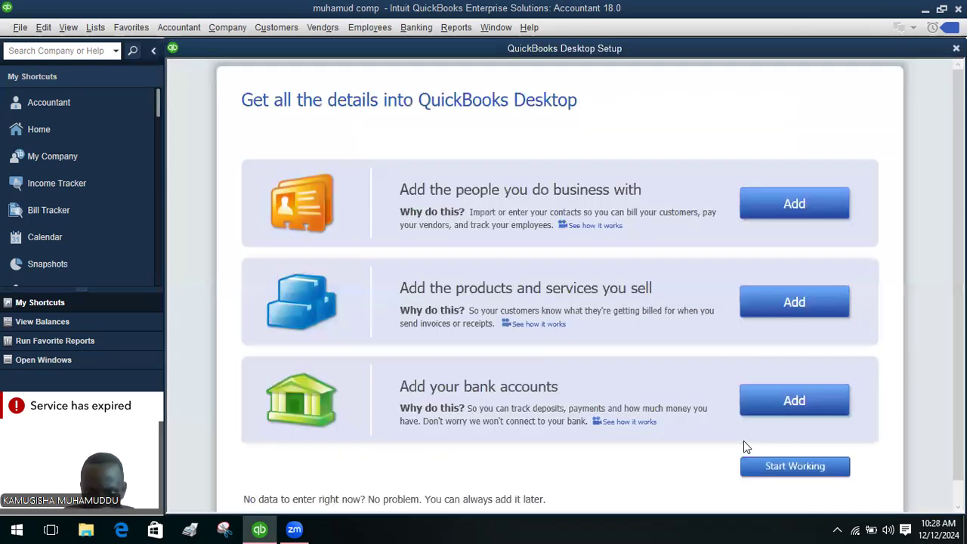
Start working in the company file, closing the Accountant Center and the New Feature Tour to reach the Home page
click(812, 470)
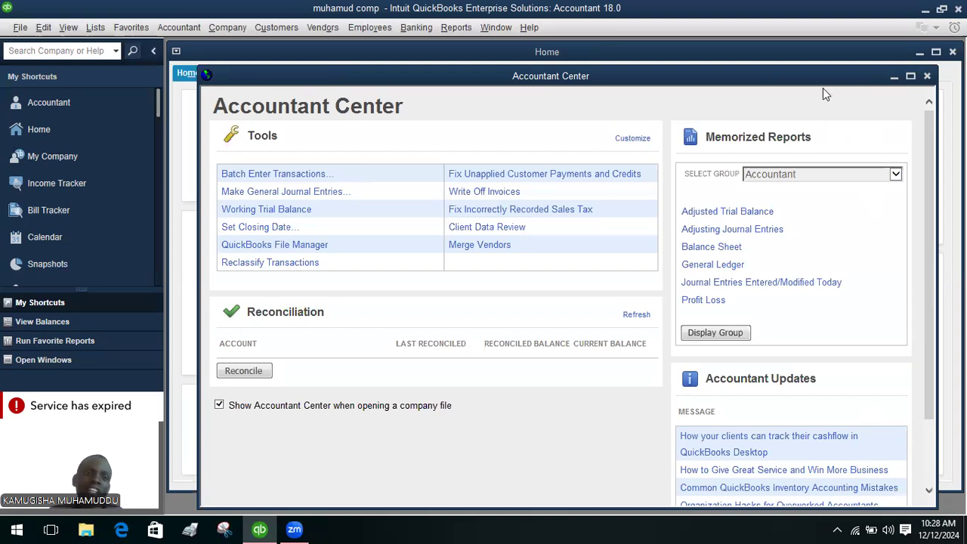
click(43, 29)
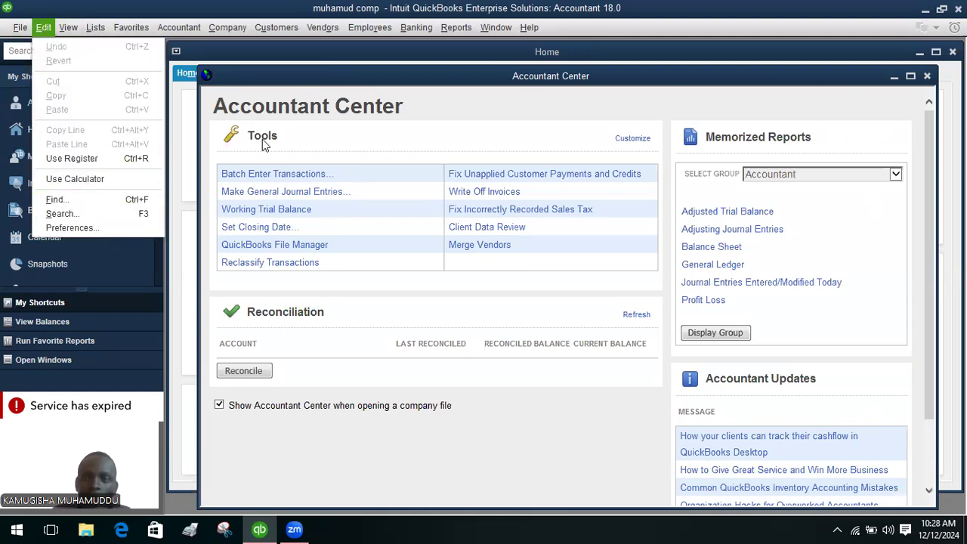
click(928, 79)
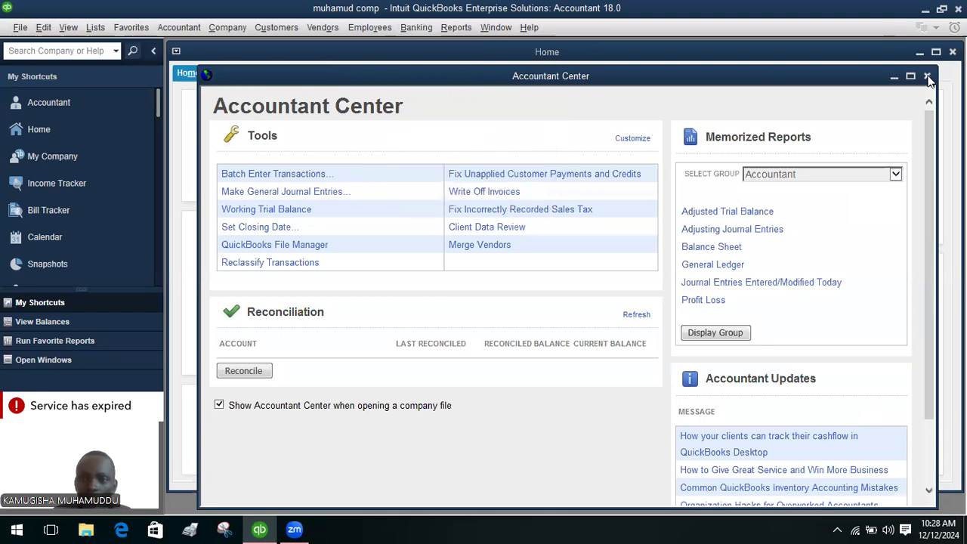
click(928, 79)
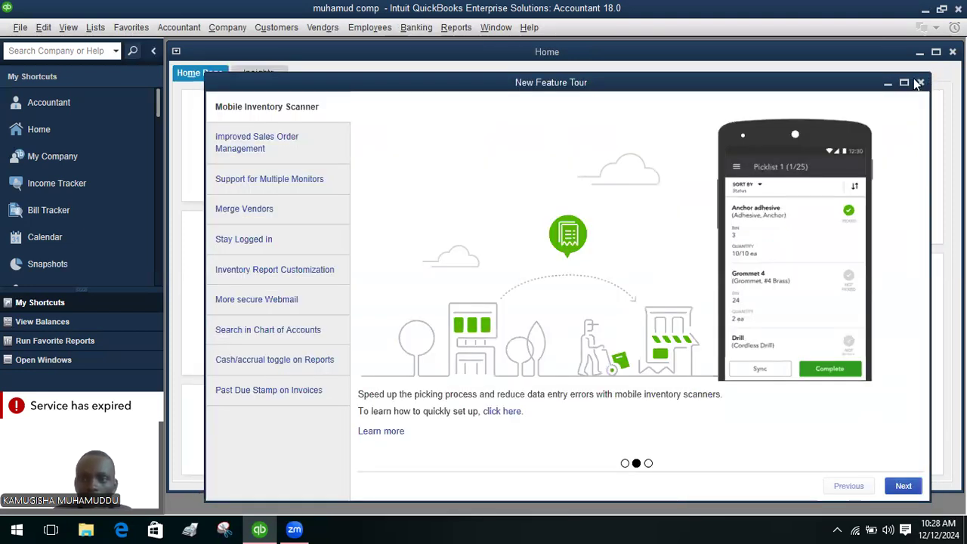
click(921, 82)
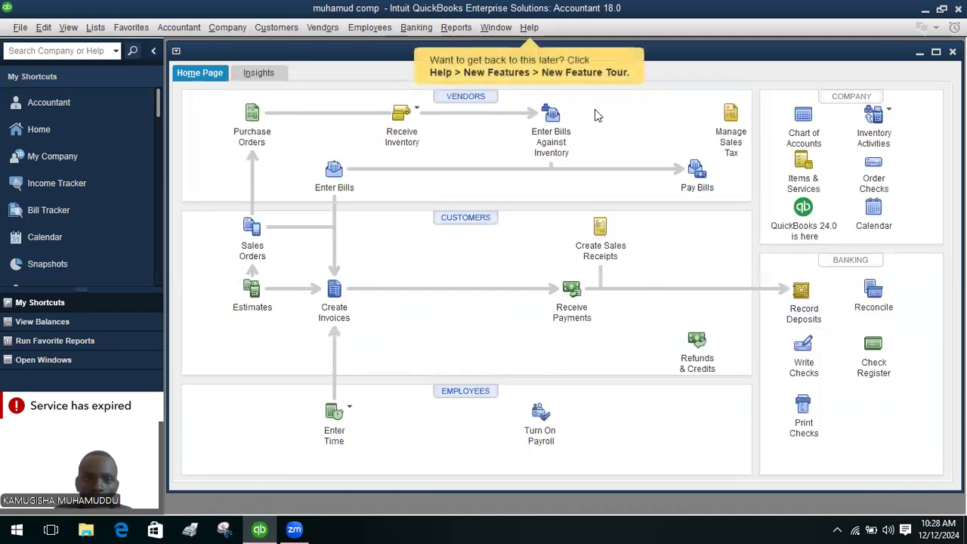
Turn on tracking of multiple currencies in the company preferences and confirm the choice
click(43, 28)
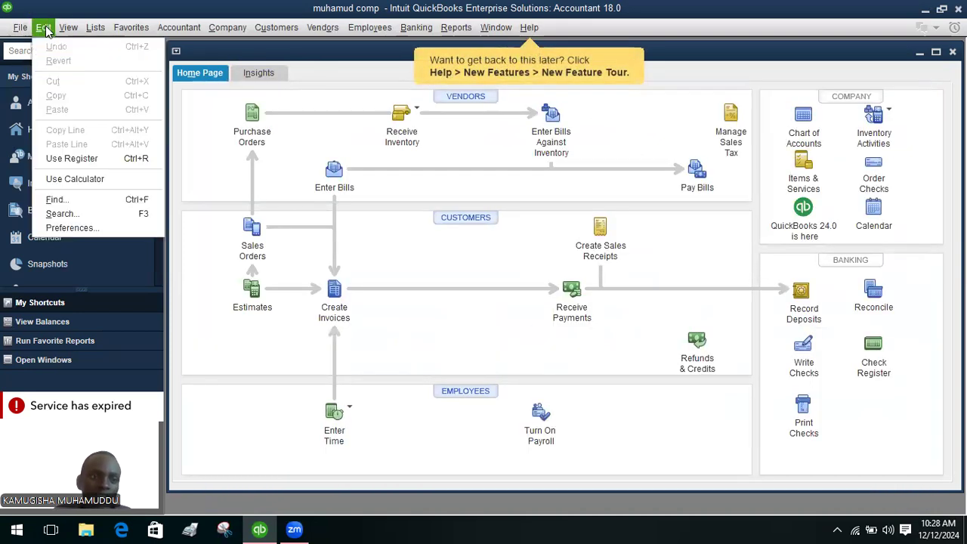
click(81, 226)
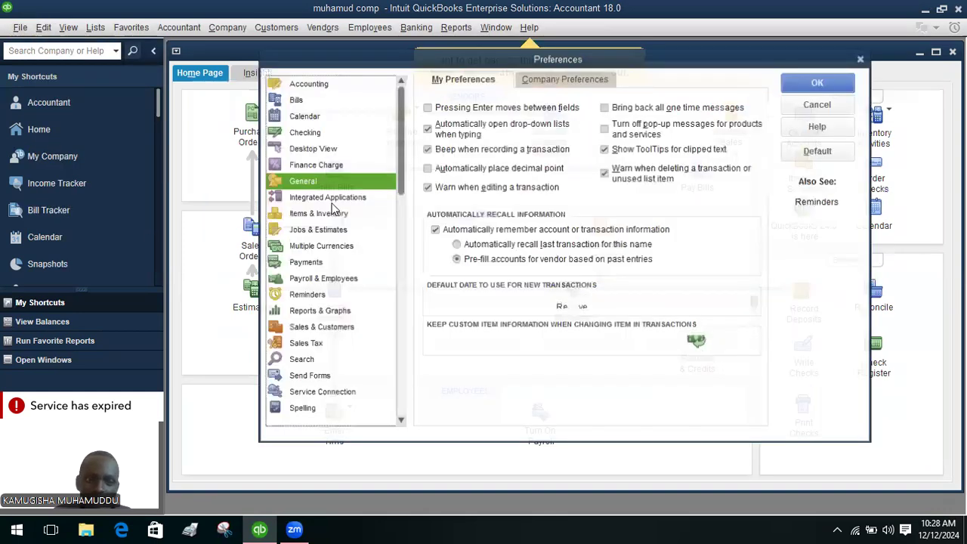
click(345, 249)
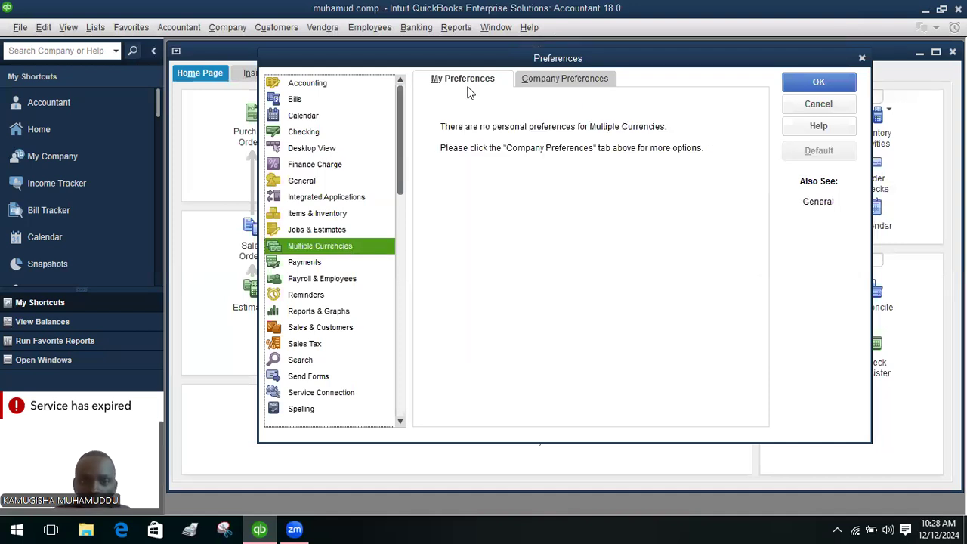
click(540, 86)
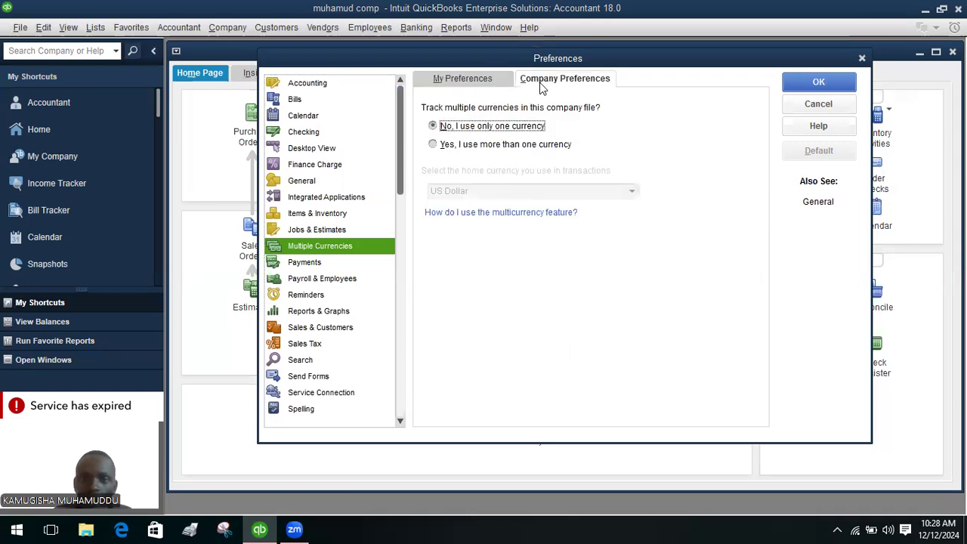
click(433, 145)
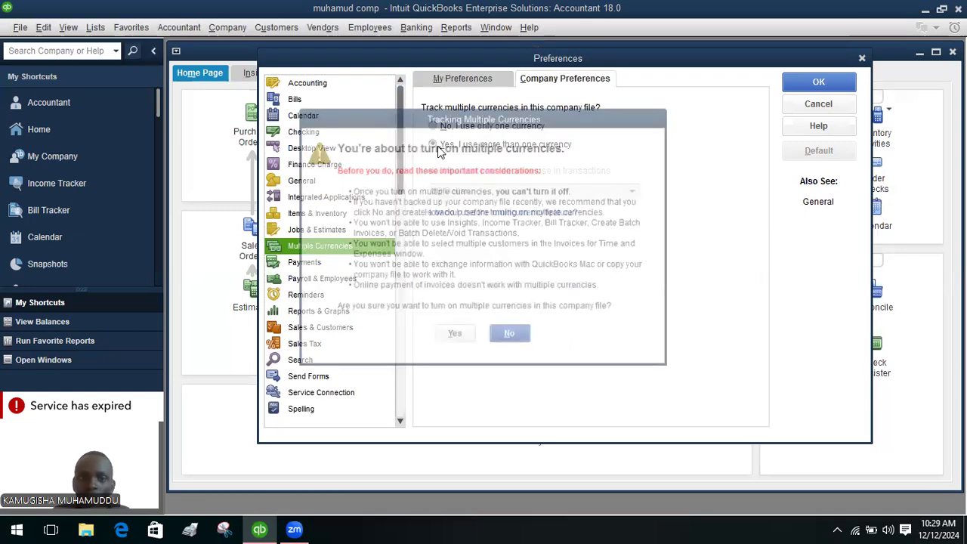
click(457, 334)
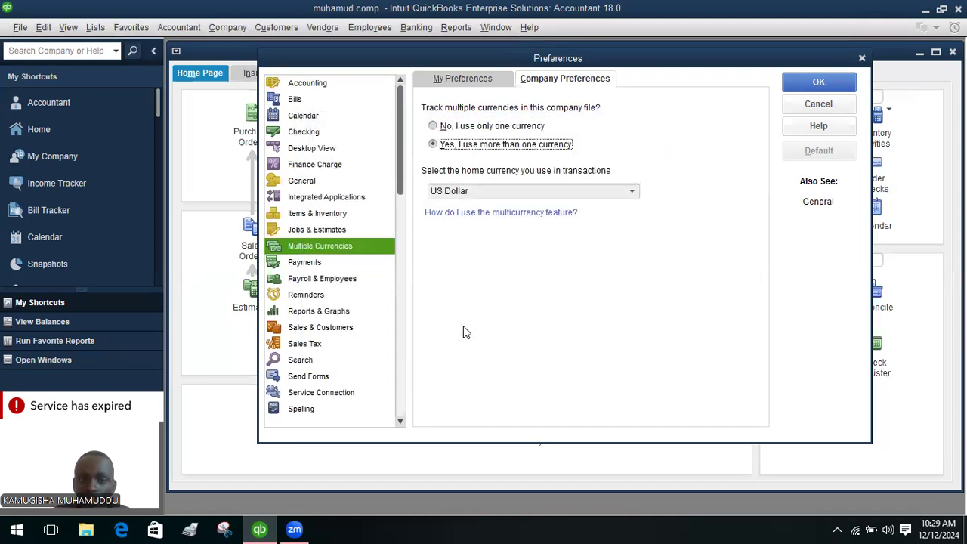
Set the home currency to Ugandan Shilling, making it active, and save the preferences so the company file reopens
click(632, 192)
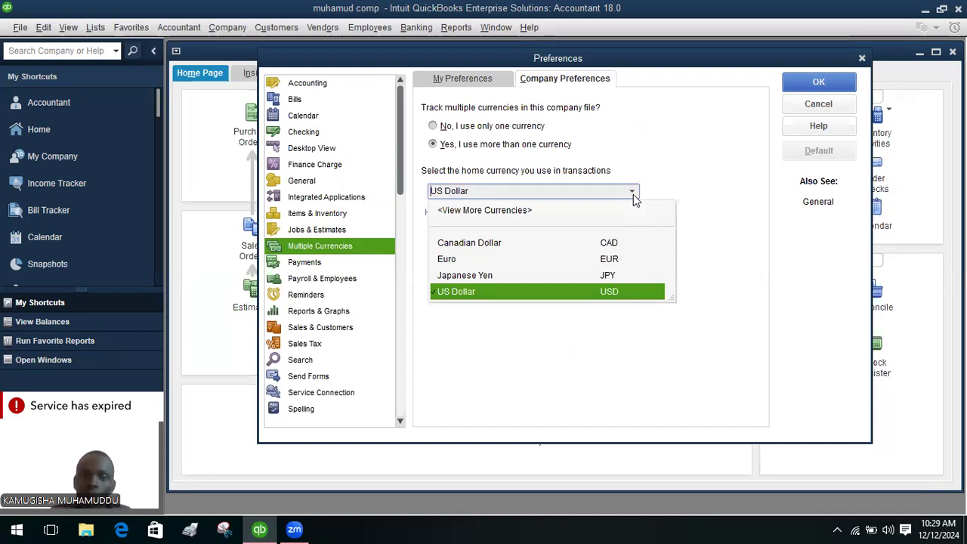
click(518, 211)
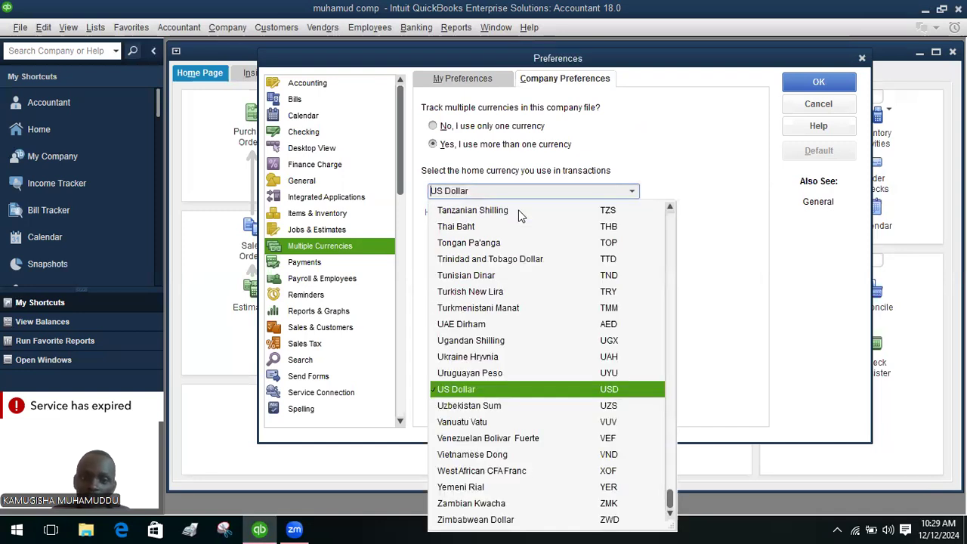
click(498, 341)
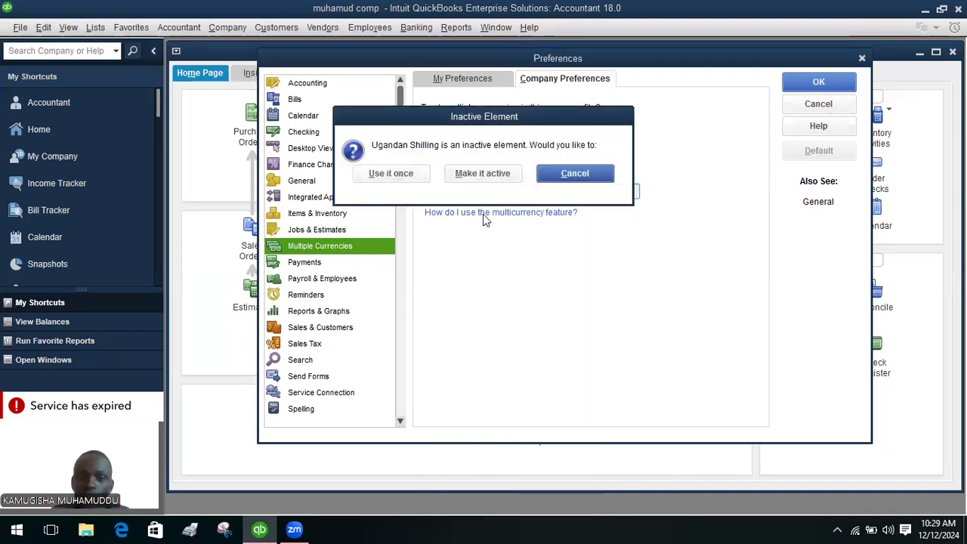
click(492, 179)
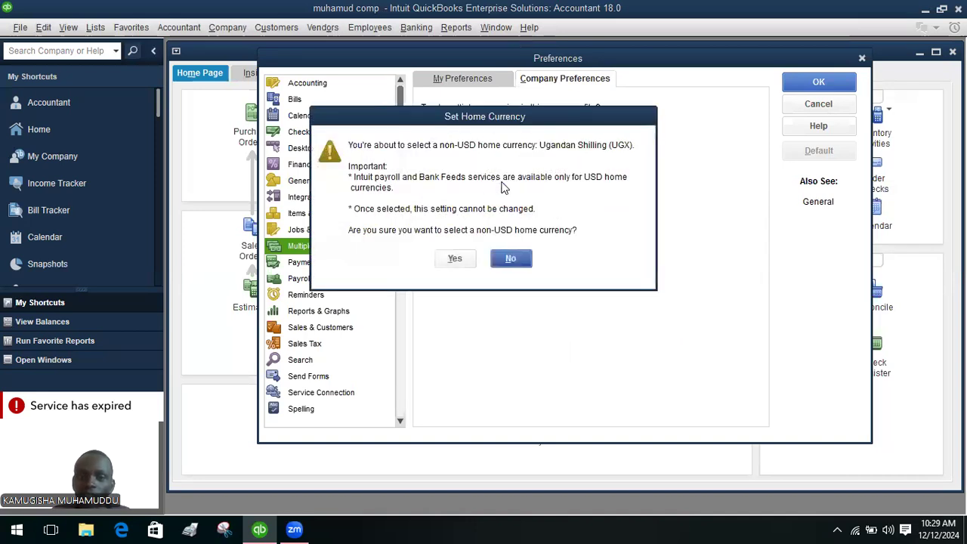
click(453, 259)
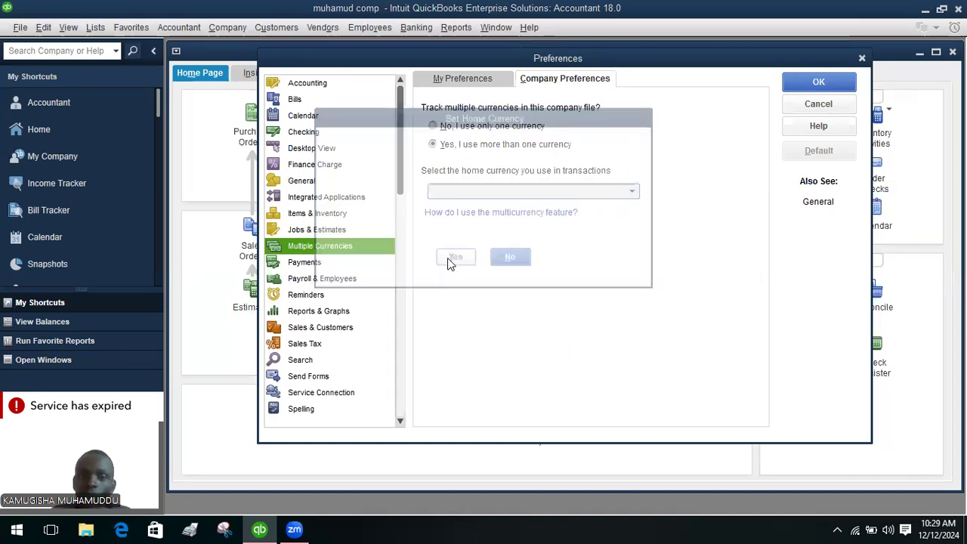
click(806, 86)
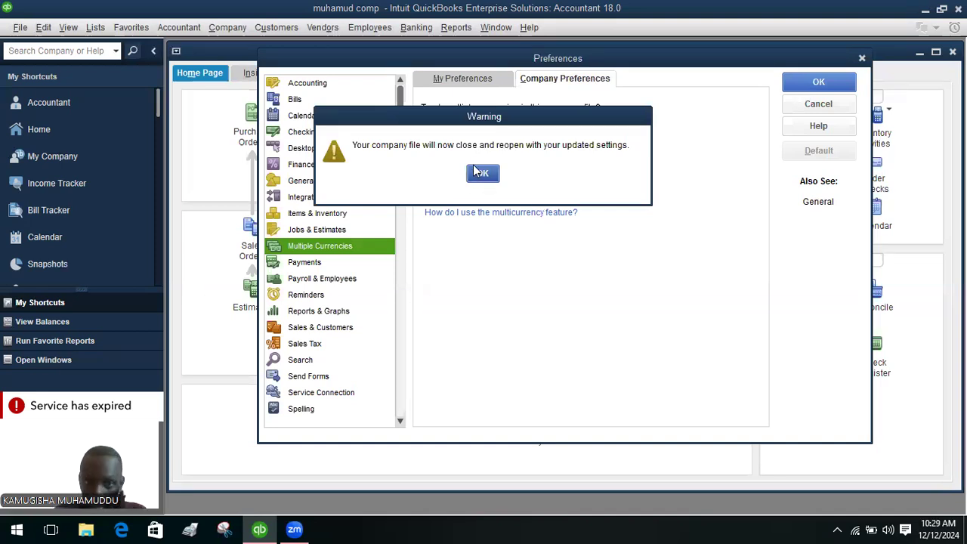
click(482, 173)
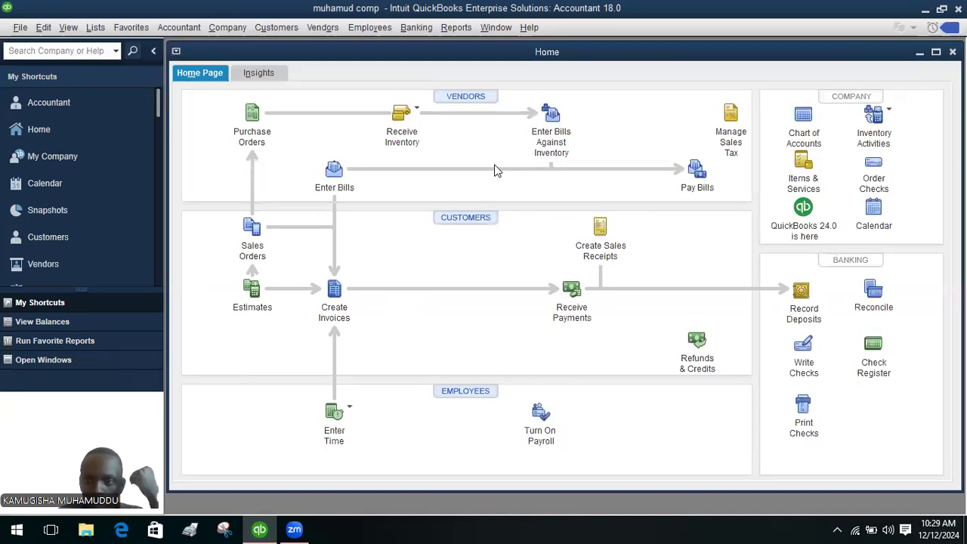
Open the Chart of Accounts and enlarge its window to full size to review the account names, types and currency
click(800, 136)
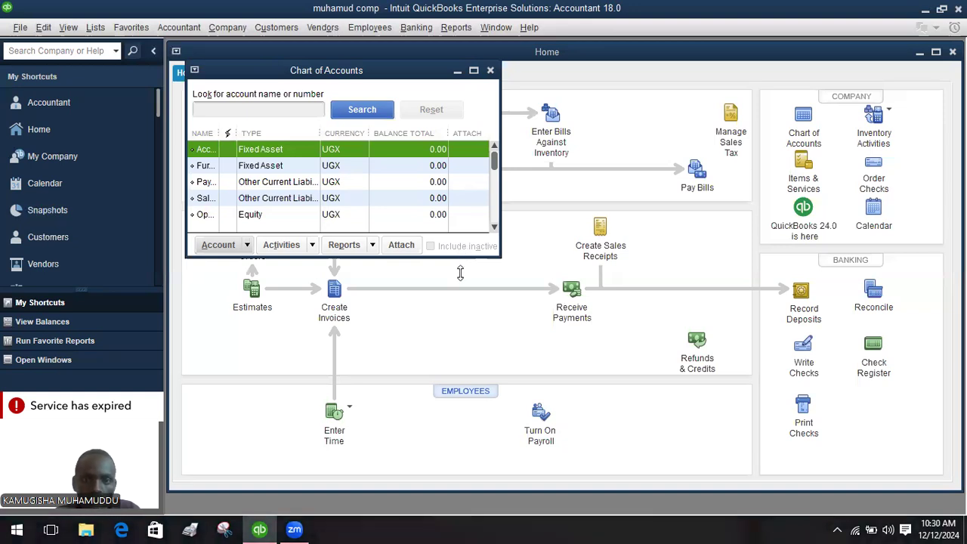
drag(460, 273, 456, 483)
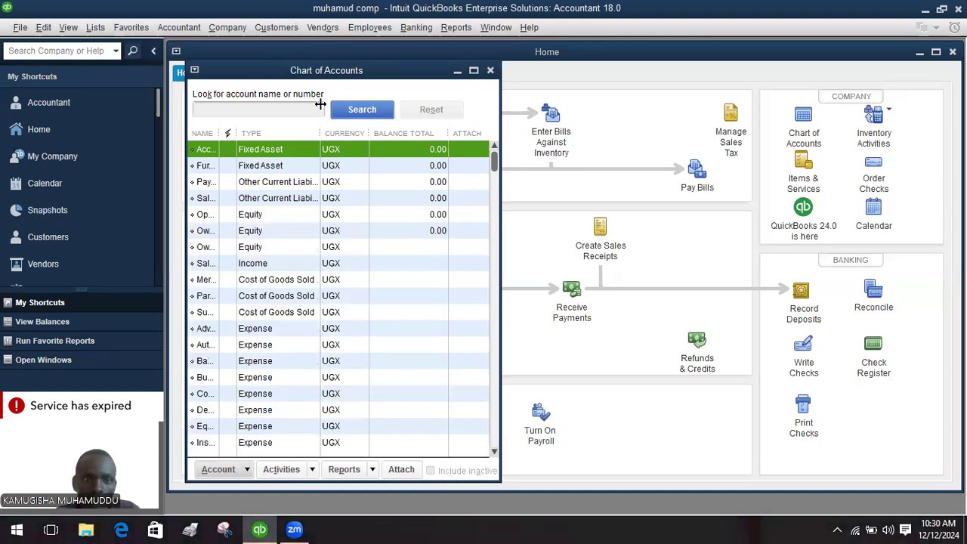
drag(321, 104, 327, 157)
click(473, 164)
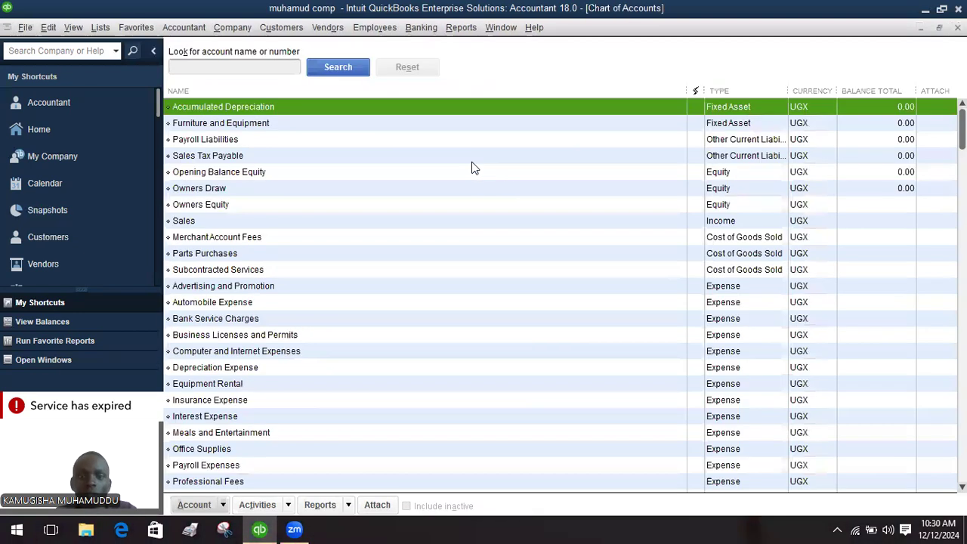
Return to the Home page, open the Inventory Center and start a new inventory item
click(91, 127)
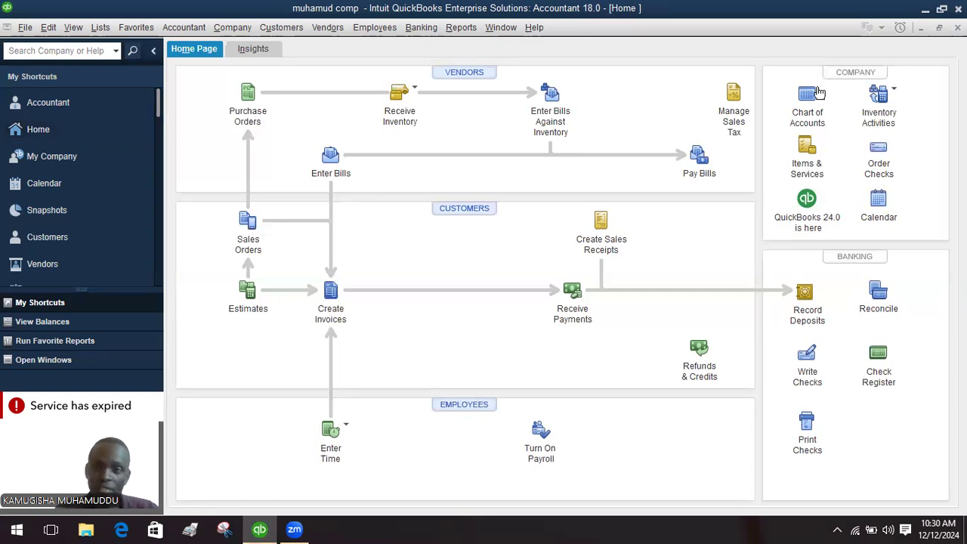
click(881, 102)
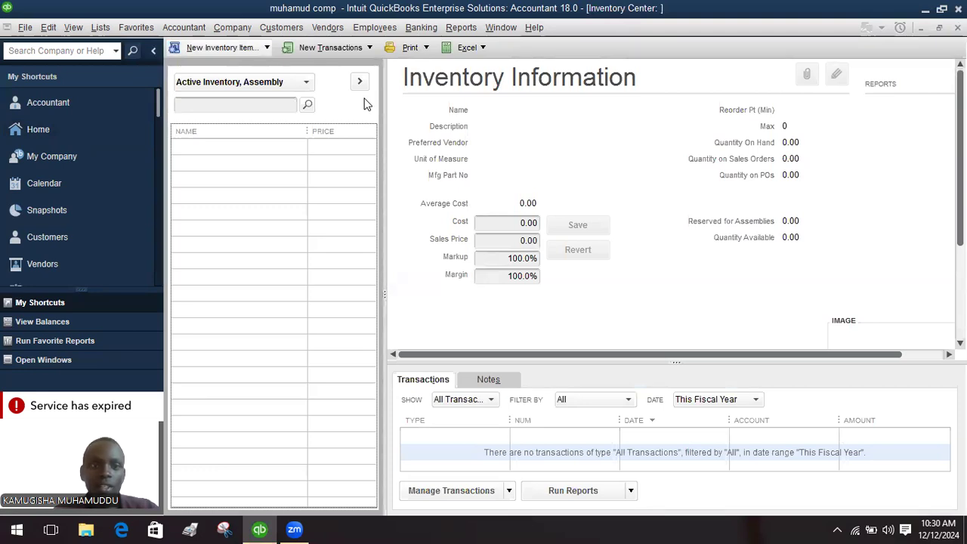
key(alt+n)
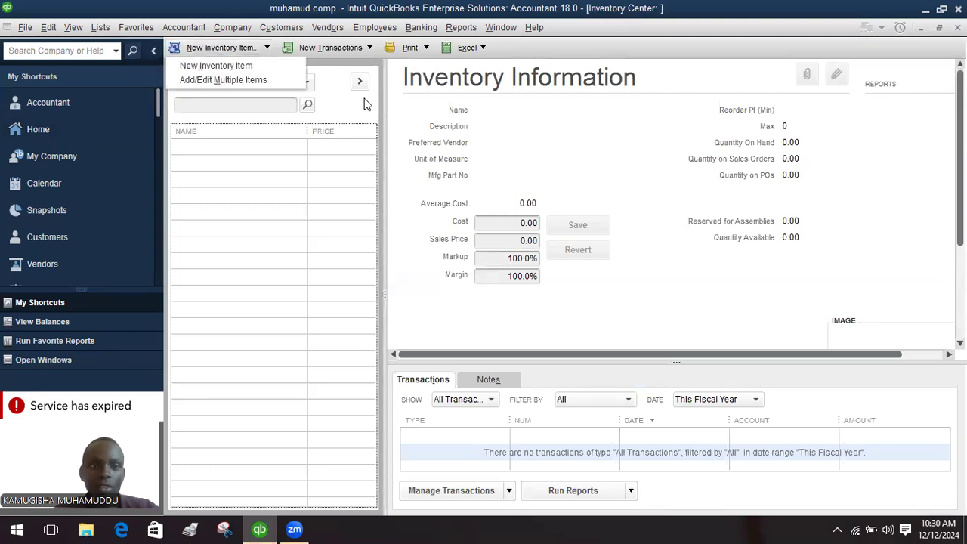
click(256, 63)
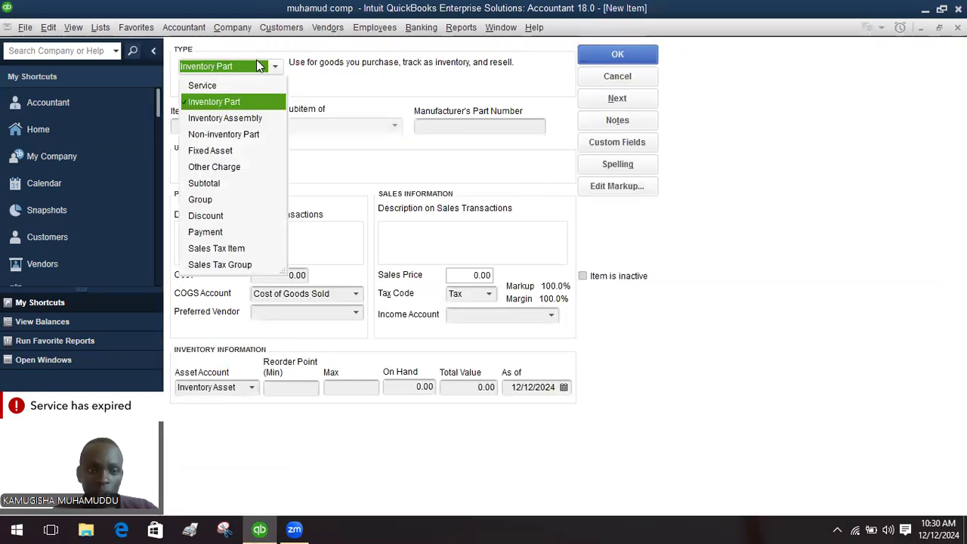
Set the new item's type to Inventory Part and name it petrol
click(243, 101)
click(225, 125)
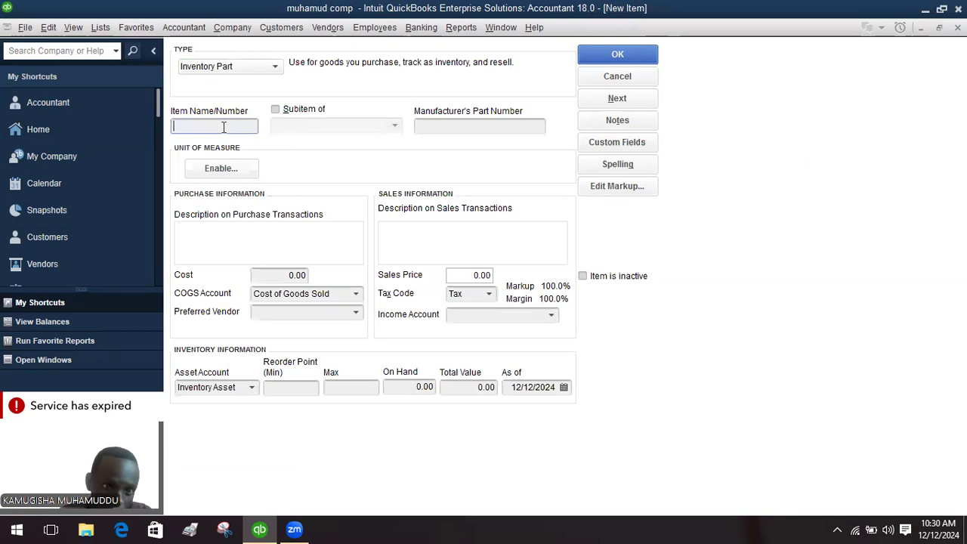
text(petrol)
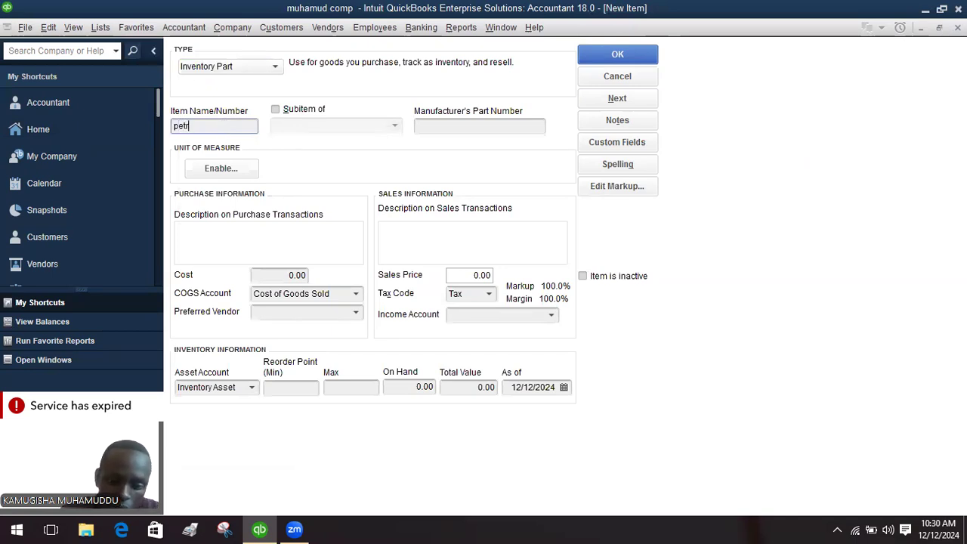
Enable units of measure with a single unit per item and assign petrol the volume unit liter (l)
click(251, 169)
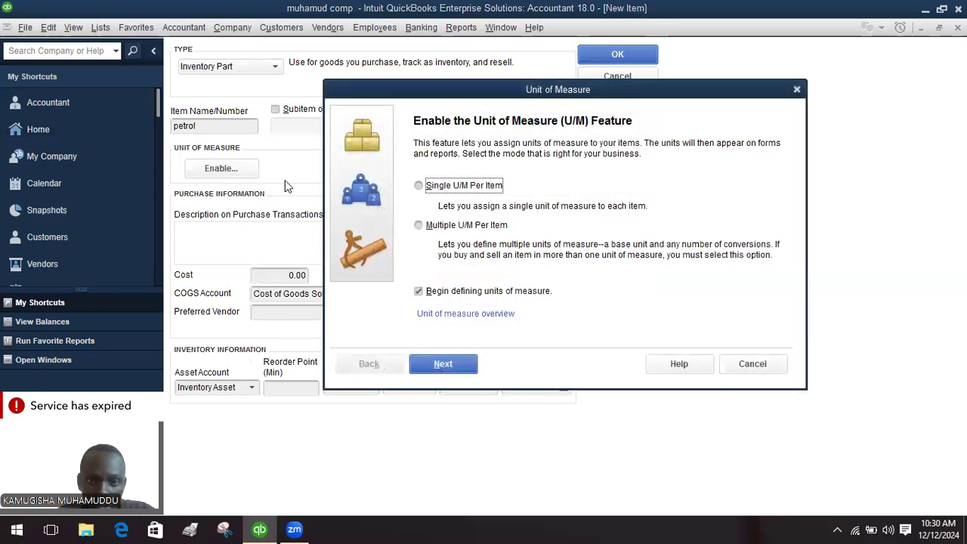
click(419, 186)
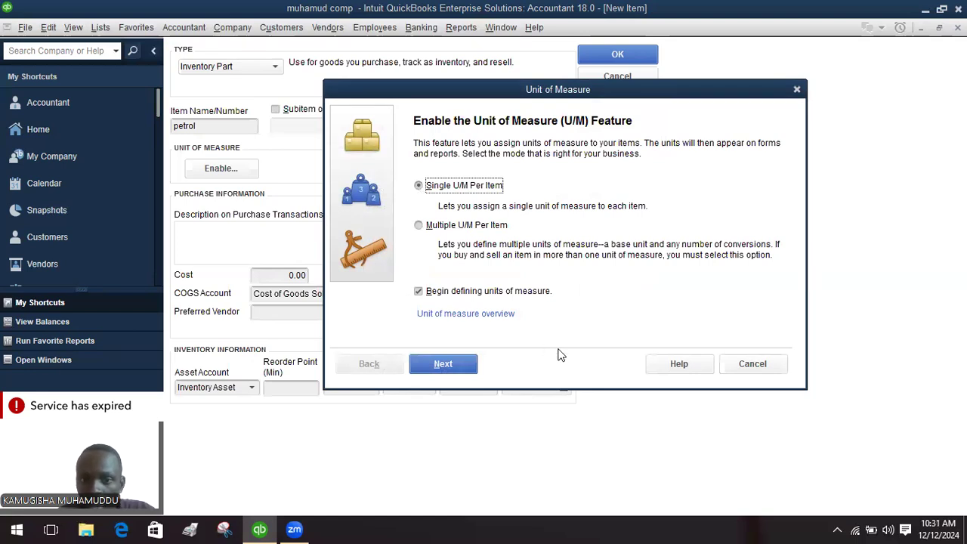
click(439, 368)
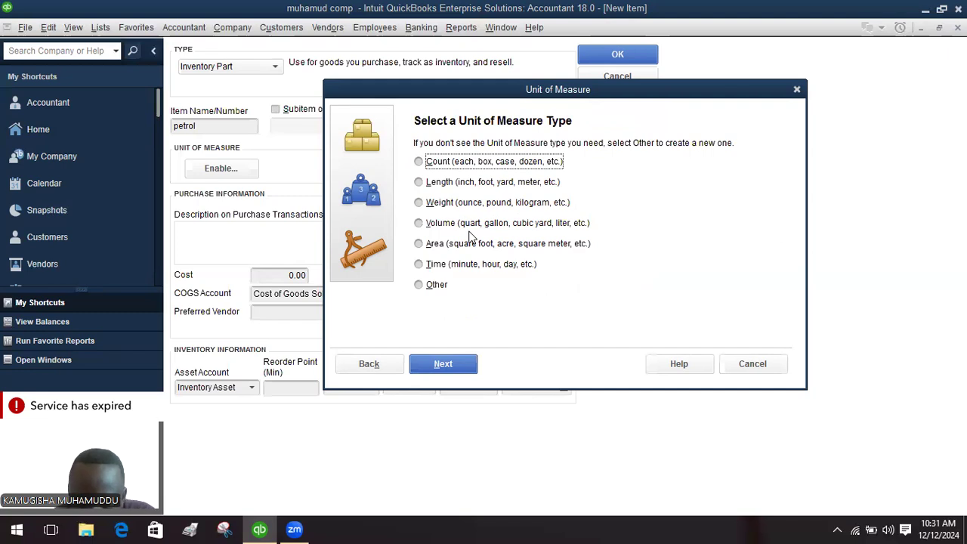
click(424, 225)
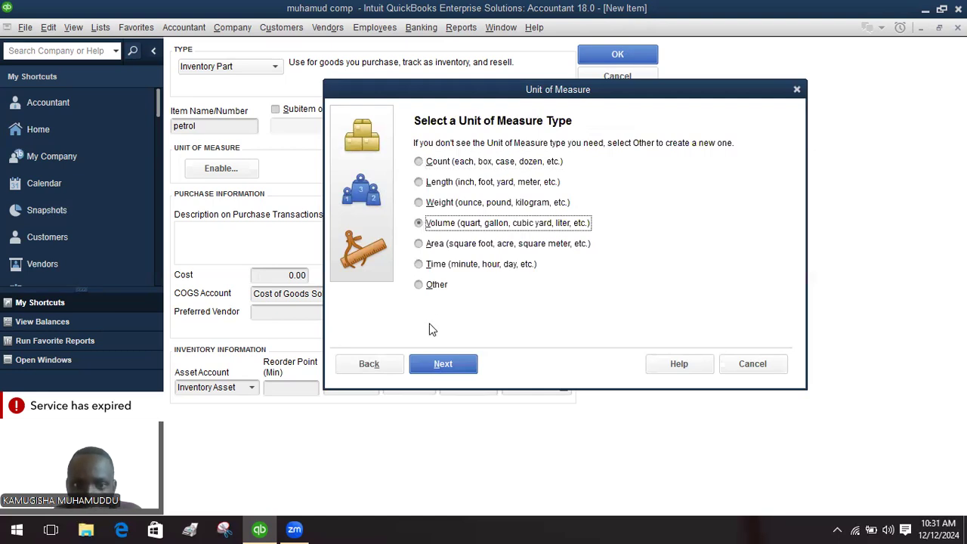
click(444, 366)
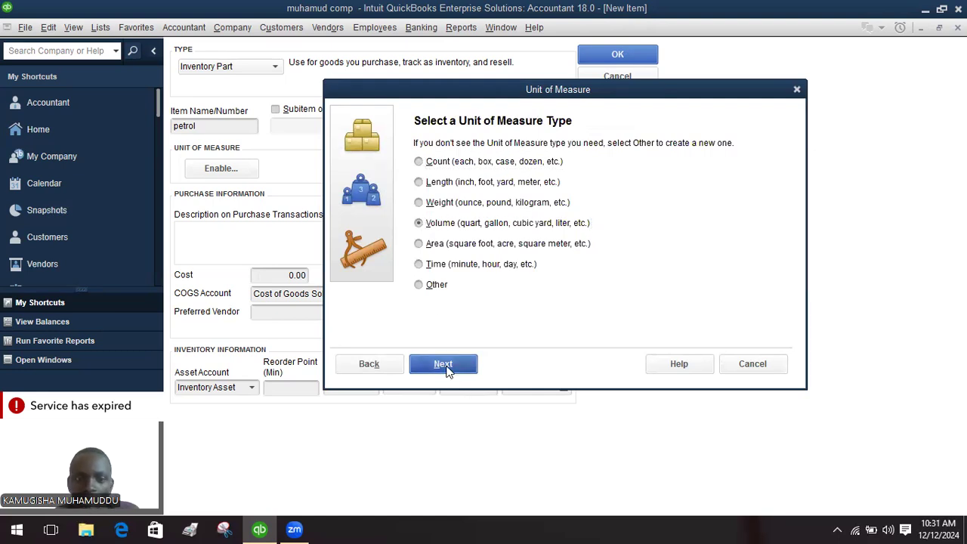
click(428, 223)
click(517, 364)
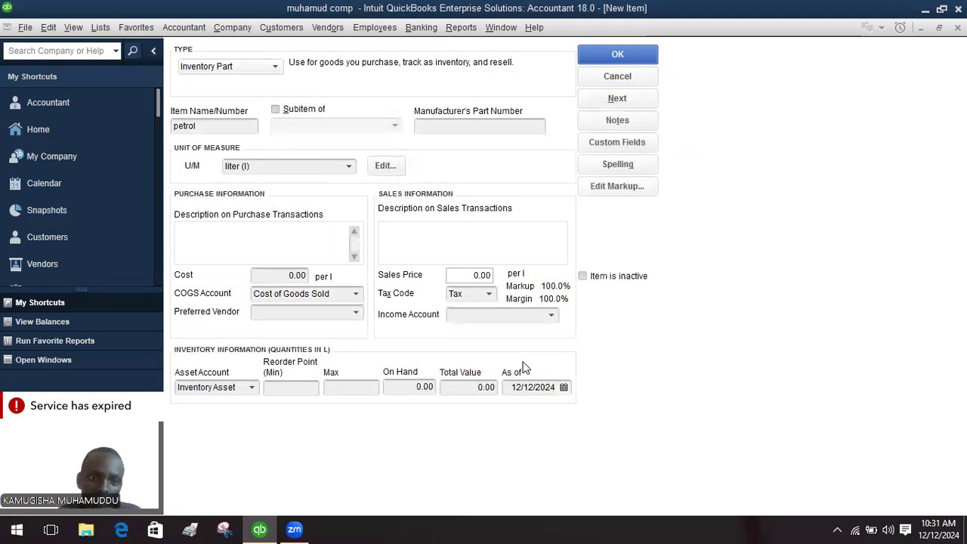
Set the purchase cost of petrol to 3000 per liter
click(306, 275)
key(BackSpace)
key(BackSpace)
key(BackSpace)
key(BackSpace)
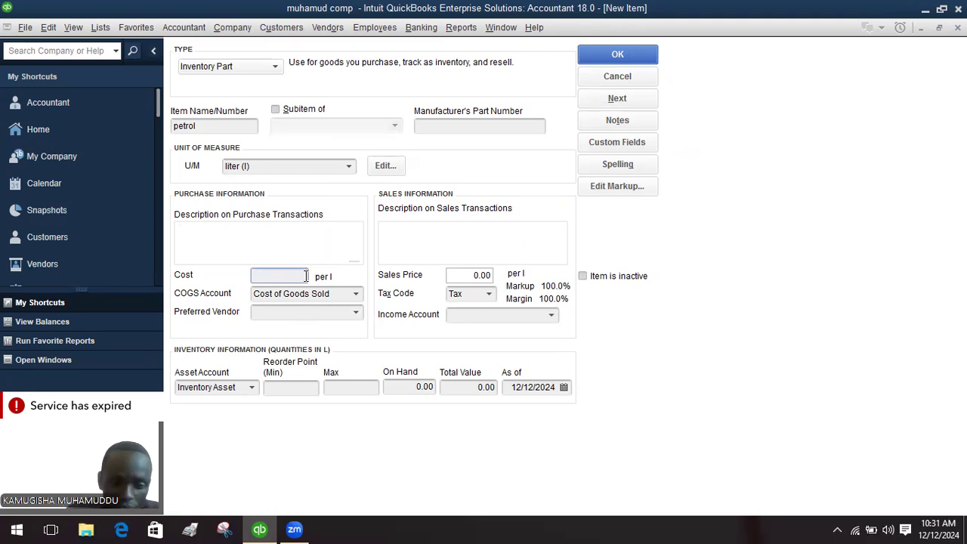
text(3000)
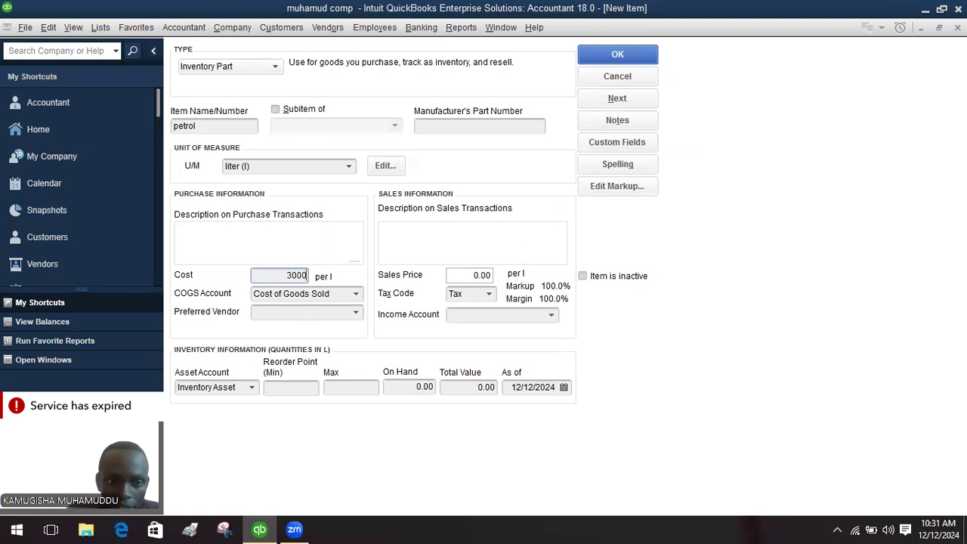
Set the sales price of petrol to 3400 per liter
click(491, 270)
key(BackSpace)
key(BackSpace)
key(BackSpace)
key(BackSpace)
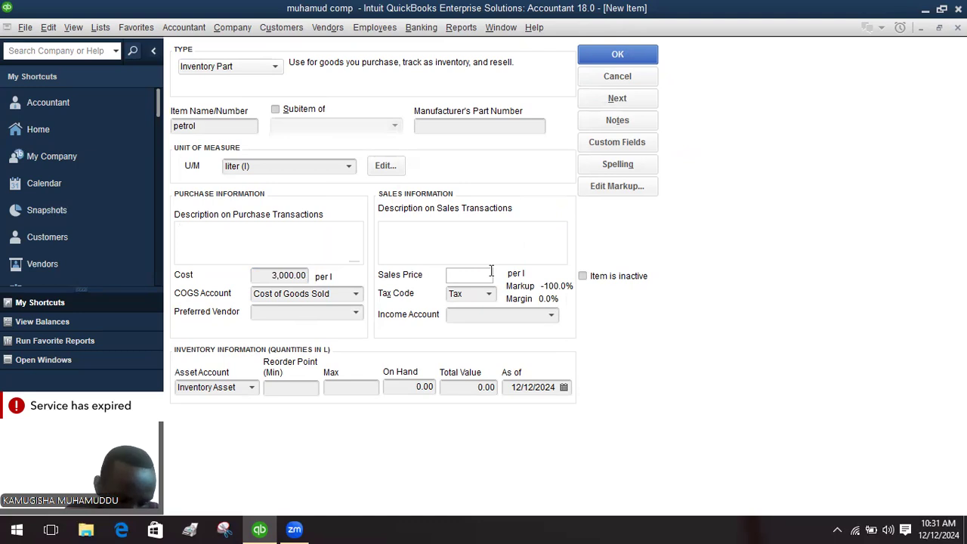
text(3400)
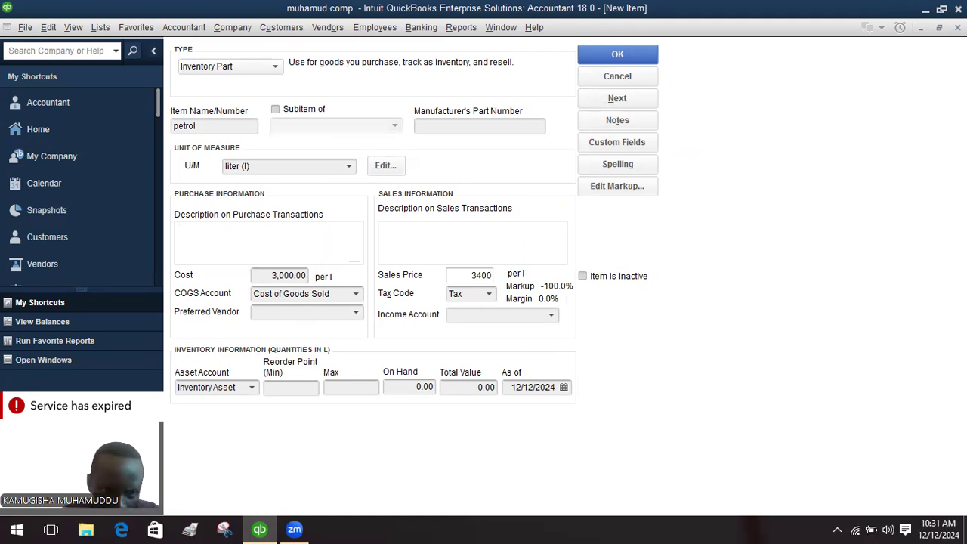
Add a new preferred vendor named mr john ltd, fill in its billed-from address, and save it to the item
click(358, 317)
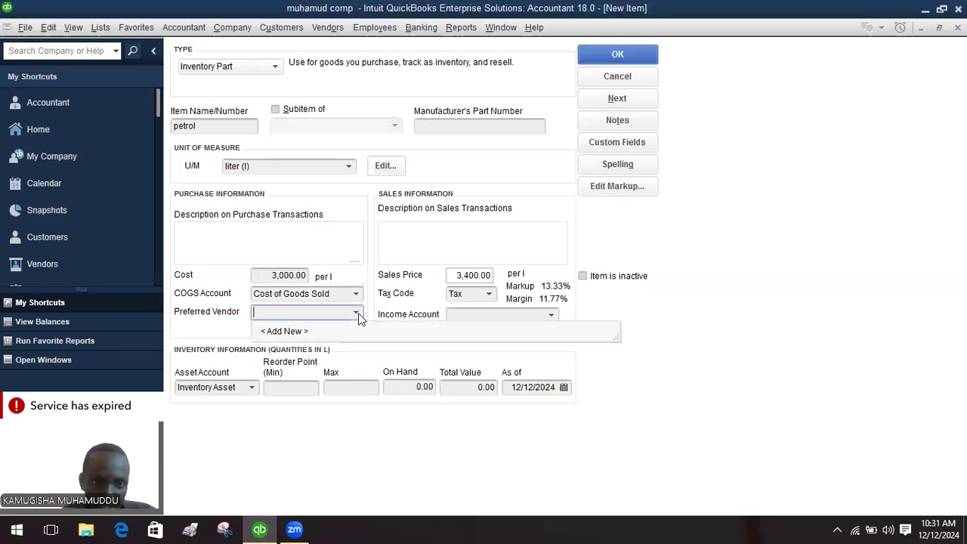
click(326, 334)
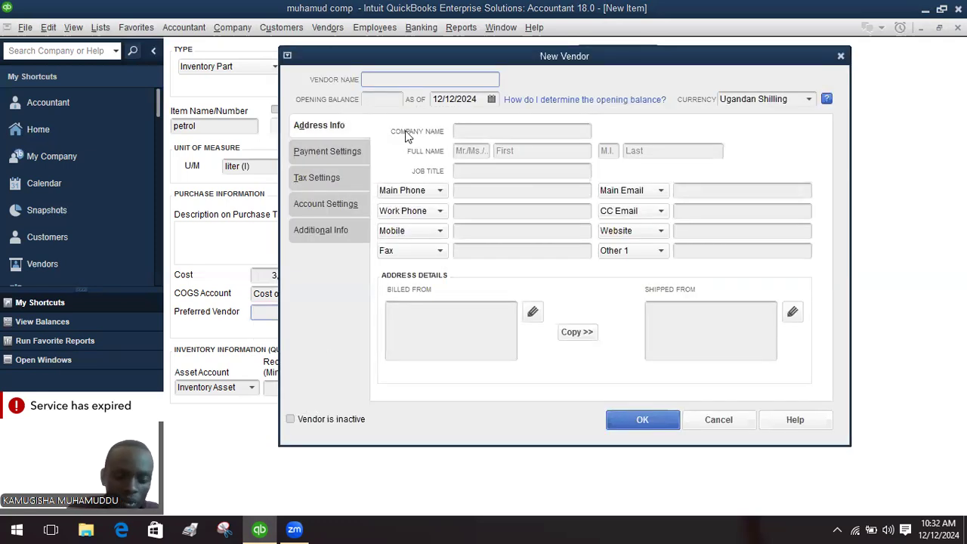
text(mr john ltd)
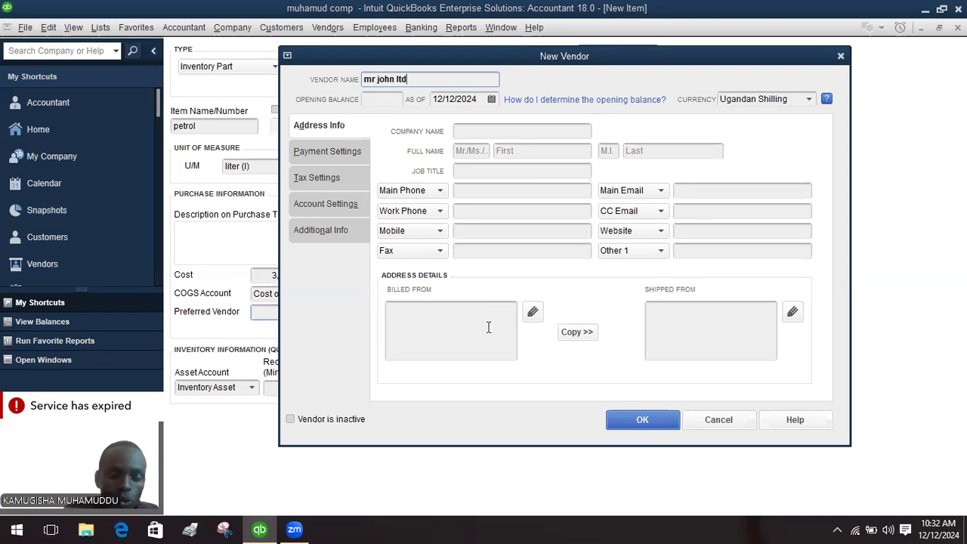
text(4)
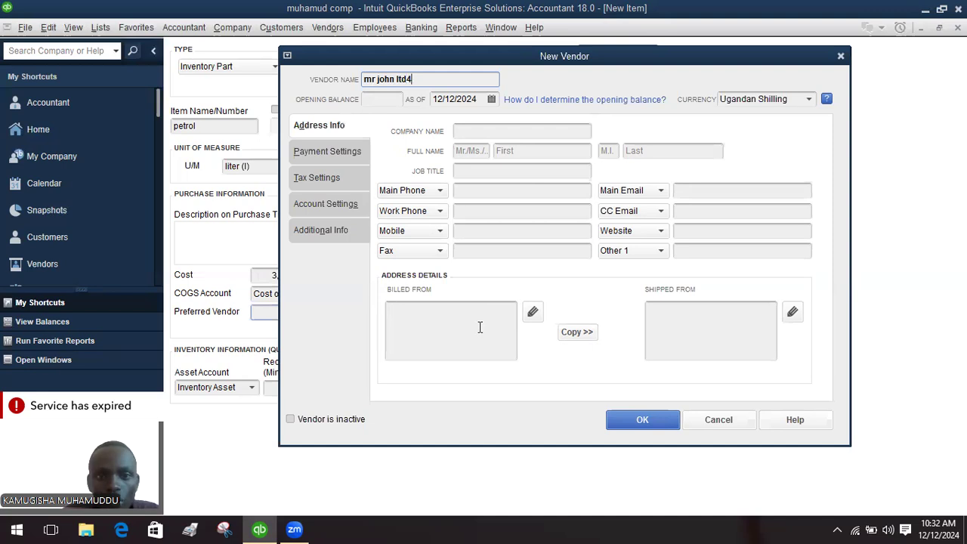
key(BackSpace)
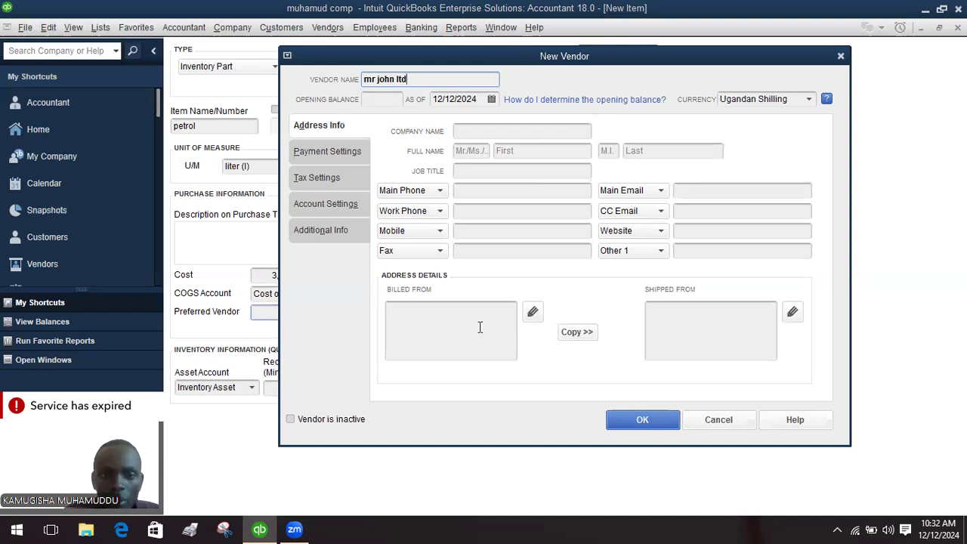
click(461, 327)
text(444 m)
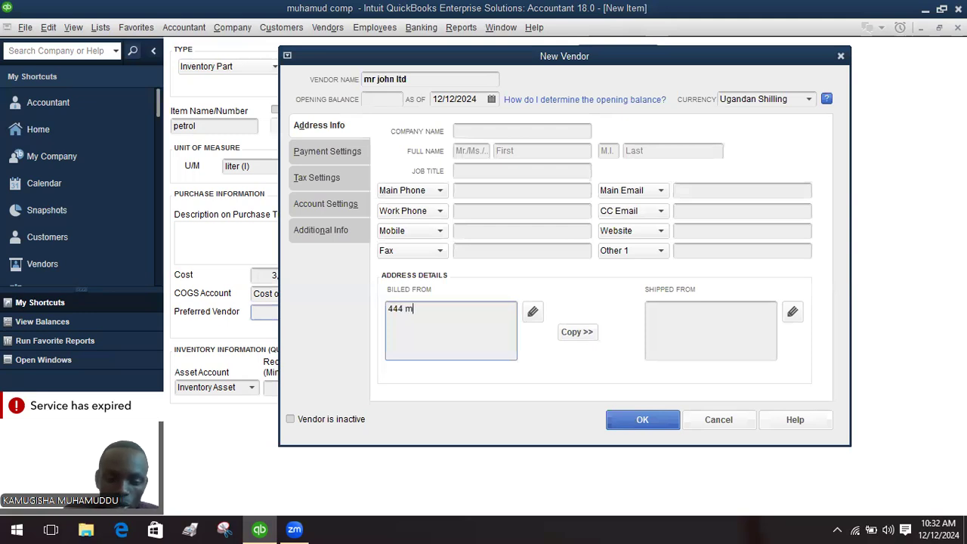
text(ukono)
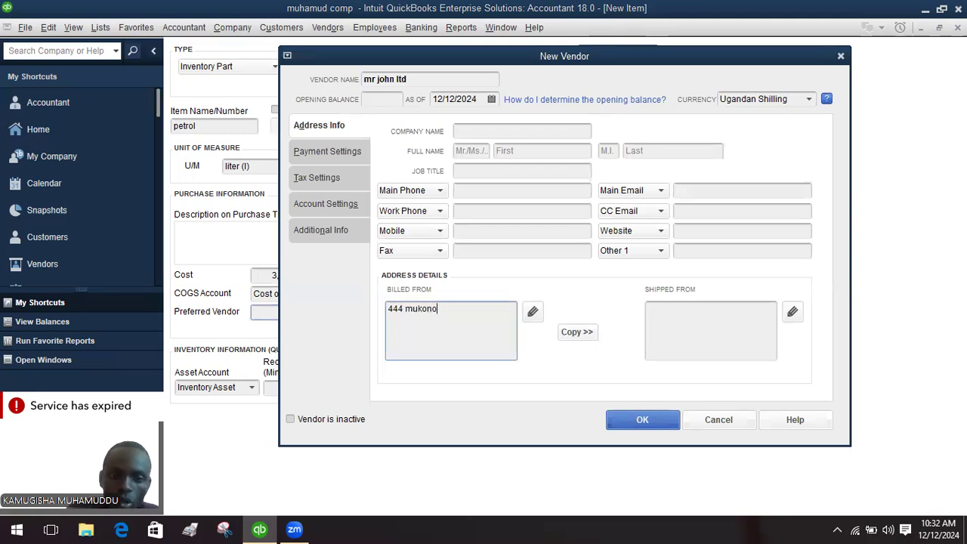
click(641, 421)
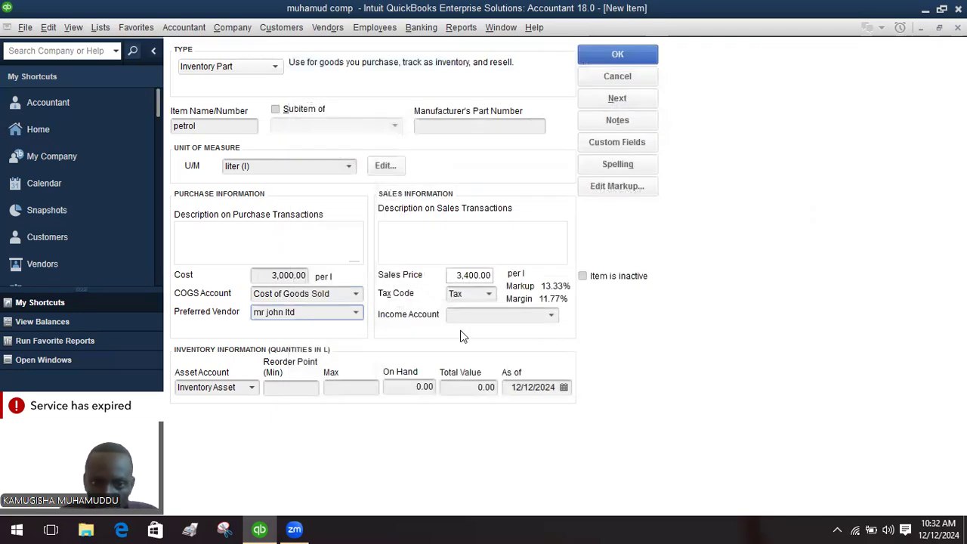
Create a new income account named "merchadise sales" and assign it as petrol's income account
click(553, 315)
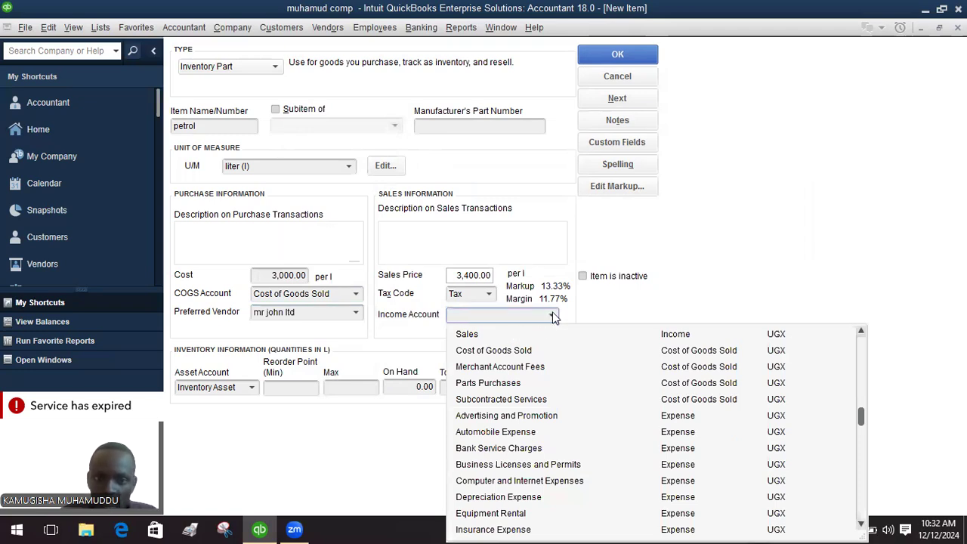
click(862, 332)
click(863, 332)
click(862, 332)
click(862, 333)
click(863, 333)
click(863, 332)
click(862, 332)
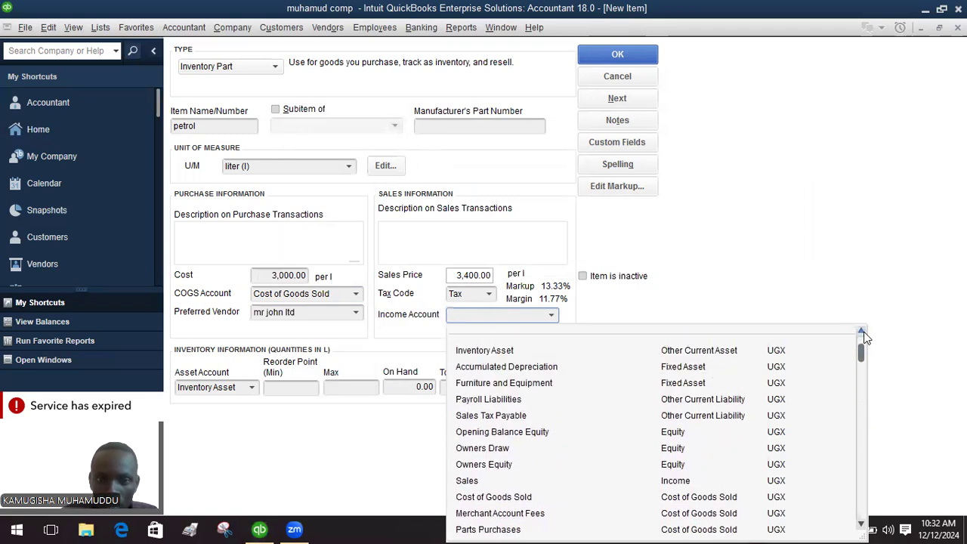
click(863, 332)
click(515, 337)
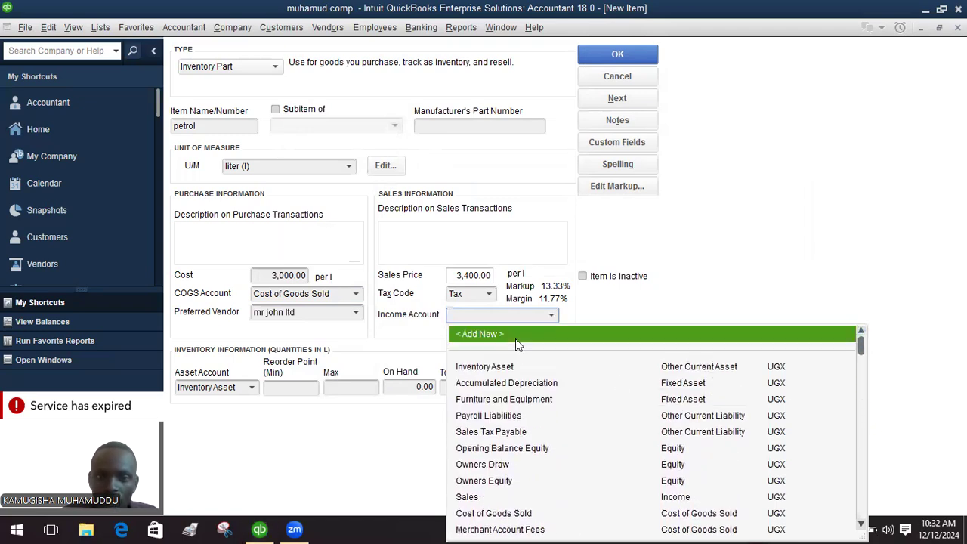
text(m)
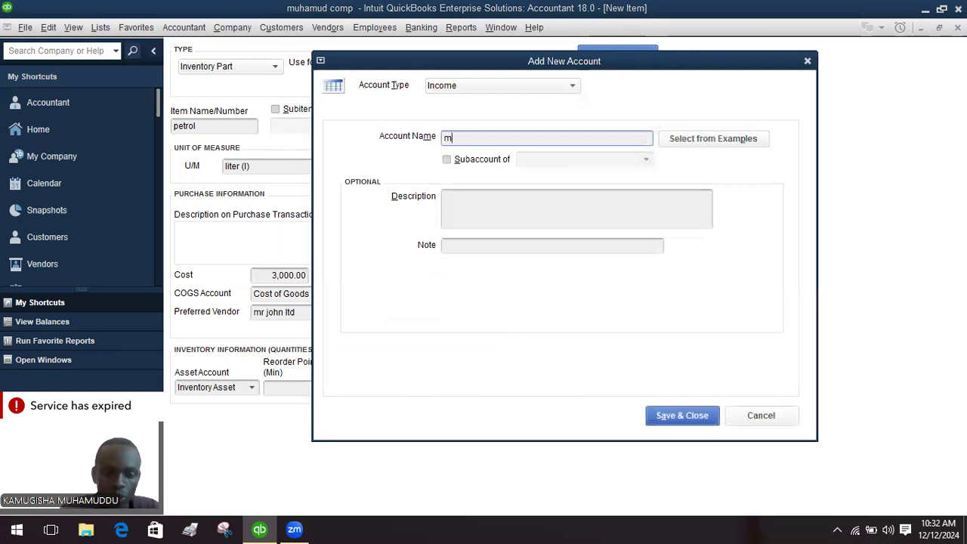
text(erchadis)
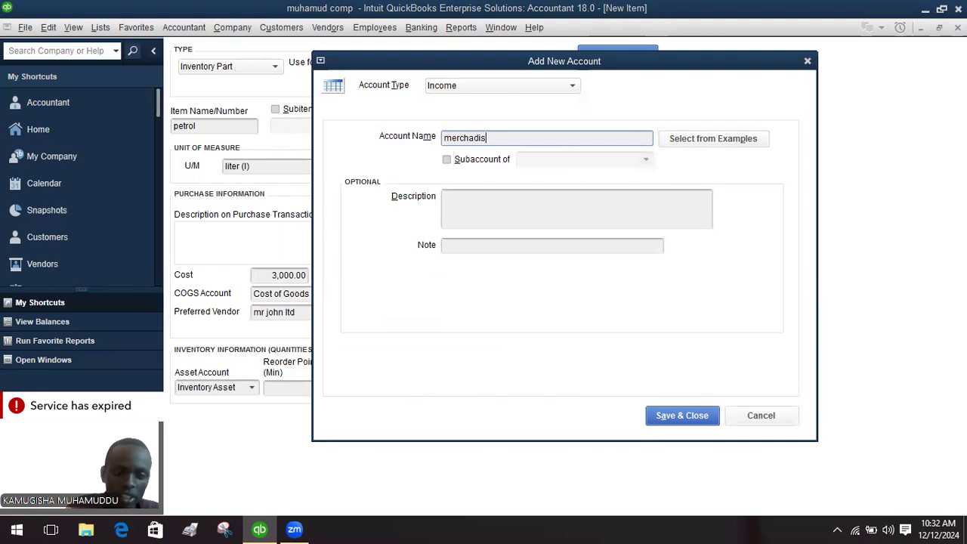
text(e )
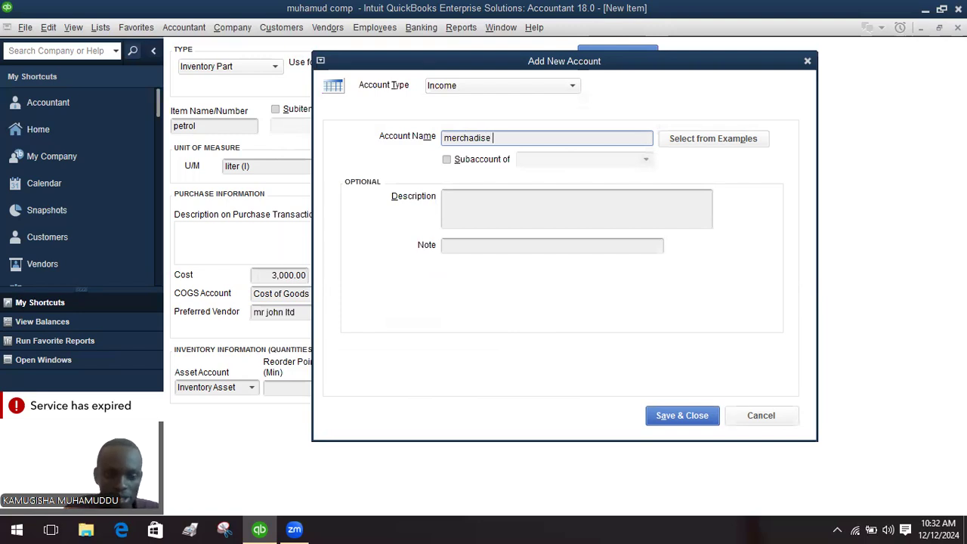
text(sales)
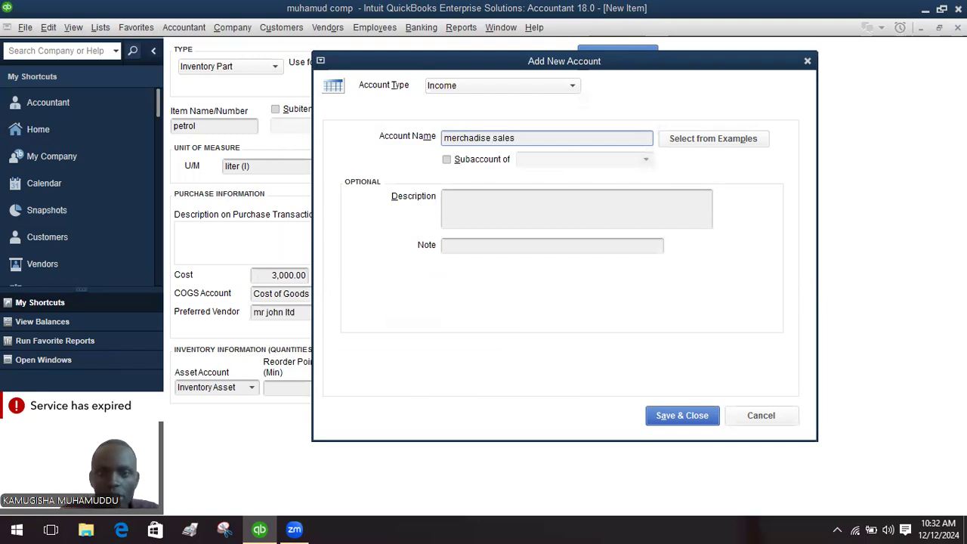
click(682, 415)
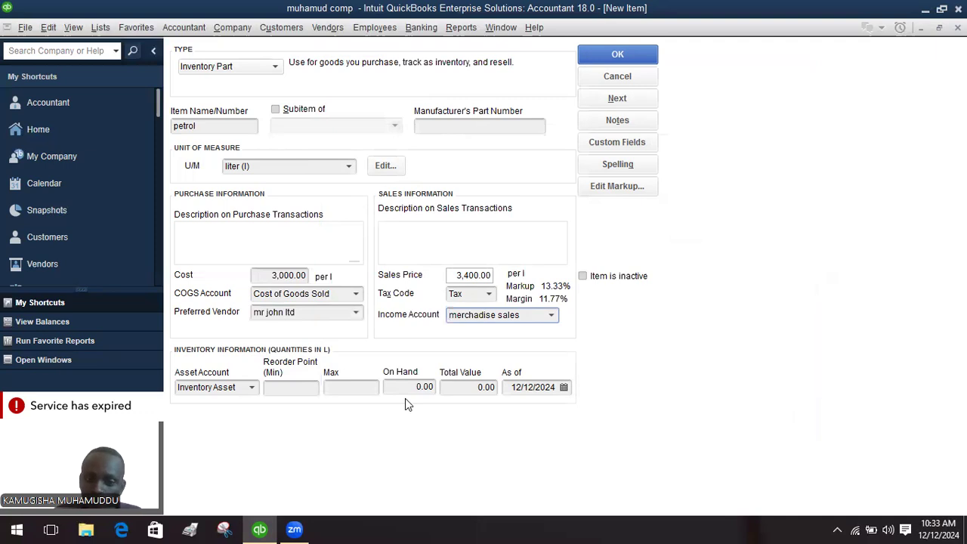
Set petrol's as-of date to 01/01/2024, save the item and return to the Inventory Center
click(564, 388)
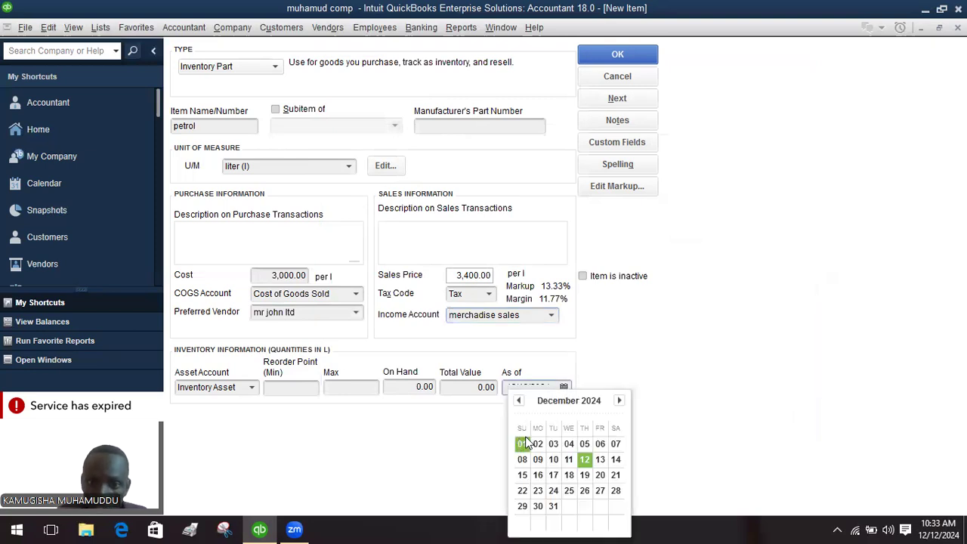
click(520, 401)
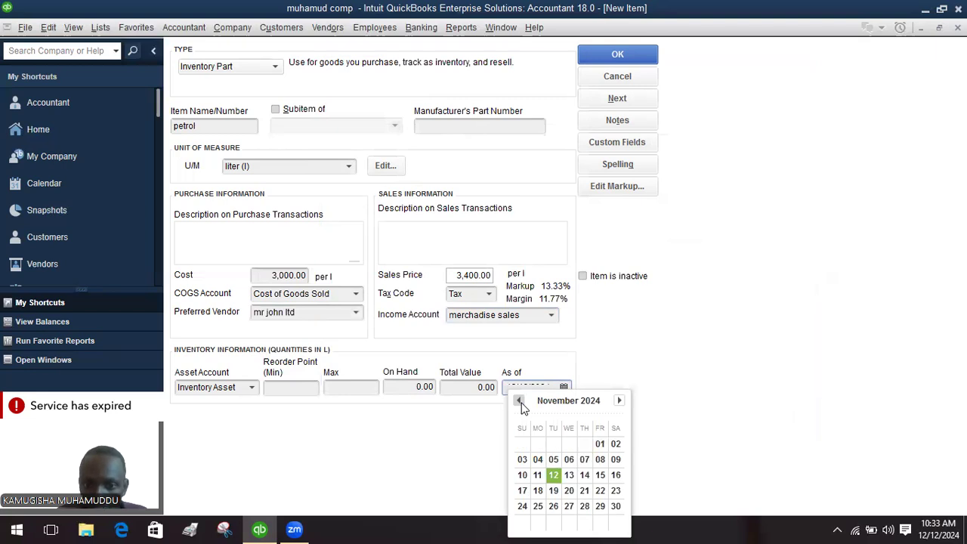
click(520, 401)
click(519, 401)
click(520, 401)
click(520, 401)
click(520, 401)
click(519, 401)
click(520, 401)
click(520, 401)
click(520, 401)
click(519, 401)
click(520, 401)
click(519, 401)
click(520, 401)
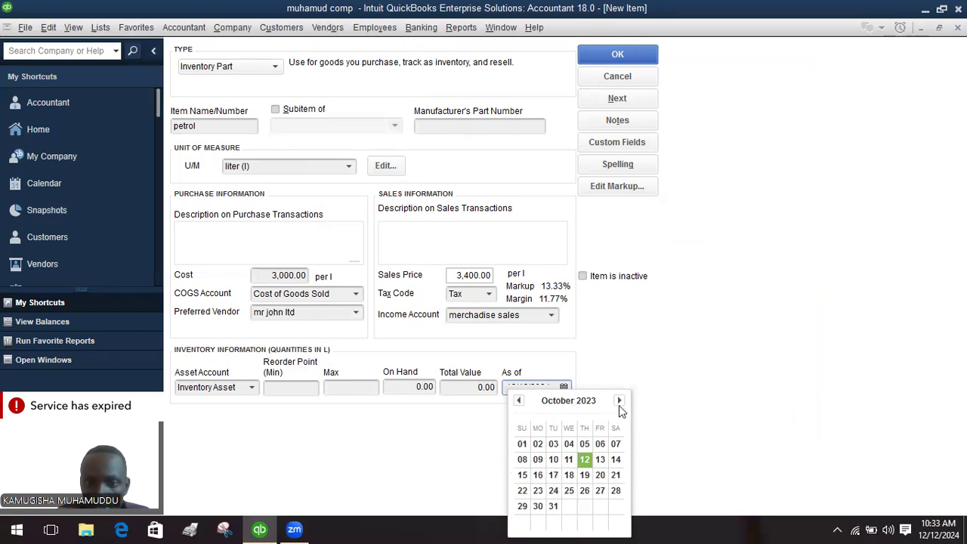
click(618, 401)
click(618, 401)
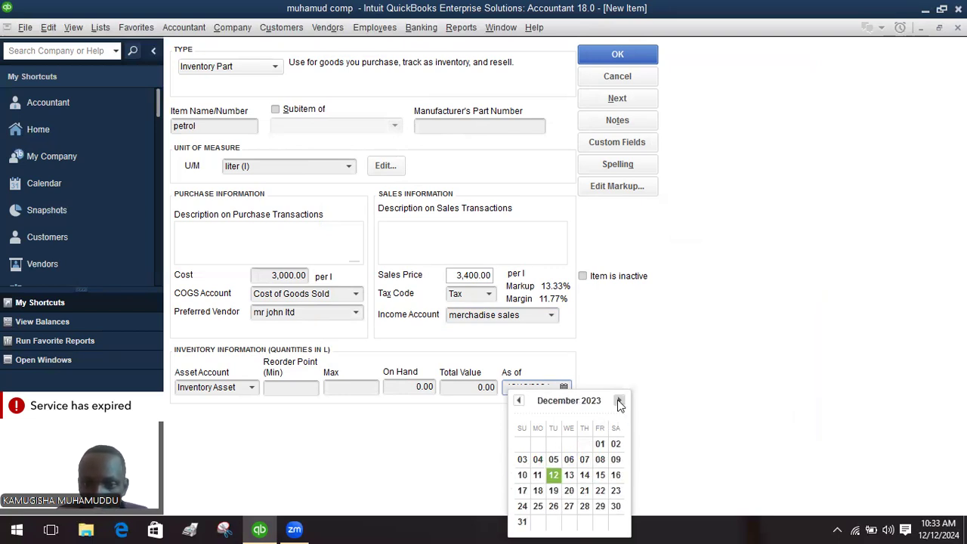
click(619, 401)
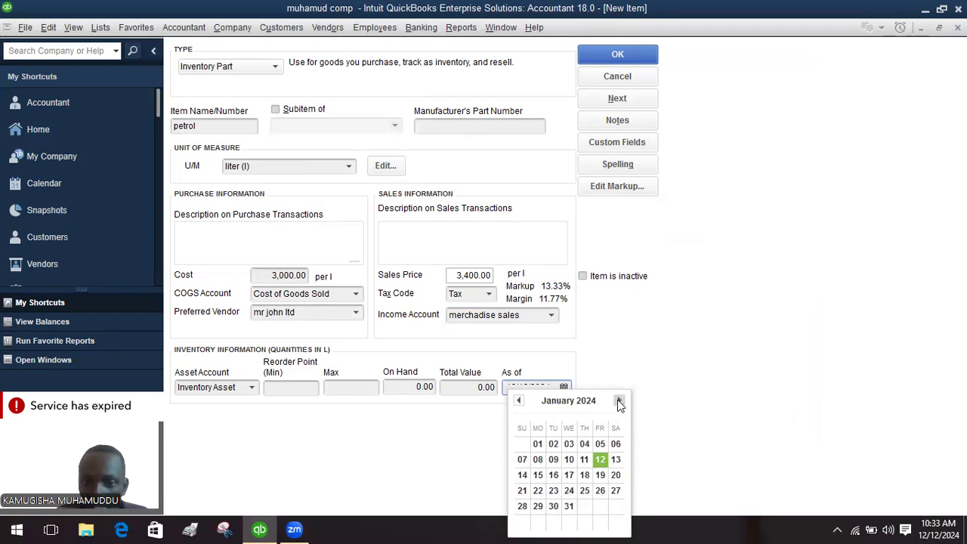
click(537, 445)
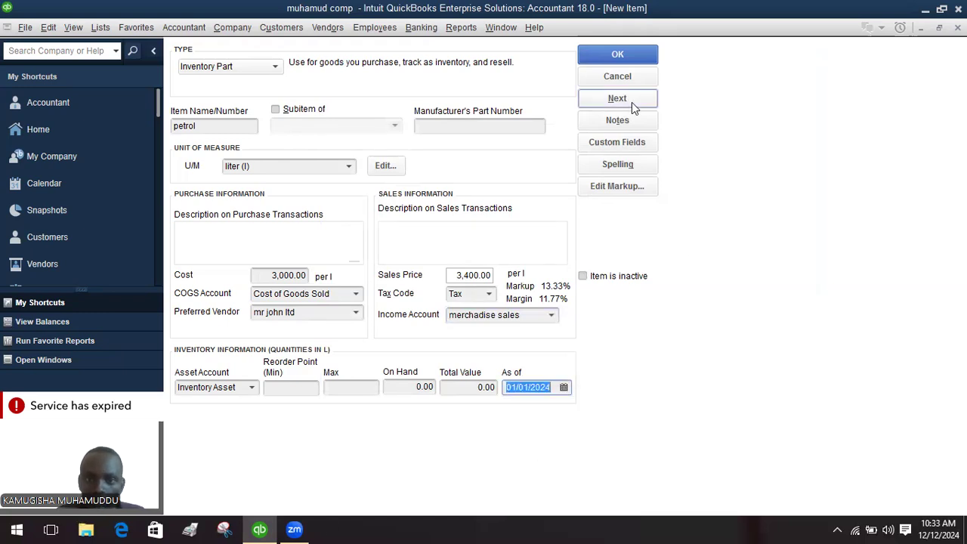
click(622, 98)
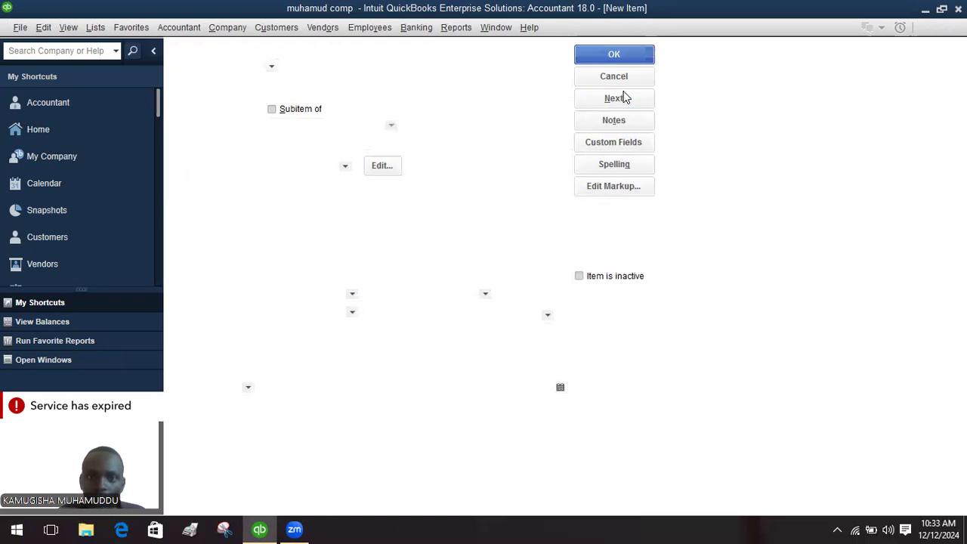
key(Escape)
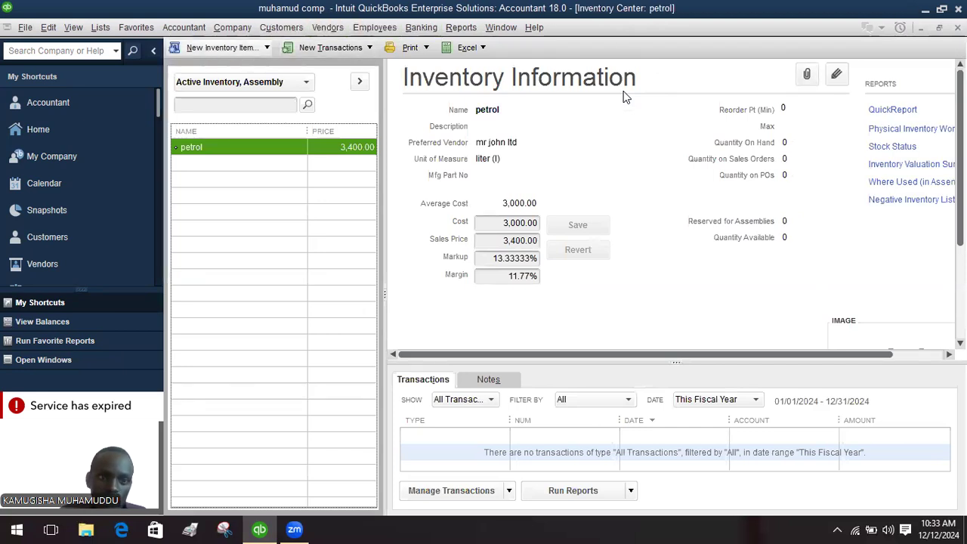
Start a new inventory item of type Inventory Part and name it "enginee oil"
click(227, 47)
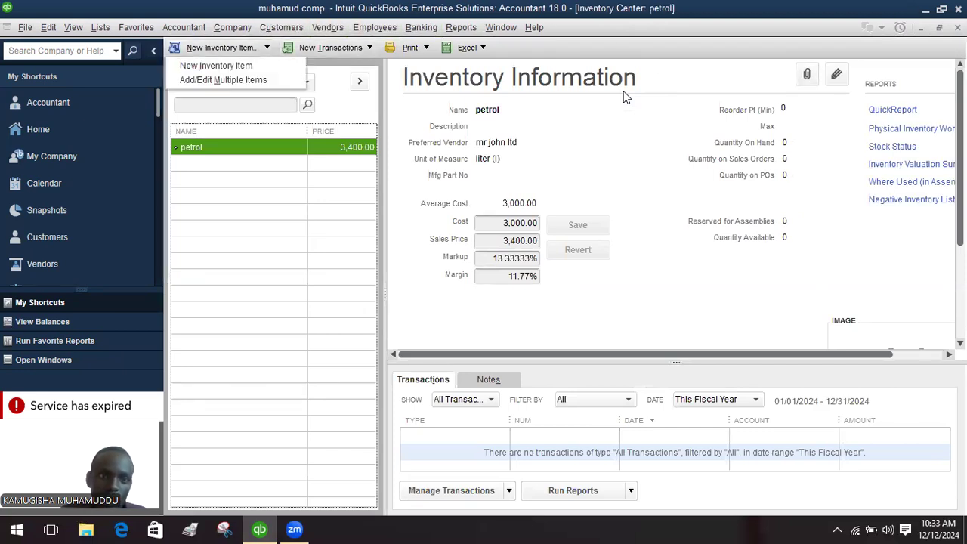
click(260, 66)
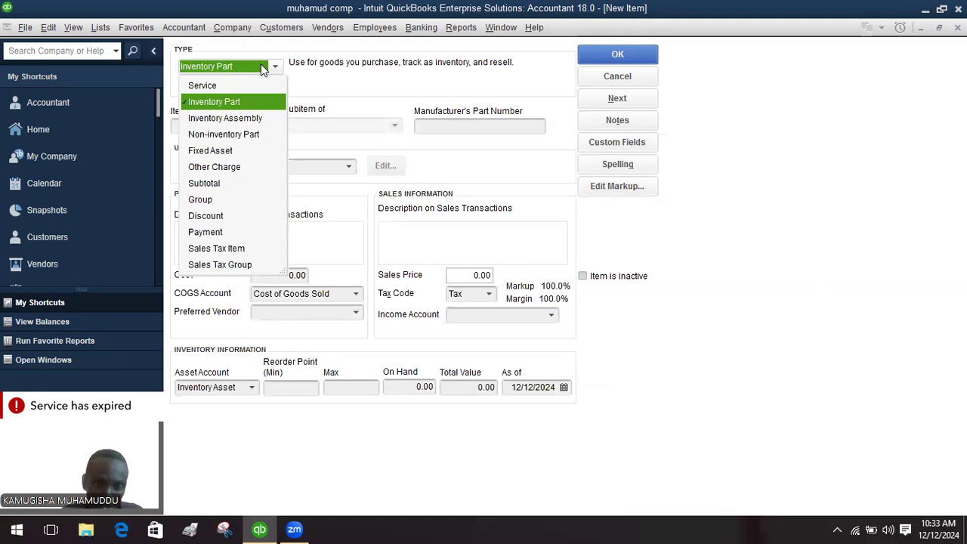
click(196, 104)
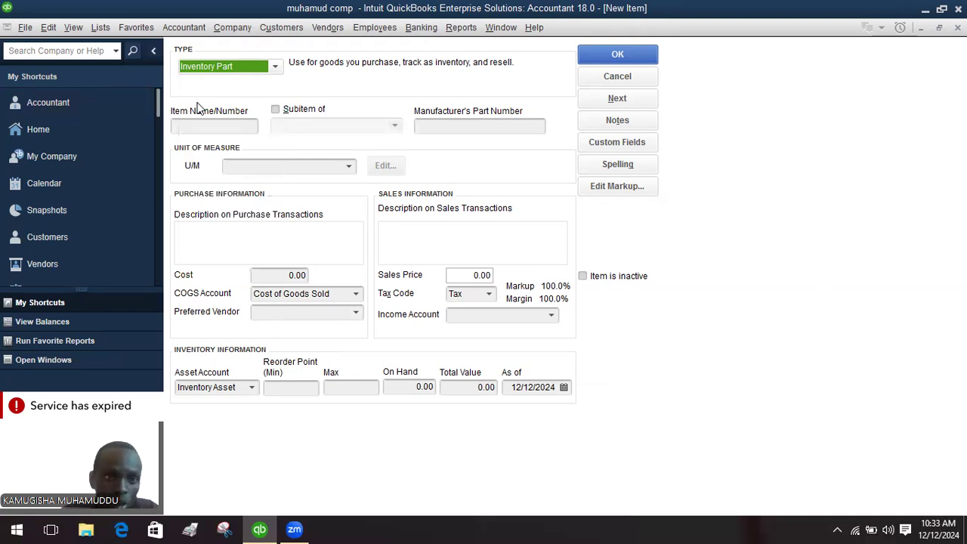
click(203, 129)
text(enginee )
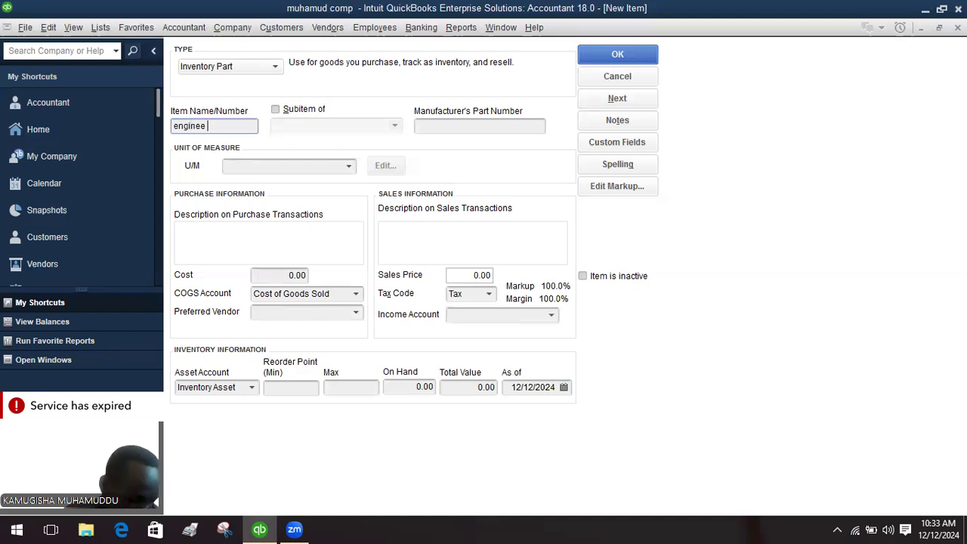
text(oil)
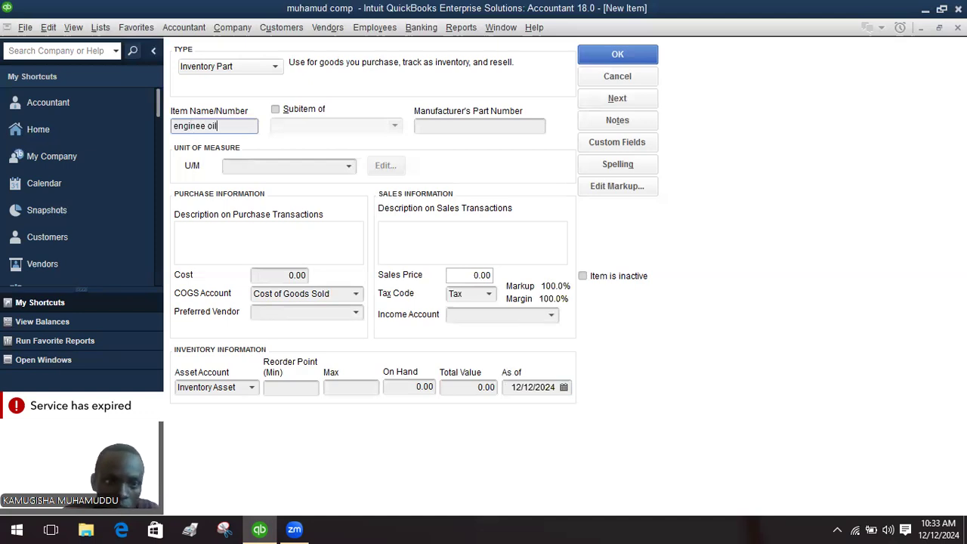
Add kilogram (kg) from the weight type as a new unit of measure for enginee oil
click(351, 172)
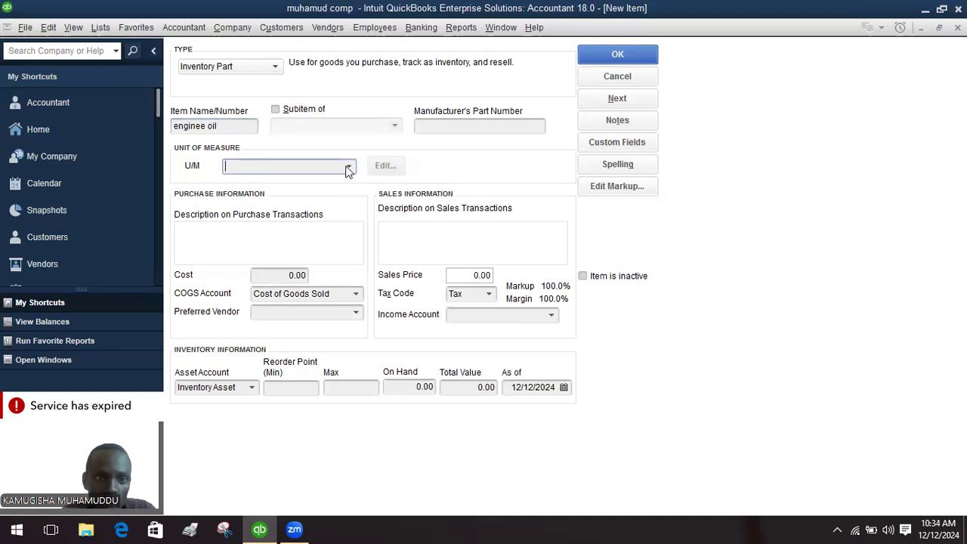
click(348, 168)
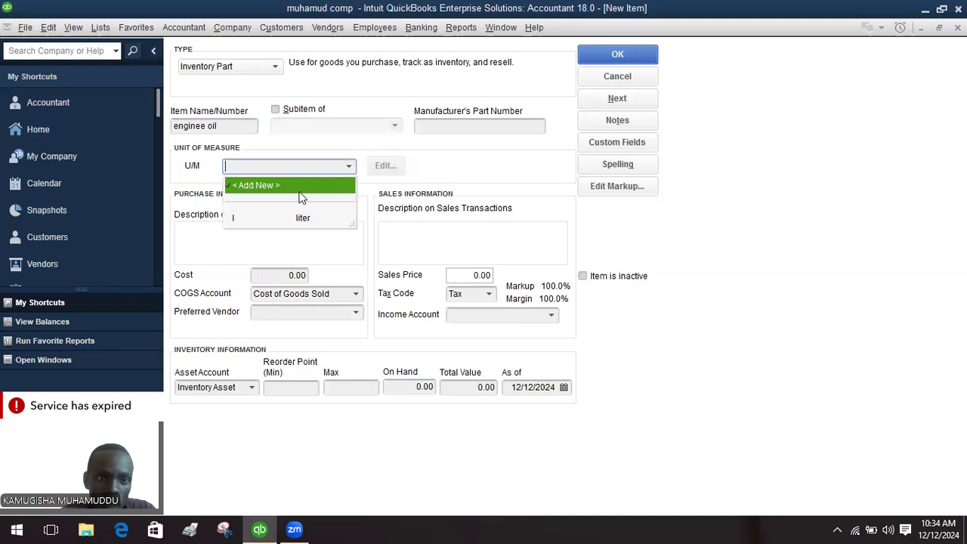
click(299, 188)
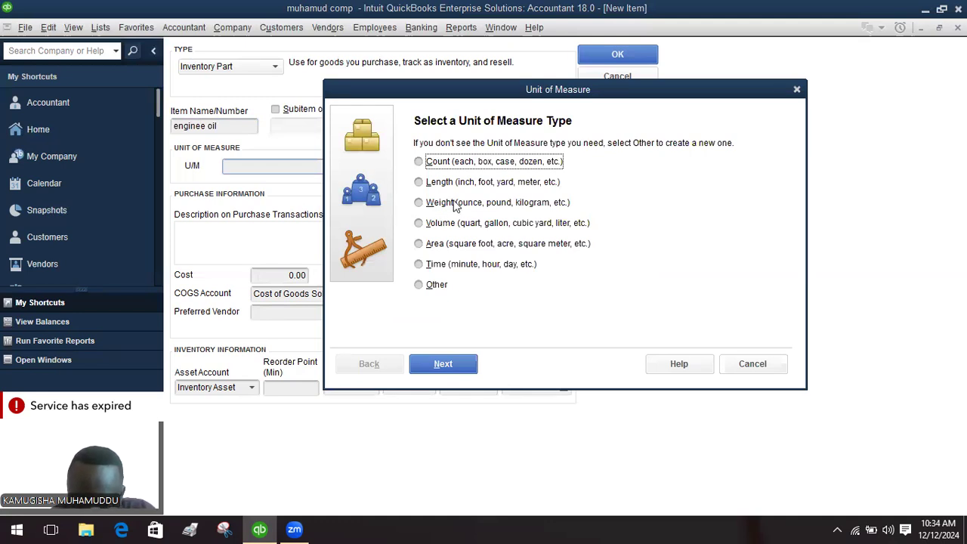
click(427, 207)
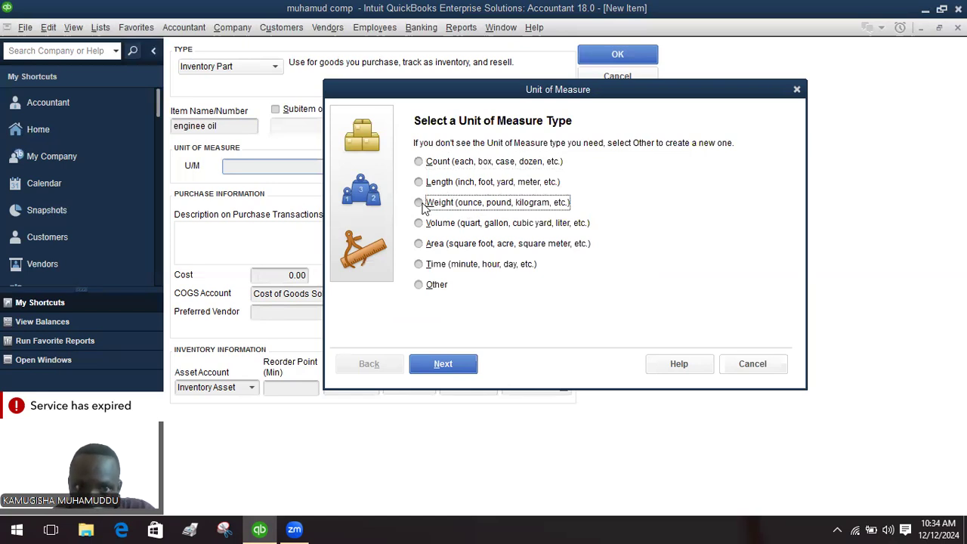
click(447, 362)
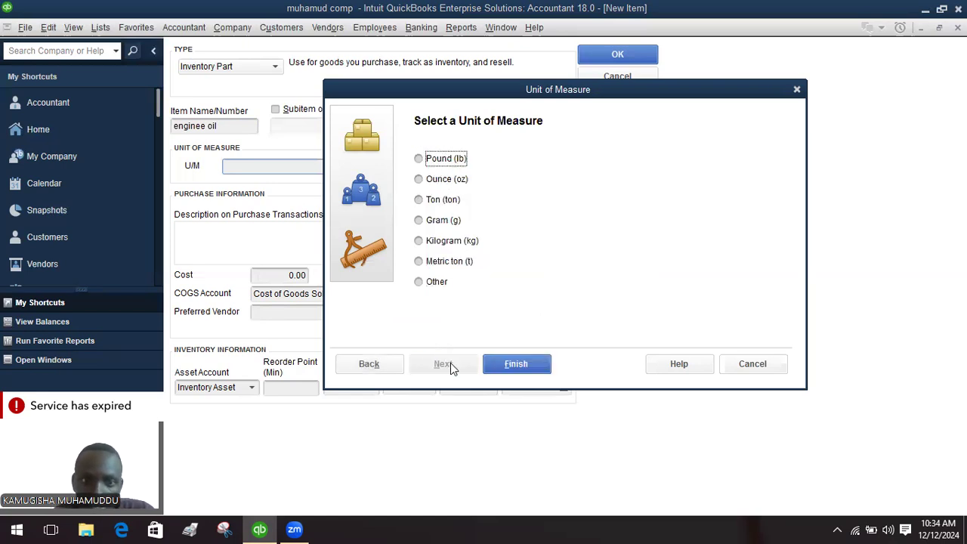
click(418, 241)
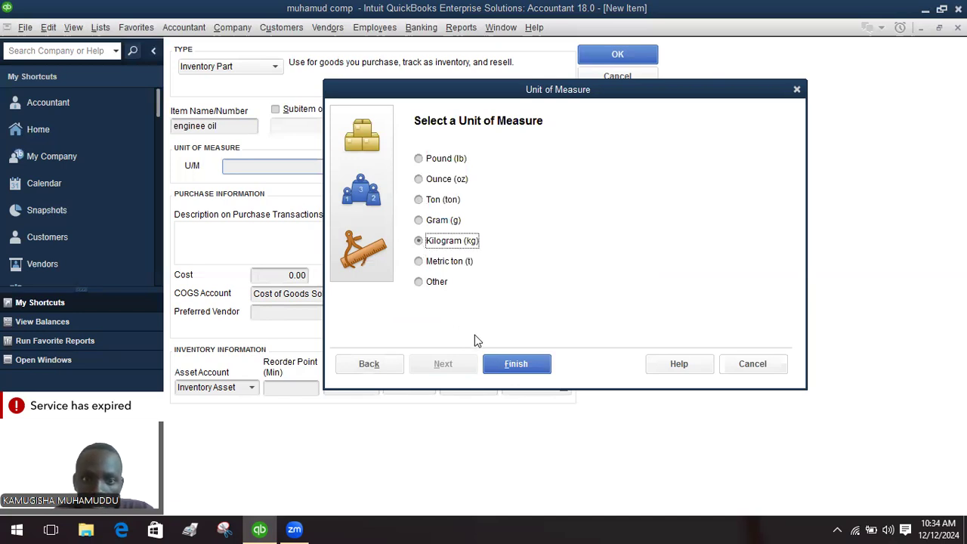
click(513, 364)
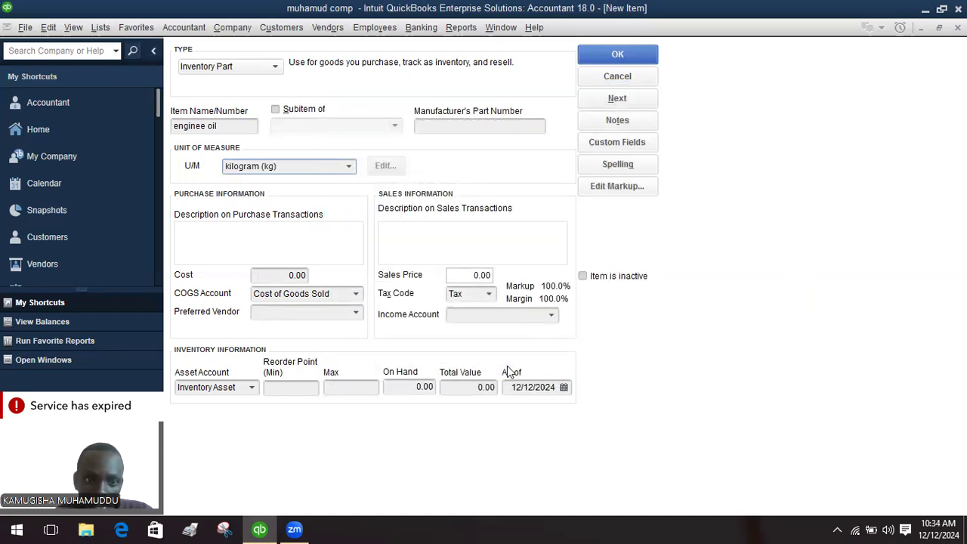
Set the purchase cost of enginee oil to 2300
click(305, 274)
key(BackSpace)
key(BackSpace)
key(BackSpace)
key(BackSpace)
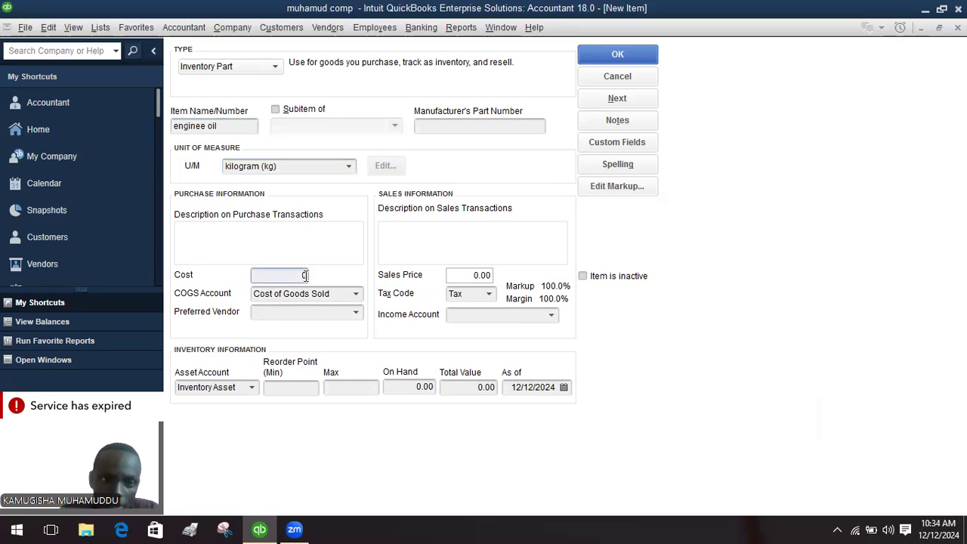
text(23)
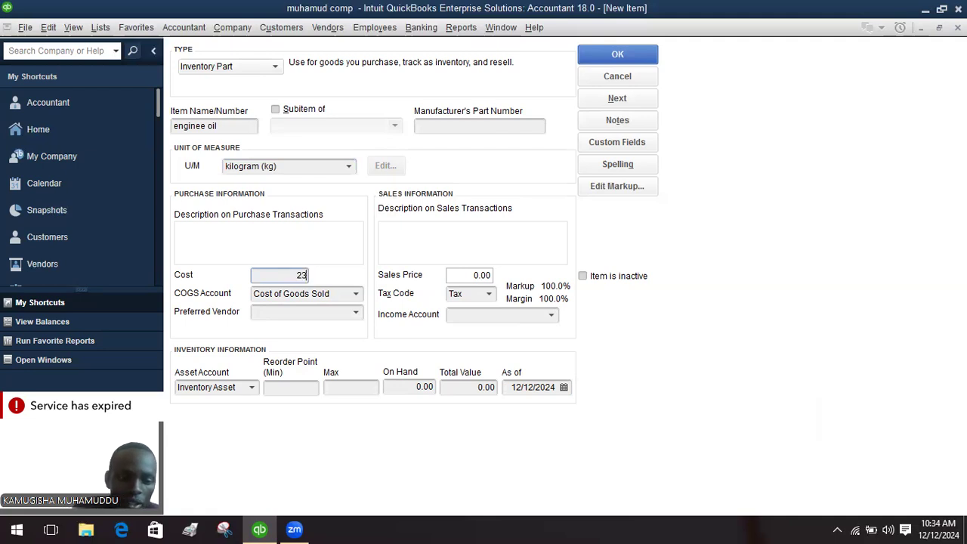
text(00)
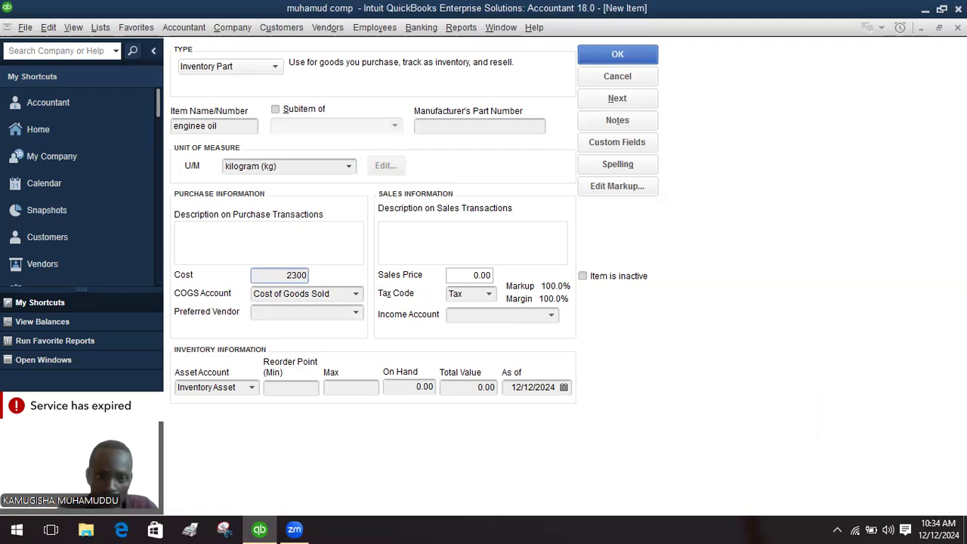
Set the sales price of enginee oil to 2800
click(490, 276)
key(BackSpace)
key(BackSpace)
key(BackSpace)
key(BackSpace)
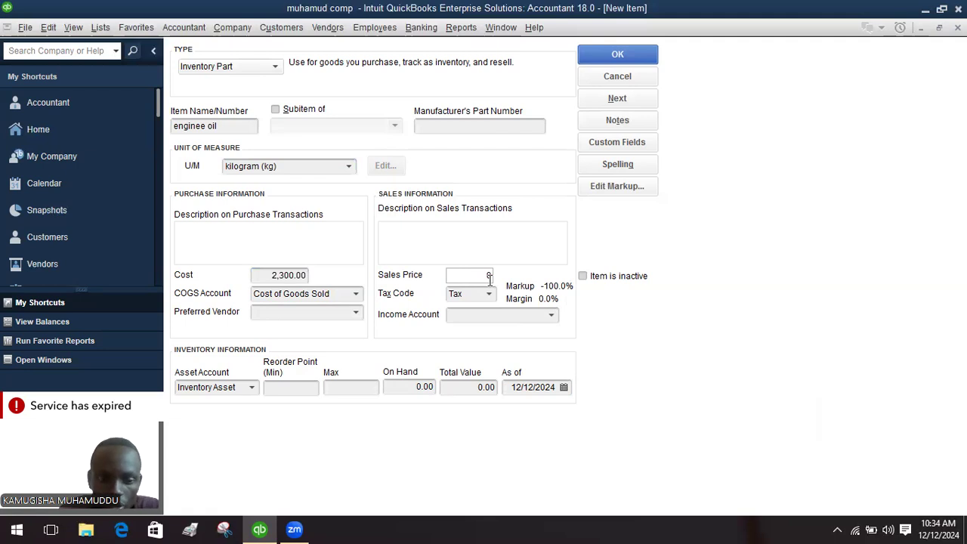
text(28)
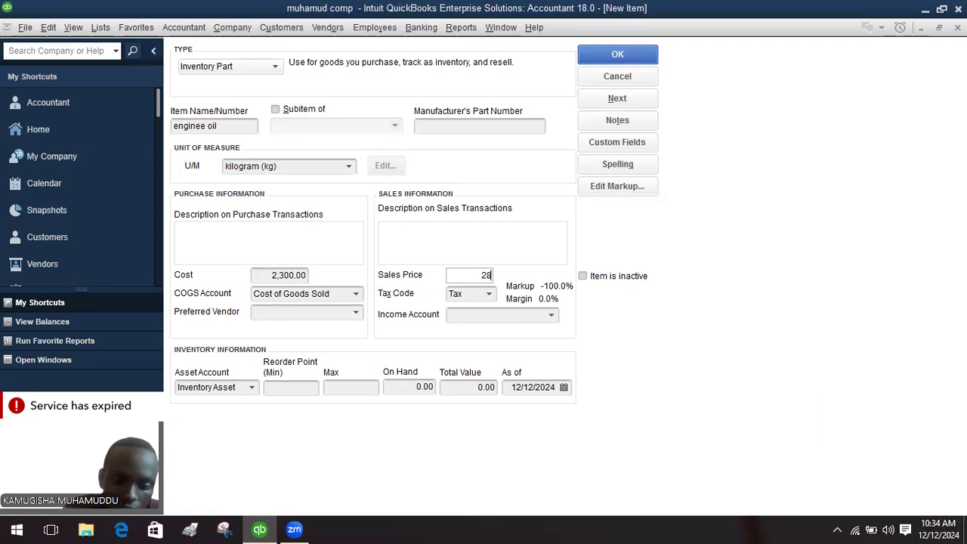
text(00)
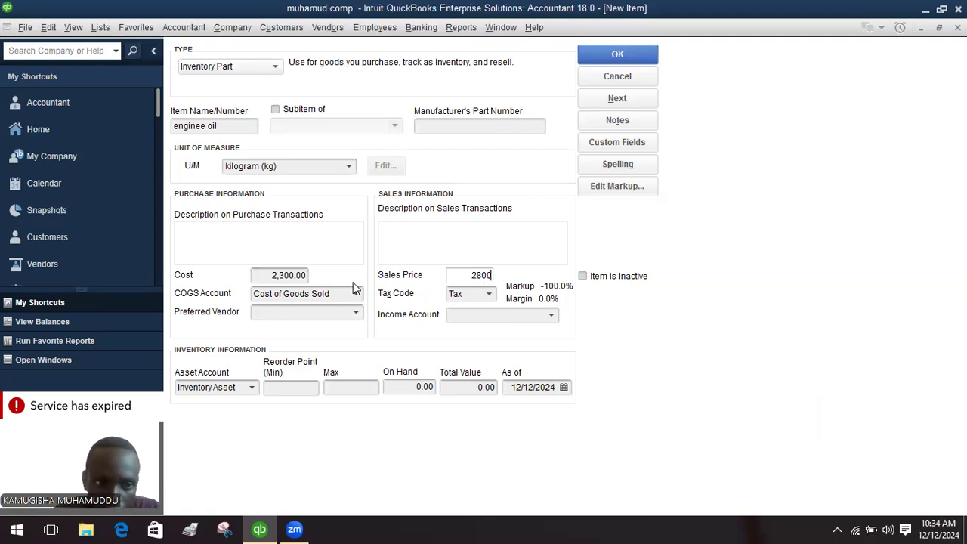
Add a new preferred vendor named "mr tomltd" for enginee oil, fill in its billed-from address, and save it
click(359, 313)
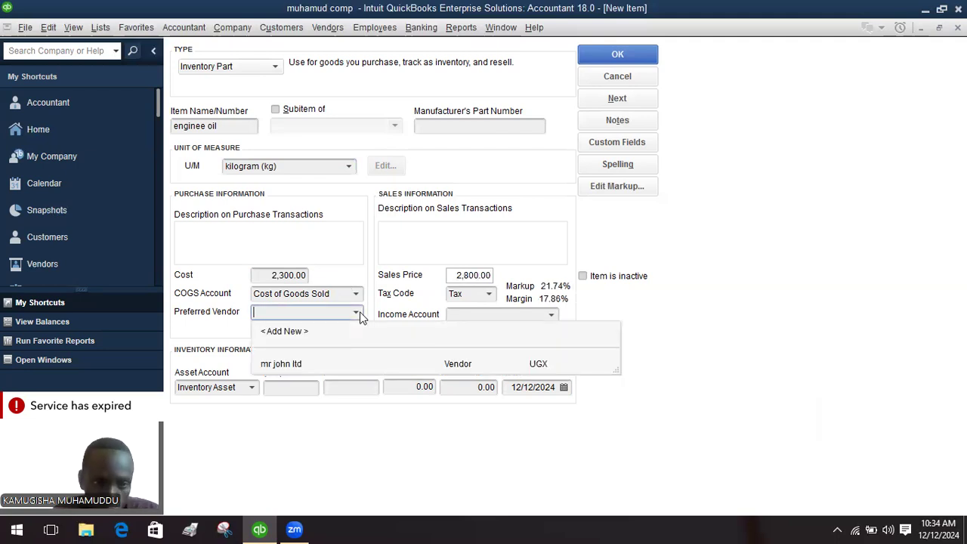
click(358, 313)
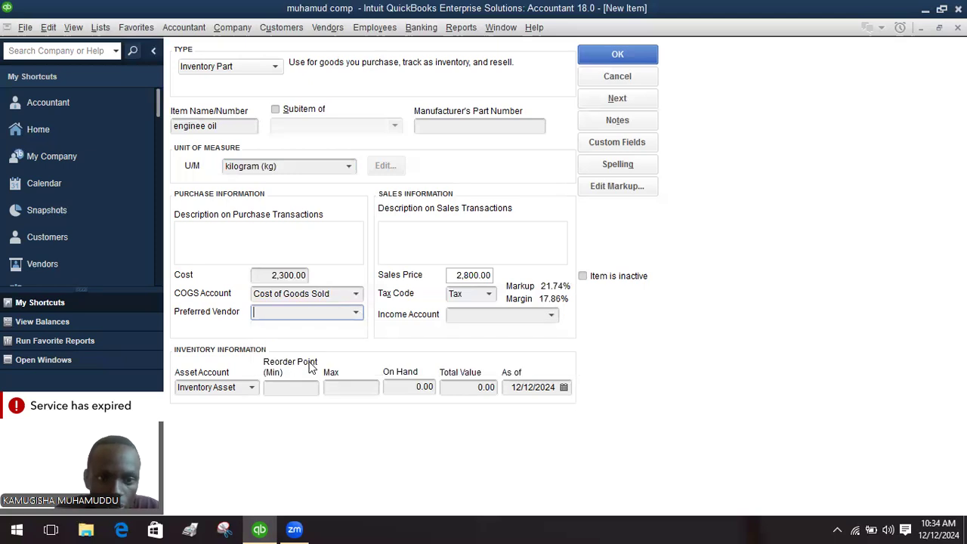
click(358, 313)
click(315, 334)
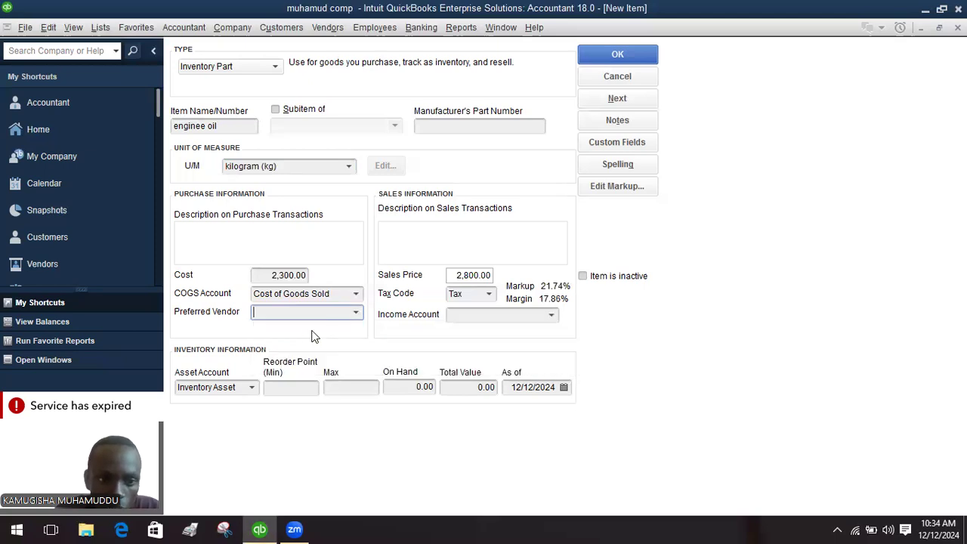
text(mr tomltd)
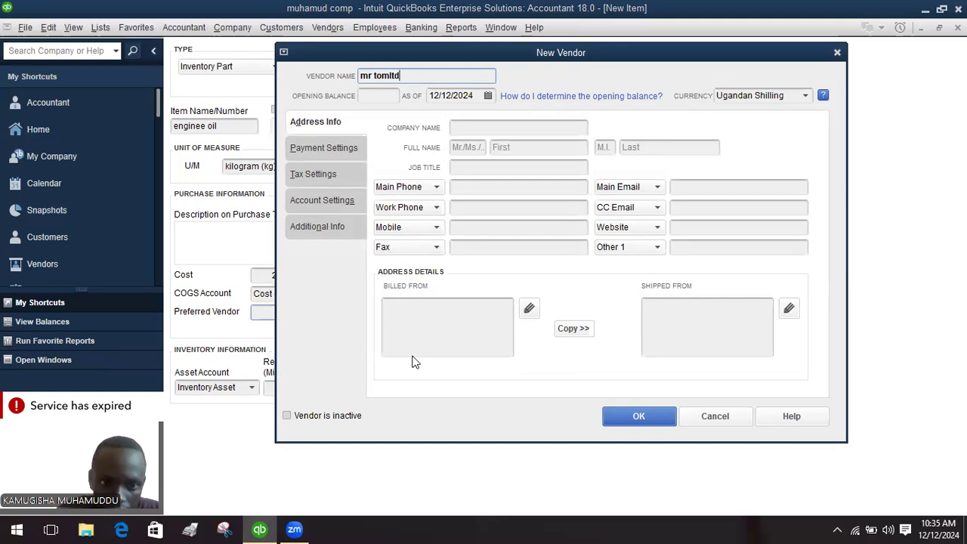
click(432, 323)
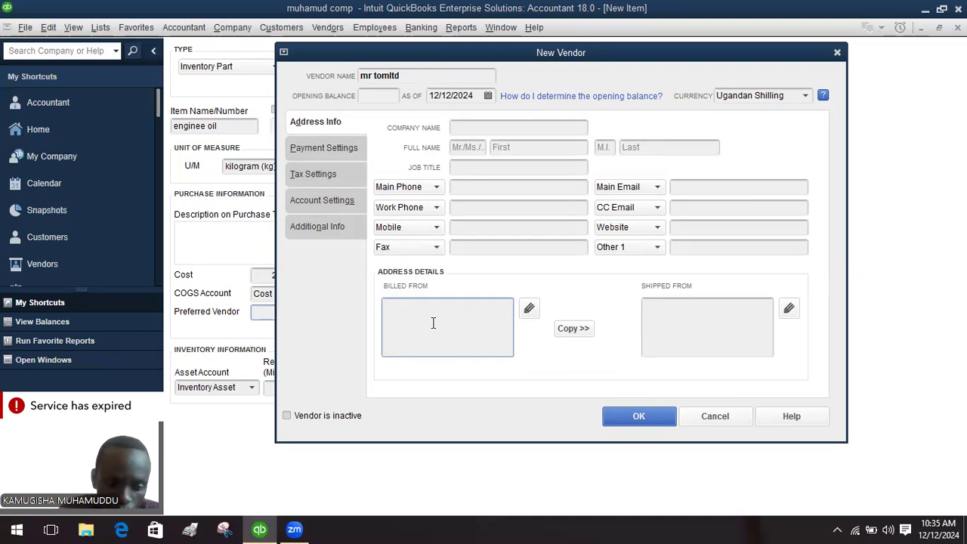
text(552)
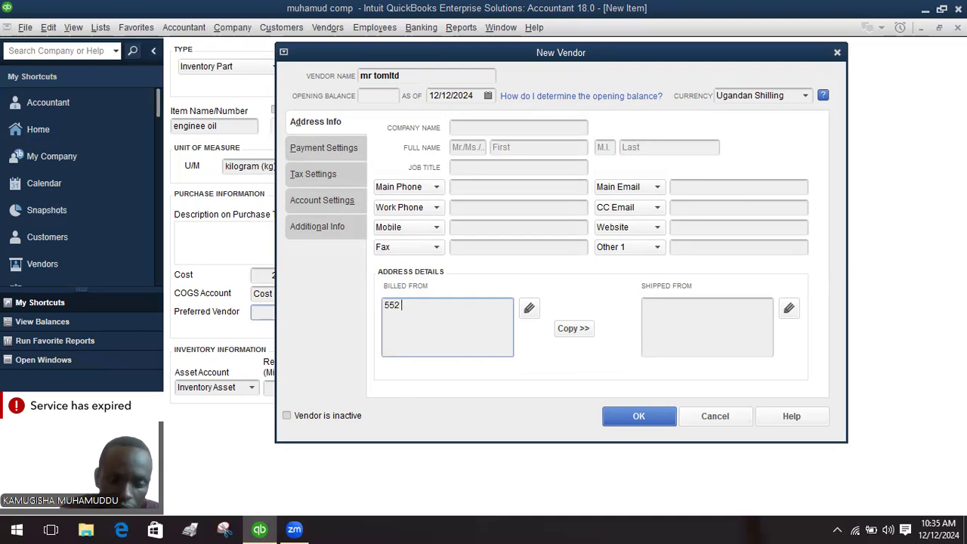
text( jinja)
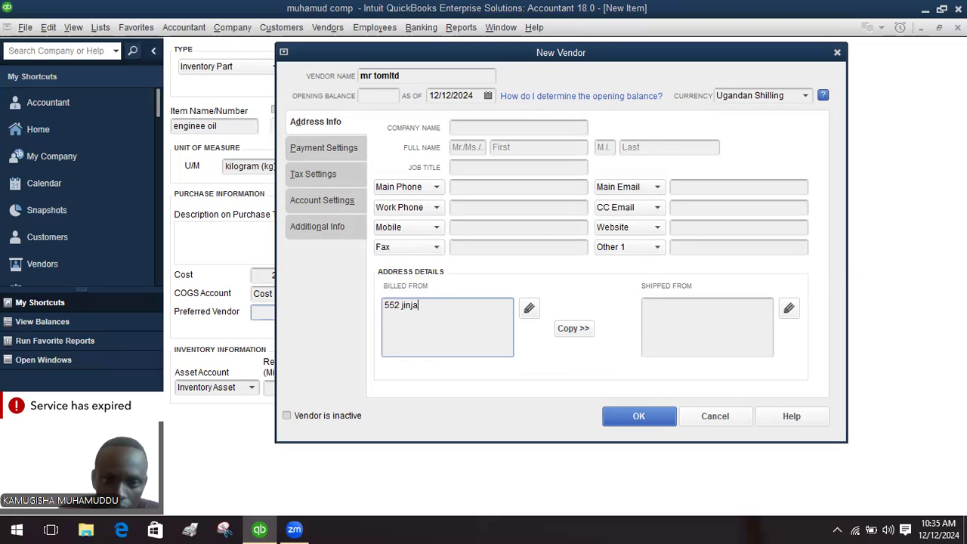
click(638, 418)
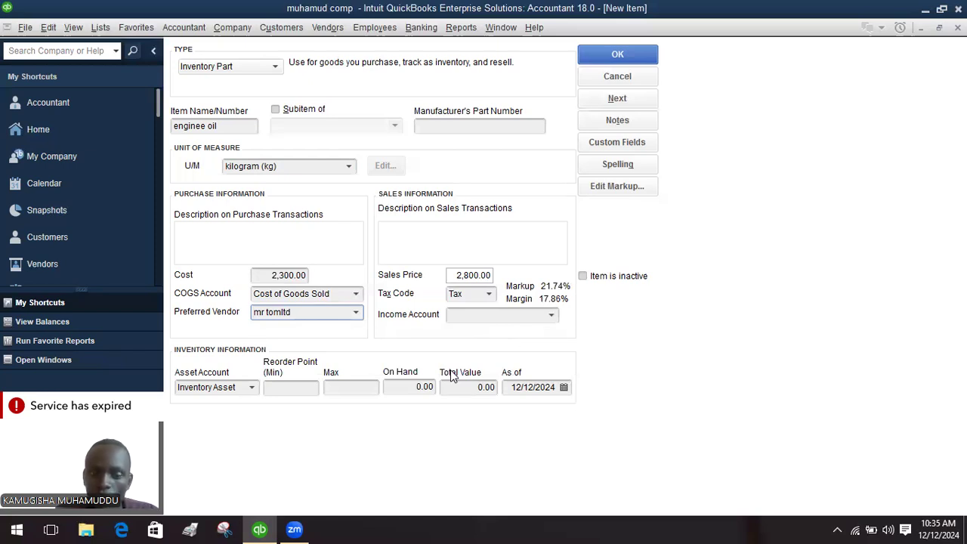
Assign merchadise sales as the income account of enginee oil and save the item
click(551, 316)
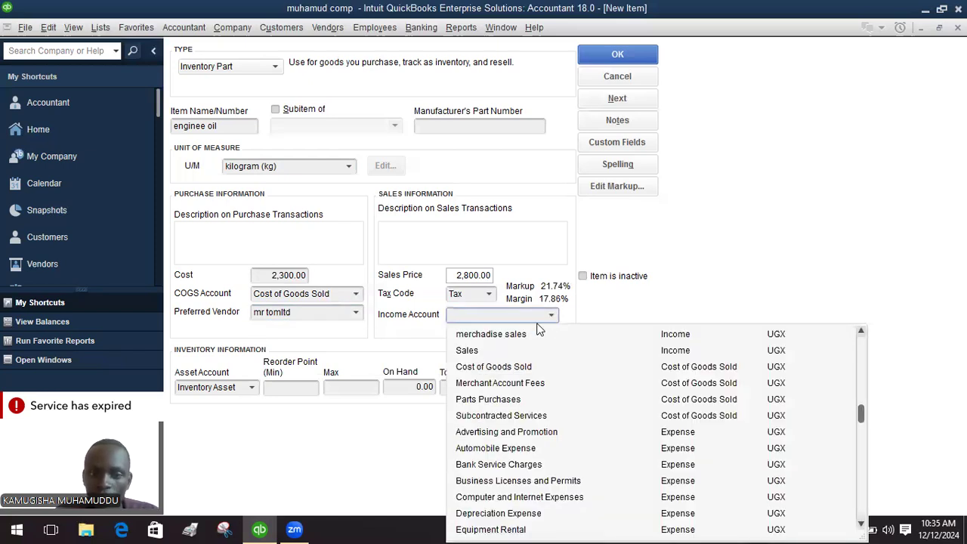
click(530, 333)
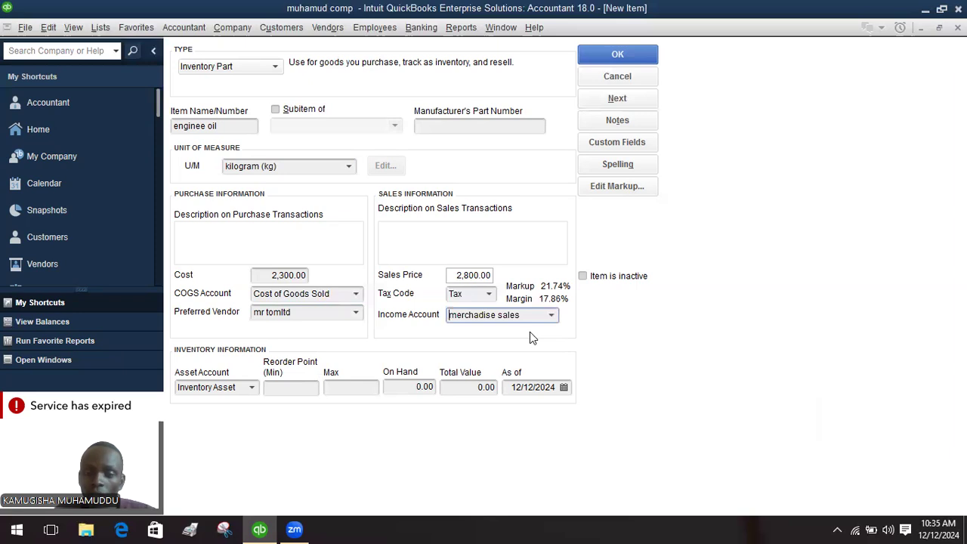
key(Return)
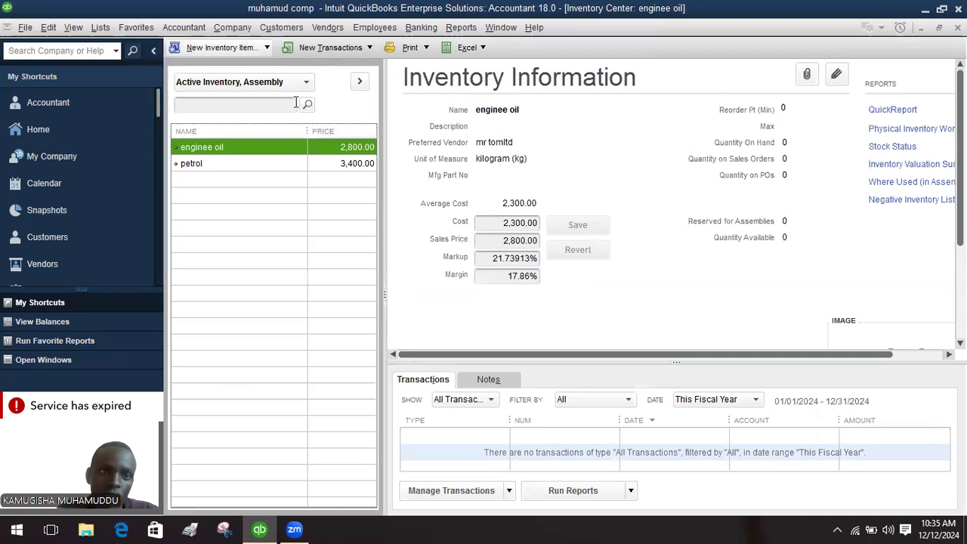
Start a new inventory part item named "gas" with liter (l) as its unit of measure
click(255, 48)
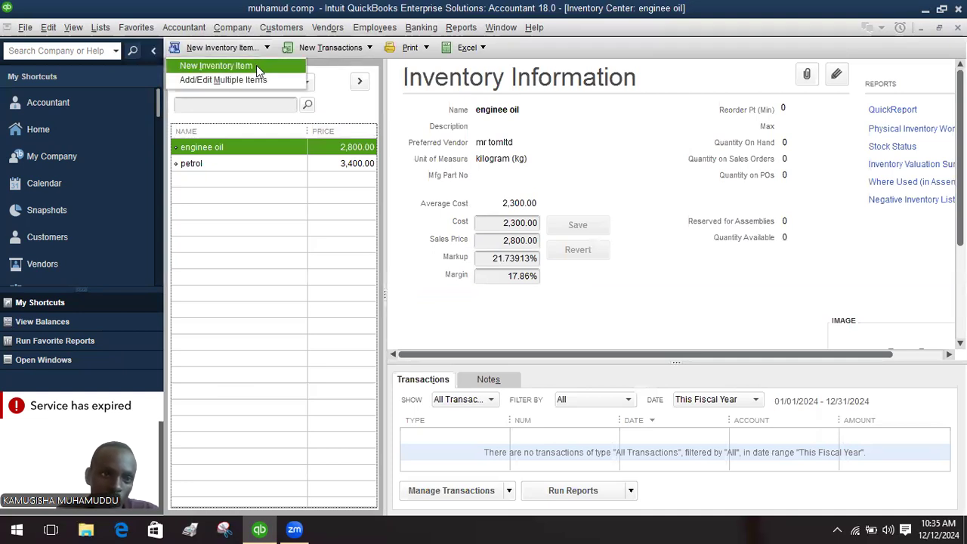
click(256, 65)
click(256, 65)
click(248, 101)
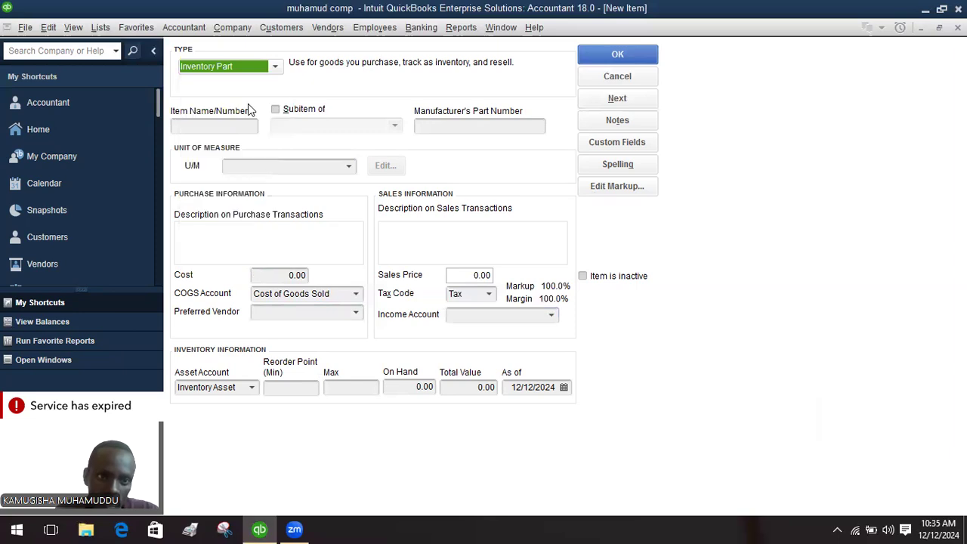
click(249, 122)
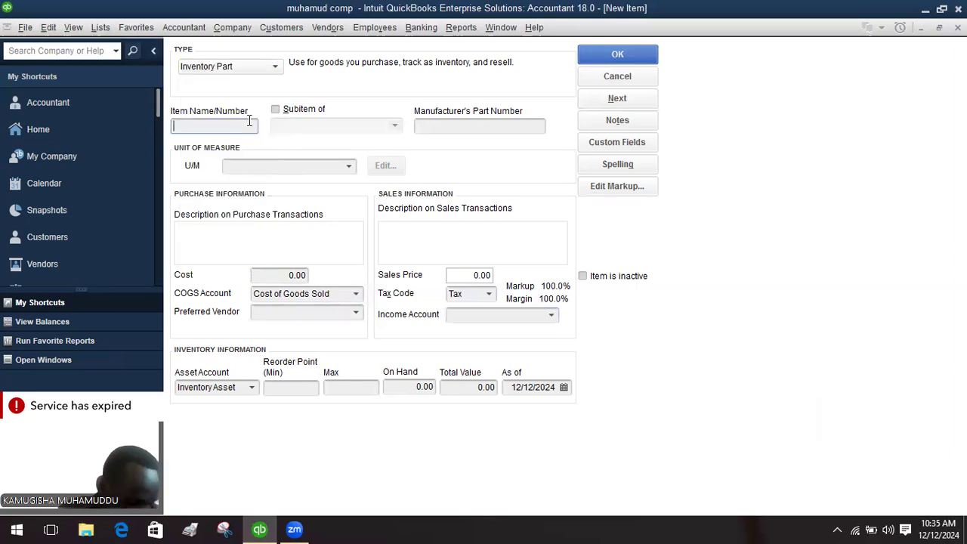
text(gas)
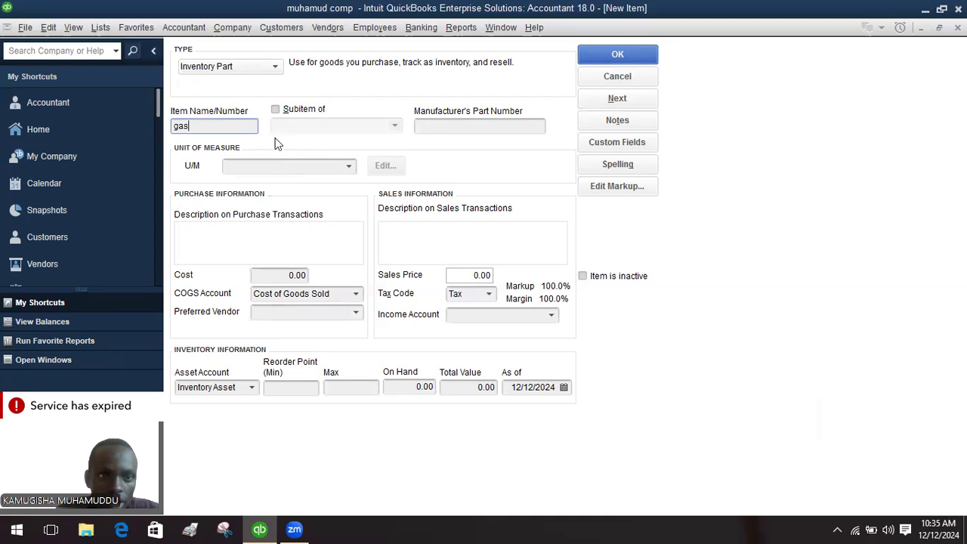
click(306, 167)
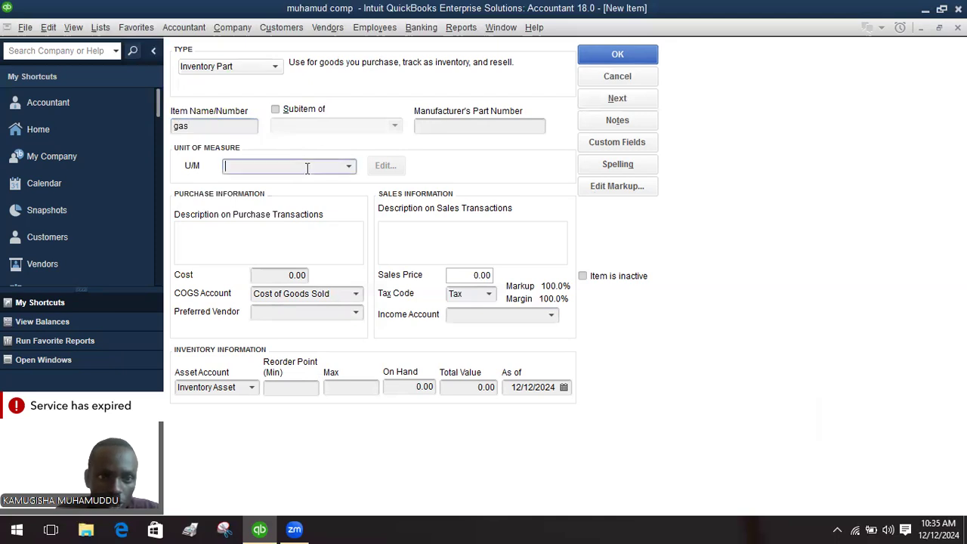
click(349, 170)
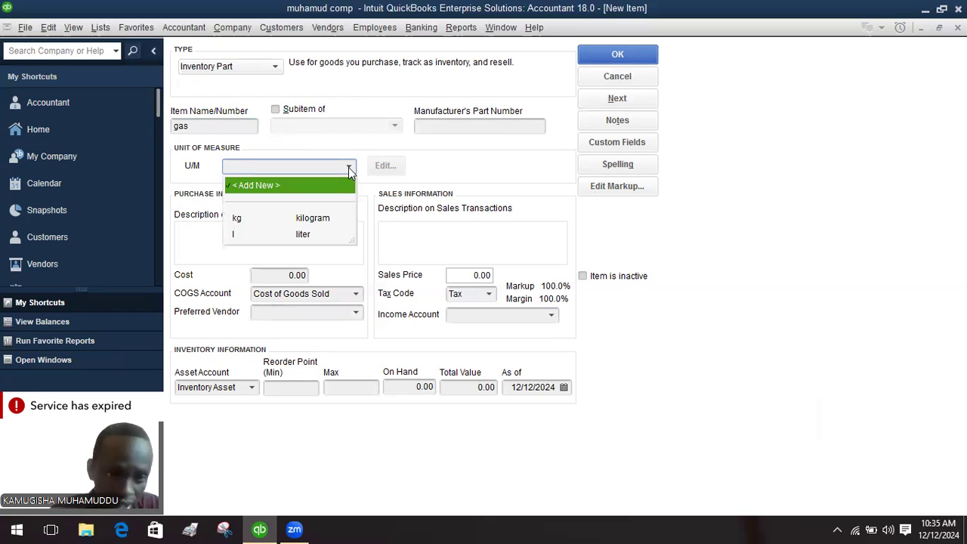
click(306, 236)
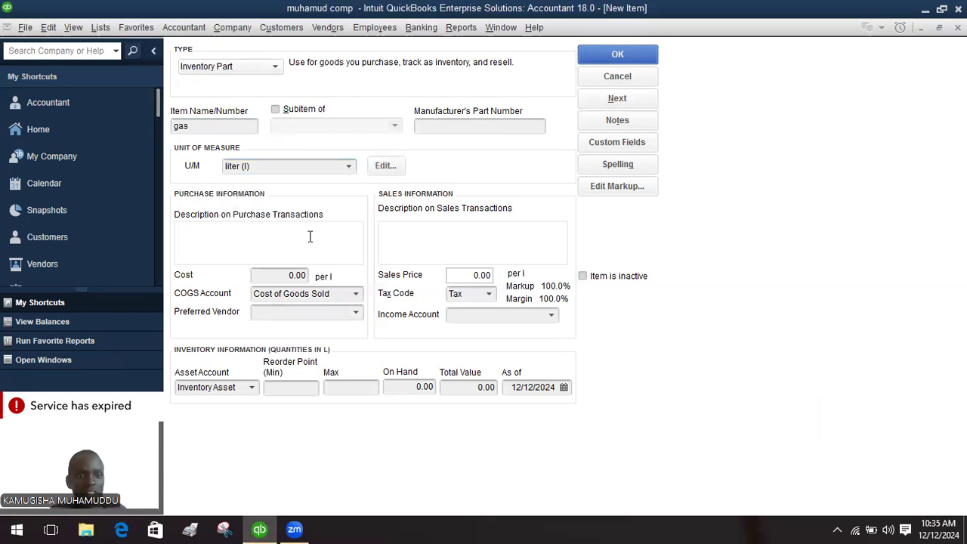
Set the purchase cost of gas to 3500 per liter
click(305, 275)
key(BackSpace)
key(BackSpace)
key(BackSpace)
key(BackSpace)
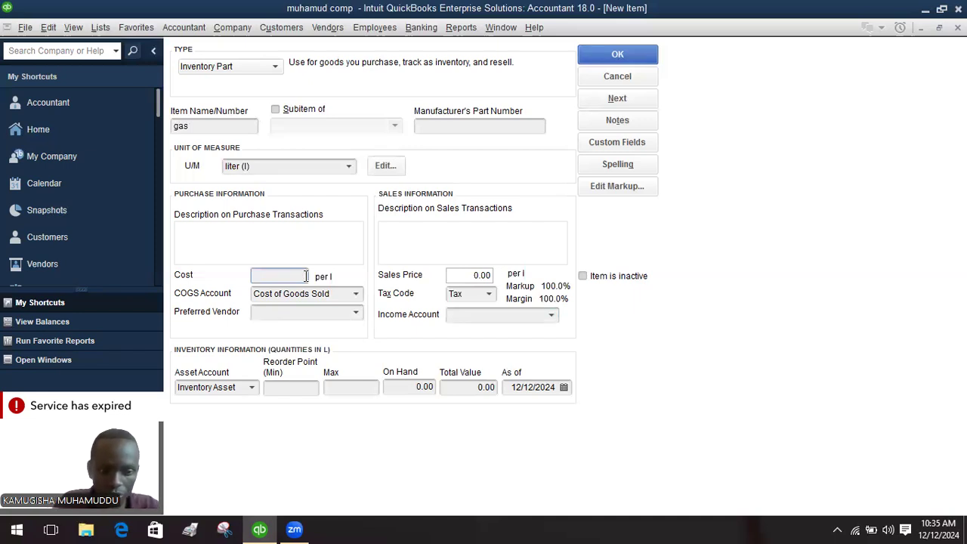
text(3500)
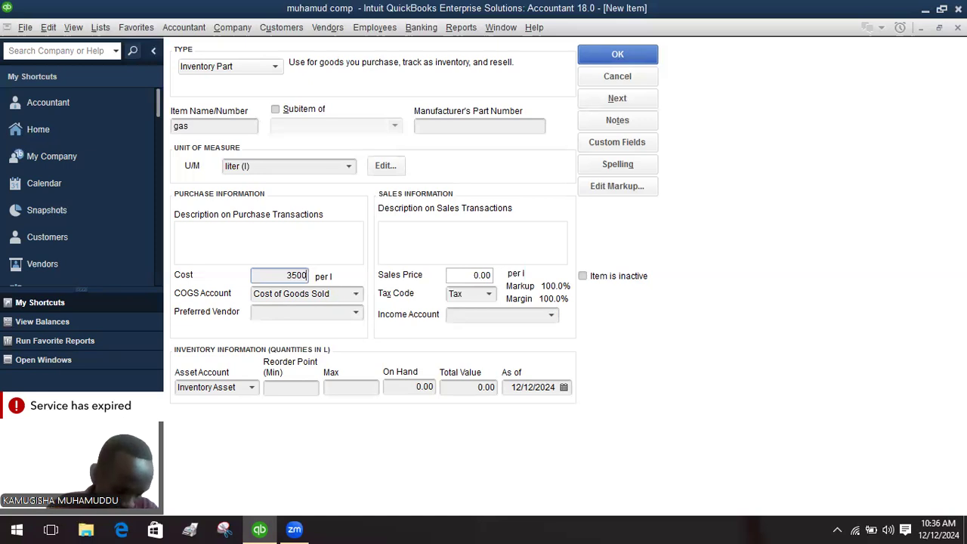
Set the sales price of gas to 4100 per liter
click(492, 277)
key(BackSpace)
key(BackSpace)
key(BackSpace)
key(BackSpace)
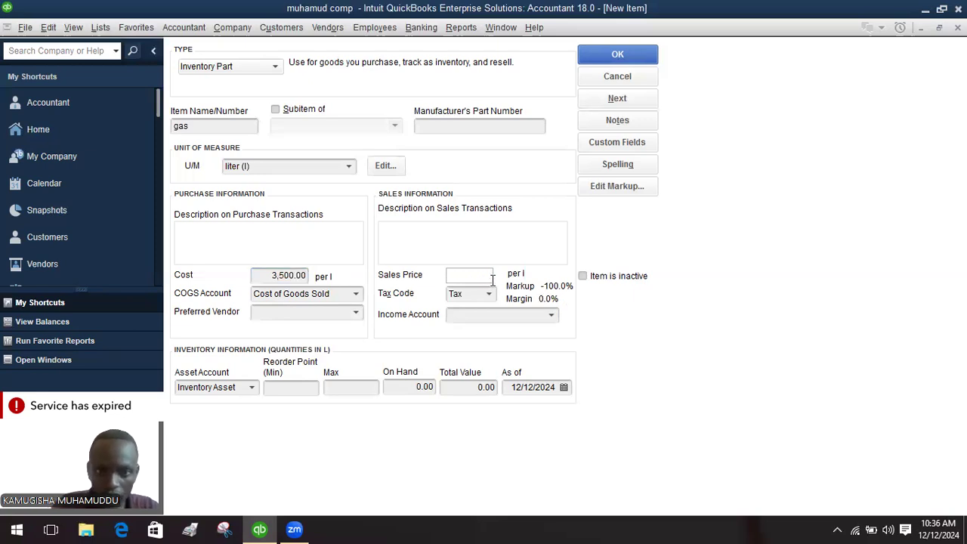
text(4100)
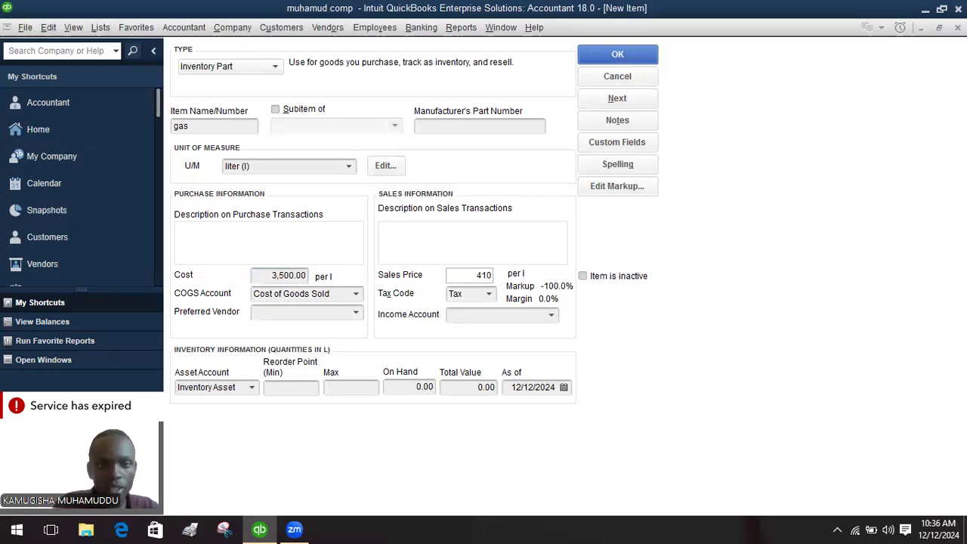
Add a new preferred vendor named "mr alex ltd" for gas, fill in its billed-from address, and save it
click(358, 314)
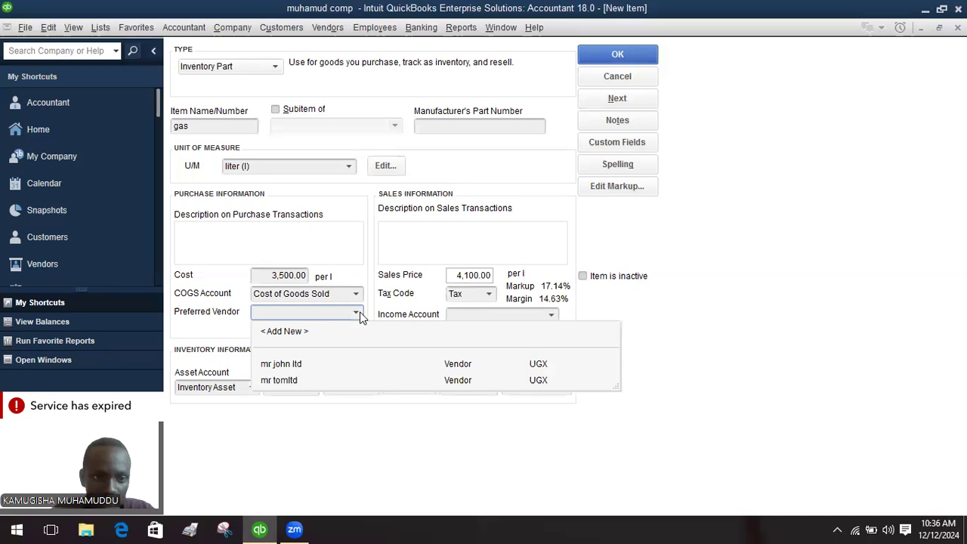
click(290, 335)
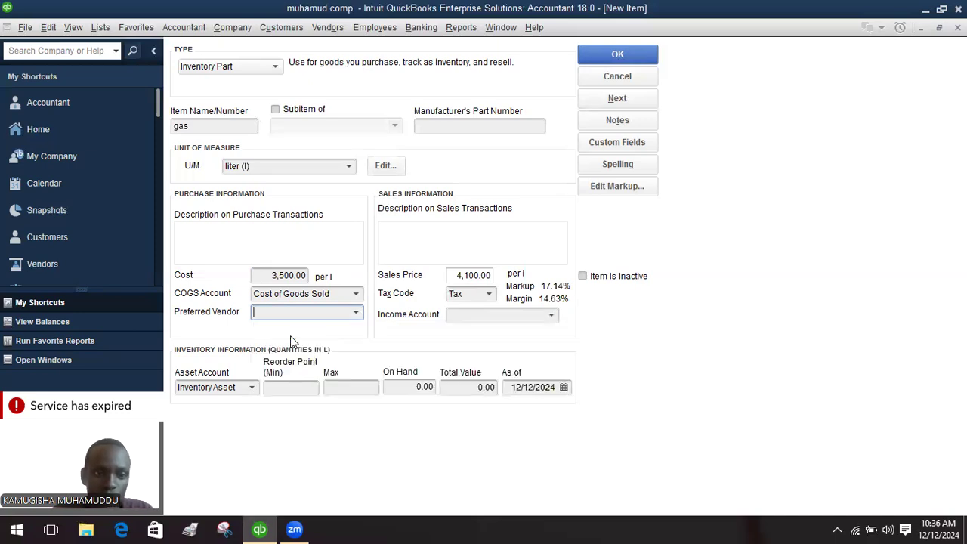
text(mr alex ltd)
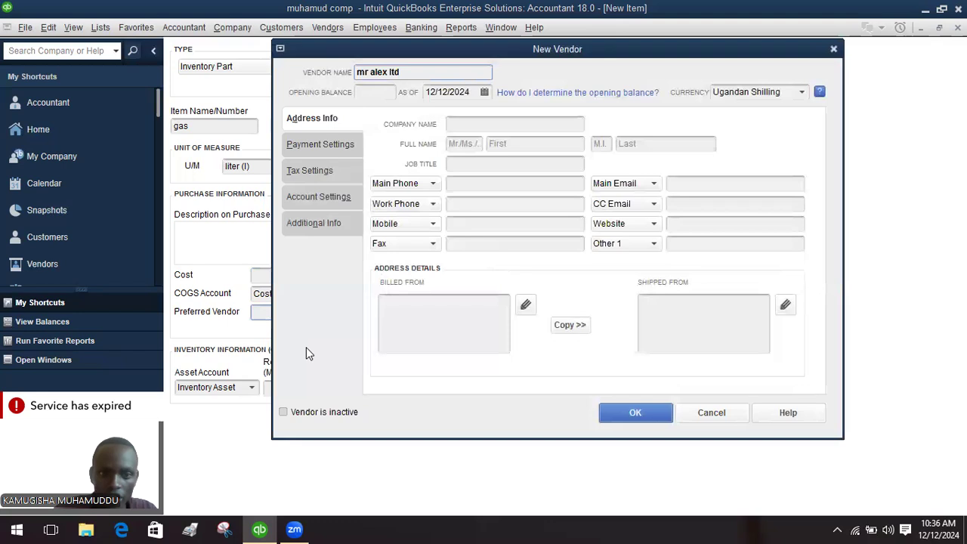
click(422, 340)
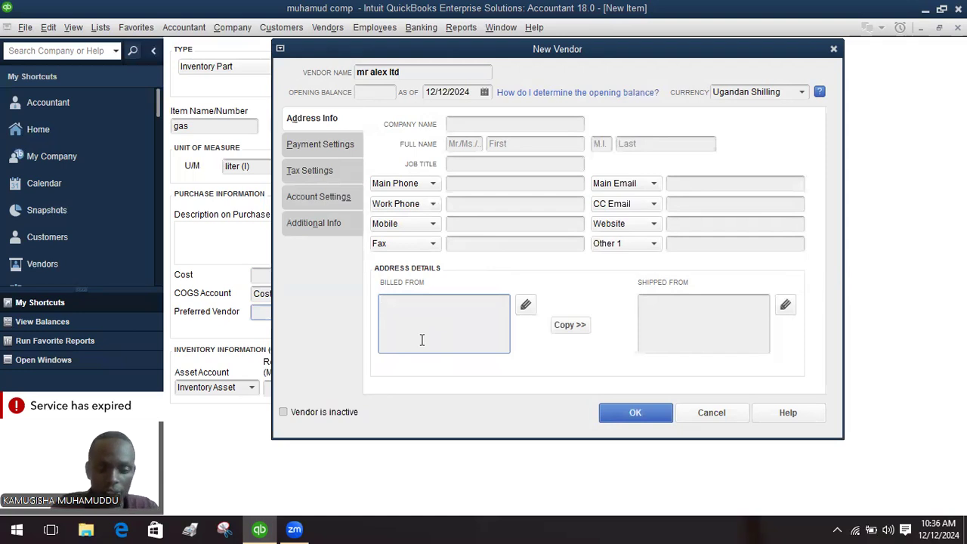
text(777 masindi)
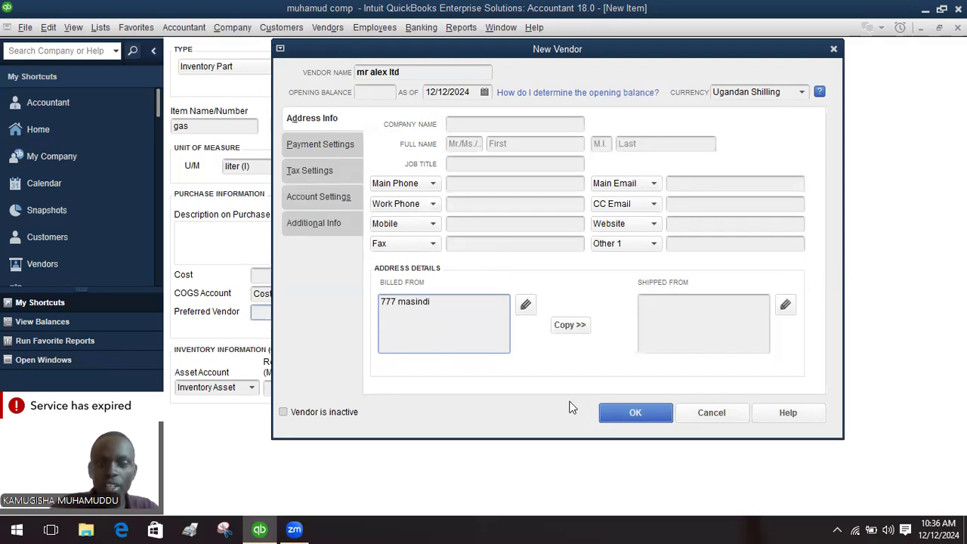
click(642, 419)
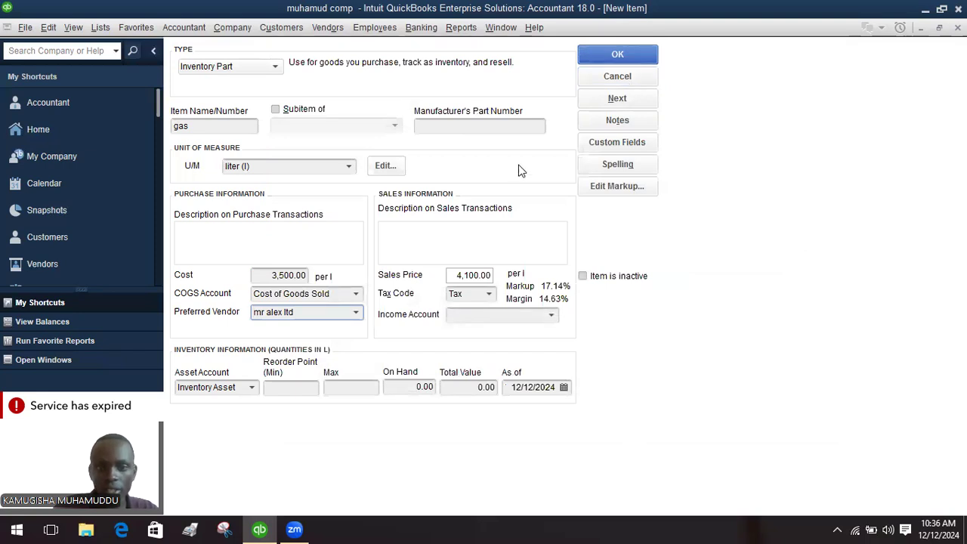
Assign merchadise sales as the income account of gas and save the item
click(552, 315)
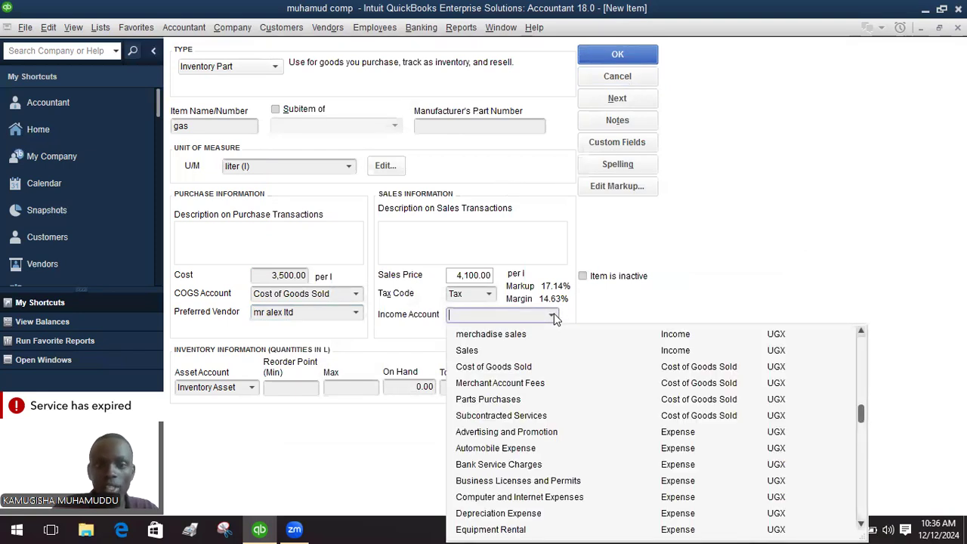
click(528, 334)
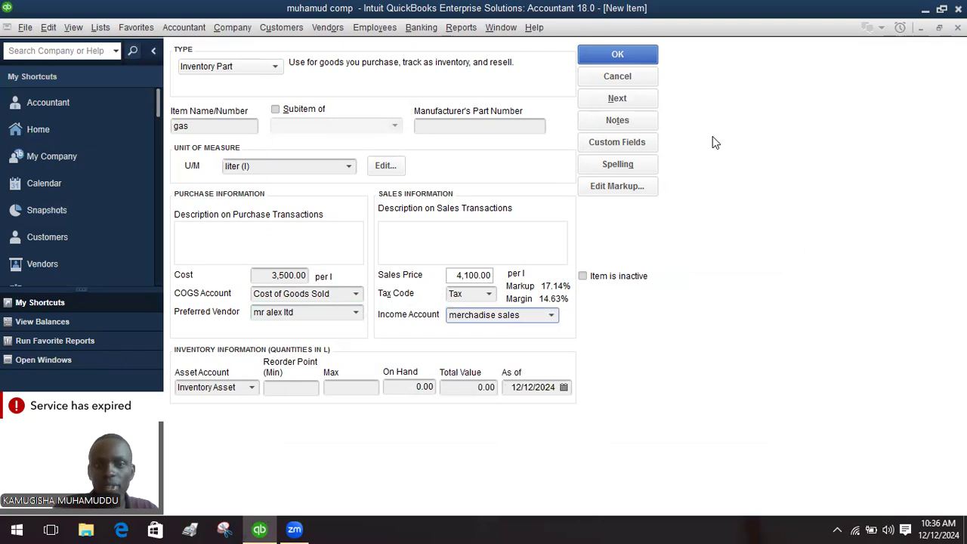
key(Return)
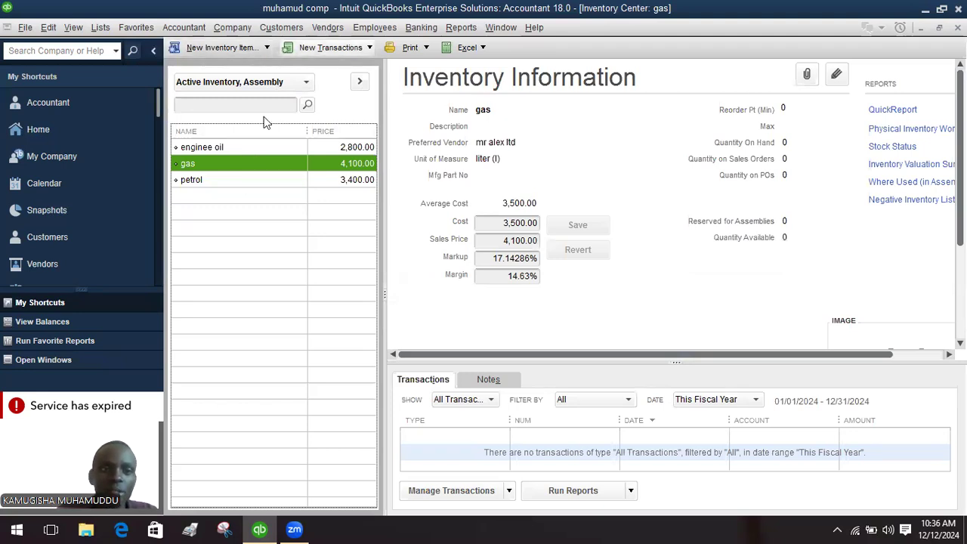
Start a new inventory part item named "2T oil" with liter (l) as its unit of measure
click(266, 47)
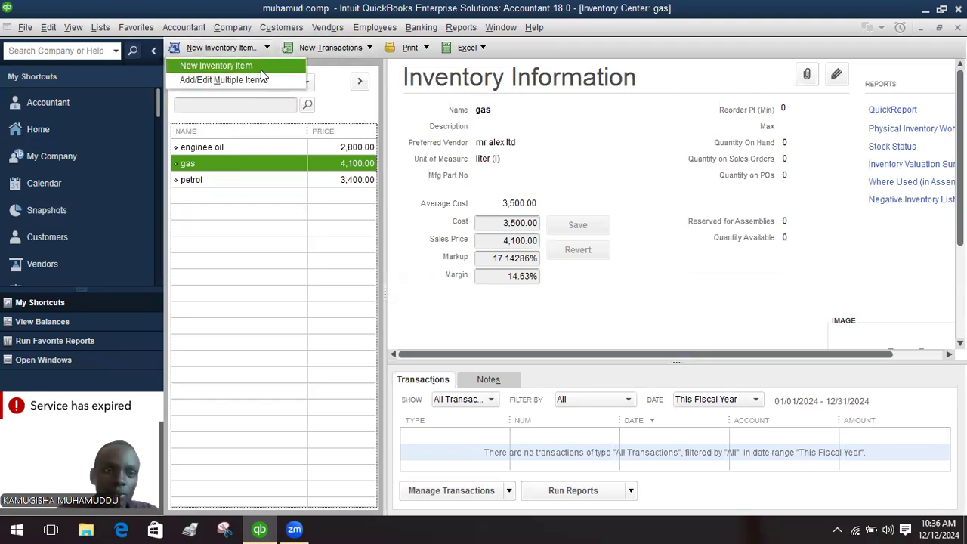
click(261, 70)
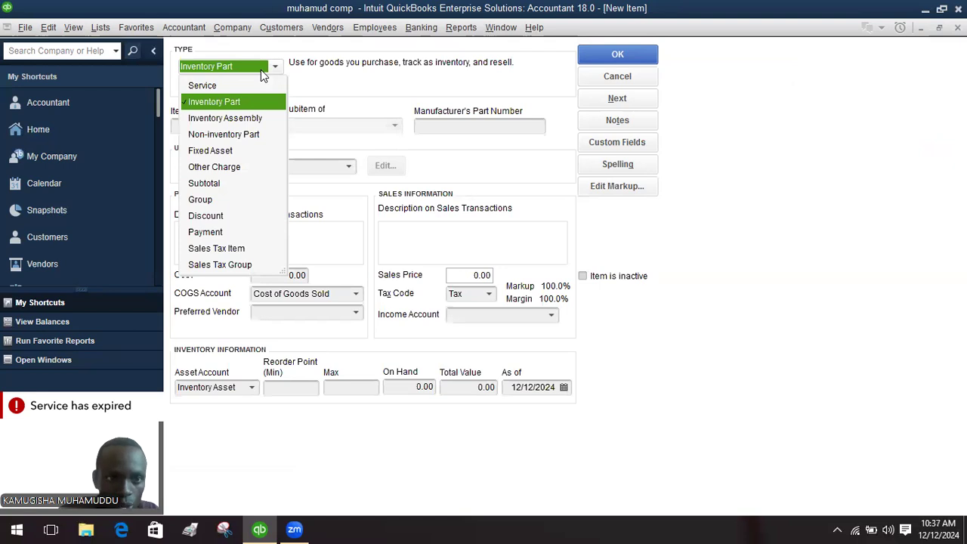
click(266, 102)
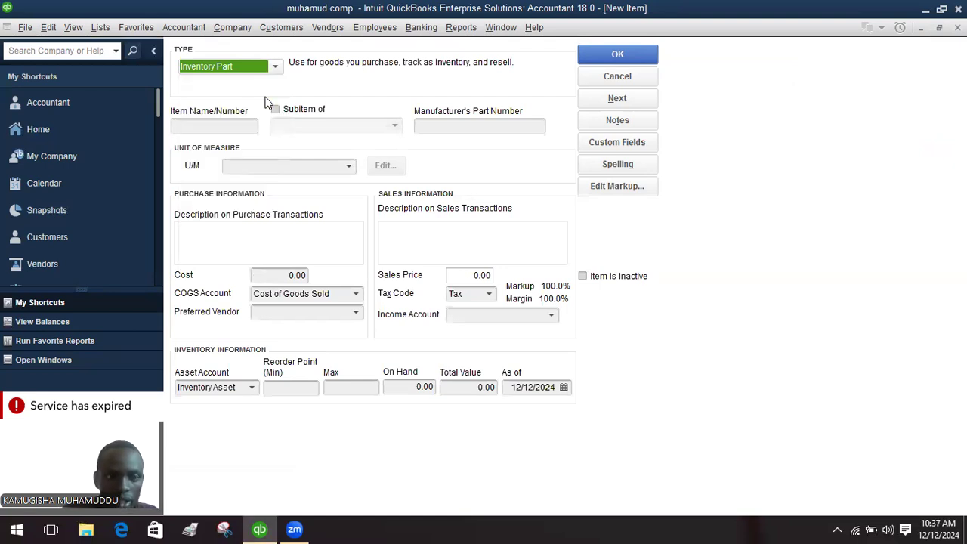
click(230, 127)
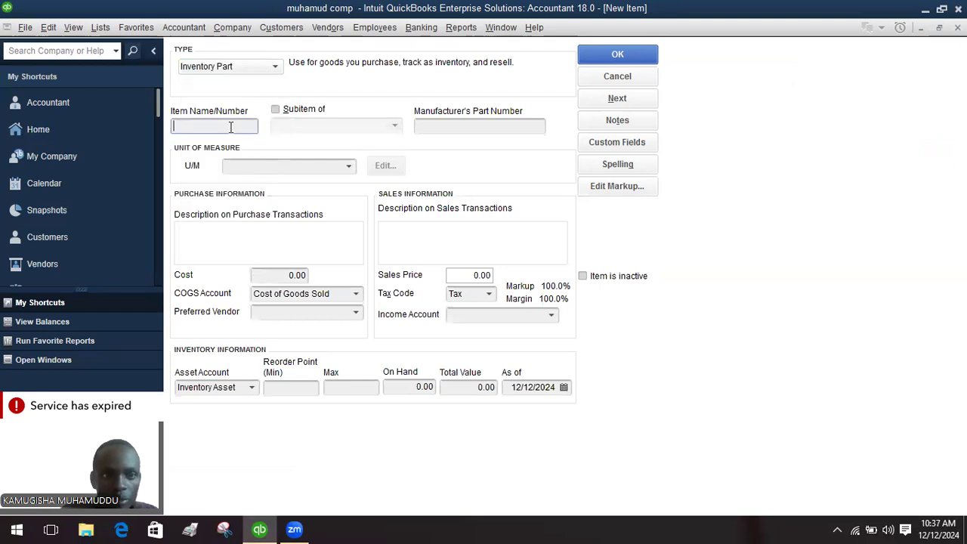
text(2t)
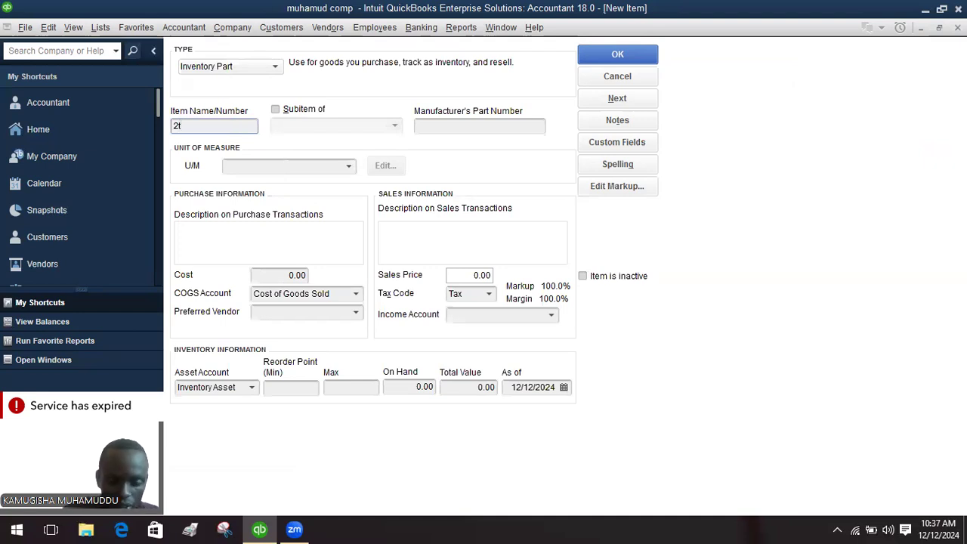
key(BackSpace)
text(T )
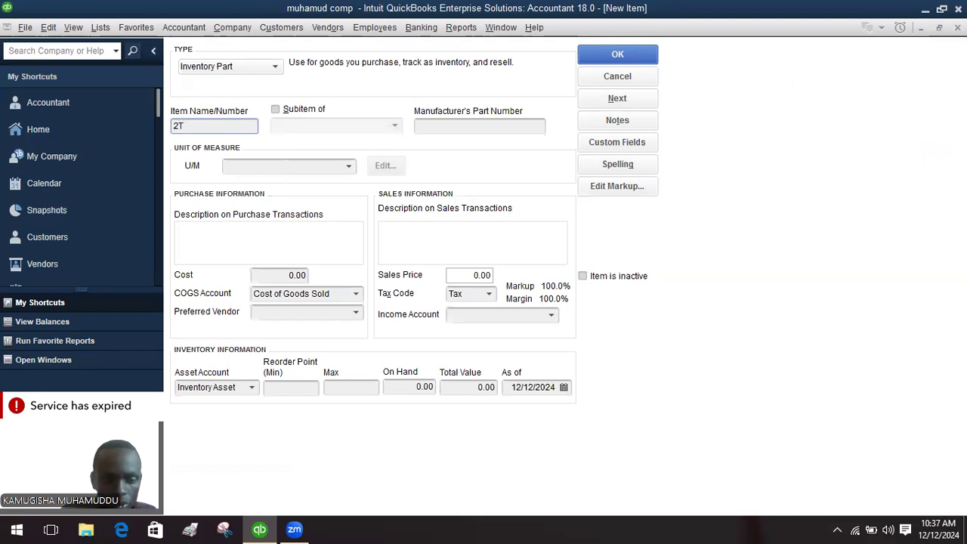
text(oil)
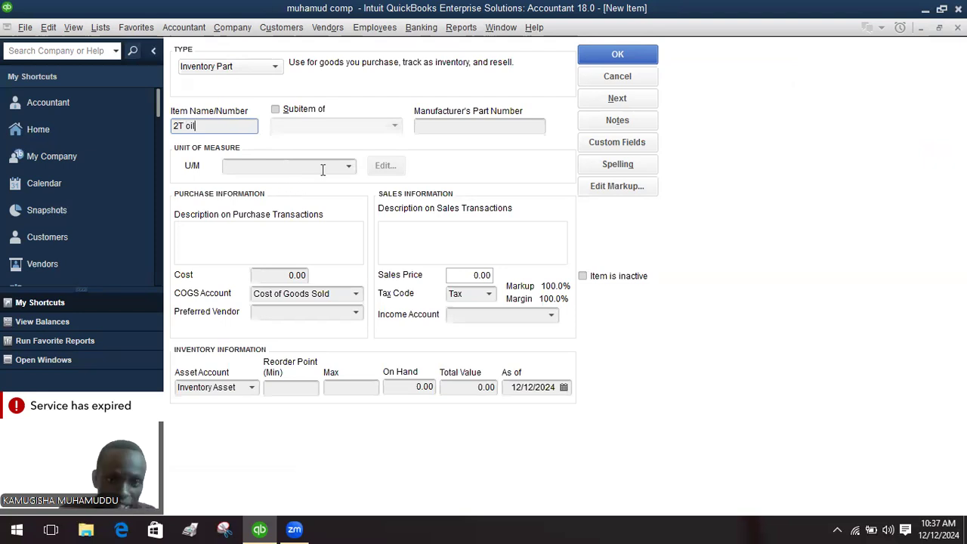
click(350, 168)
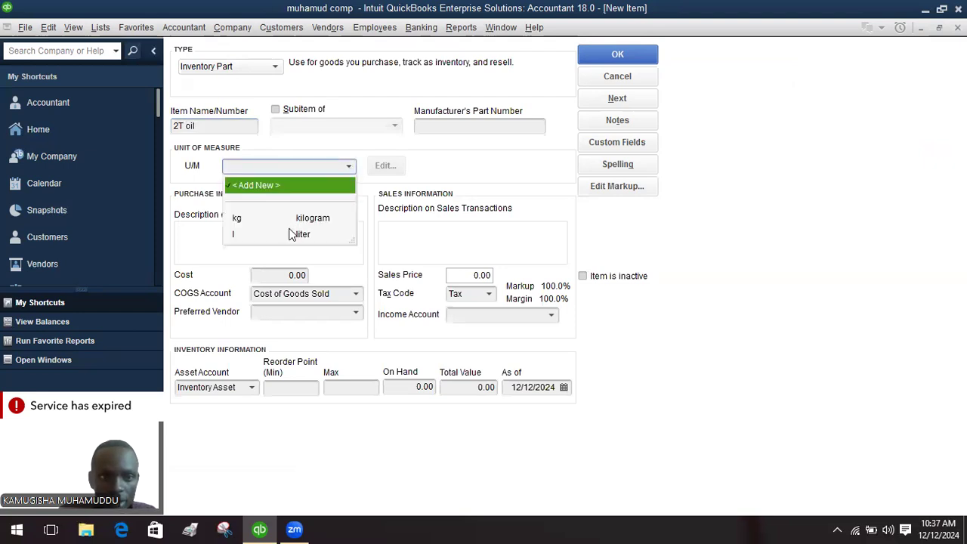
click(293, 234)
Set the purchase cost of 2T oil to 3000 per liter
click(307, 274)
key(BackSpace)
key(BackSpace)
key(BackSpace)
key(BackSpace)
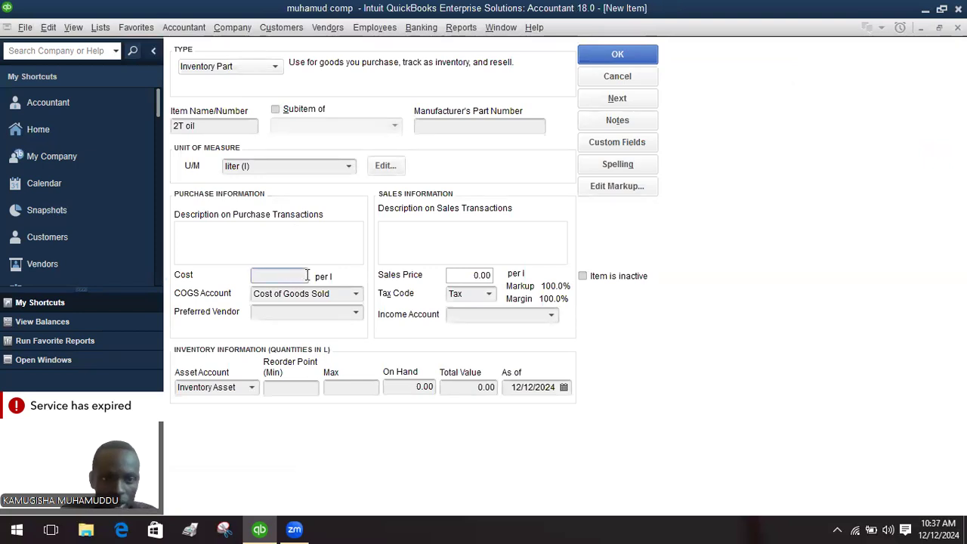
text(30000)
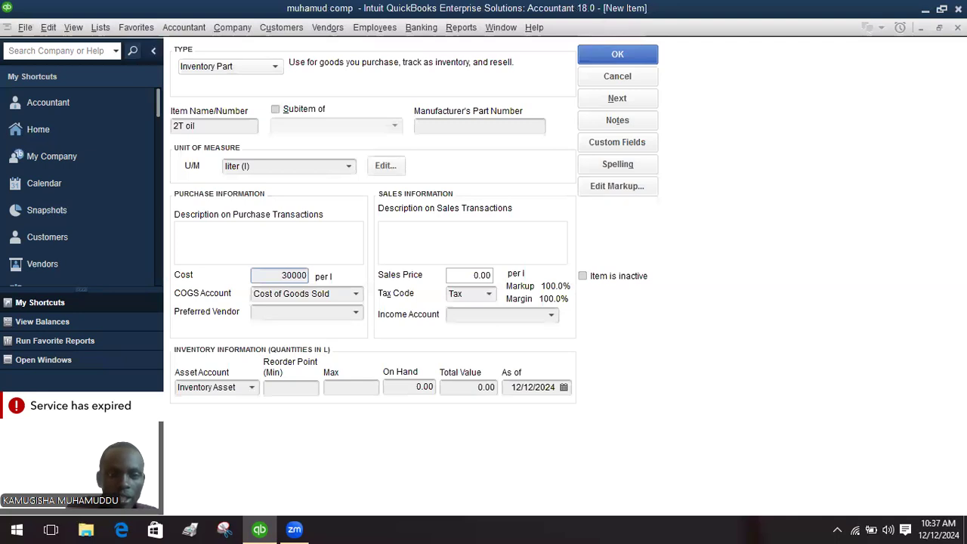
key(BackSpace)
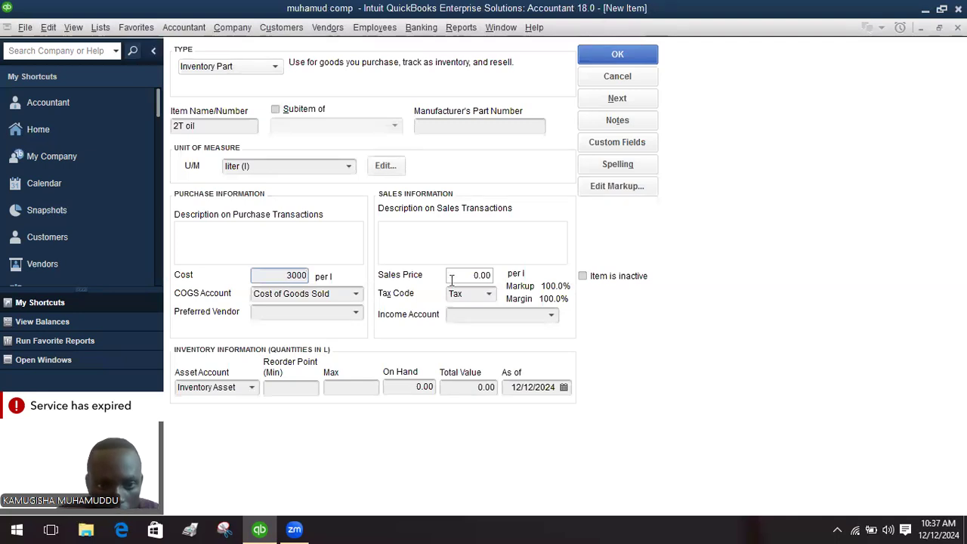
Set the sales price of 2T oil to 4200 per liter
click(492, 275)
key(BackSpace)
key(BackSpace)
key(BackSpace)
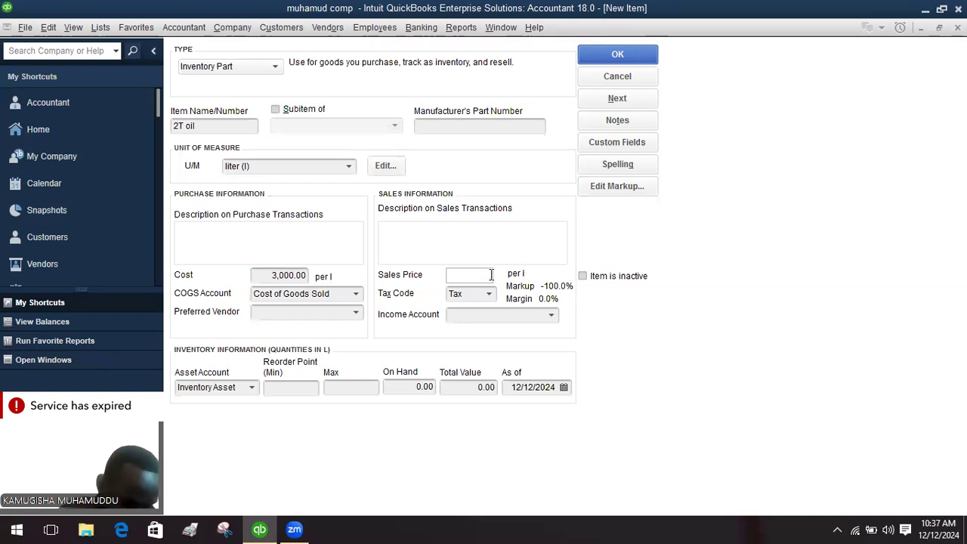
text(4200)
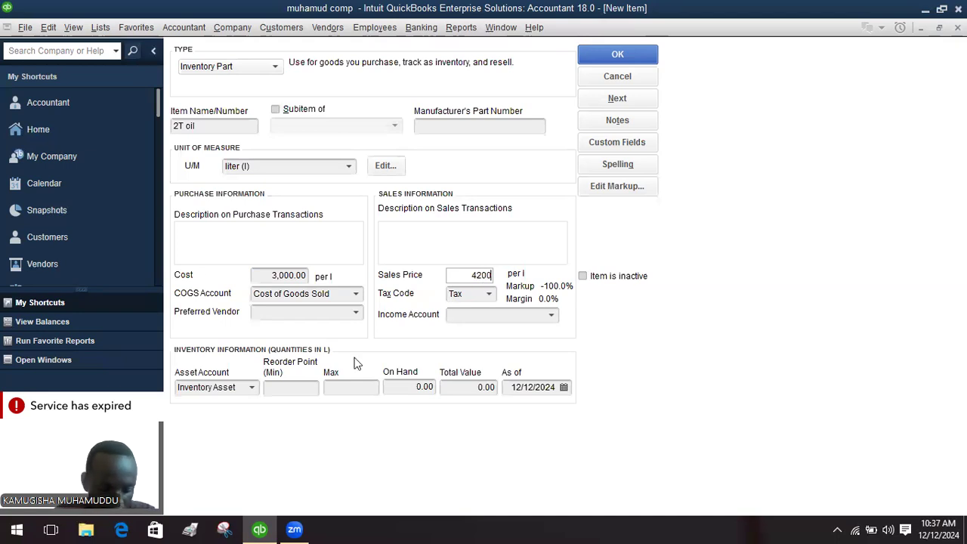
Add a new preferred vendor named "mr paul ltd" for 2T oil, fill in its billed-from address, and save it
click(356, 312)
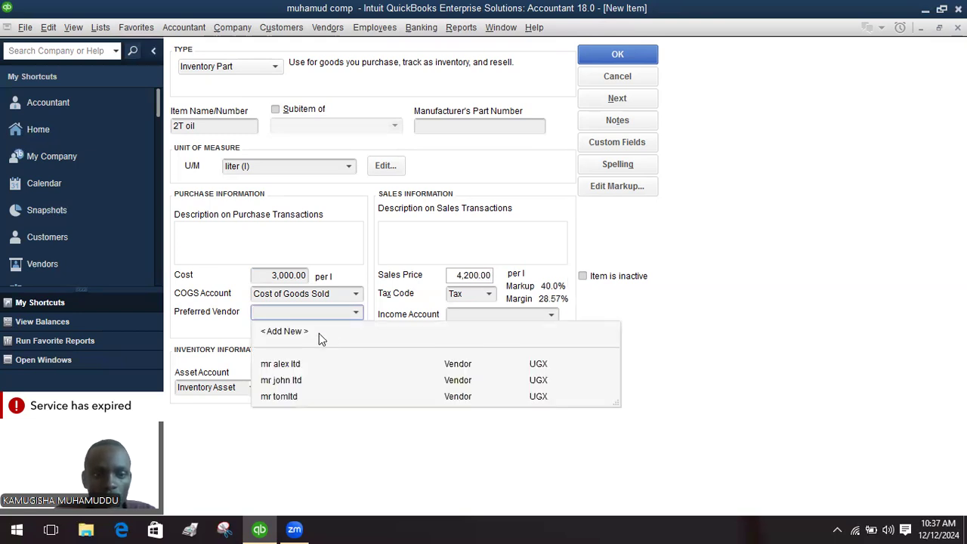
click(317, 333)
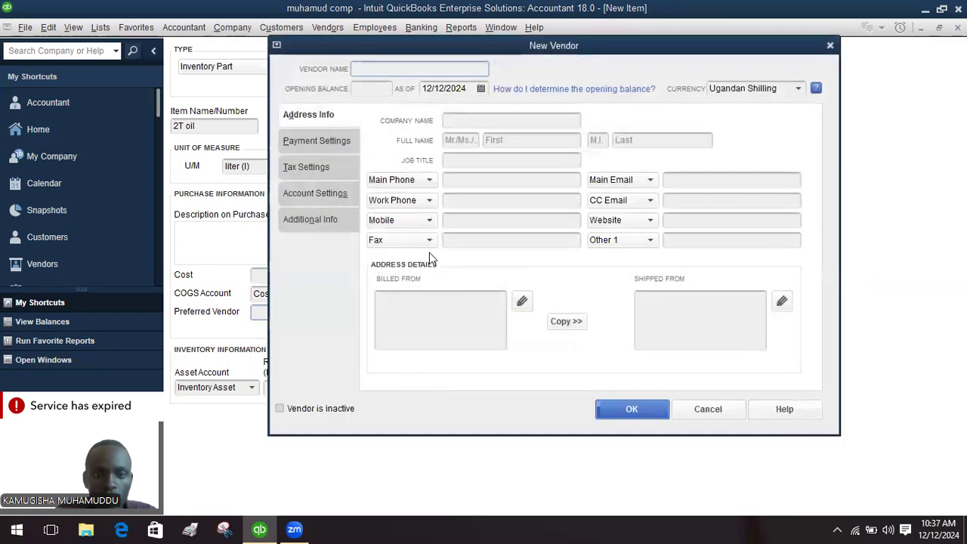
text(m)
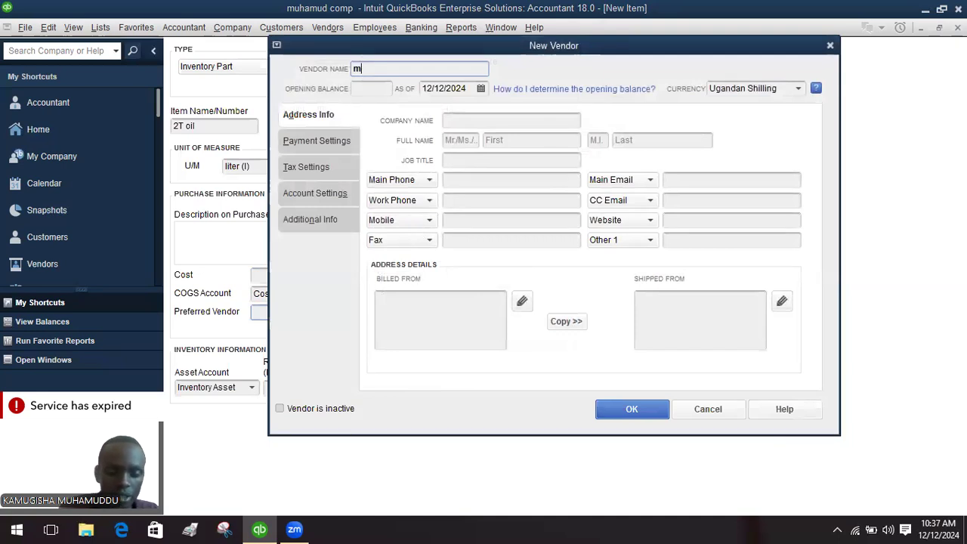
text(r pau)
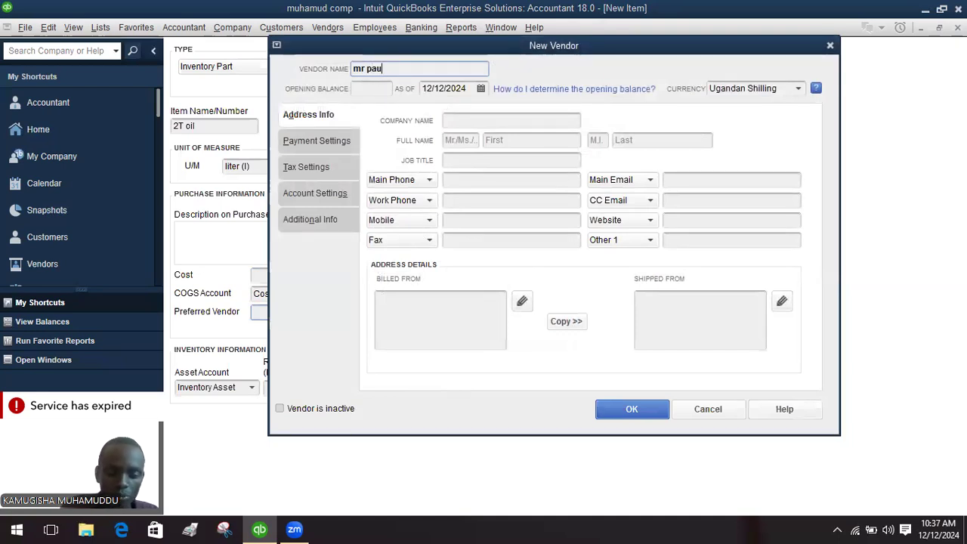
text(l ltd)
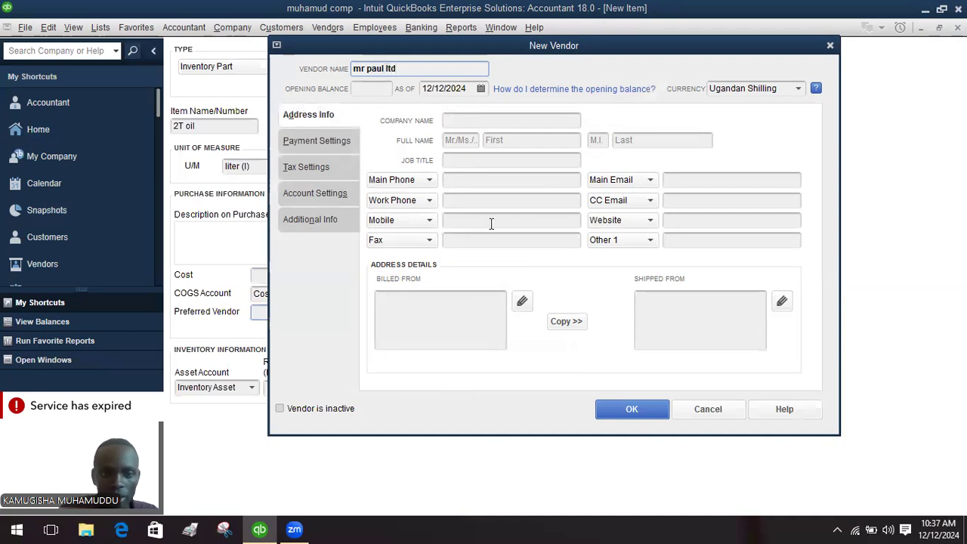
click(396, 299)
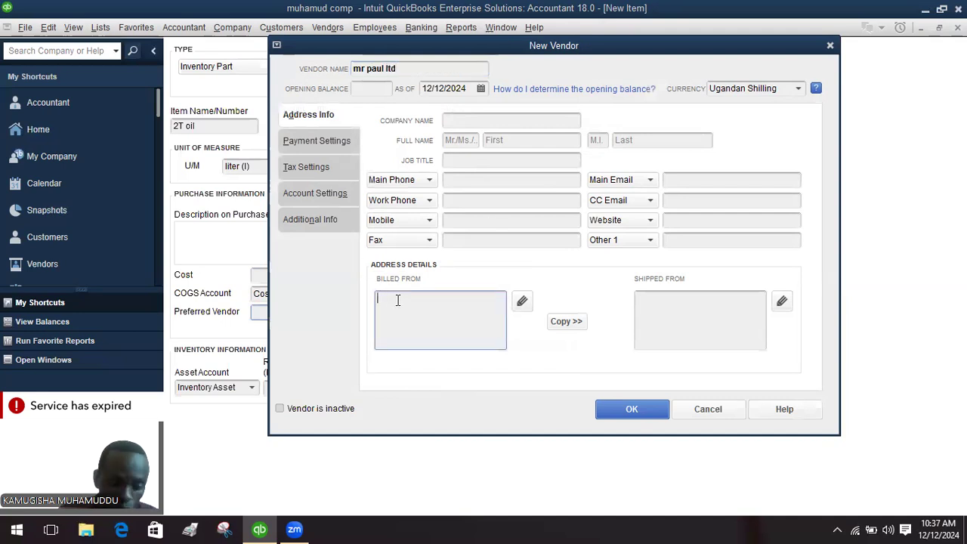
text(213 hoim)
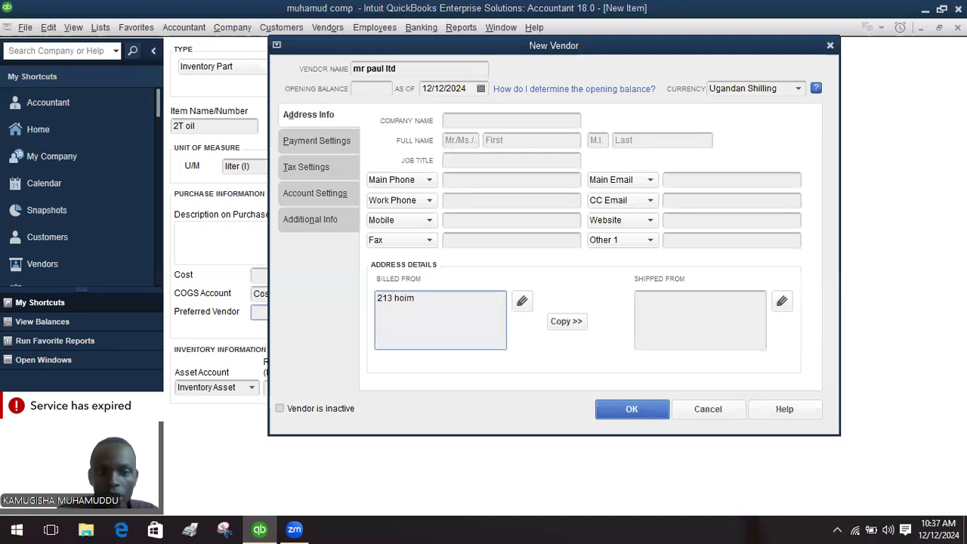
text(a)
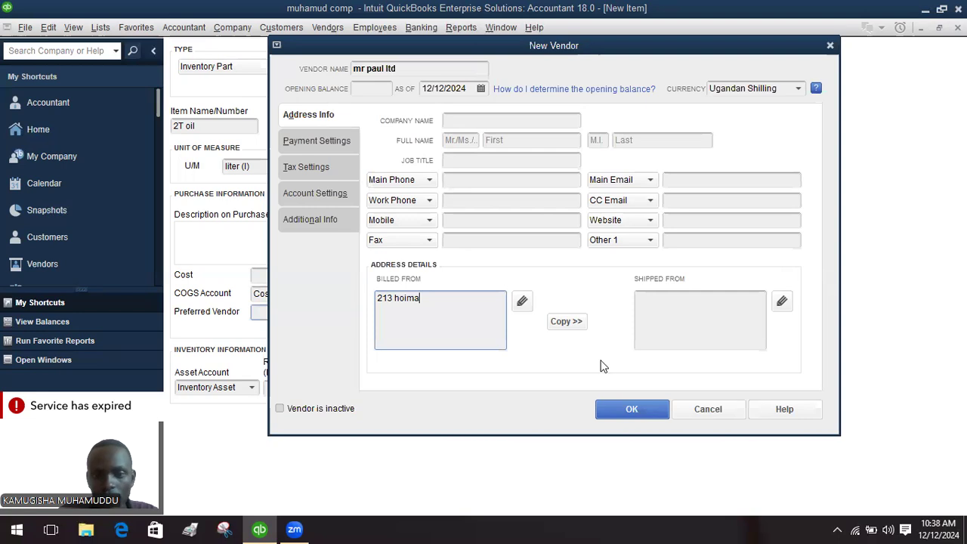
click(632, 409)
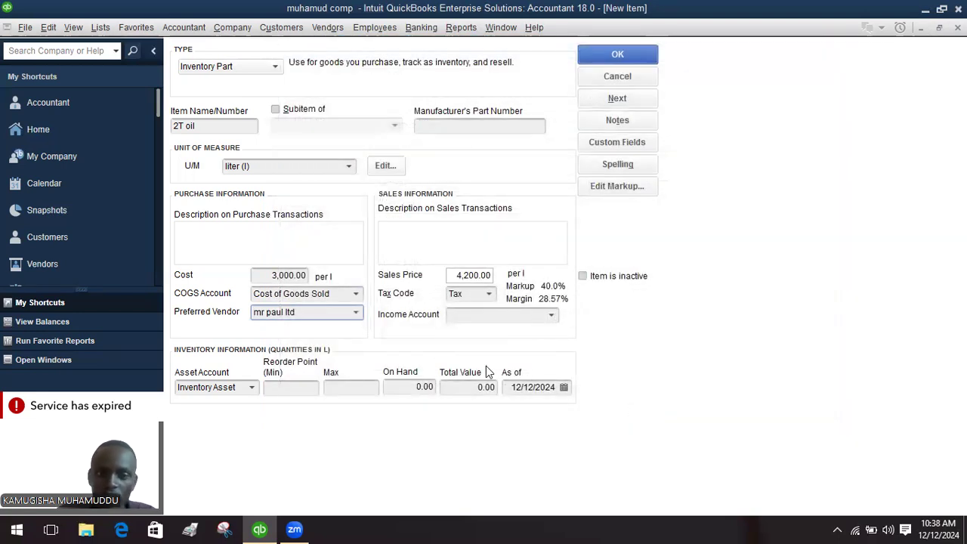
Assign merchadise sales as the income account of 2T oil and save the item
click(552, 315)
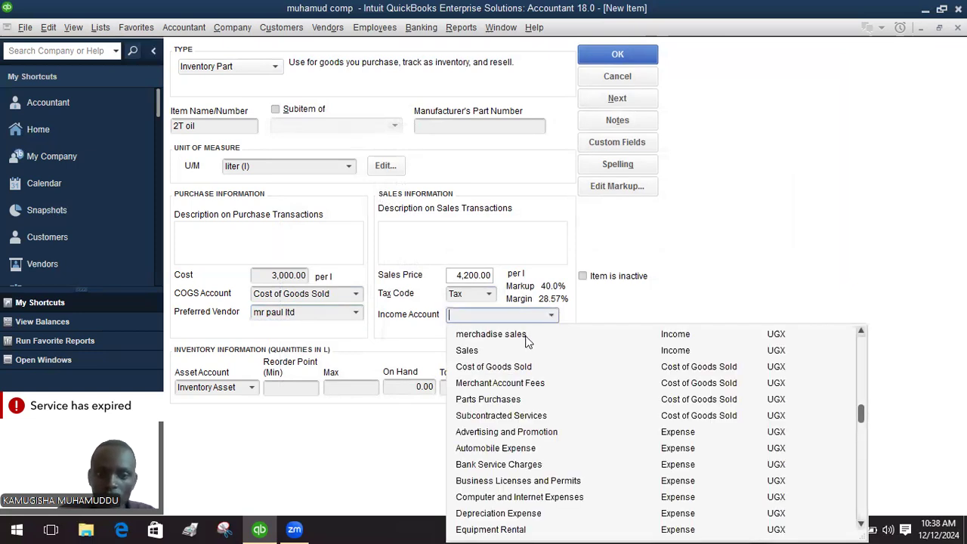
click(527, 340)
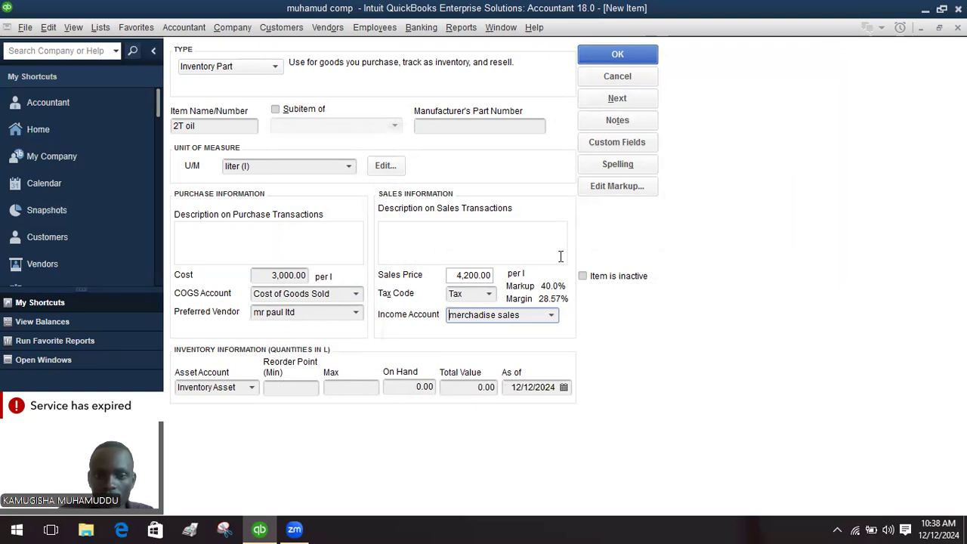
click(630, 84)
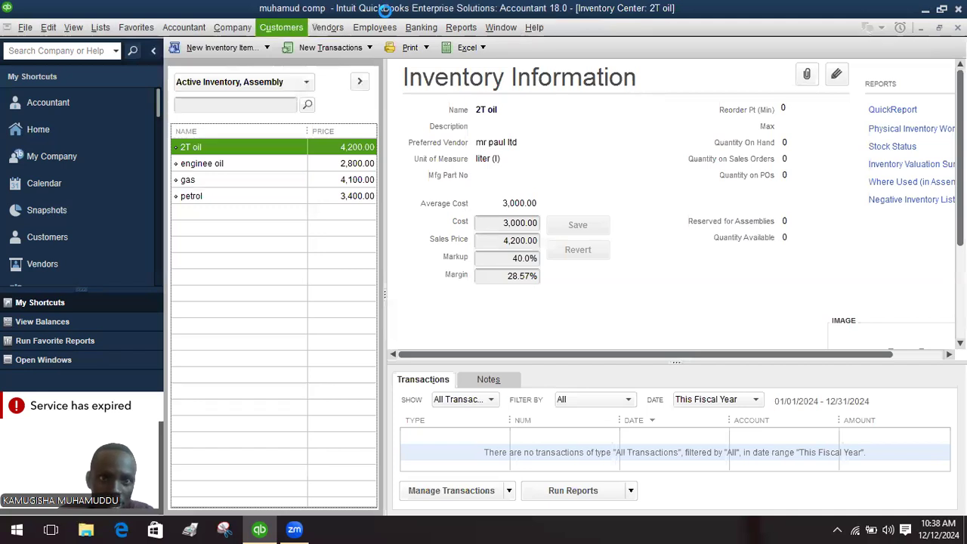
Start a new customer record from the Customer Center and name it "man utd traders"
click(280, 27)
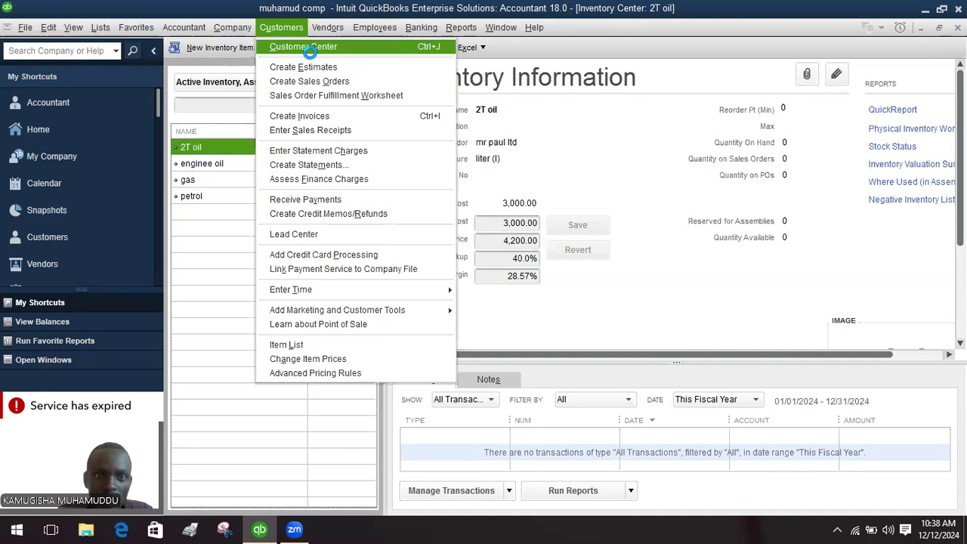
click(310, 47)
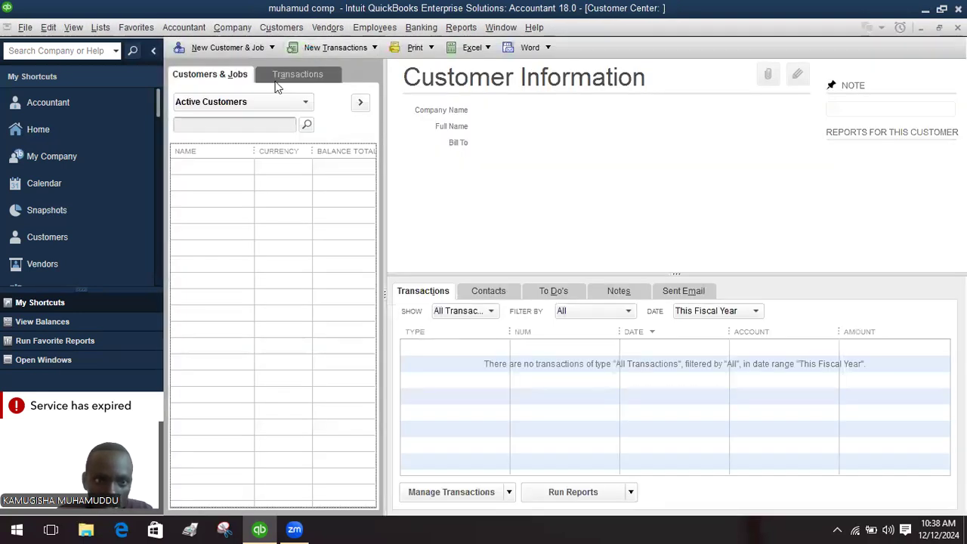
click(268, 47)
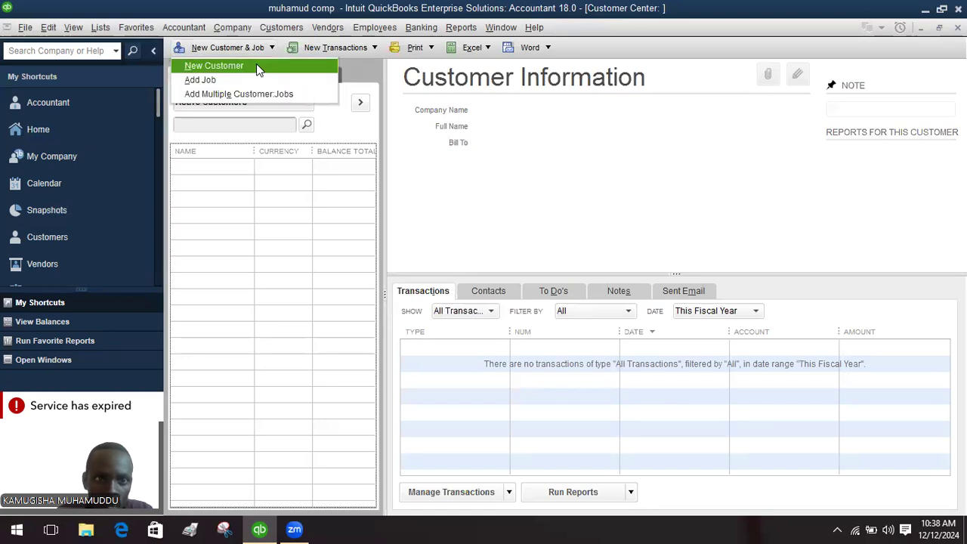
click(257, 64)
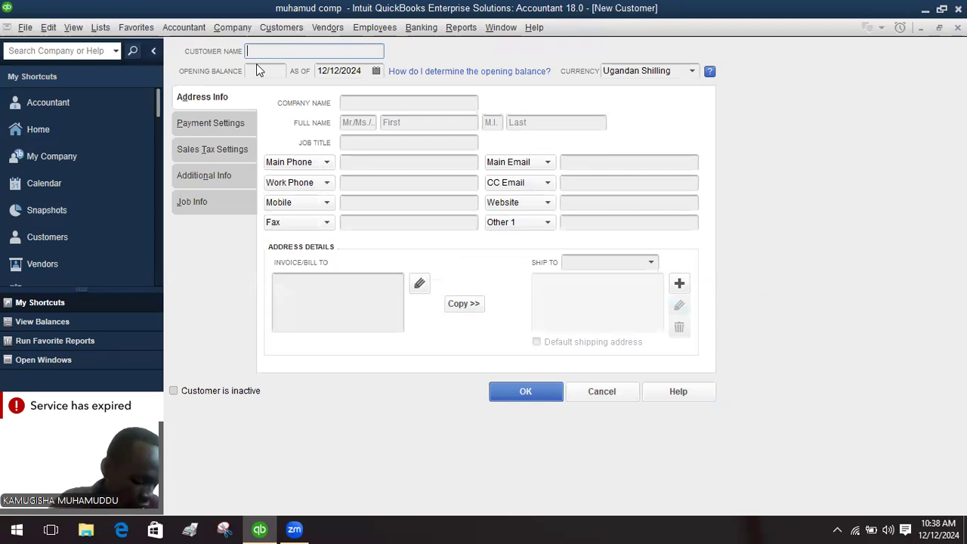
text(m)
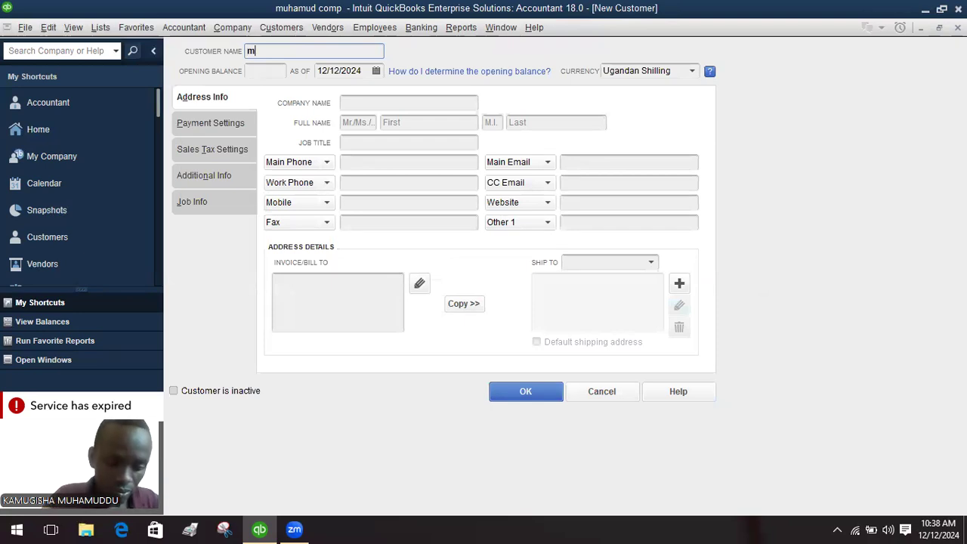
text(an u)
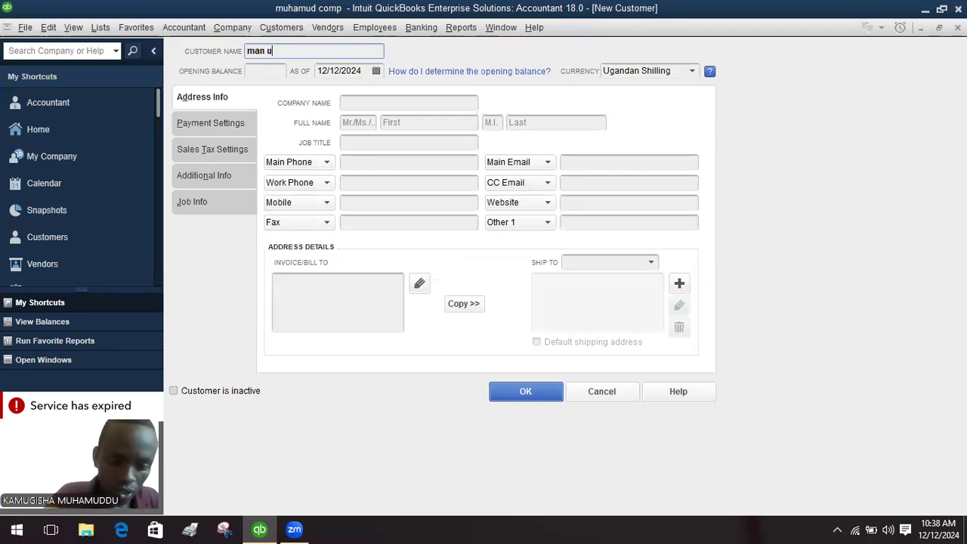
text(td traders)
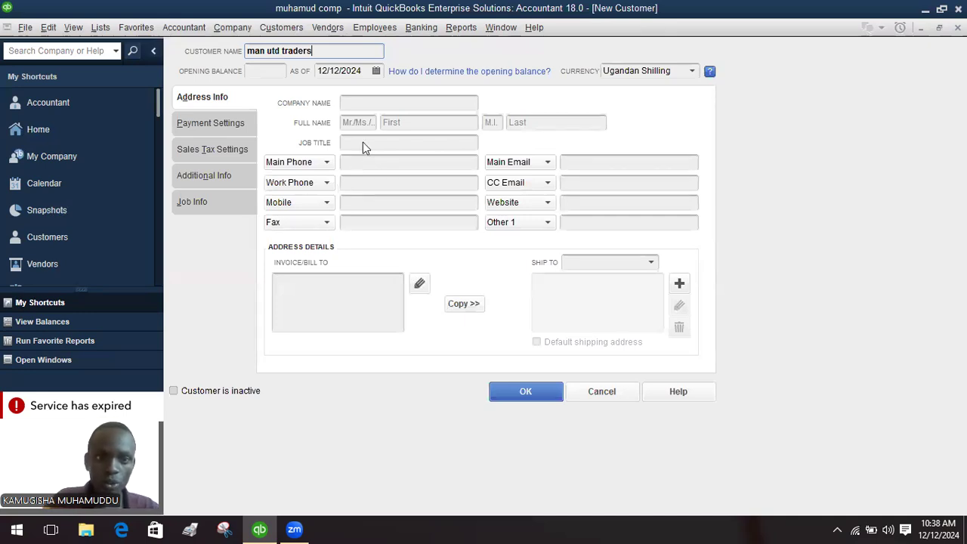
Fill in the invoice/bill-to address of man utd traders and save the customer
click(306, 287)
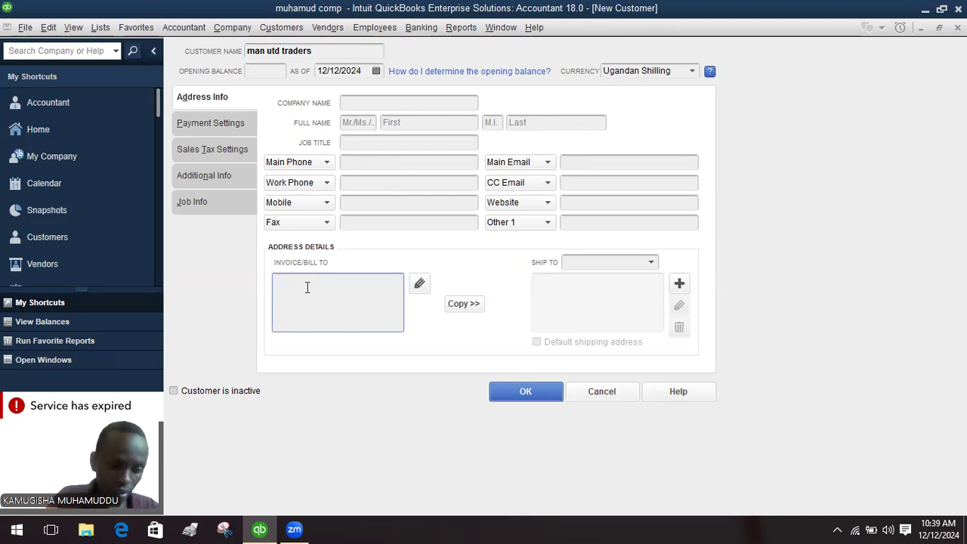
text(143)
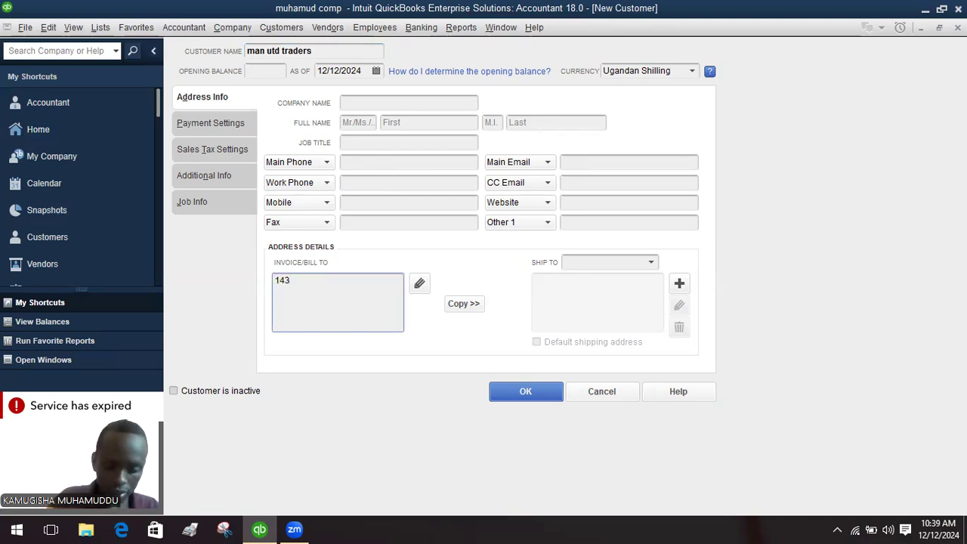
text( kamp)
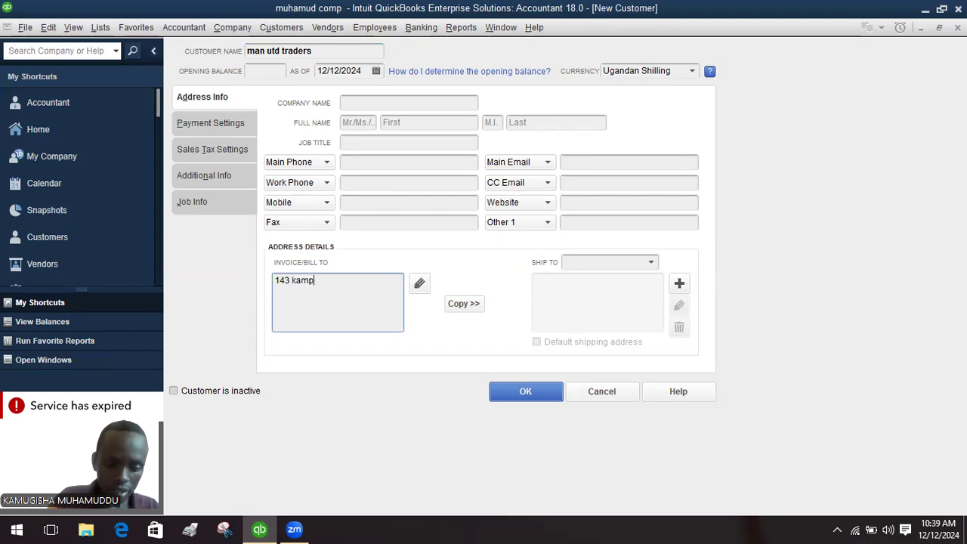
text(ala)
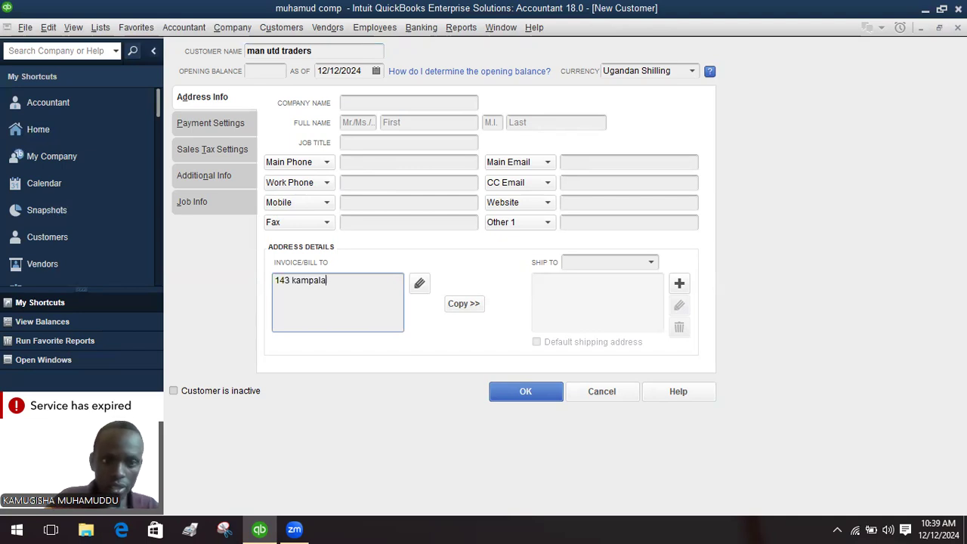
click(509, 391)
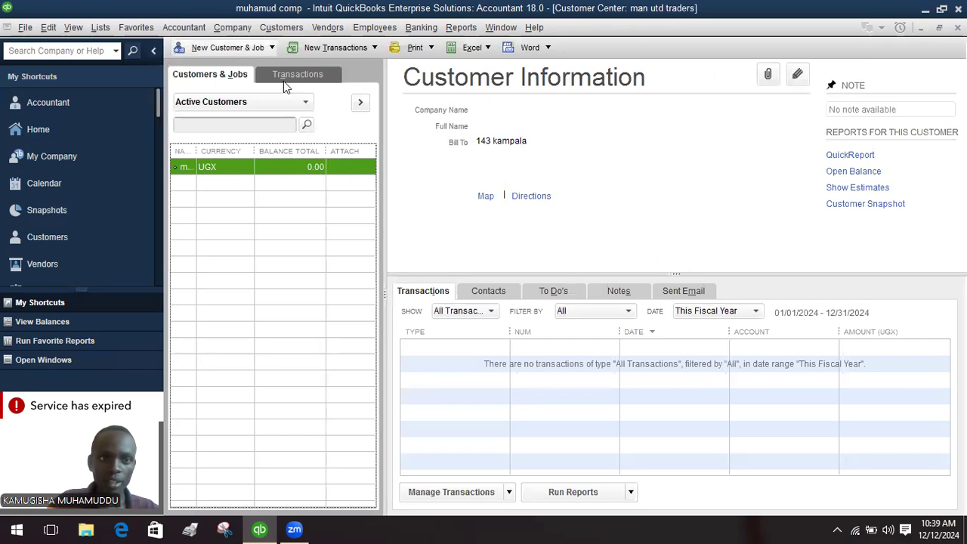
Start another new customer record and name it "arsenal farmers"
click(230, 47)
click(256, 64)
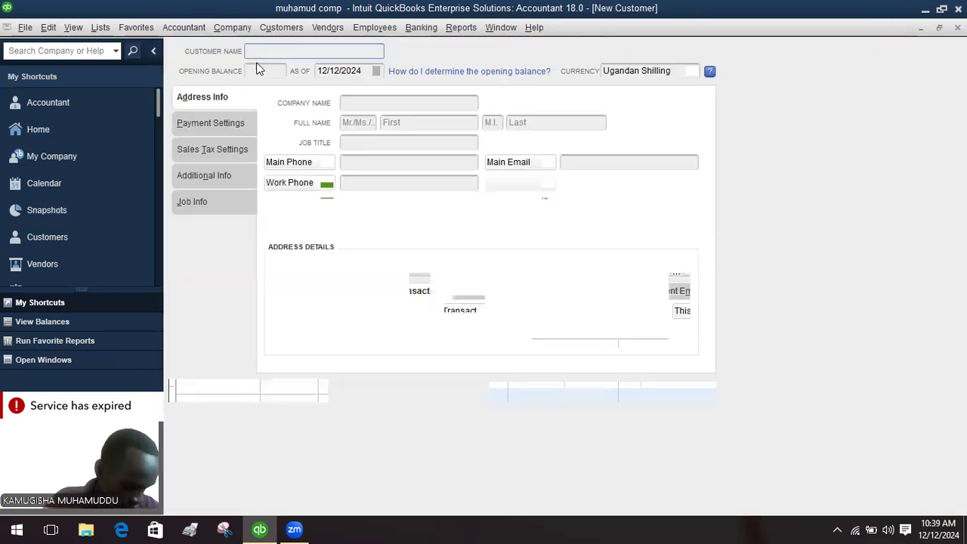
text(ar)
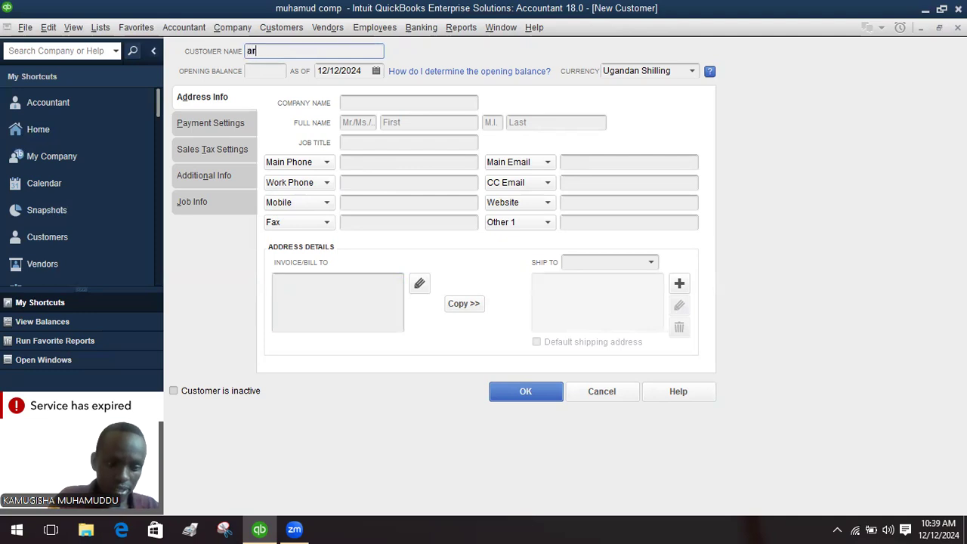
text(se)
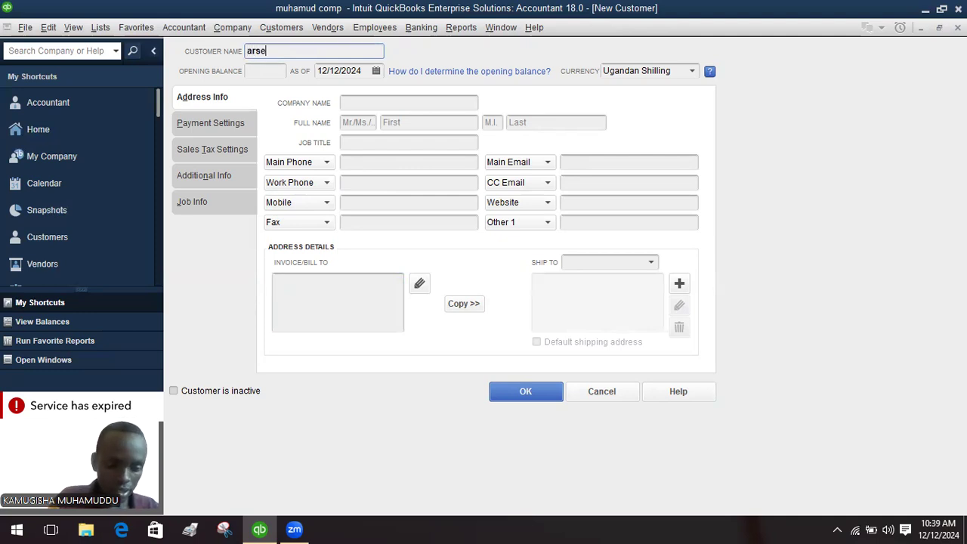
text(nal )
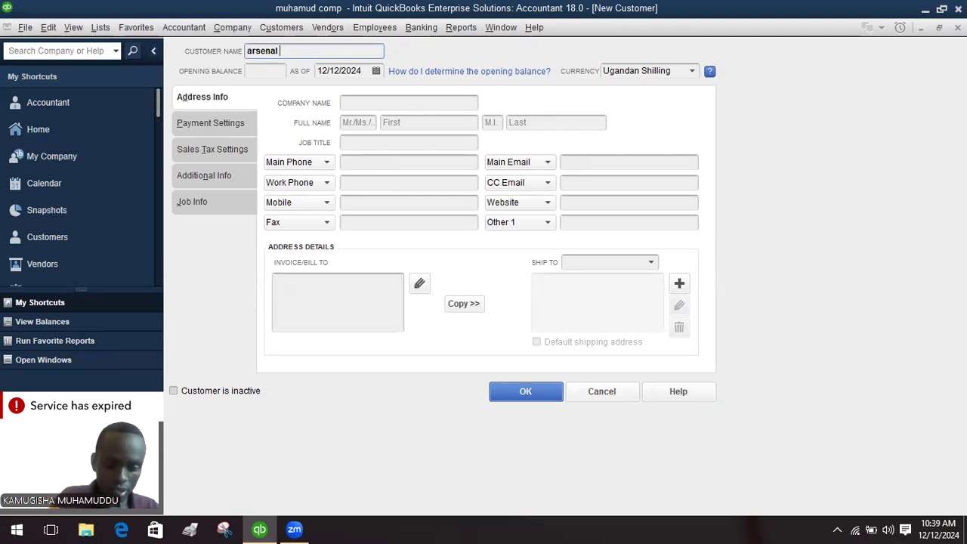
text(fa)
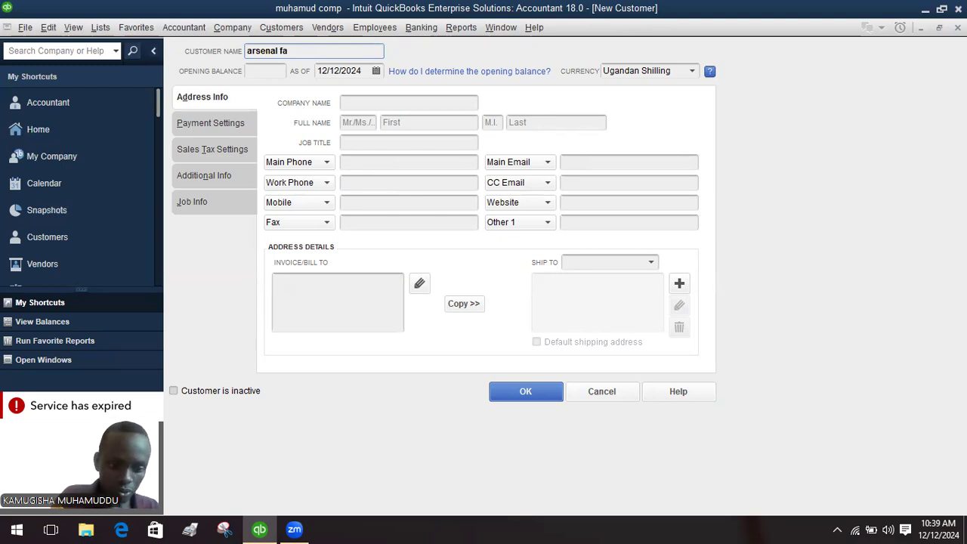
text(rmer)
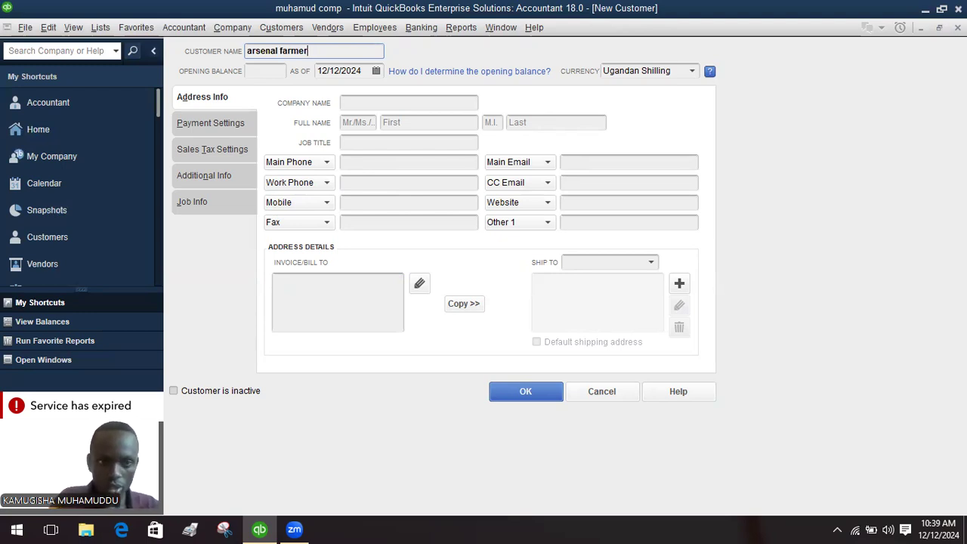
text(s)
Fill in the invoice/bill-to address of arsenal farmers and save the customer
click(316, 284)
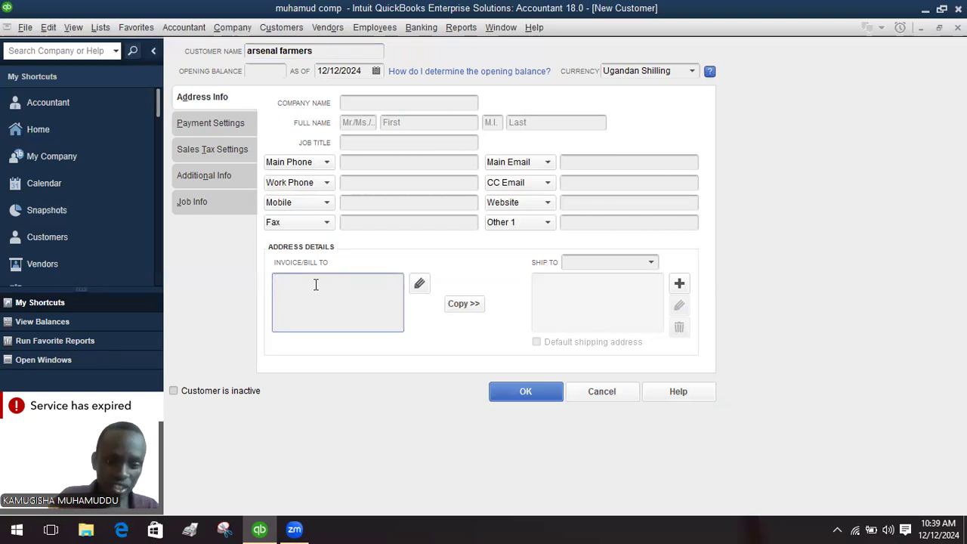
text(888)
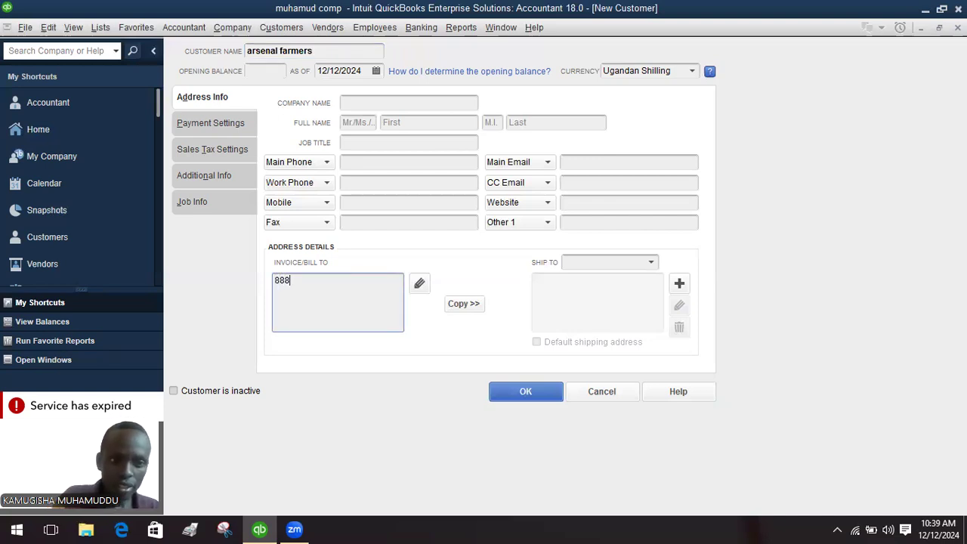
text( jinja)
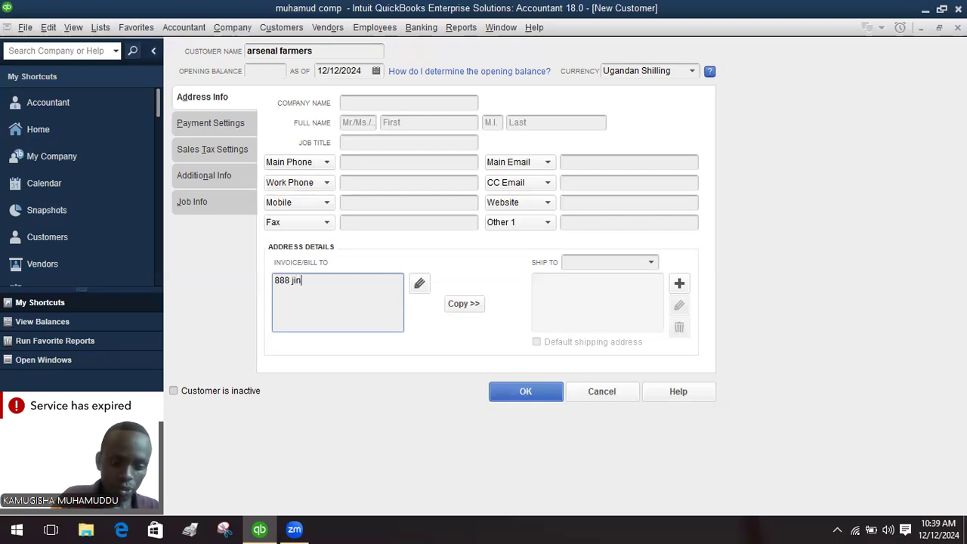
click(526, 392)
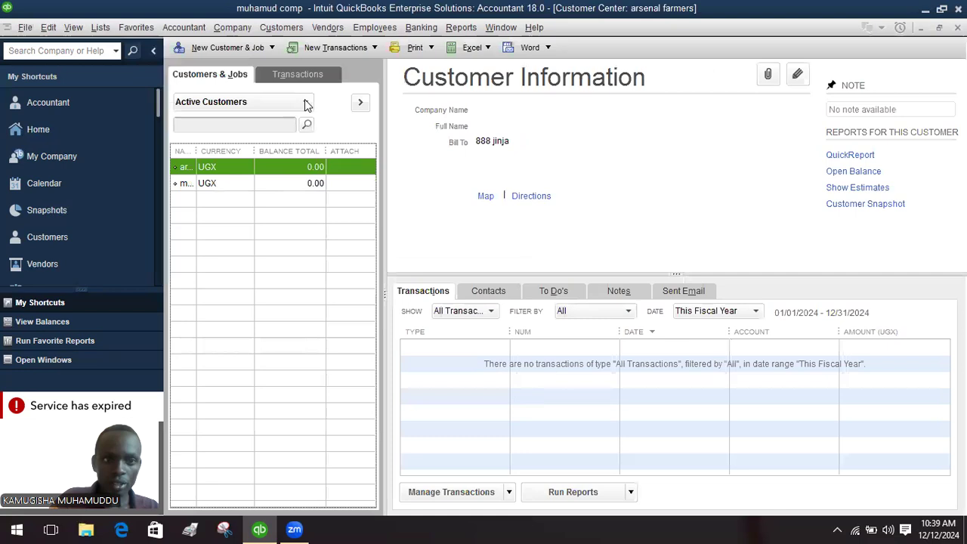
Start a third customer record from the Customer Center and name it "liverpool ltd"
click(261, 47)
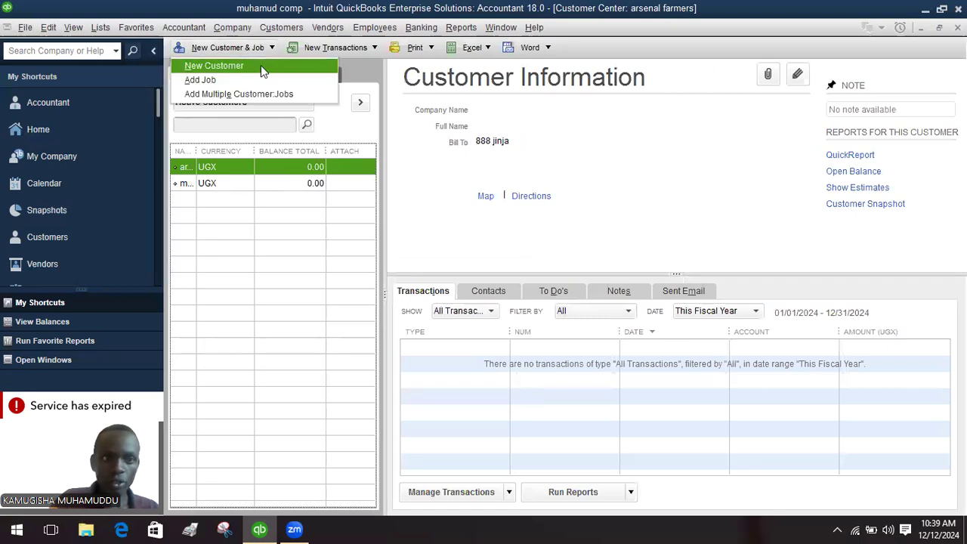
click(261, 65)
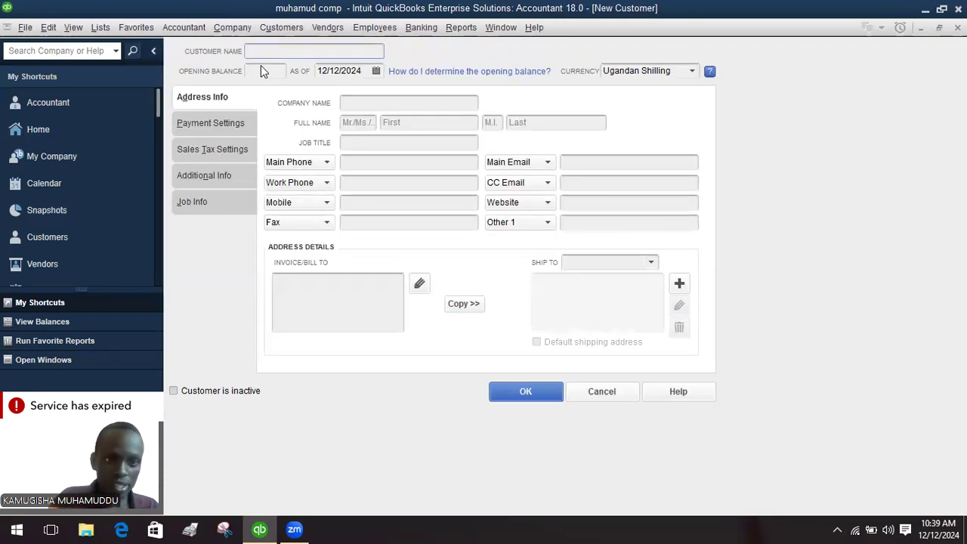
text(liv)
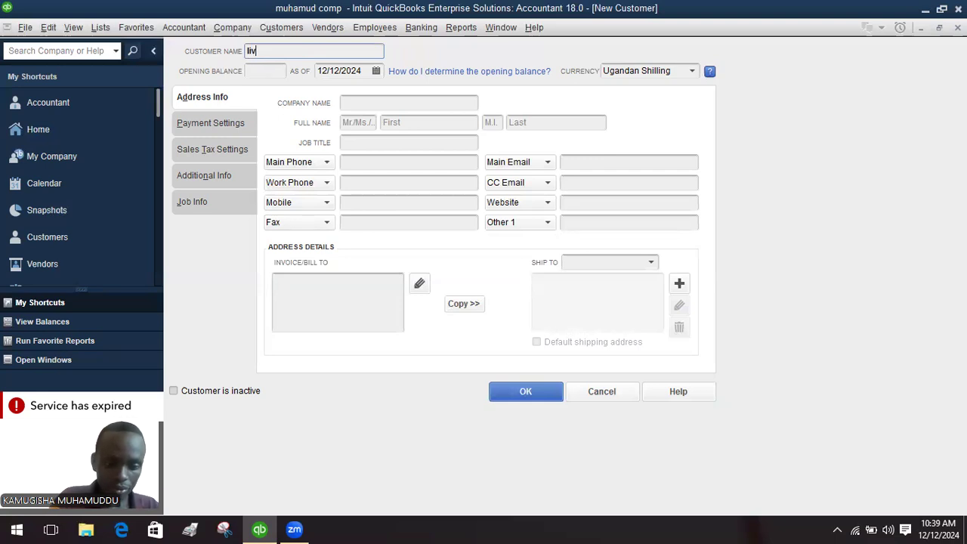
text(erpool)
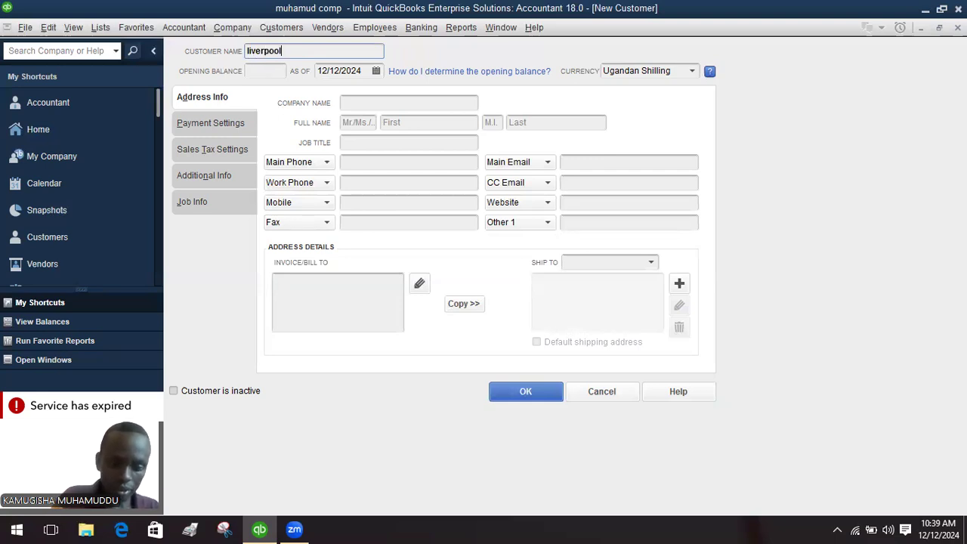
text( ltd)
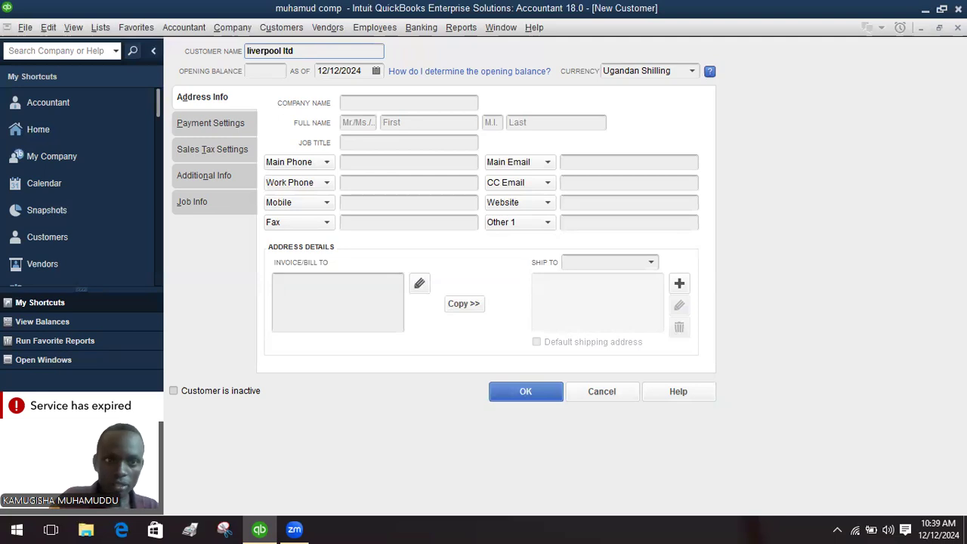
Fill in the invoice/bill-to address of liverpool ltd and save the customer
click(355, 293)
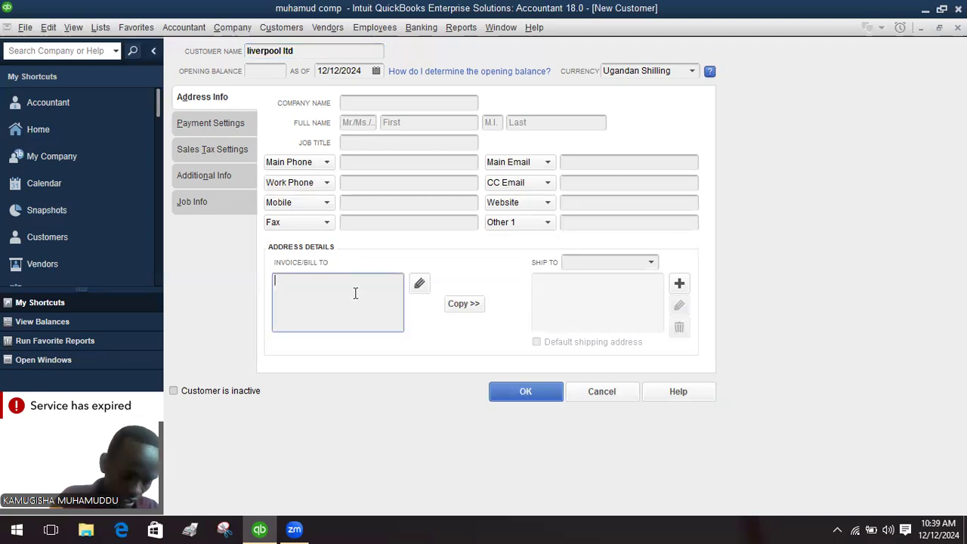
text(956)
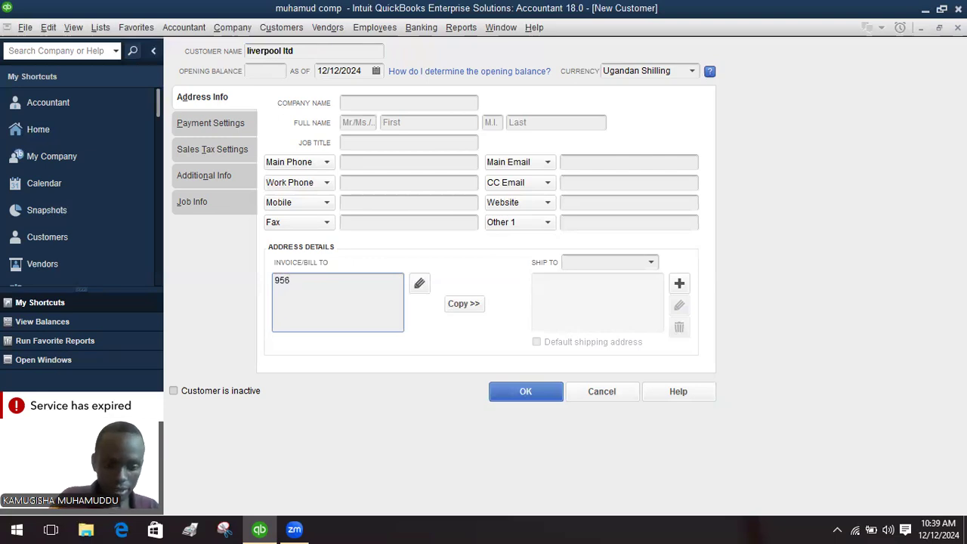
text( mbarara)
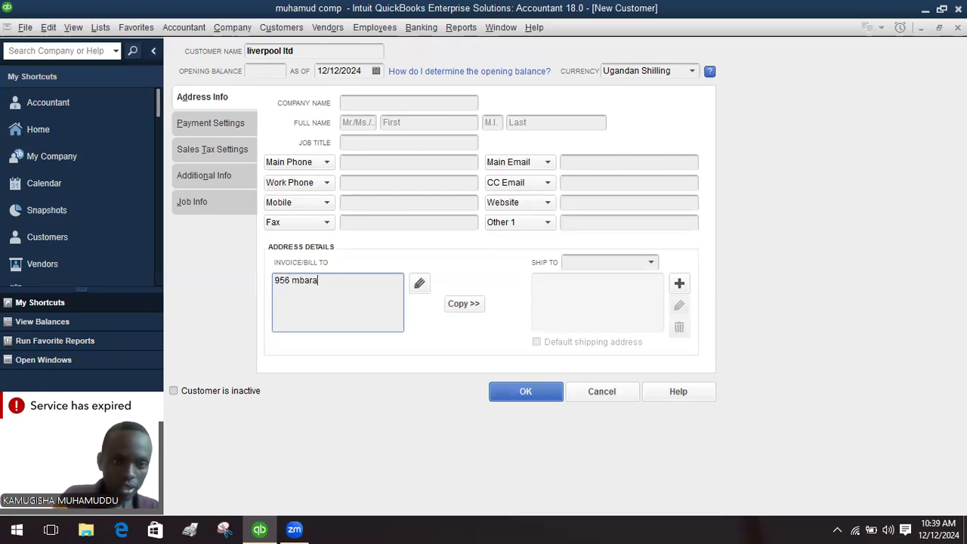
click(522, 386)
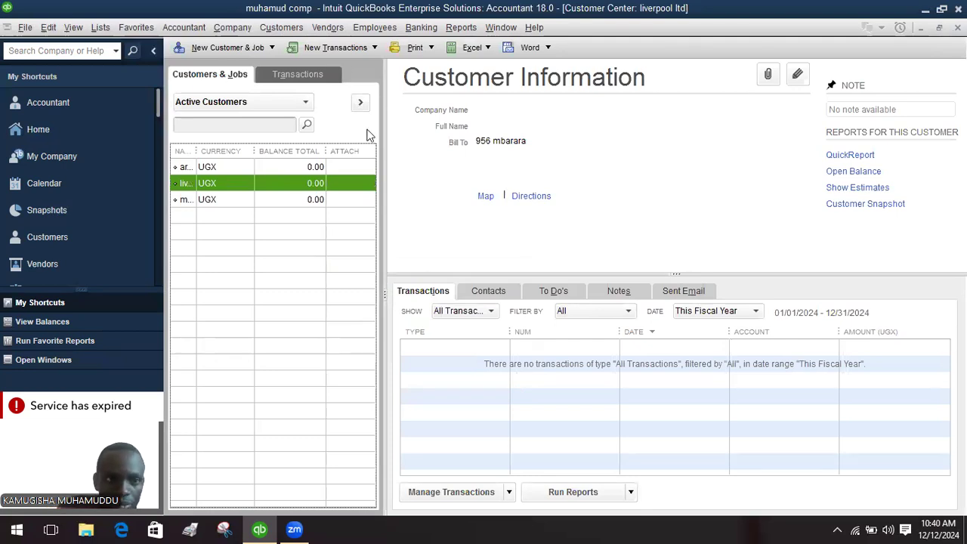
Open the Chart of Accounts from the home page and start a new account of type Bank
click(105, 127)
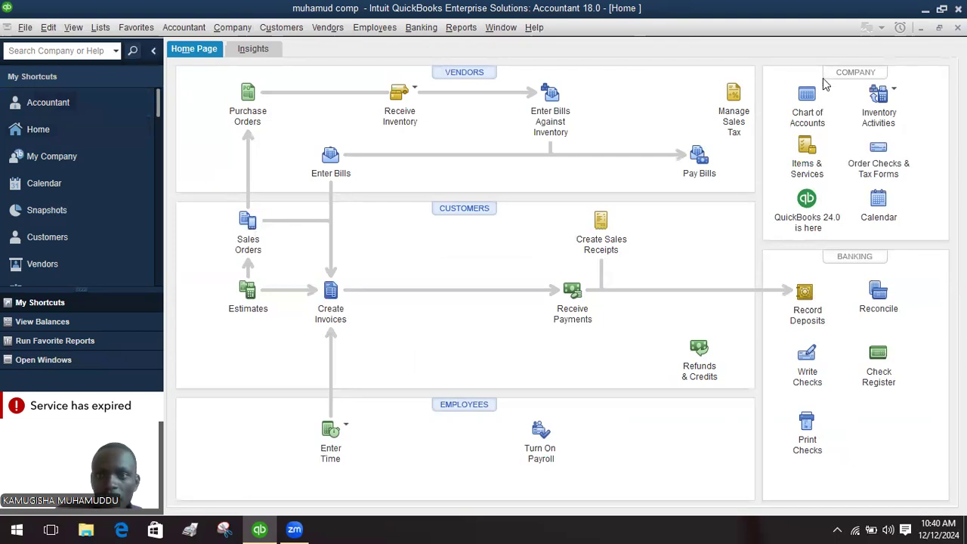
click(807, 102)
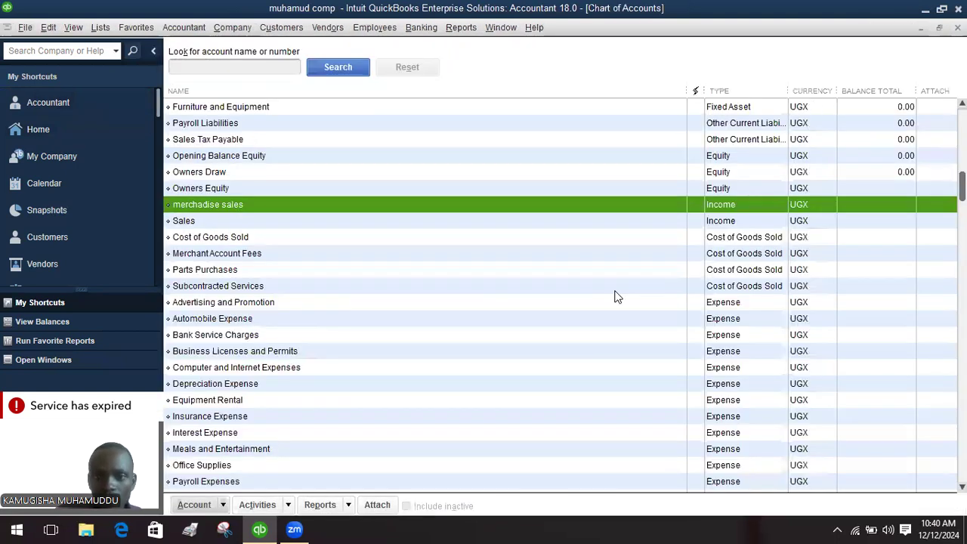
click(615, 291)
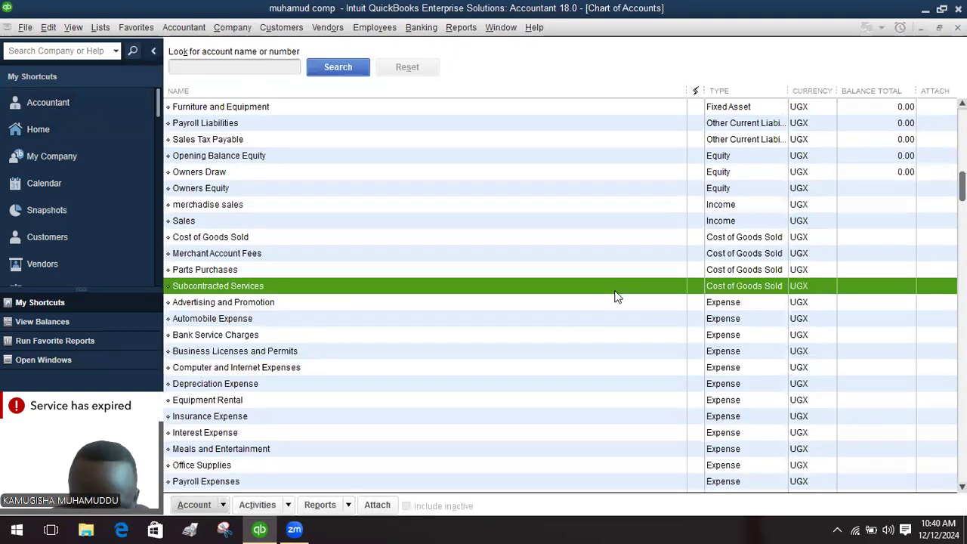
right_click(615, 296)
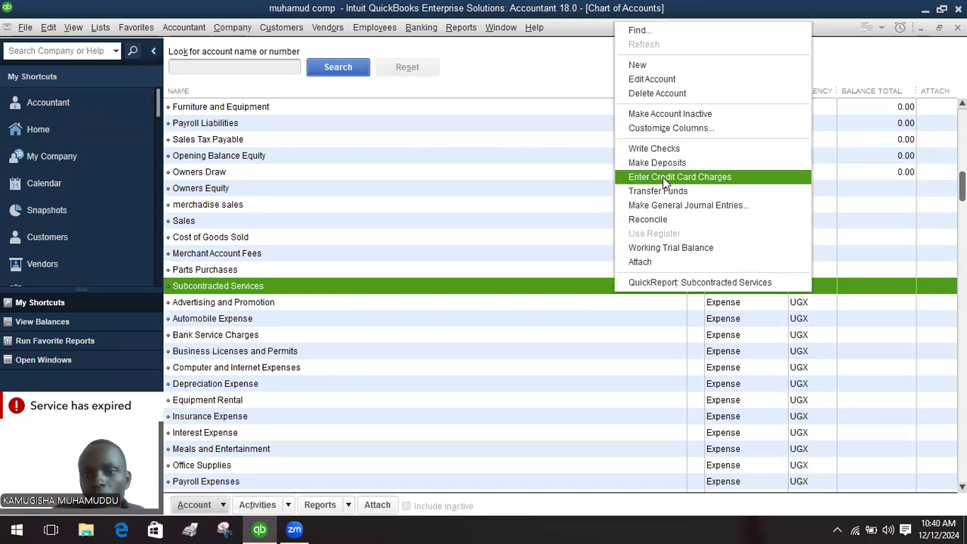
click(661, 67)
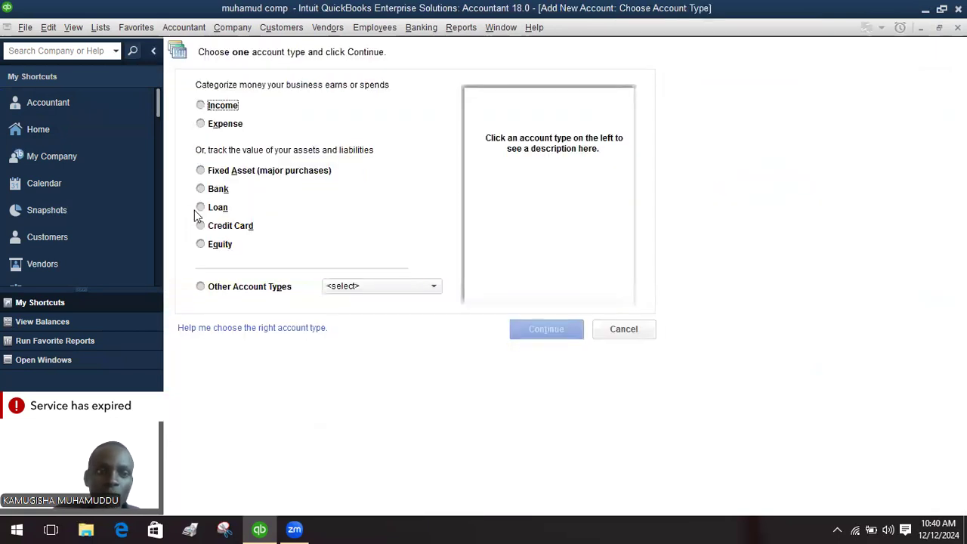
click(208, 190)
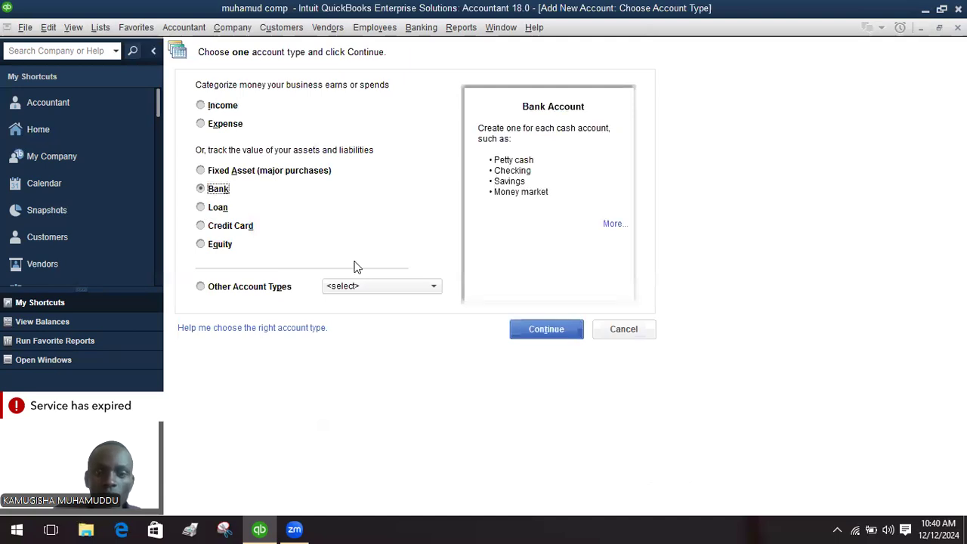
click(547, 333)
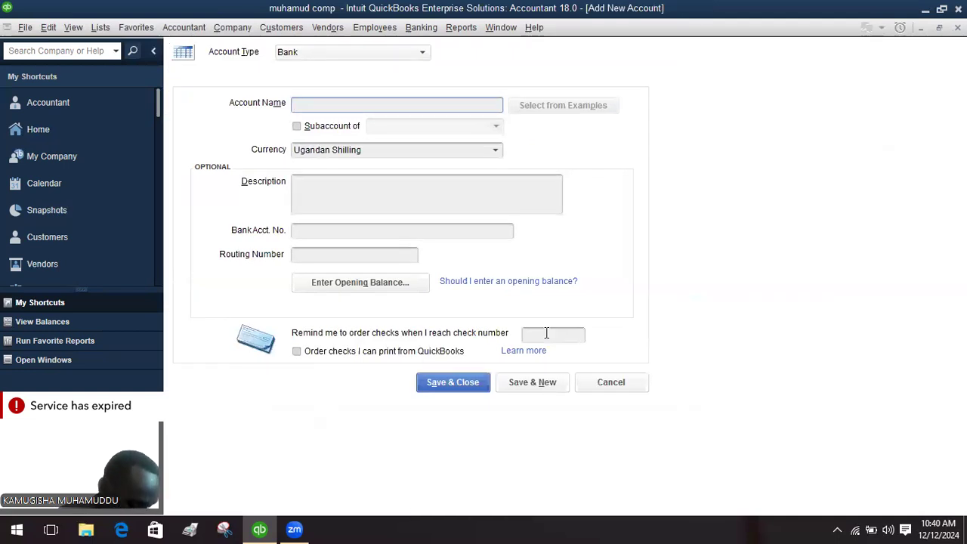
Name the new bank account "stanbic bank" and enter "current" in its description
text(s)
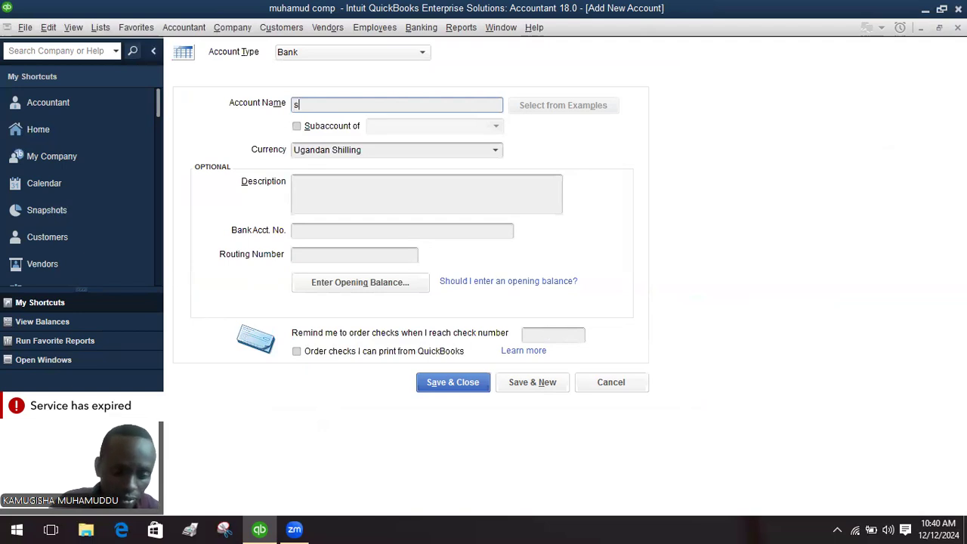
text(tanb)
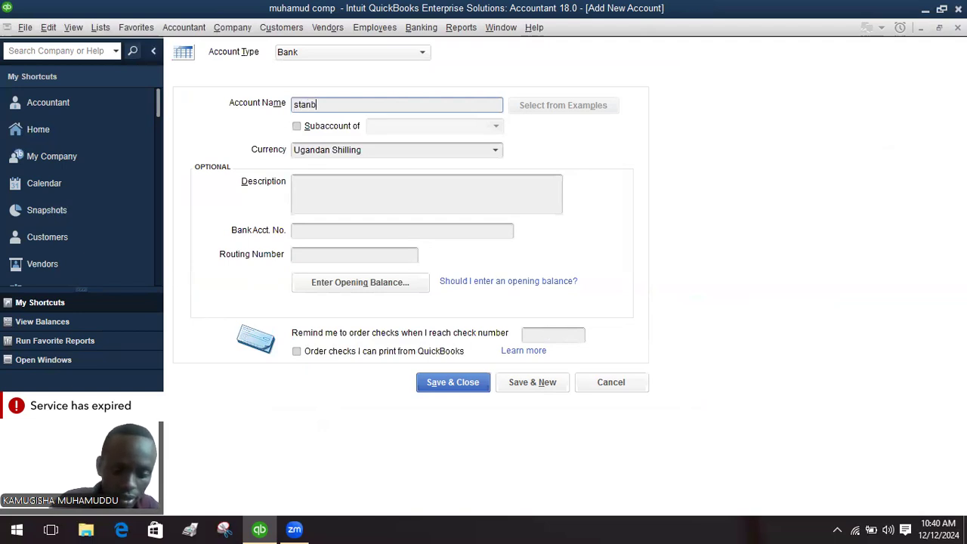
text(ic bank)
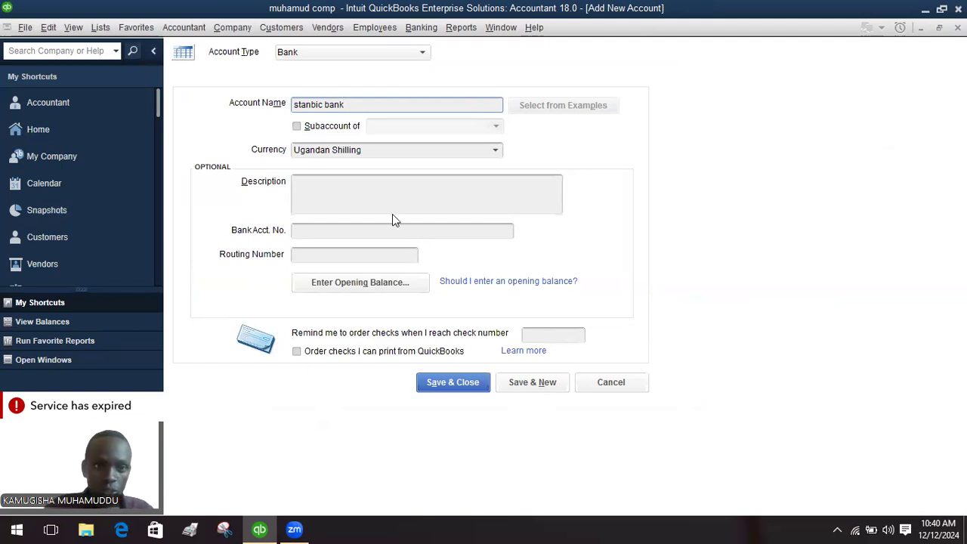
click(368, 204)
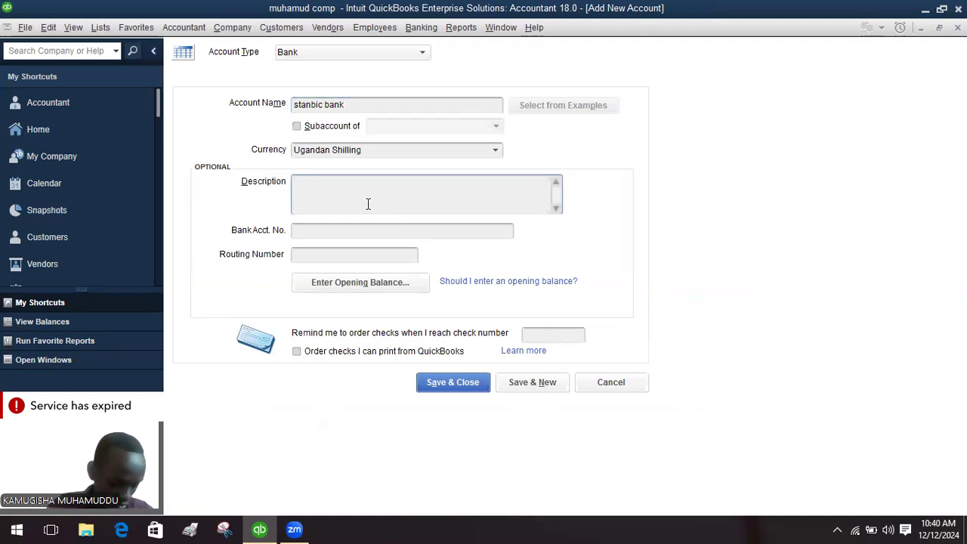
text(cur)
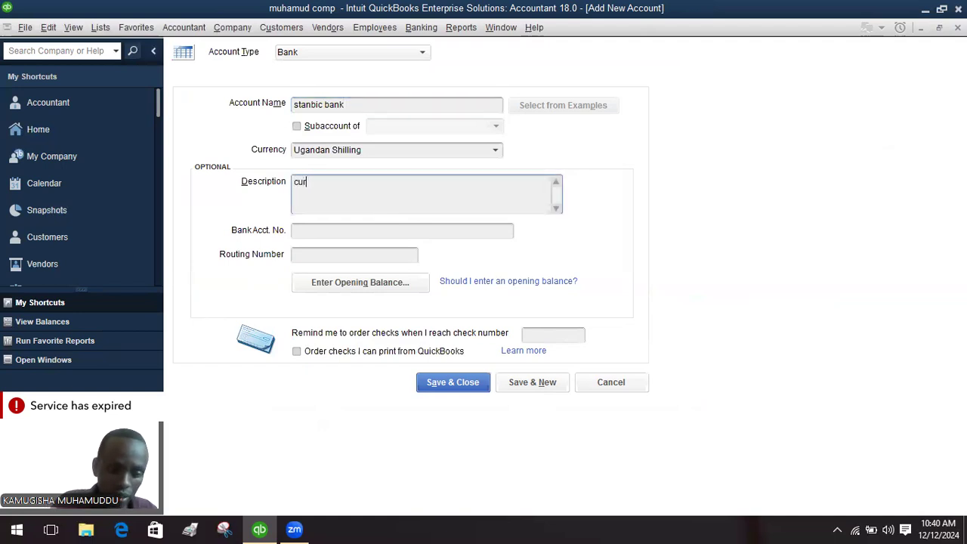
text(rent )
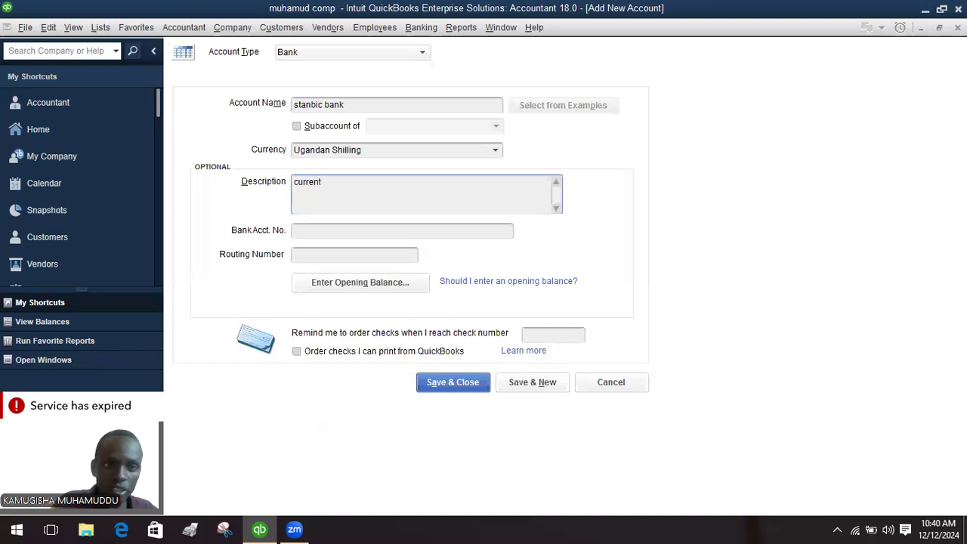
Complete the stanbic bank account with the description "current account" and its bank account number, and save it to start another account
text(account)
click(365, 231)
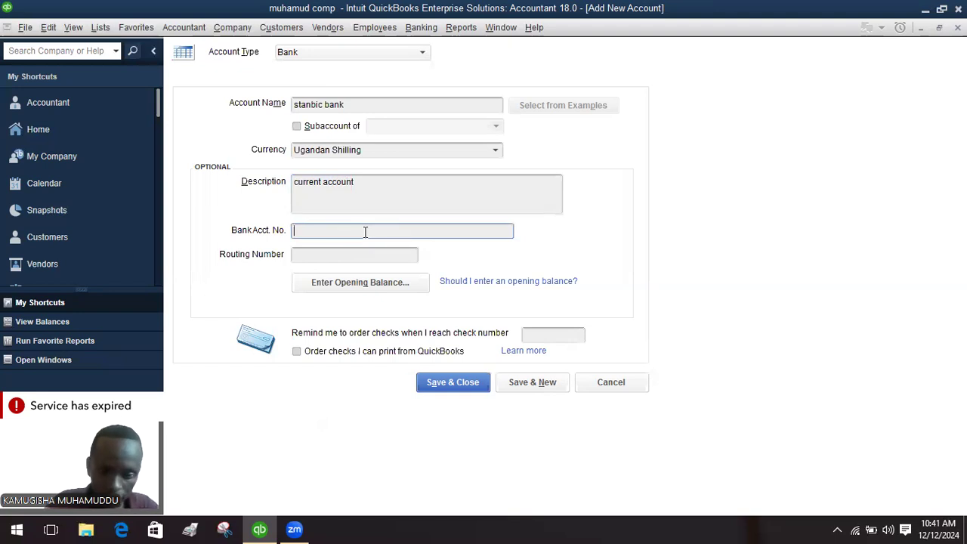
text(9873)
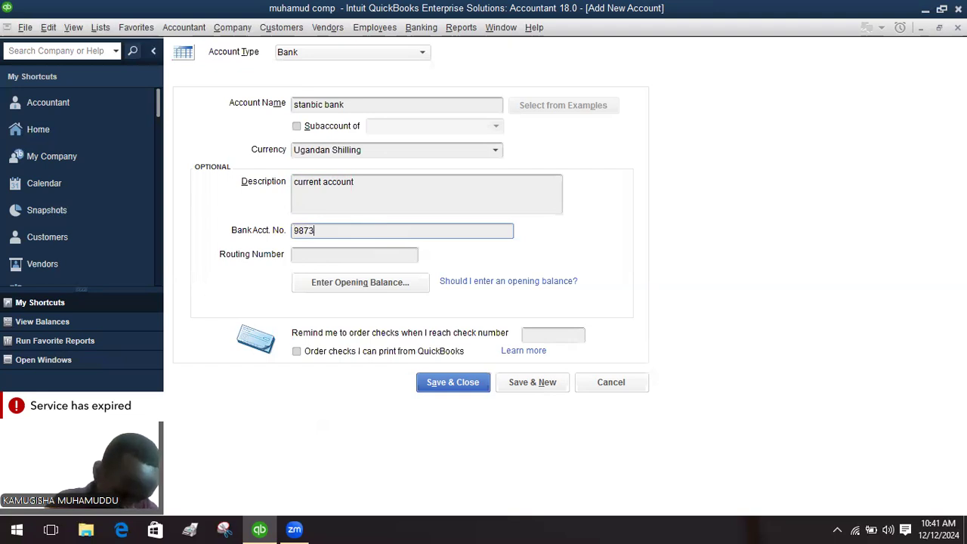
text(21569)
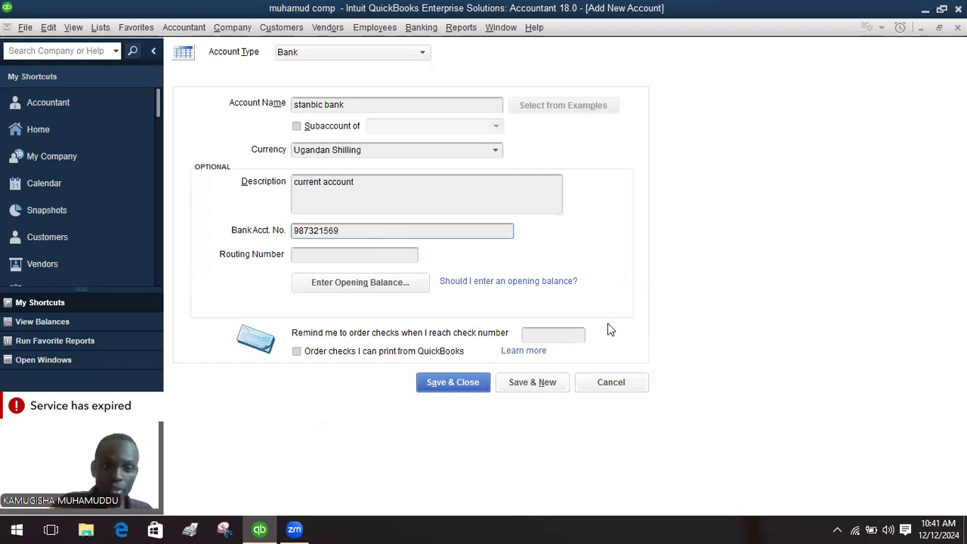
click(534, 385)
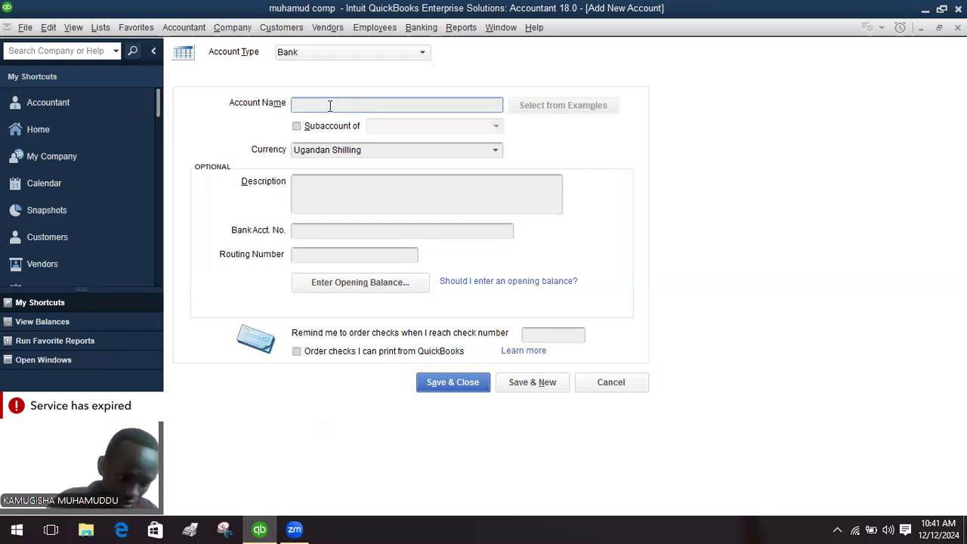
Name the new bank account "equity bank" and describe it as "savings account"
text(equity bank)
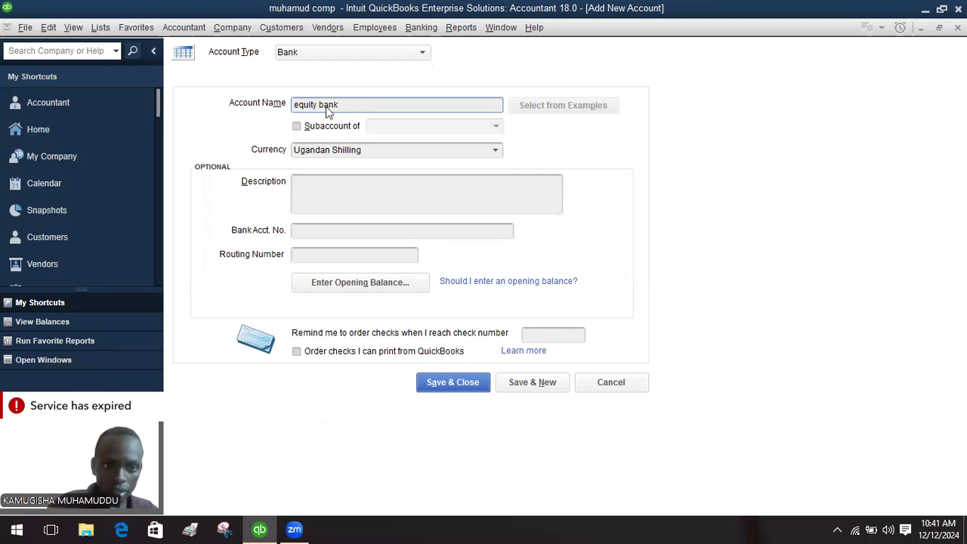
click(362, 201)
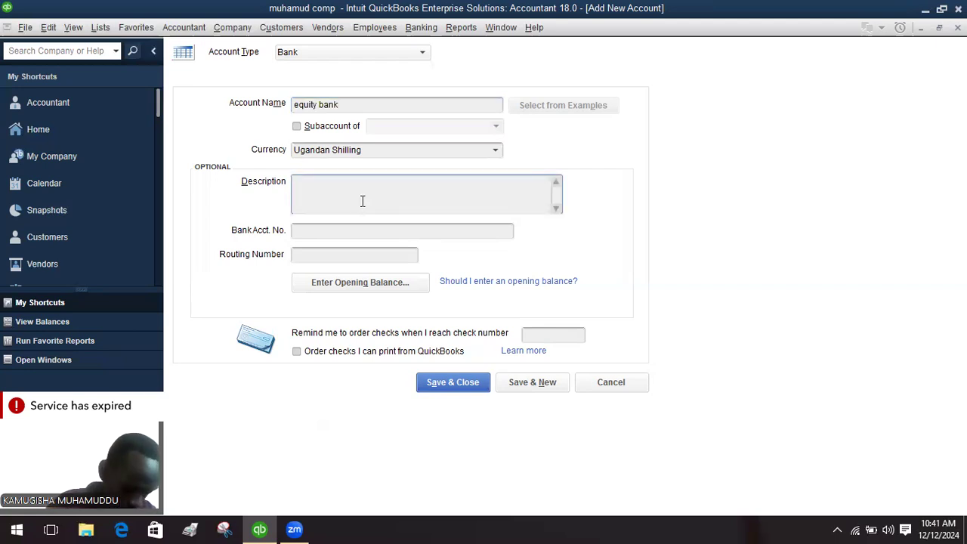
text(savi)
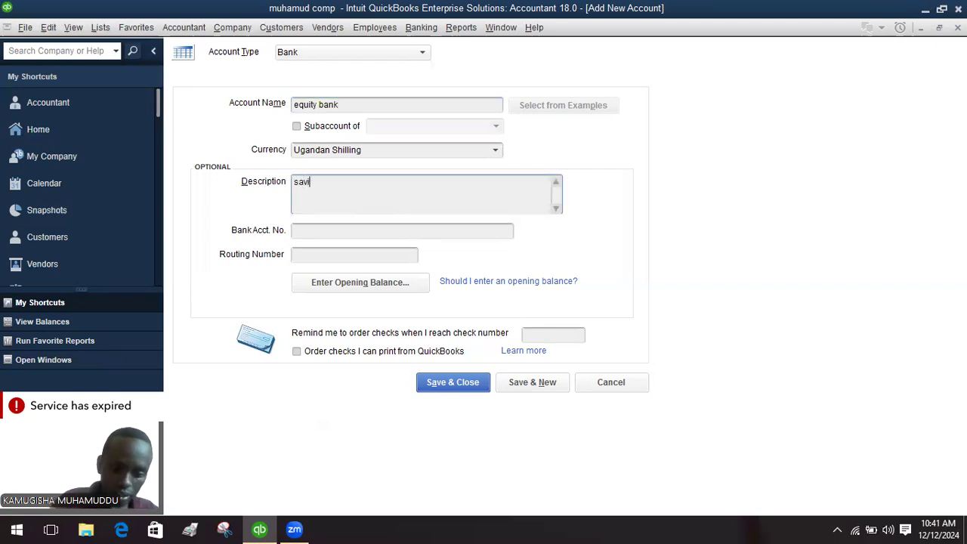
text(ngs acc)
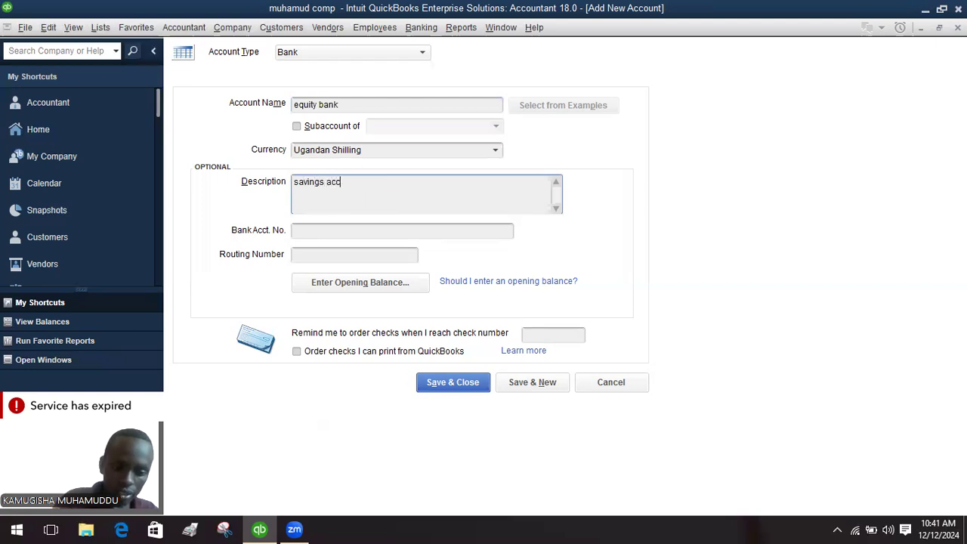
text(ount)
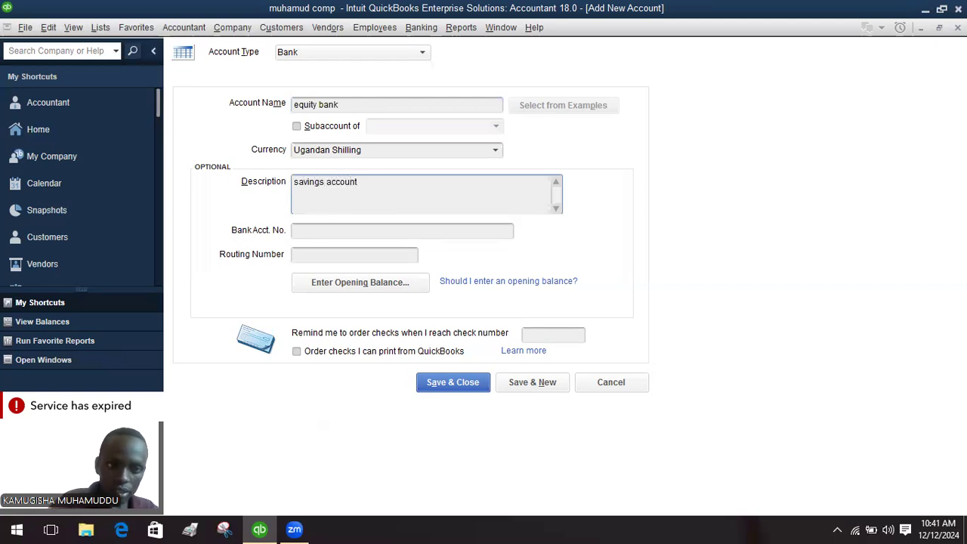
Enter the bank account number for equity bank, then save the account and close the form
click(369, 230)
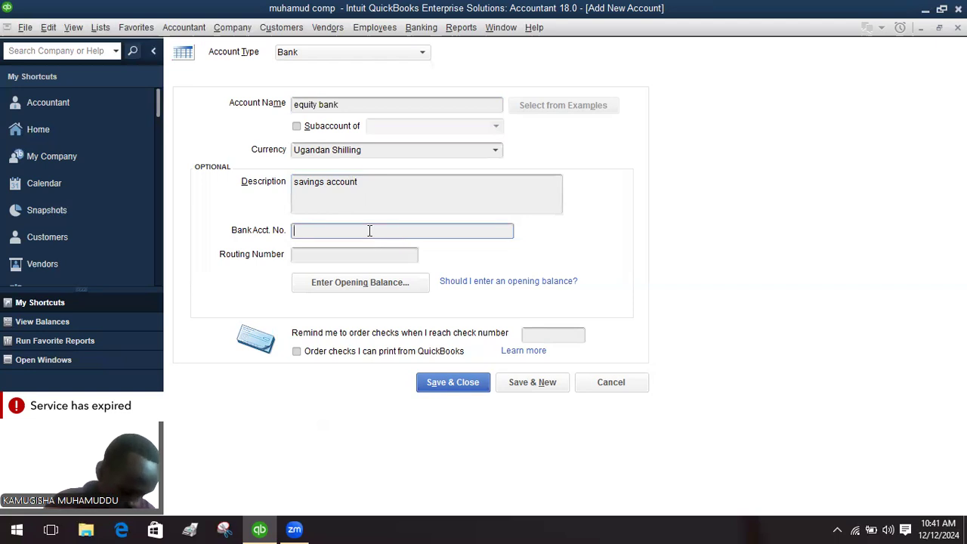
text(210045)
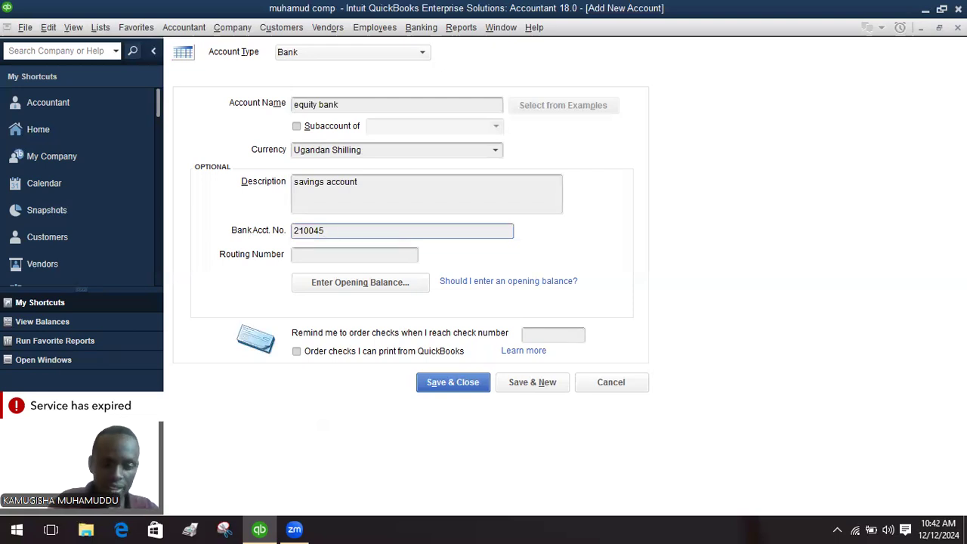
text(869)
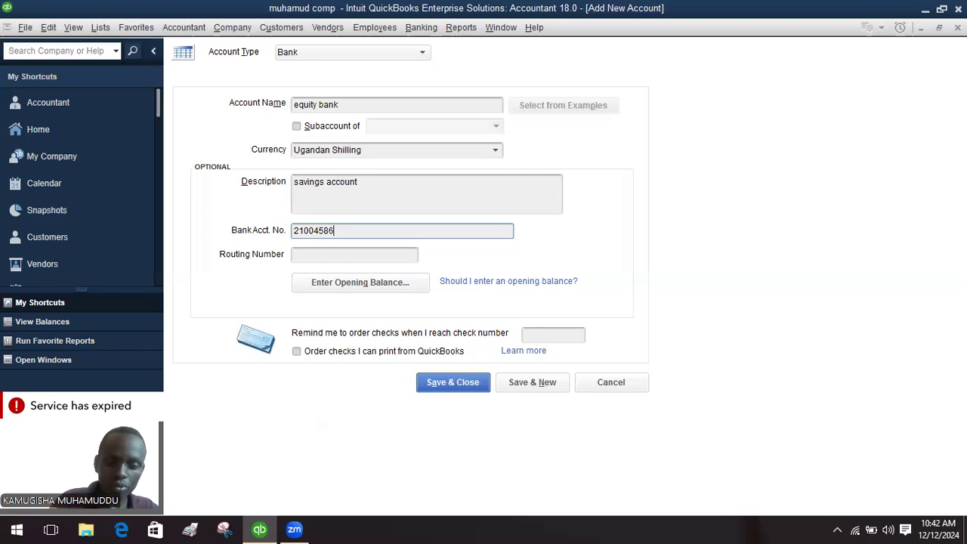
click(454, 382)
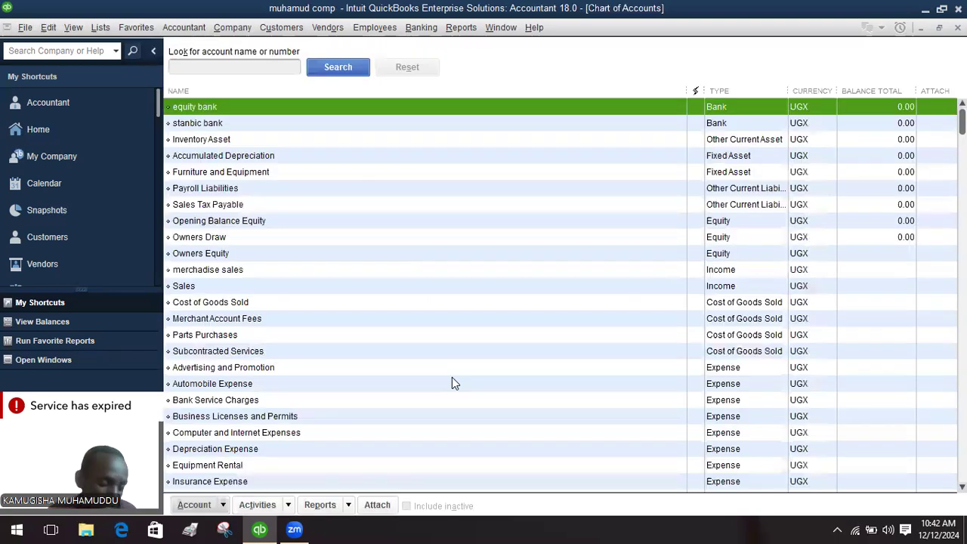
Start a new bank deposit and set stanbic bank as the account to deposit to
click(74, 139)
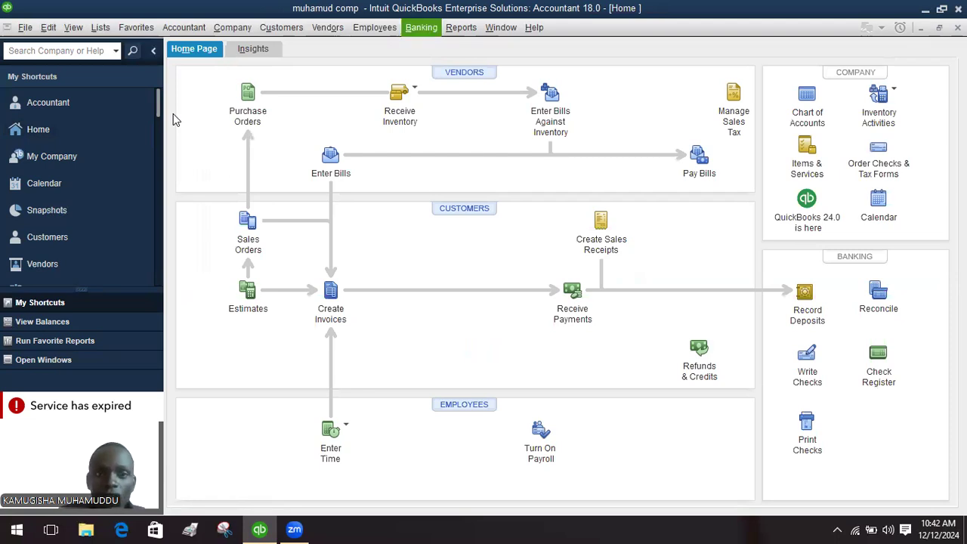
click(421, 28)
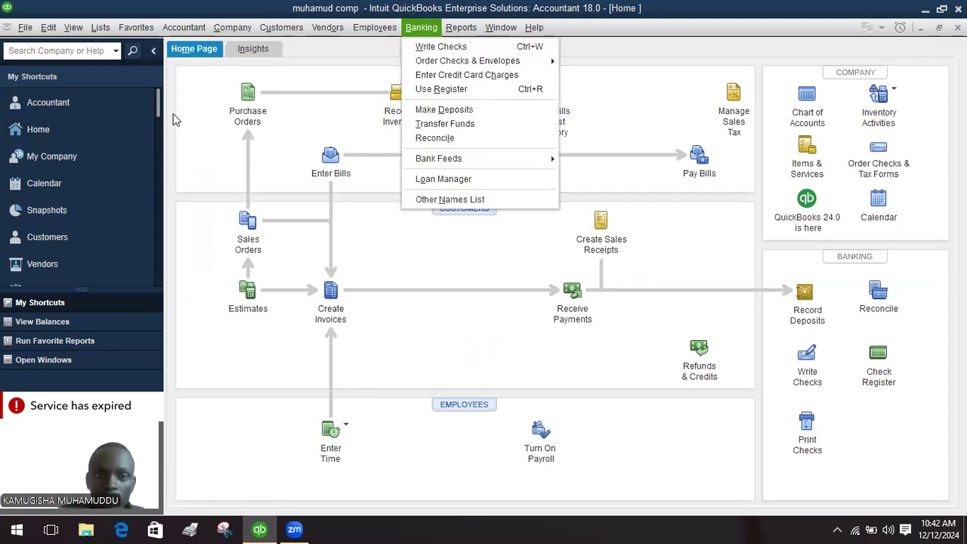
click(449, 111)
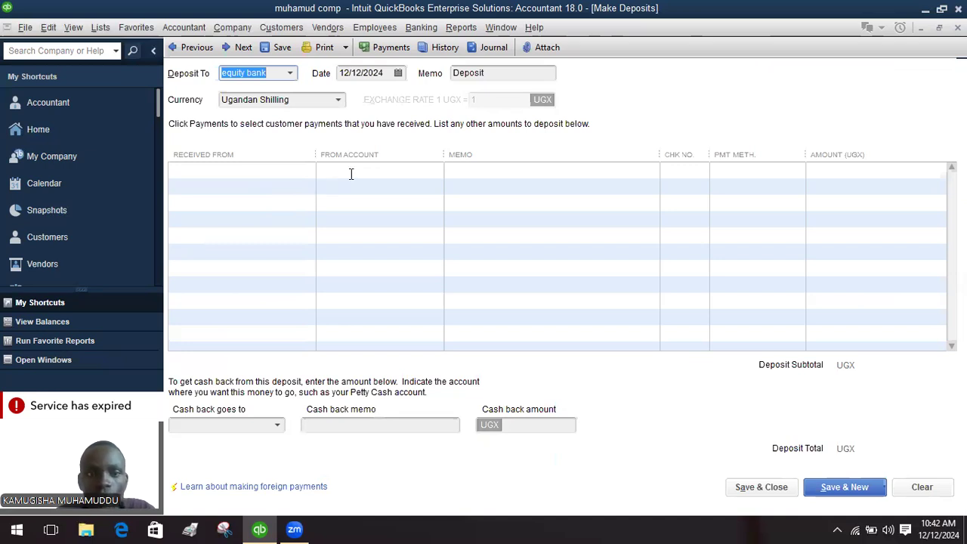
click(434, 172)
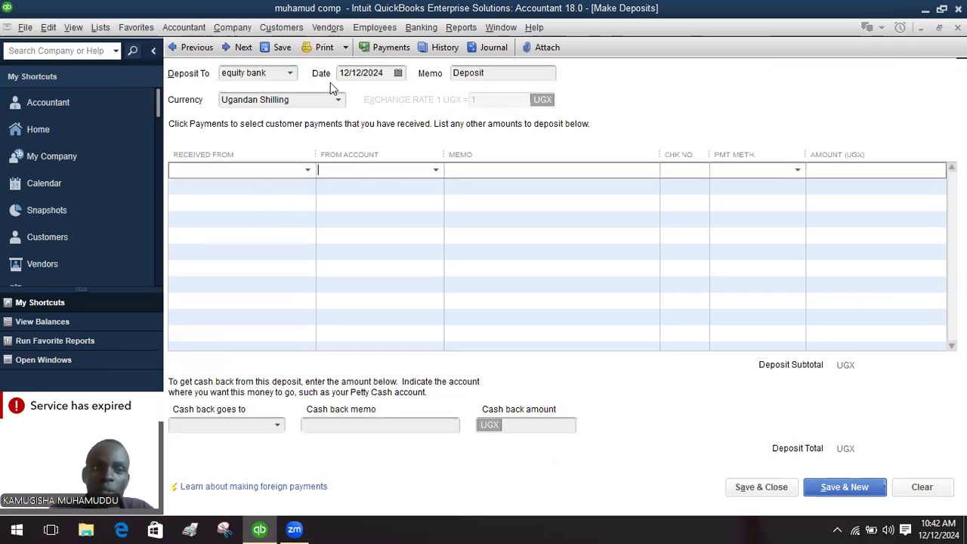
click(289, 73)
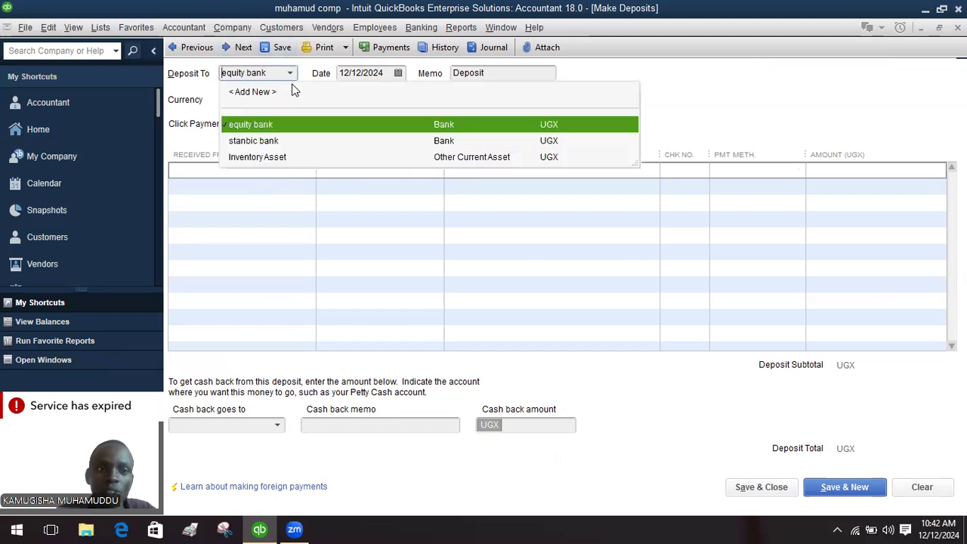
click(274, 142)
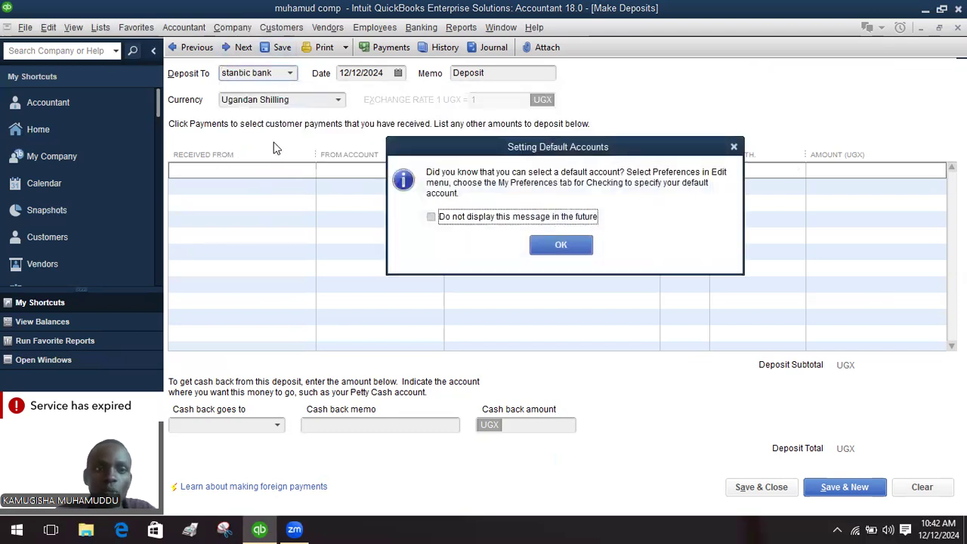
click(561, 246)
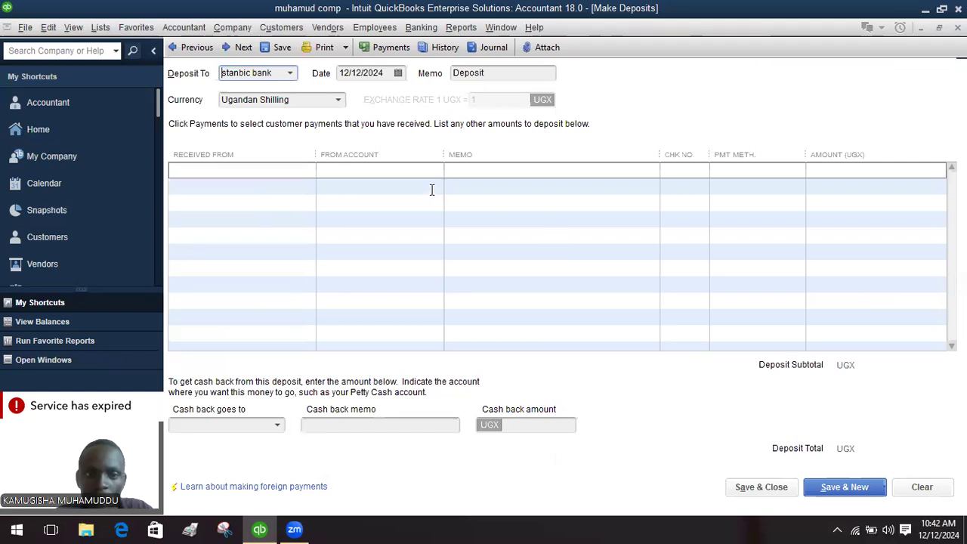
Enter a deposit line from Owners Equity for 15,000,000 UGX, save the deposit and accept posting to that account
click(425, 175)
click(437, 170)
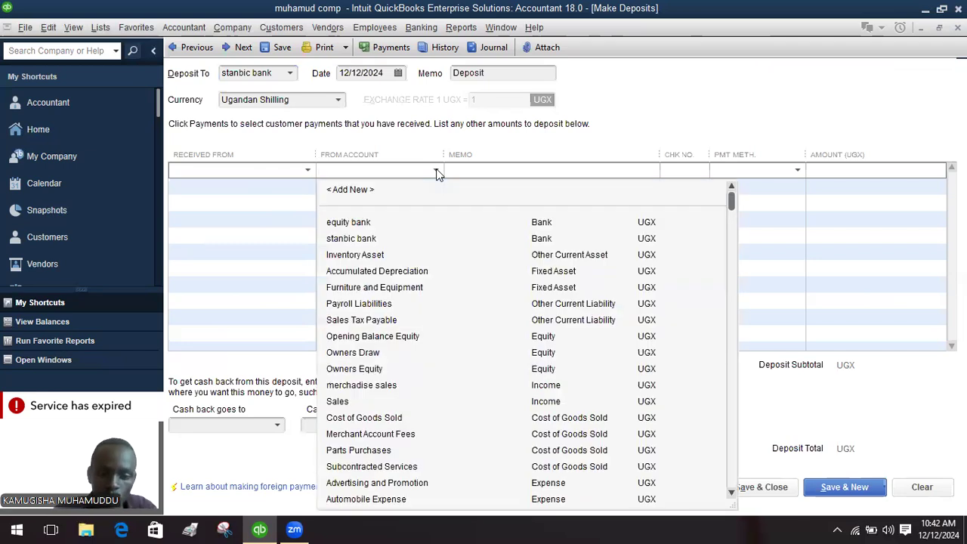
text(Owners Draw)
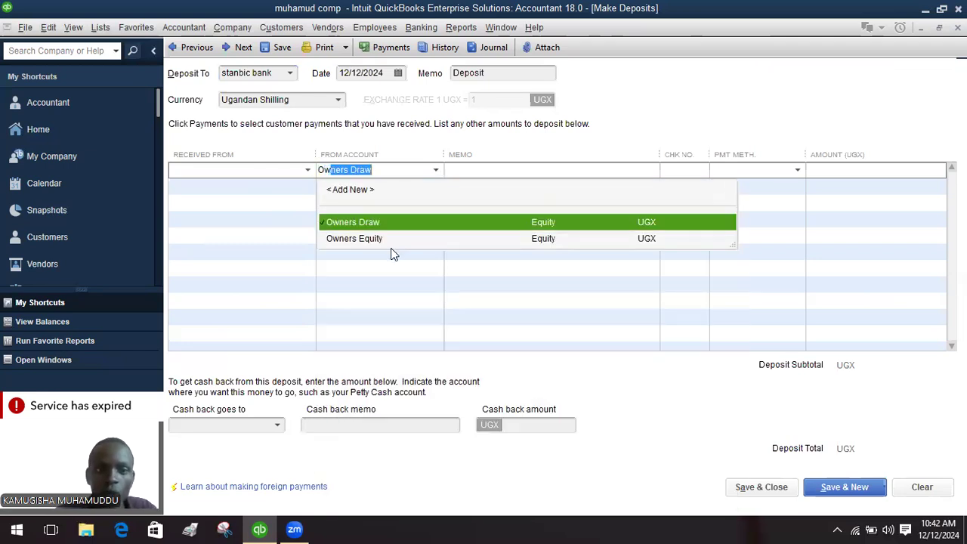
click(389, 241)
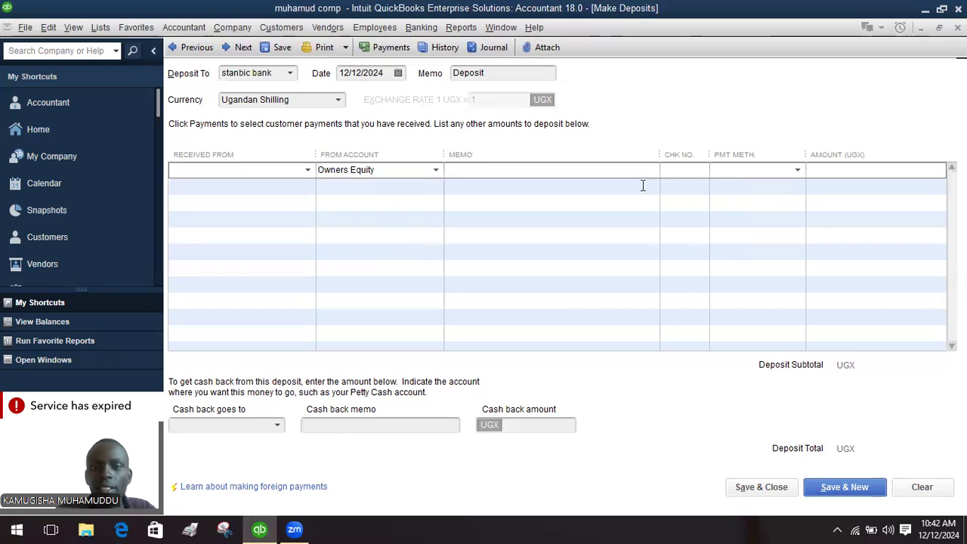
click(822, 171)
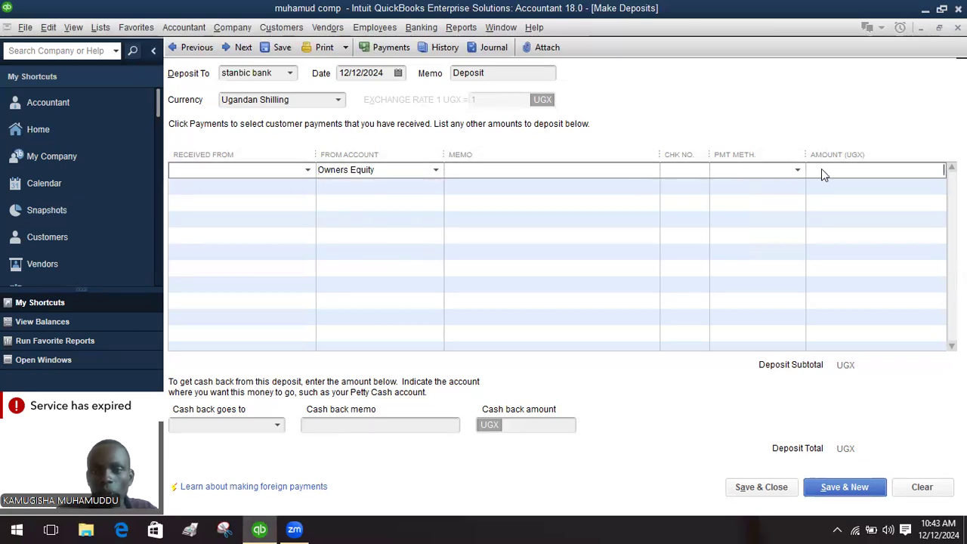
text(15000000)
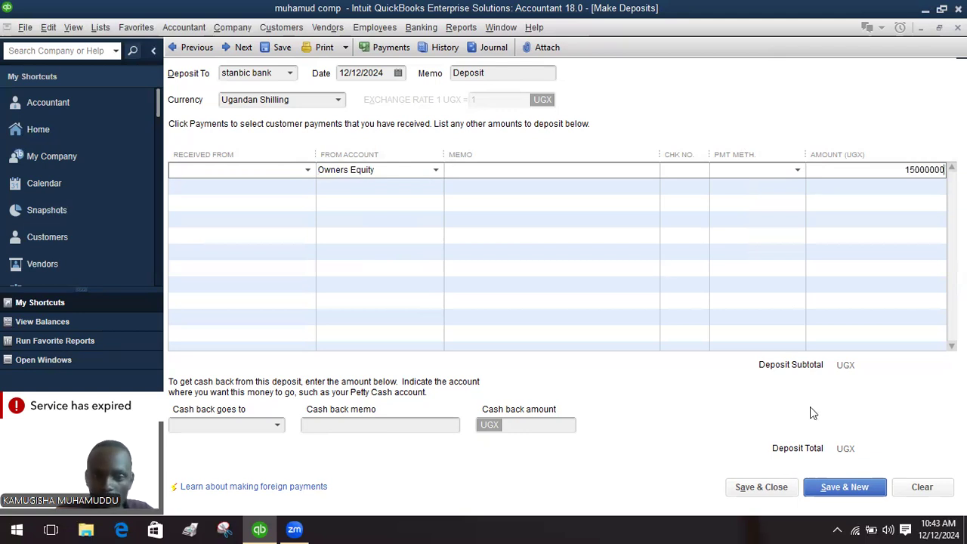
click(786, 487)
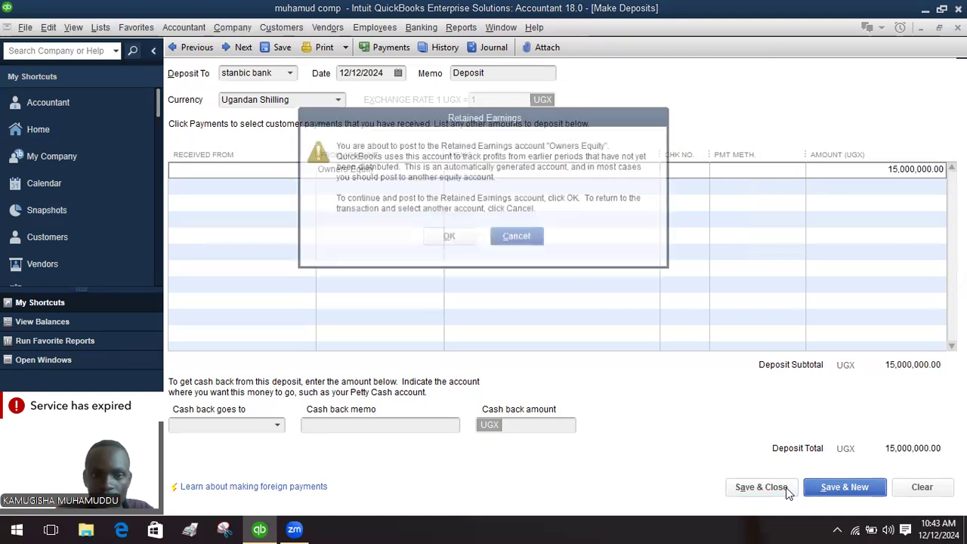
click(450, 237)
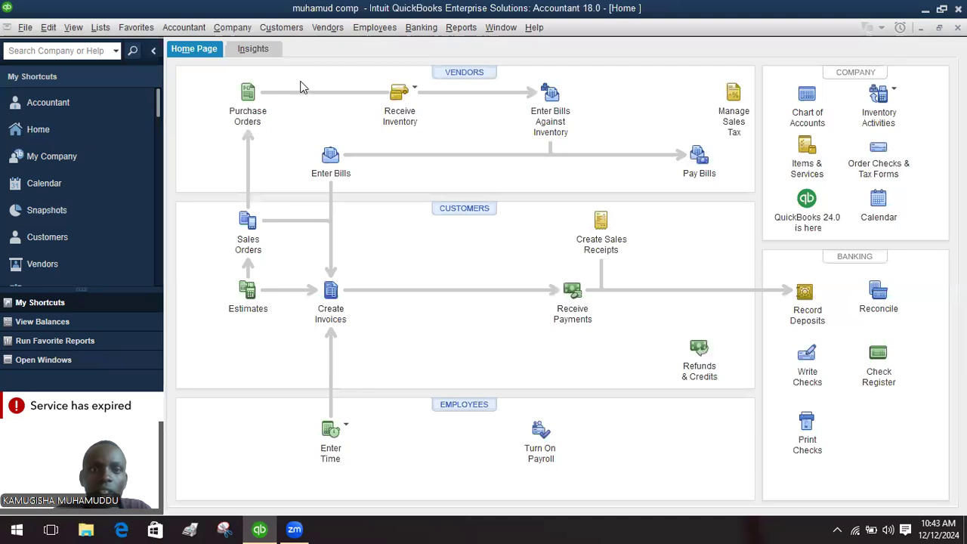
Start a funds transfer with stanbic bank as the source account and equity bank as the destination
key(Right)
key(Right)
click(421, 28)
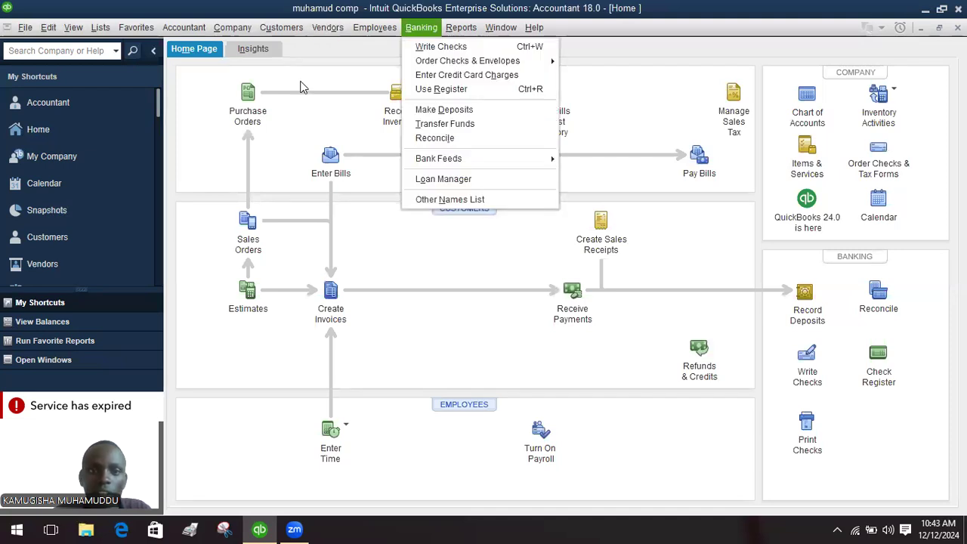
click(435, 125)
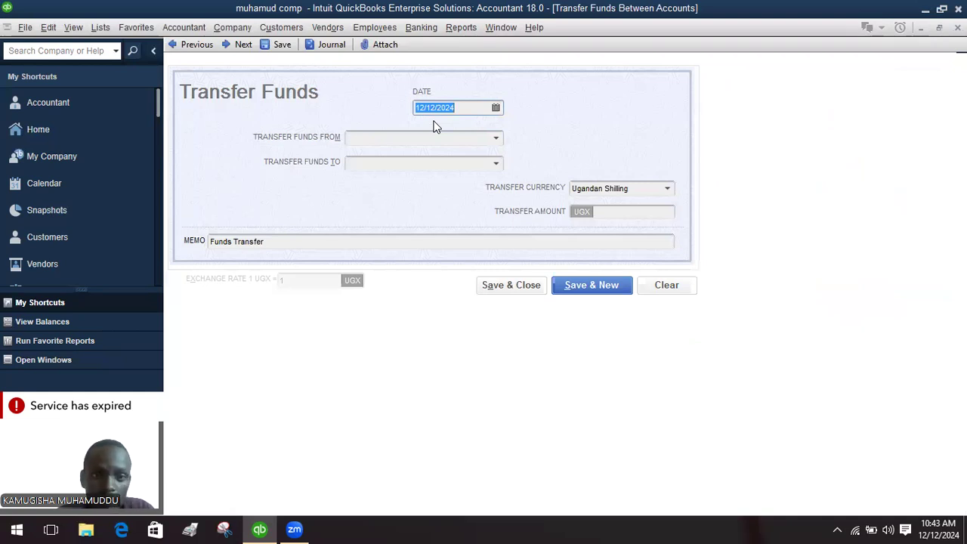
click(497, 139)
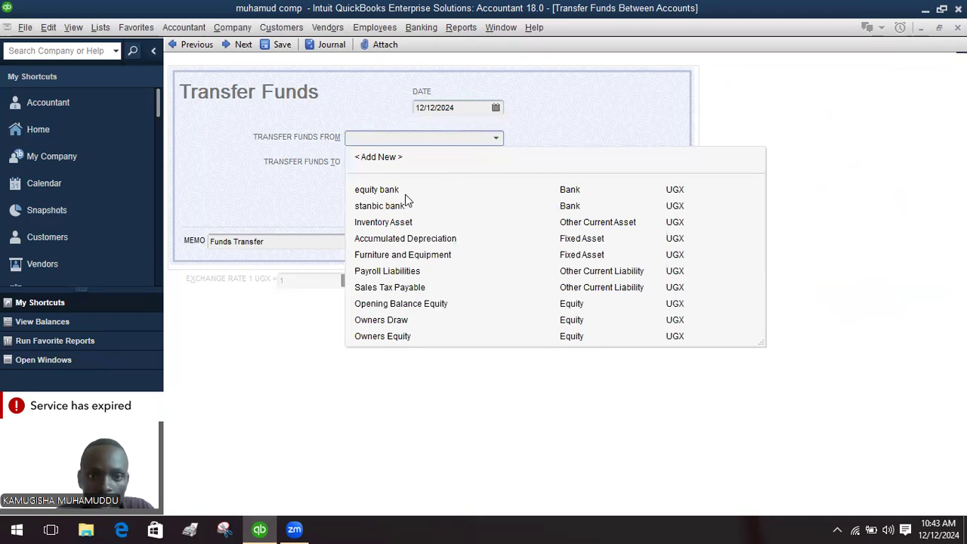
click(401, 204)
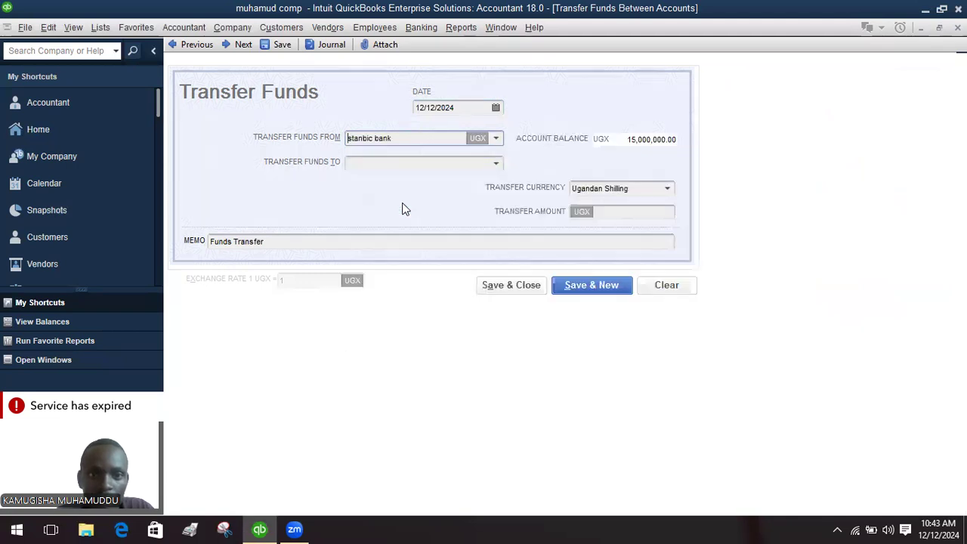
click(435, 162)
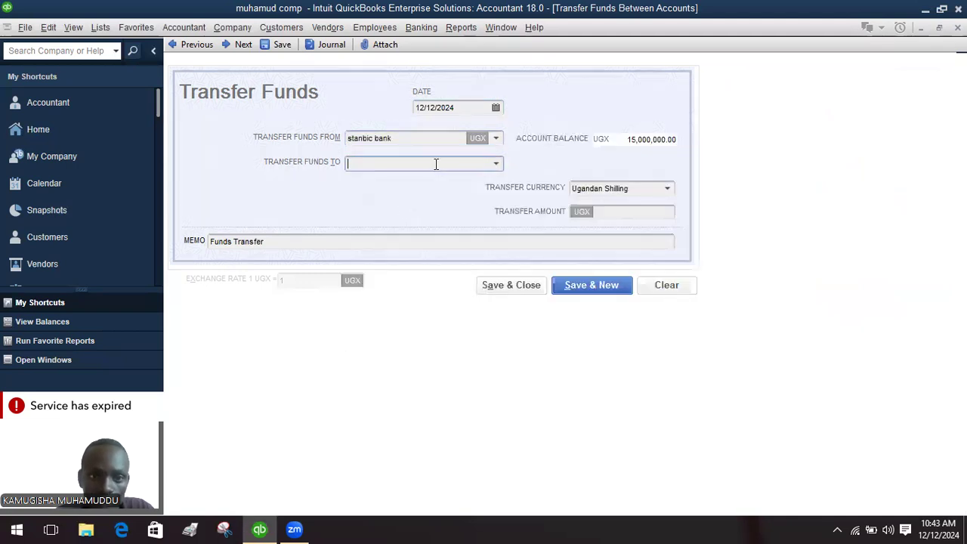
click(498, 166)
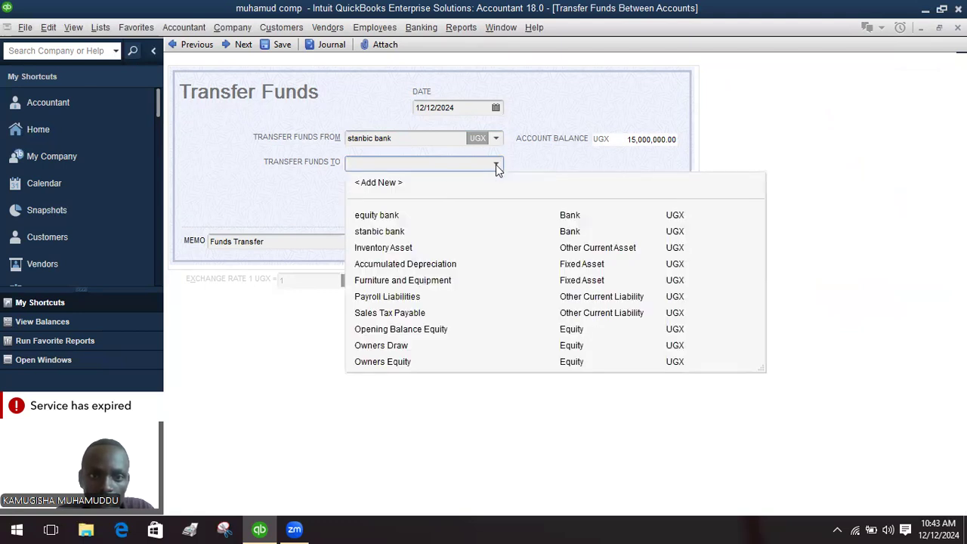
click(392, 216)
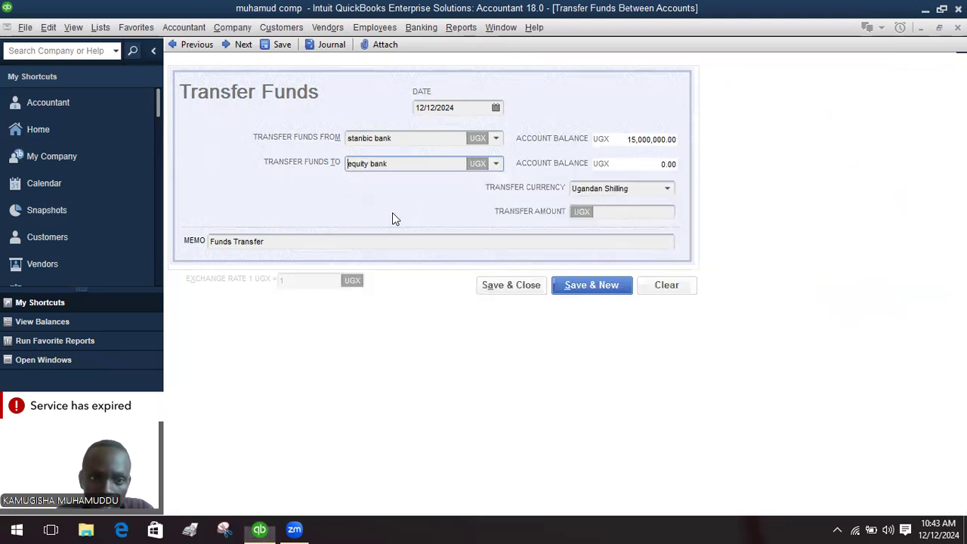
Set the transfer amount to 7,500,000 UGX, then save the transfer and close the form
click(593, 214)
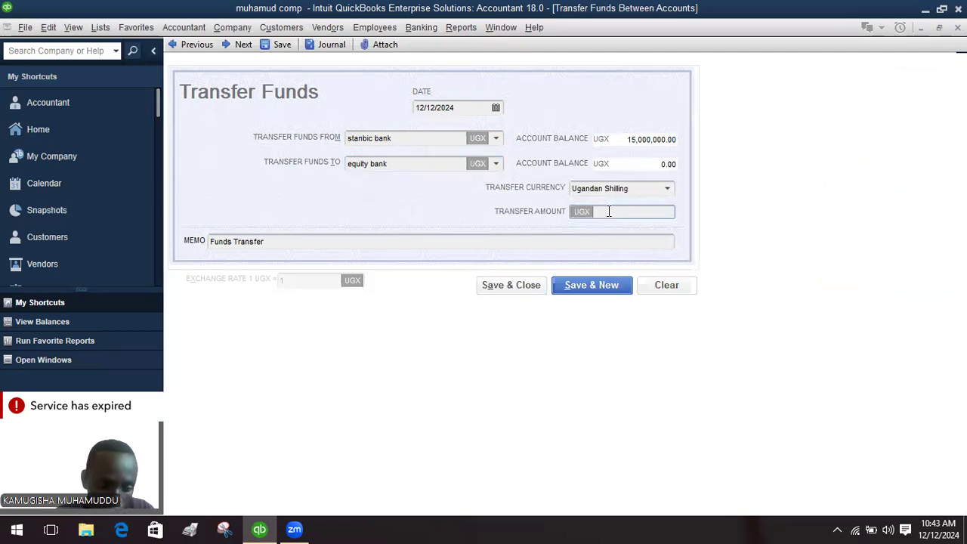
text(75)
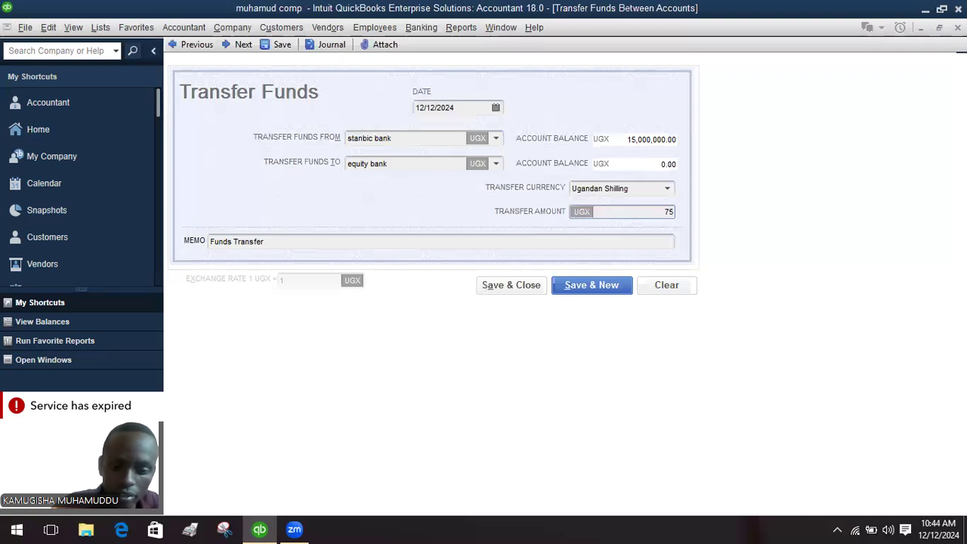
text(00000)
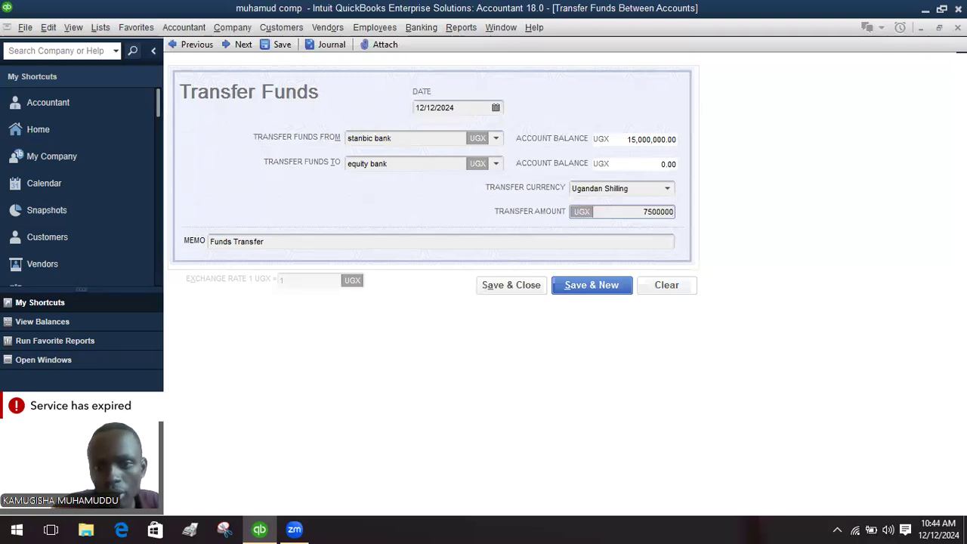
click(533, 293)
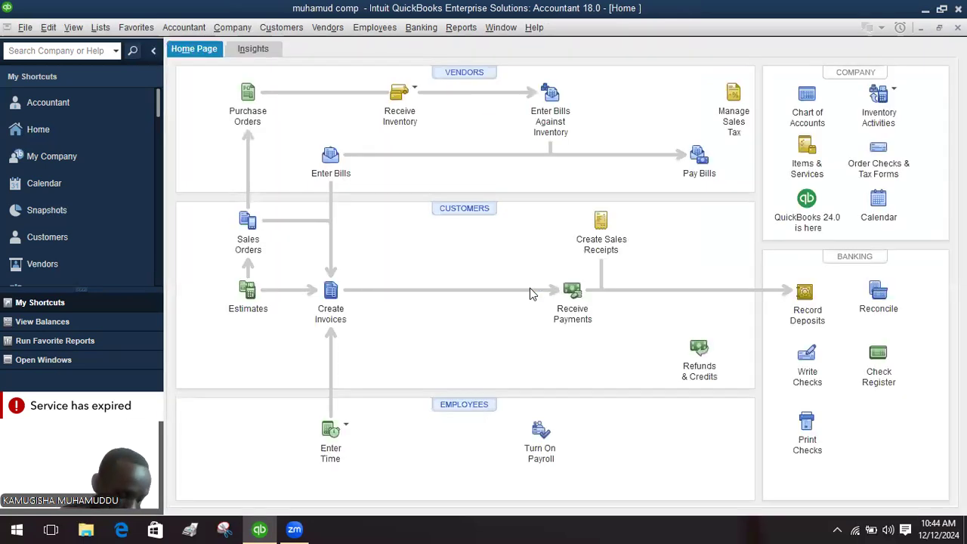
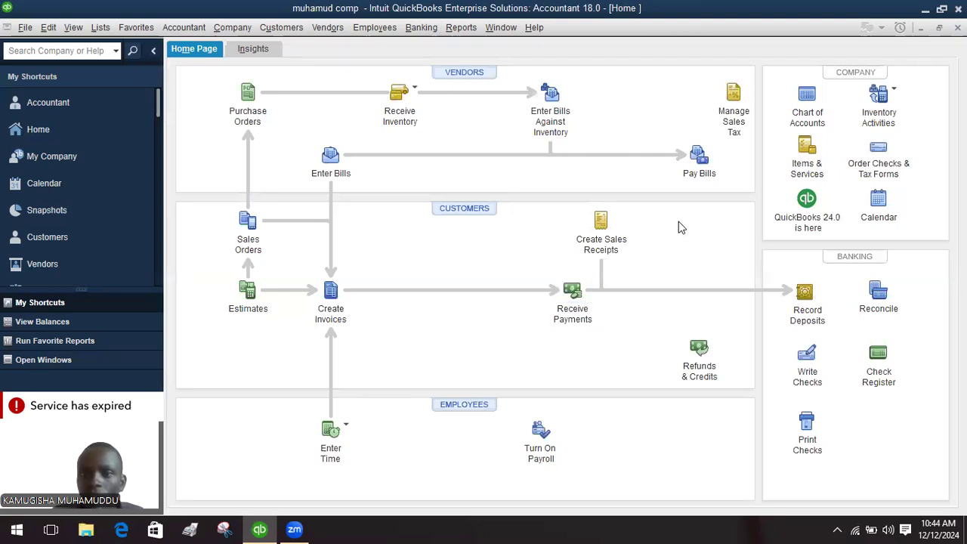
Start a general journal entry from the chart of accounts and dismiss the entry-numbering notice
click(807, 106)
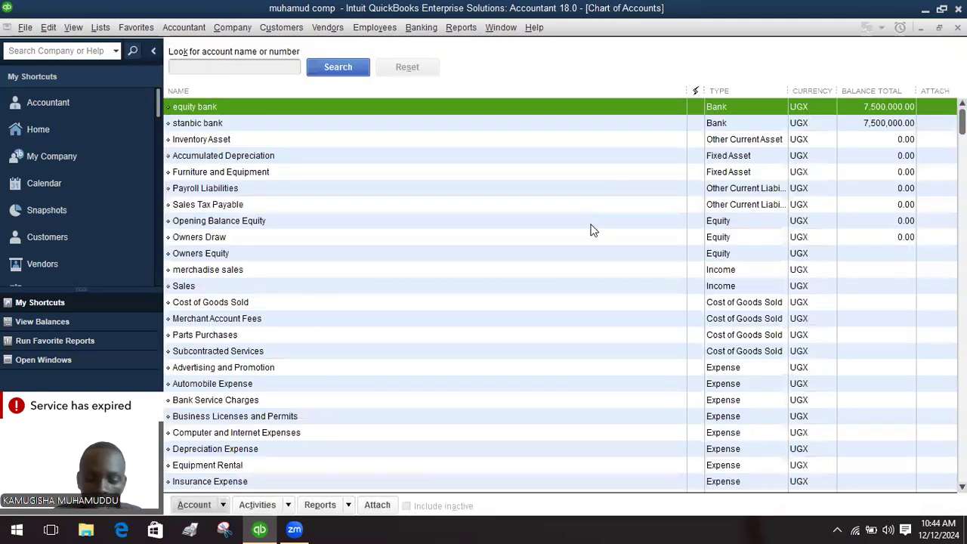
right_click(589, 224)
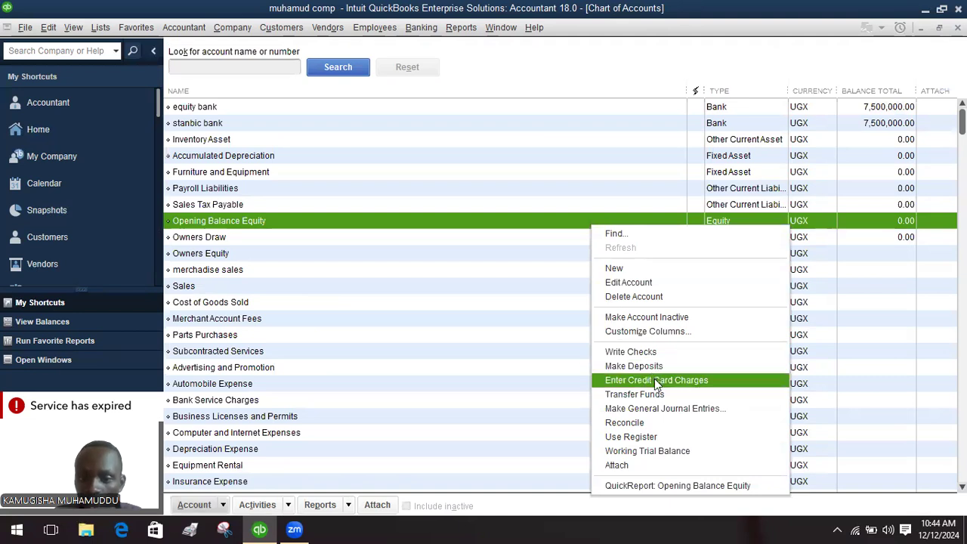
click(667, 410)
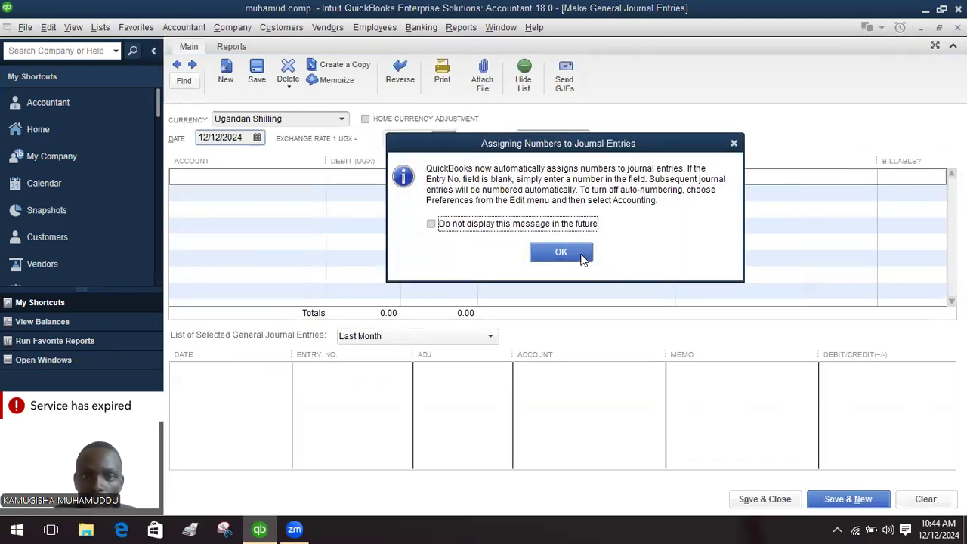
click(583, 257)
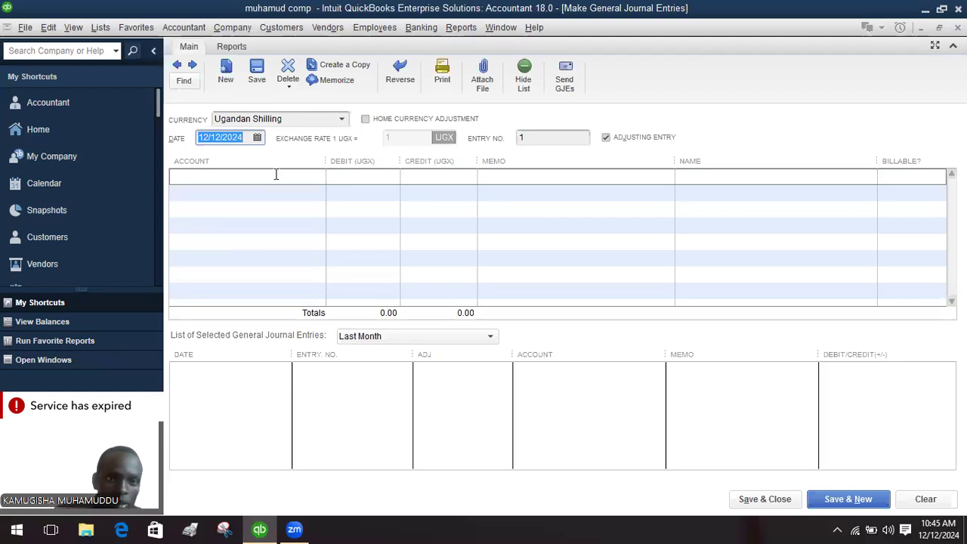
Set the journal entry's date to 01/04/2024
click(257, 139)
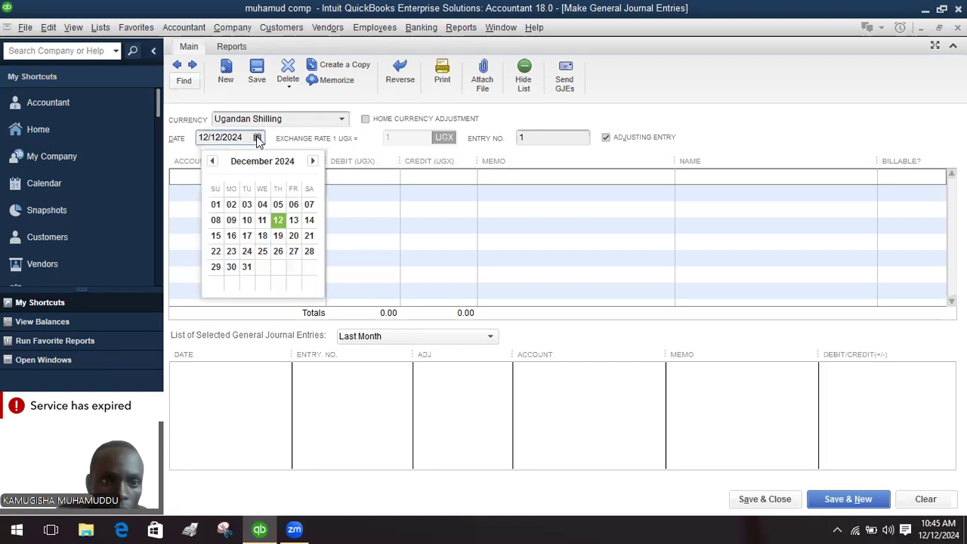
click(214, 161)
click(214, 160)
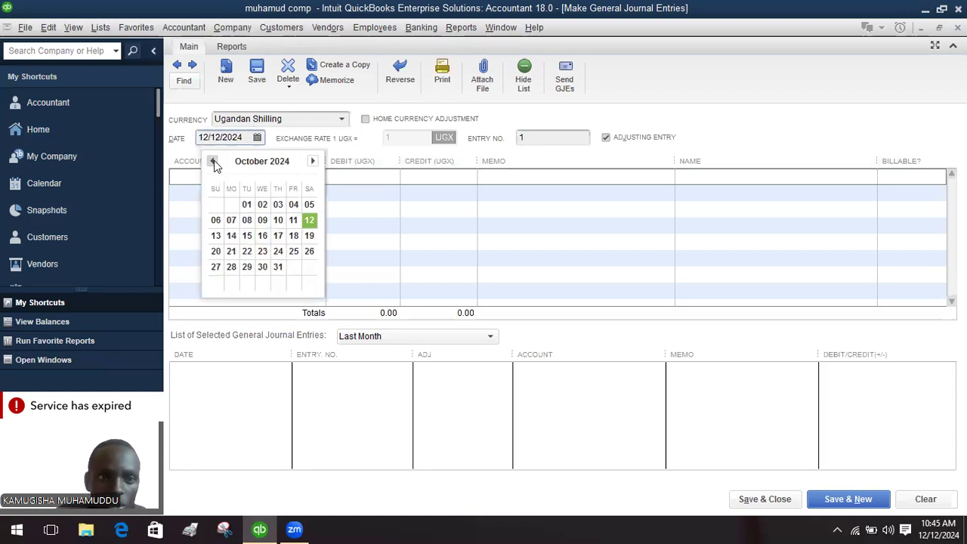
double_click(214, 161)
click(214, 161)
click(213, 161)
click(213, 161)
click(214, 161)
click(214, 161)
click(214, 161)
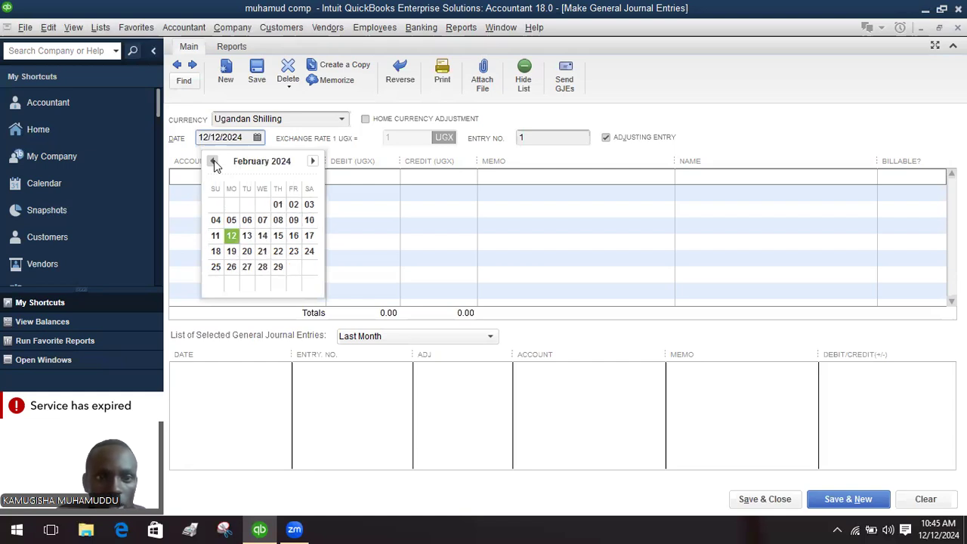
click(213, 160)
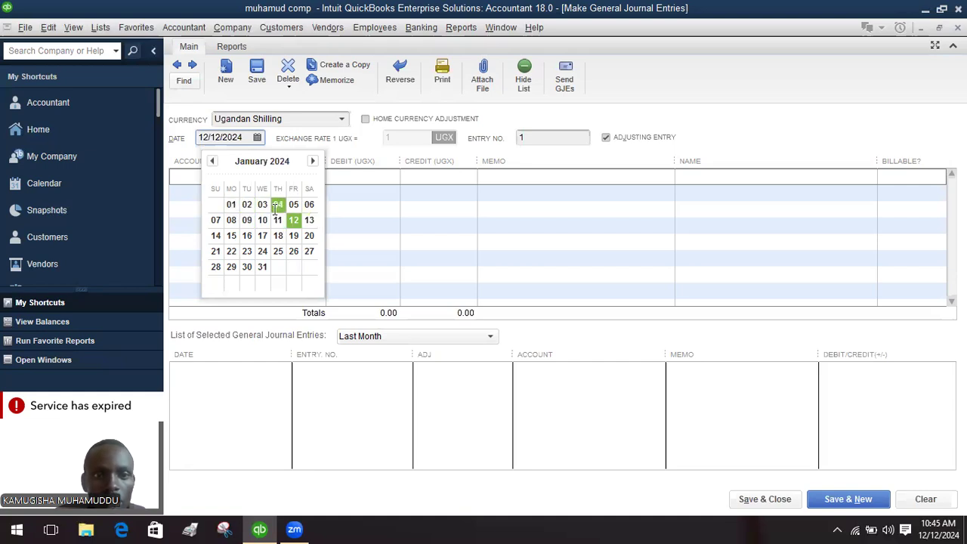
click(276, 206)
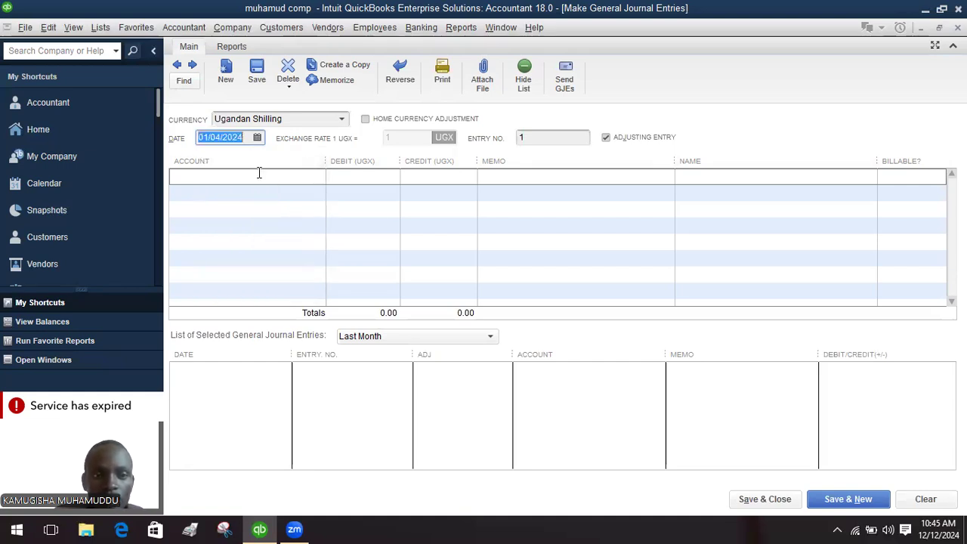
Create a new Expense account named "rent" for the first journal line and save it
click(212, 180)
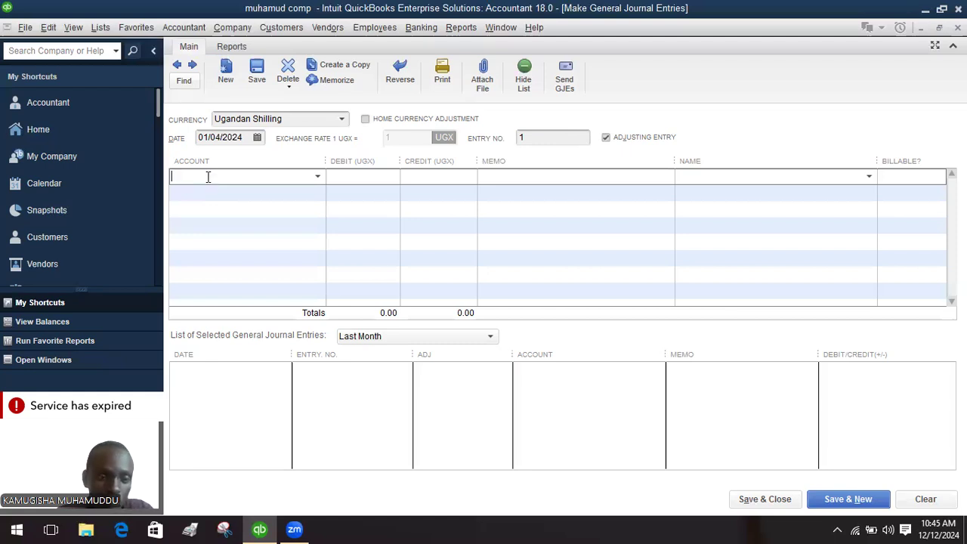
click(319, 182)
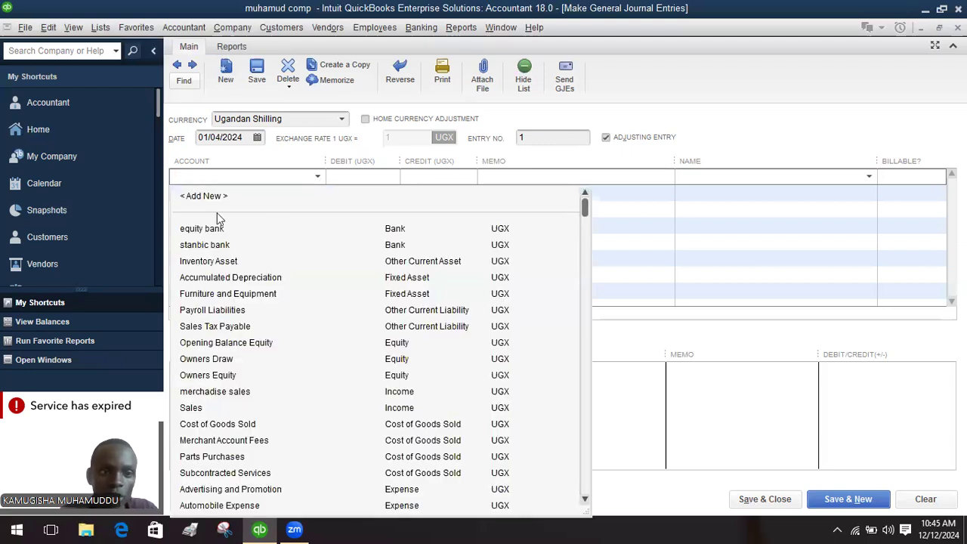
click(204, 196)
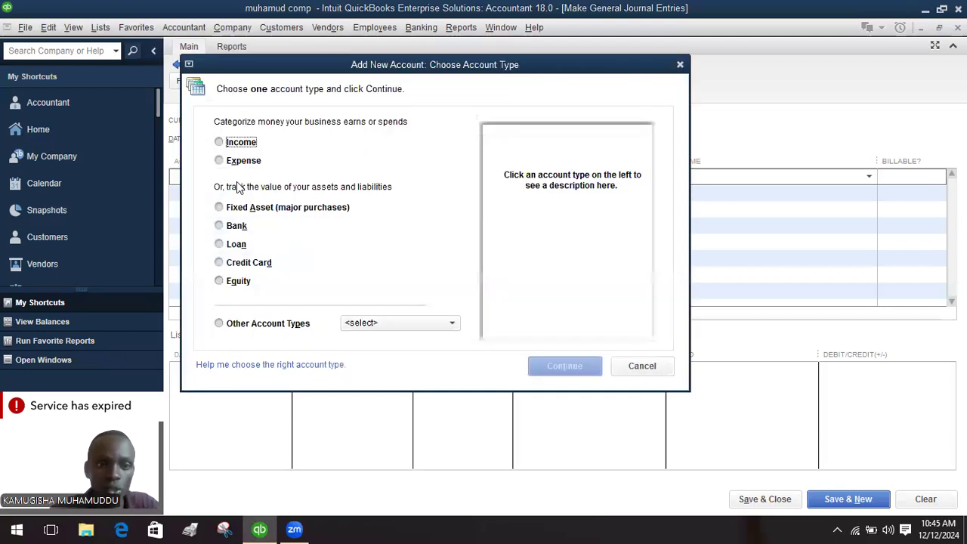
click(218, 160)
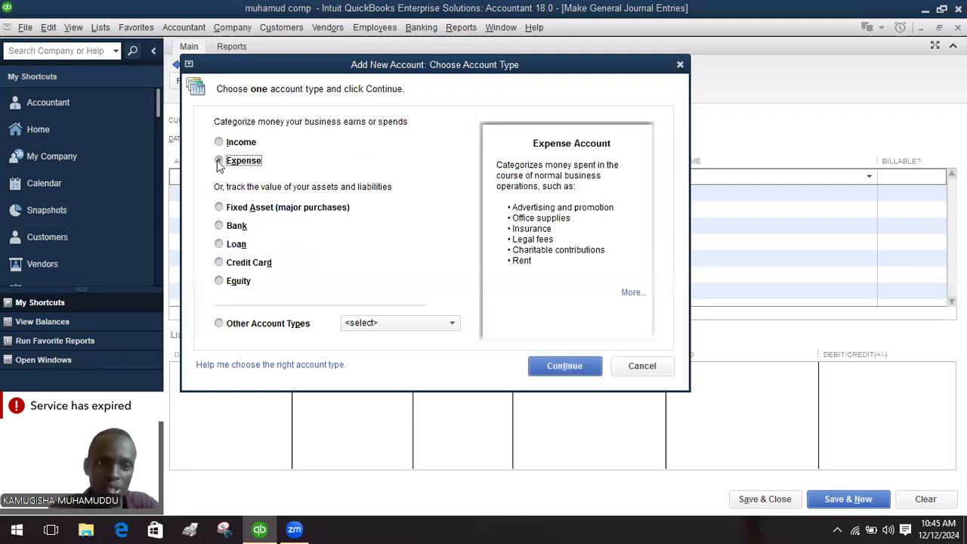
click(556, 366)
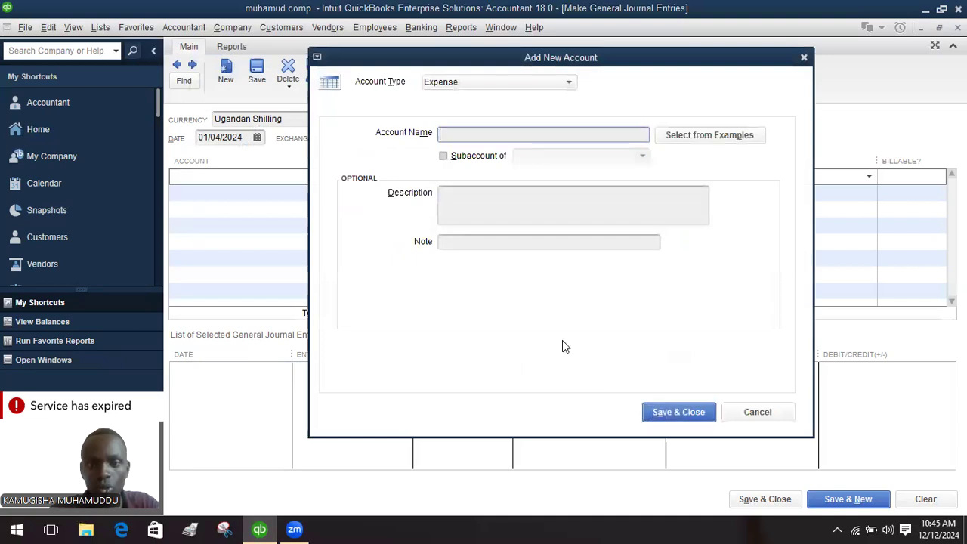
text(rent)
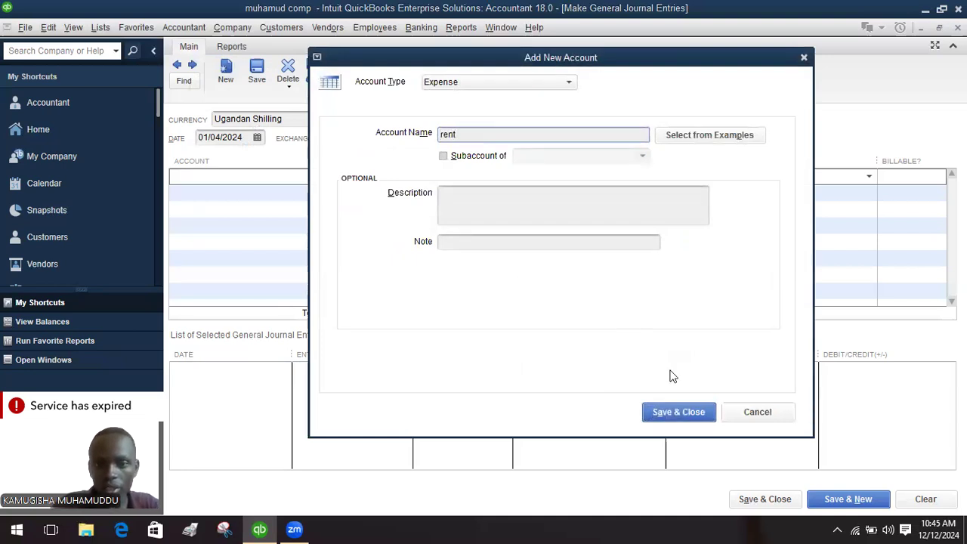
click(678, 411)
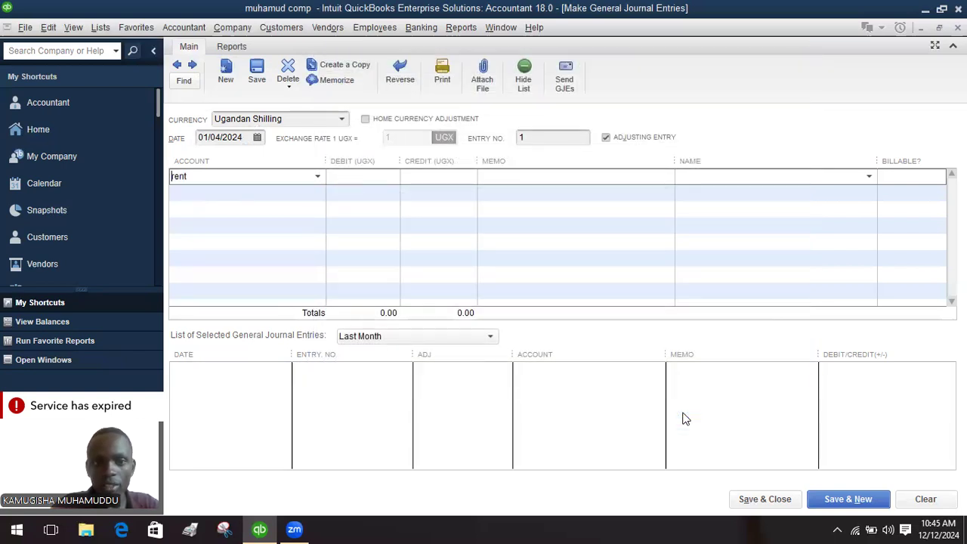
Debit the rent line 50,000 UGX and choose equity bank as the account credited on the second line
click(384, 182)
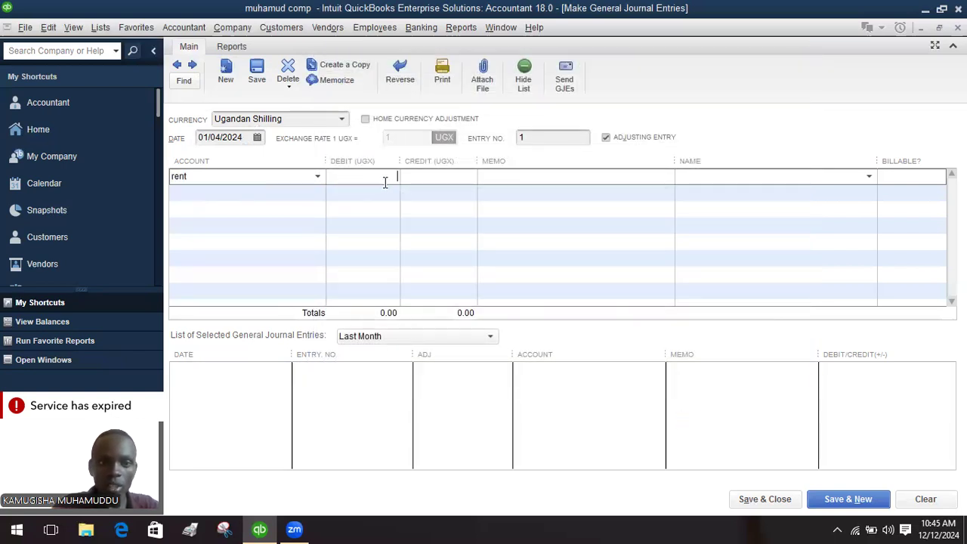
text(50000)
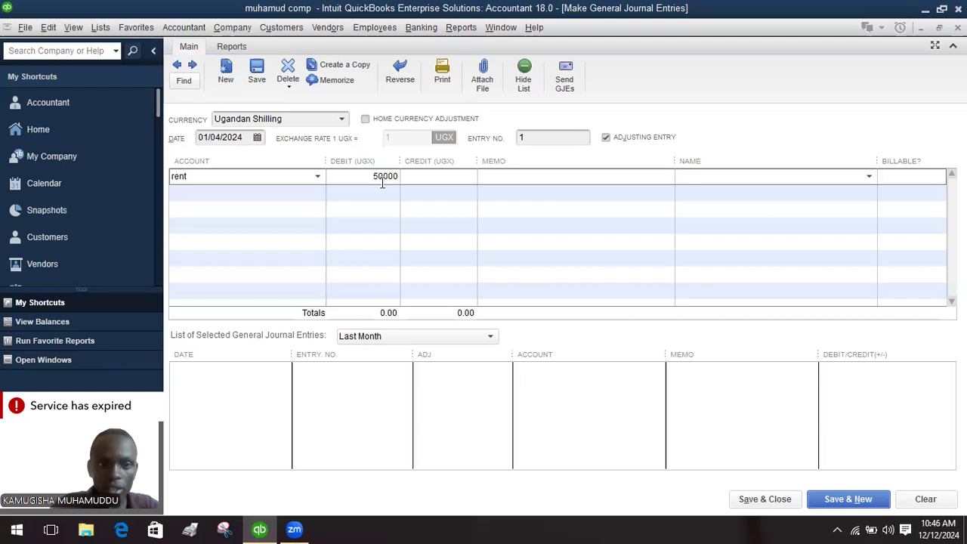
click(308, 198)
click(316, 195)
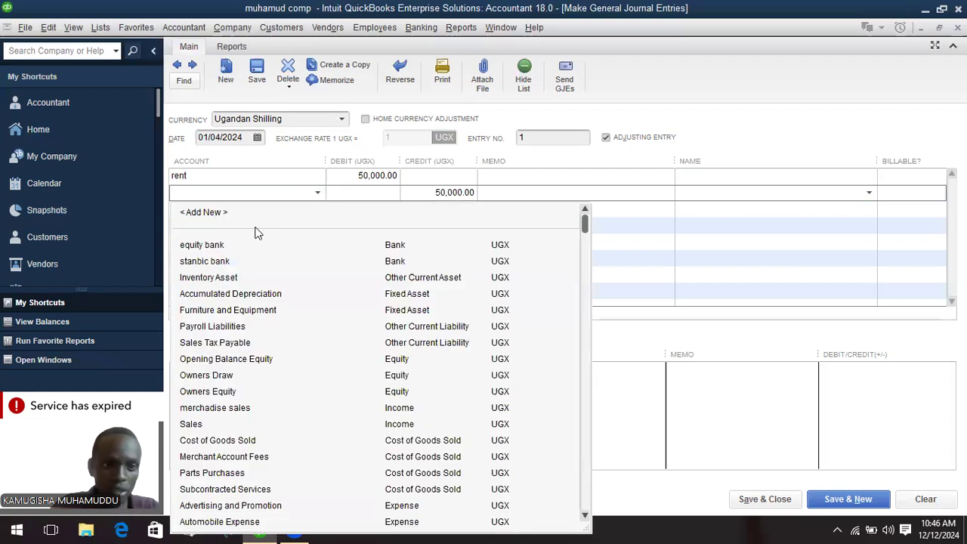
click(228, 248)
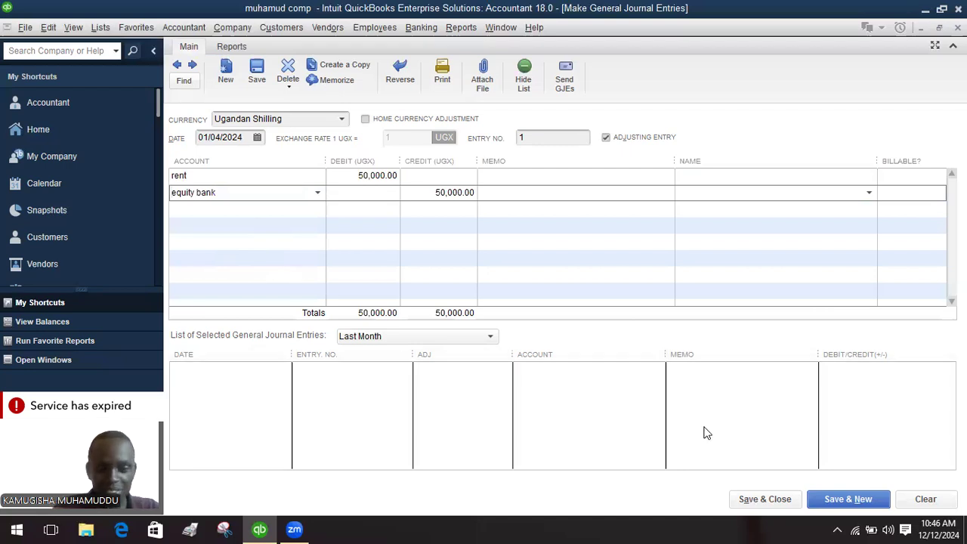
Save and close the journal entry, accept the past transaction date, and return to the home page
click(765, 500)
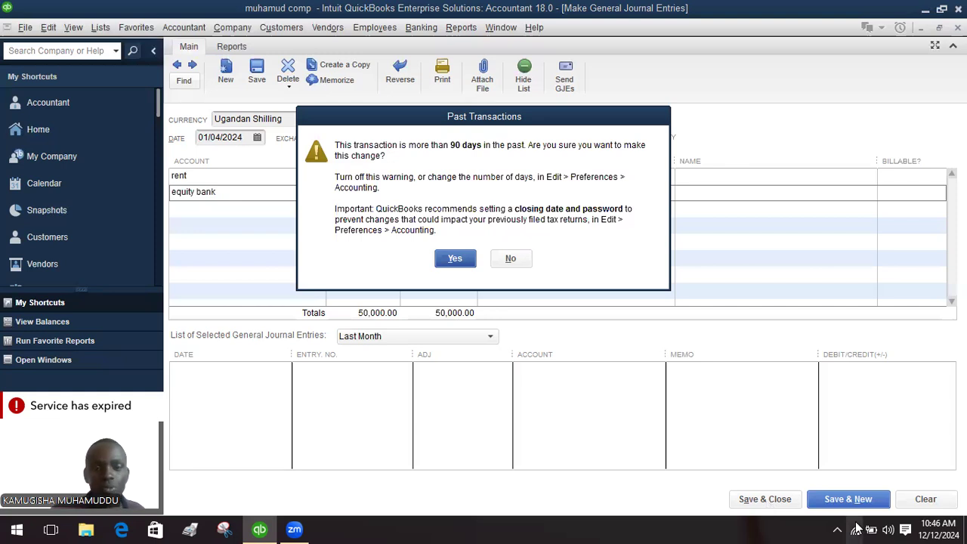
click(455, 259)
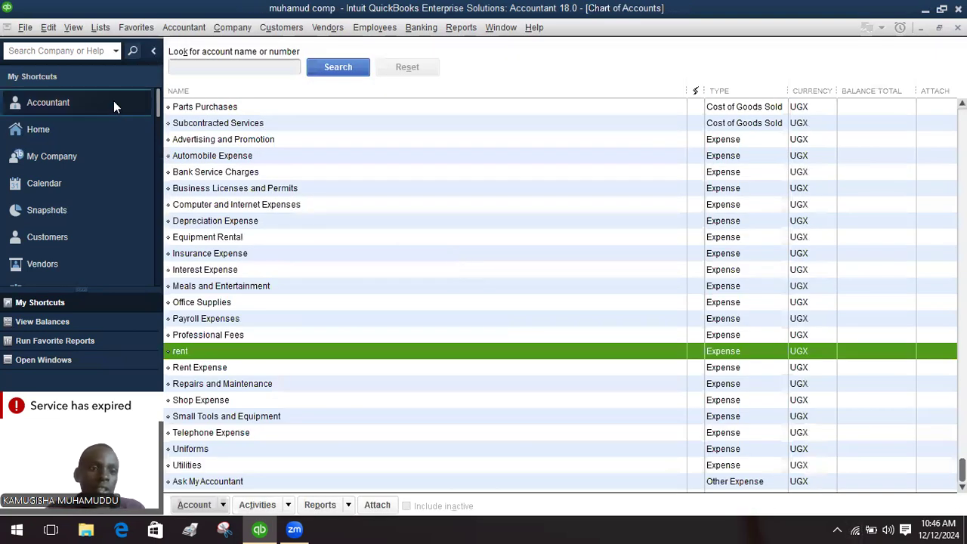
click(100, 126)
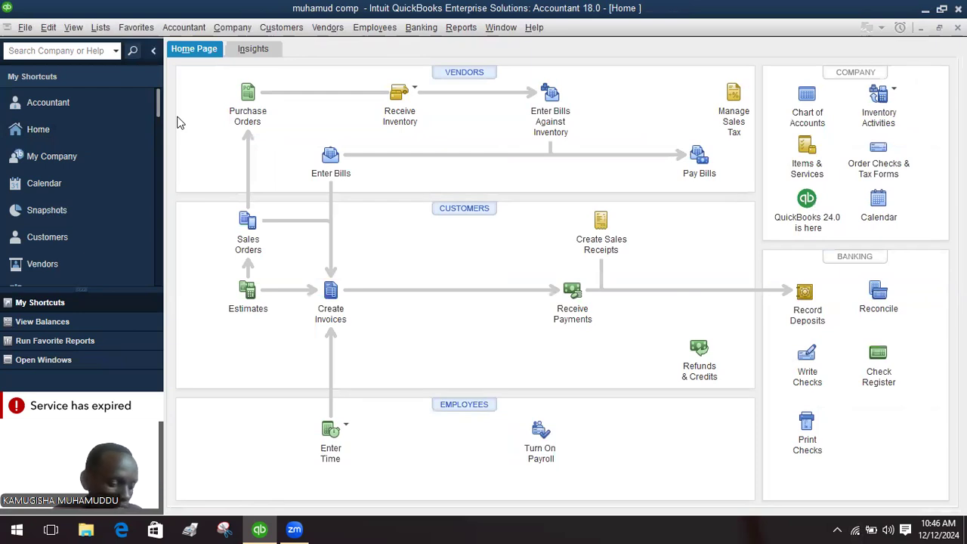
Start a new purchase order and select mr john ltd as its vendor
click(240, 97)
click(240, 99)
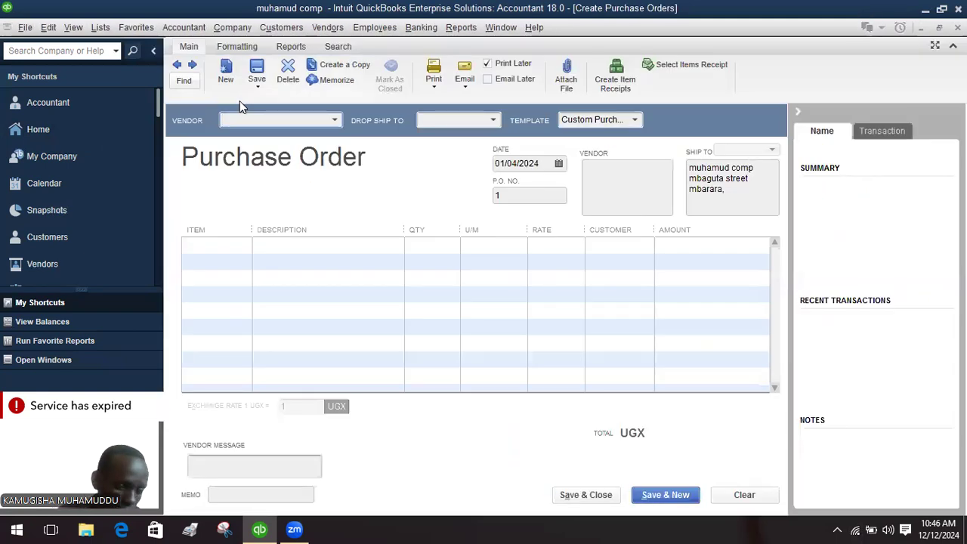
click(334, 120)
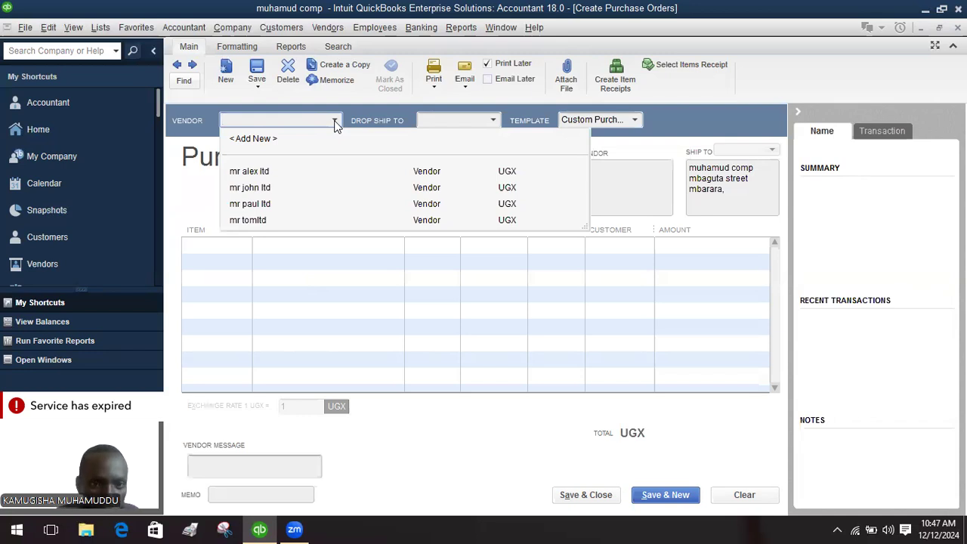
click(334, 121)
click(334, 122)
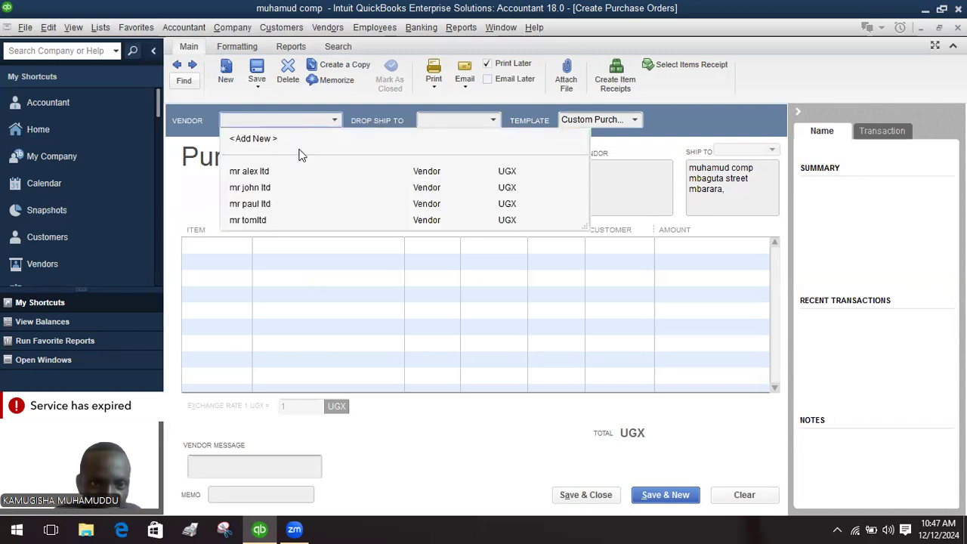
click(277, 188)
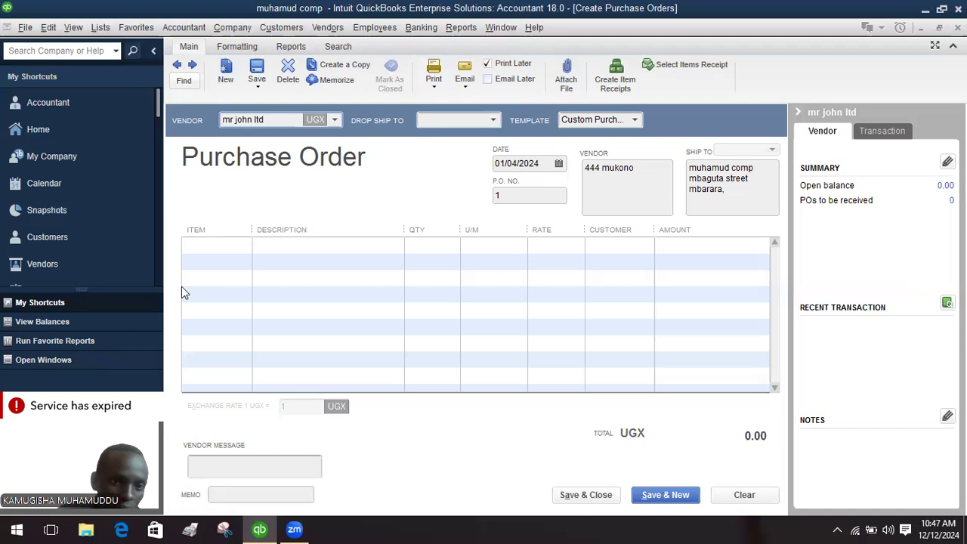
Add petrol with a quantity of 150 to the purchase order, then save and close it, accepting the past transaction date
click(234, 249)
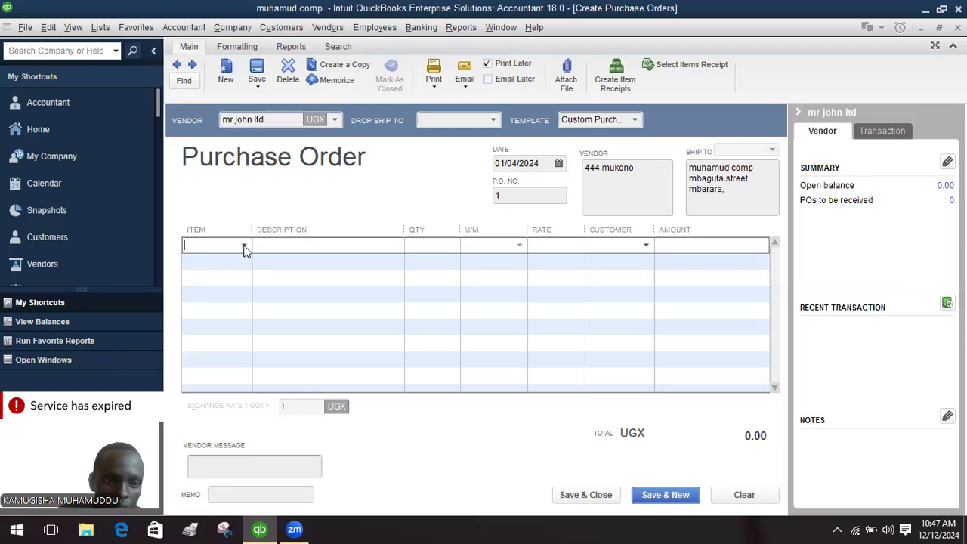
click(244, 248)
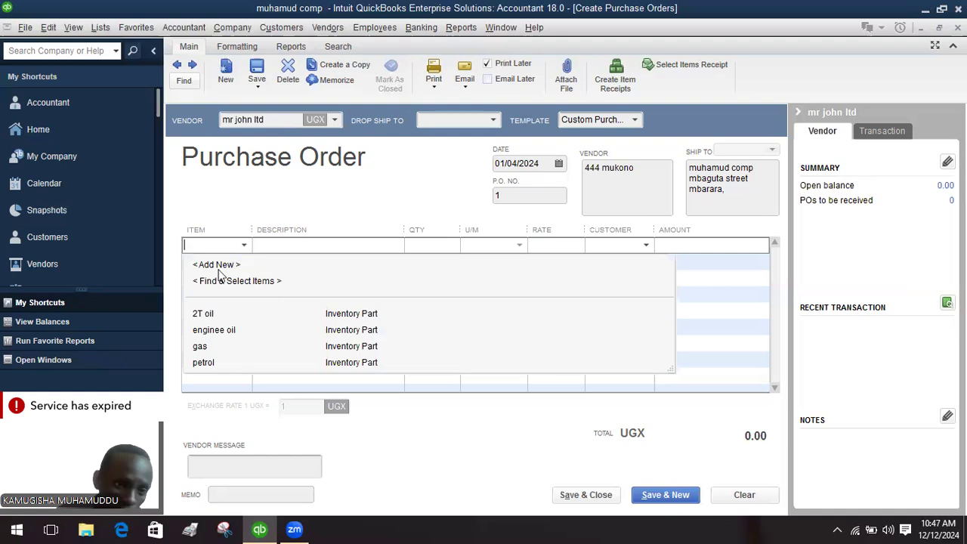
click(203, 362)
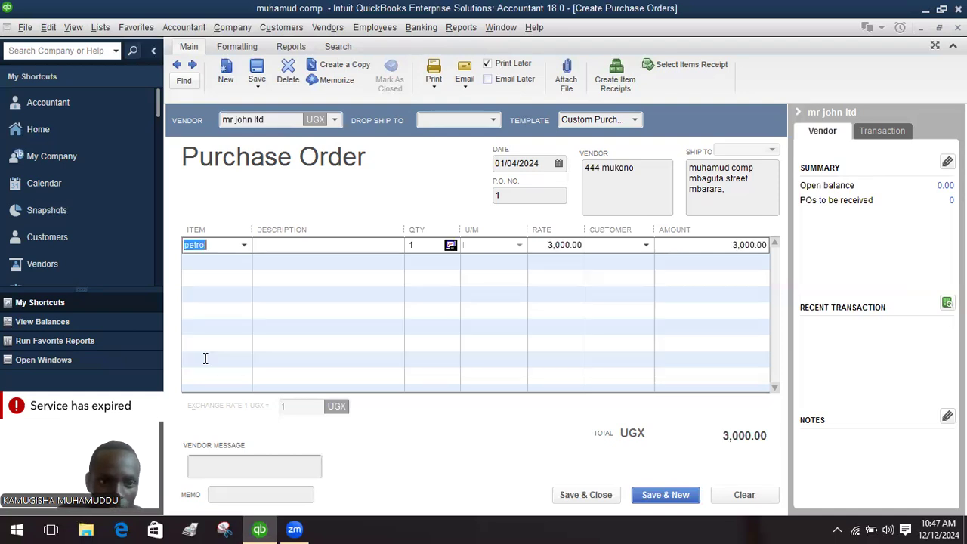
click(438, 242)
text(50)
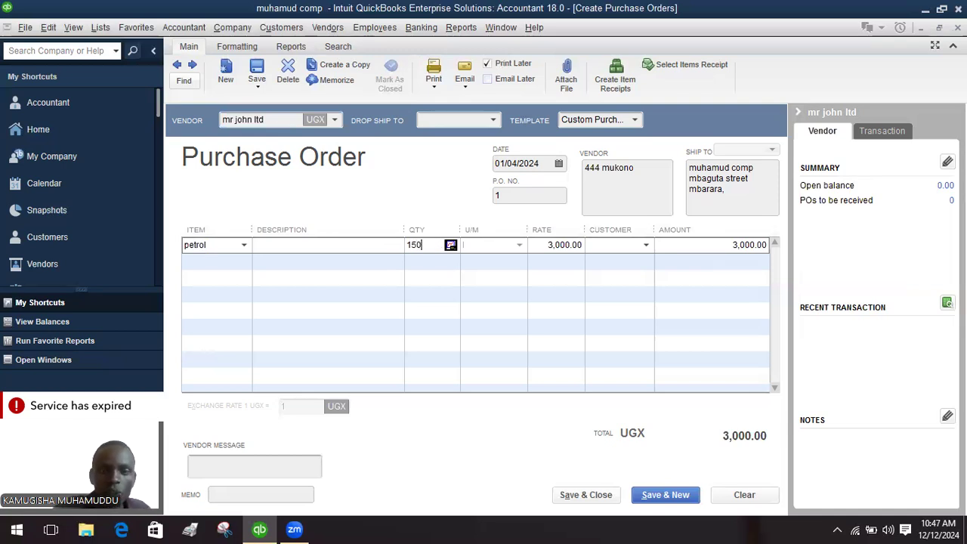
click(557, 261)
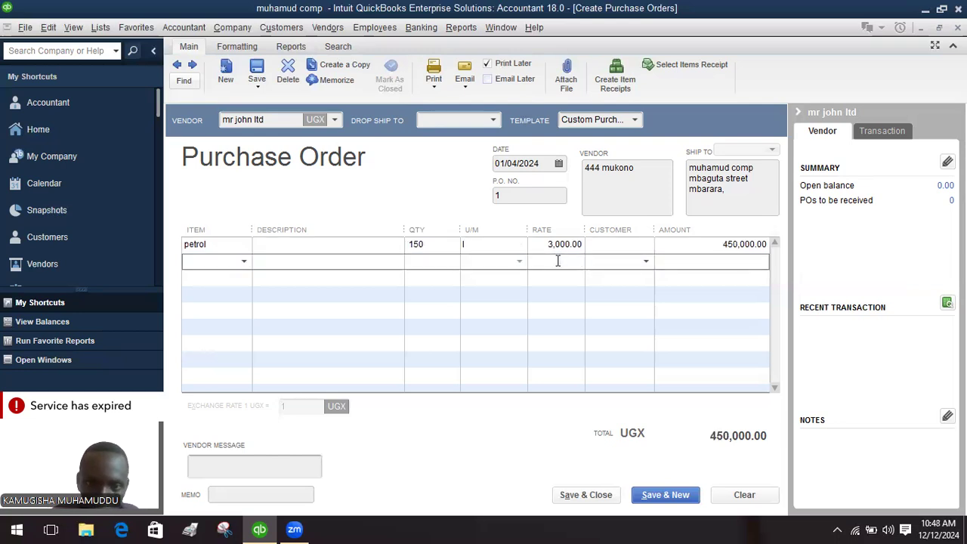
click(590, 499)
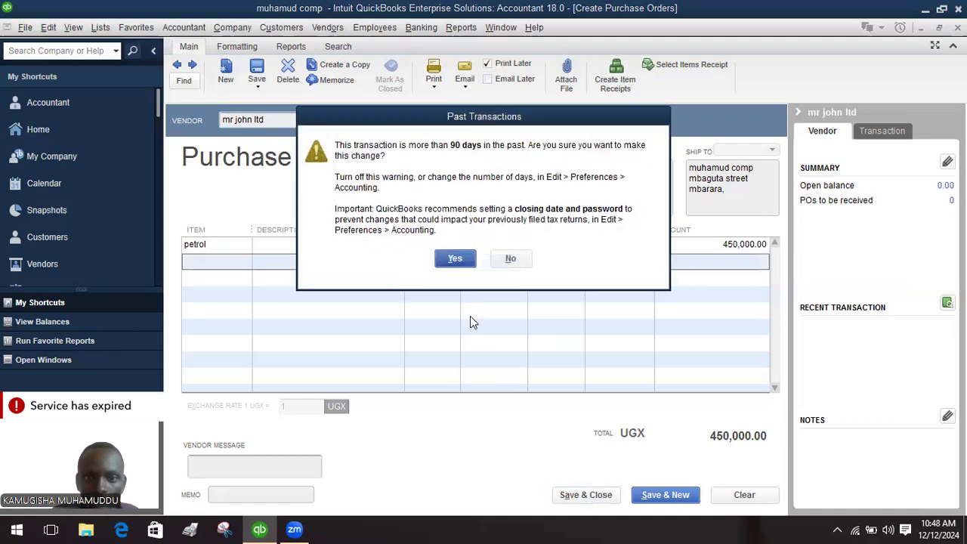
click(457, 259)
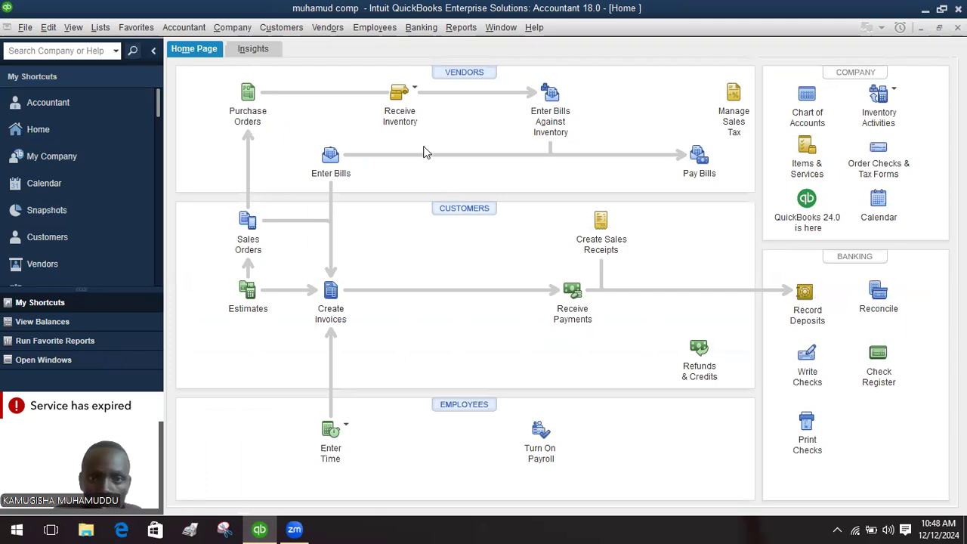
Receive inventory with a bill from mr john ltd against the vendor's open purchase order dated 01/04/2024
click(401, 123)
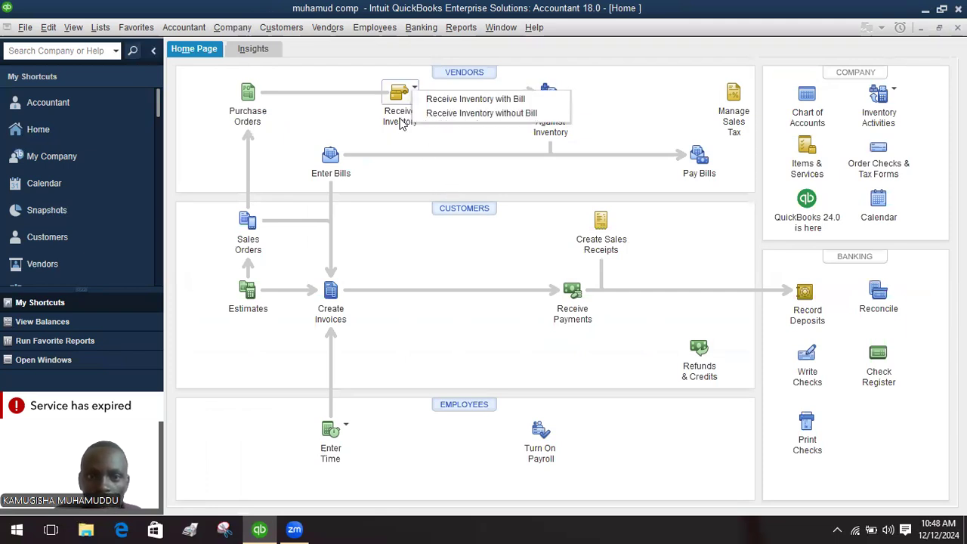
click(443, 96)
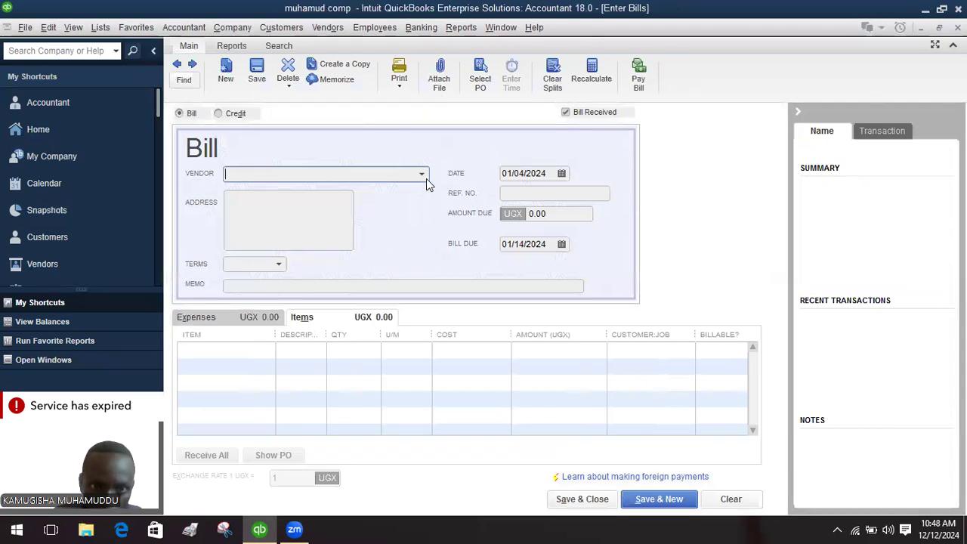
click(422, 175)
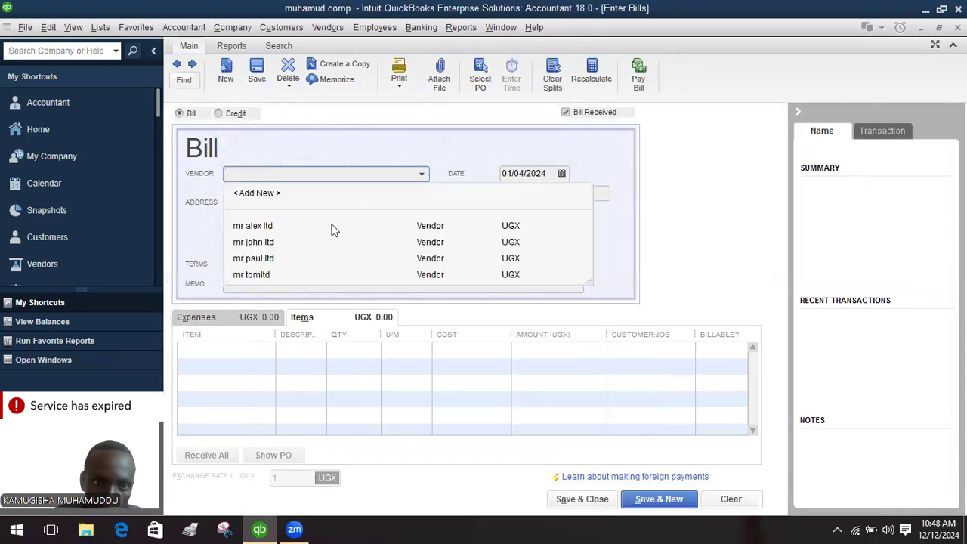
click(284, 243)
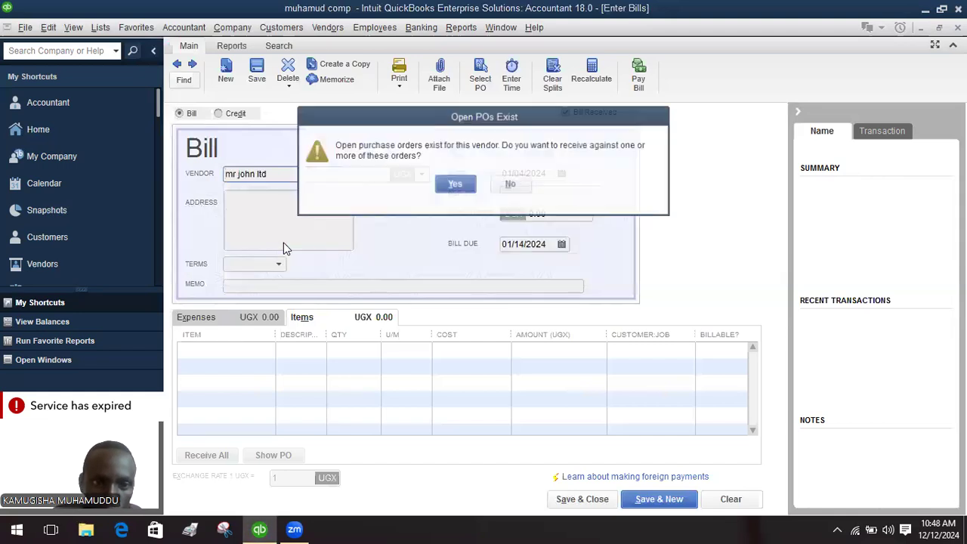
click(464, 191)
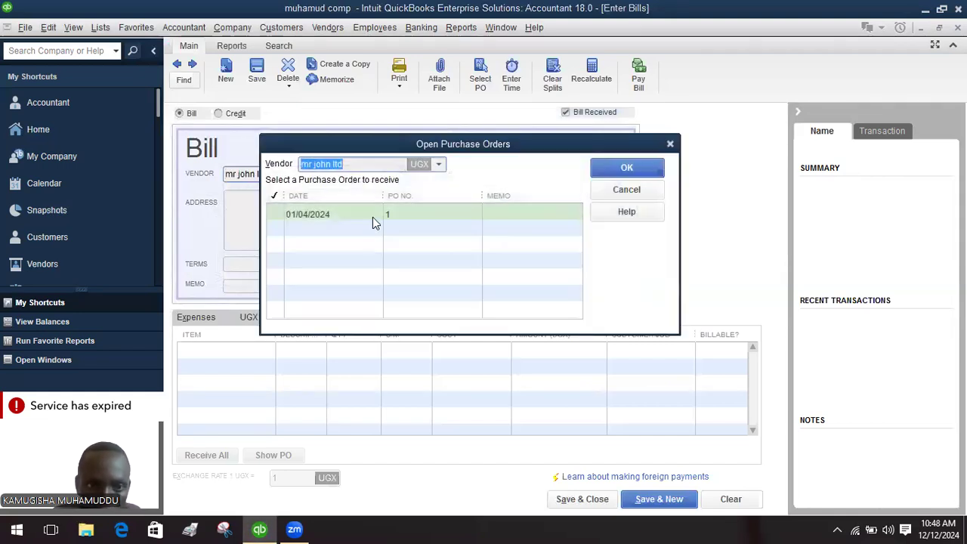
click(283, 212)
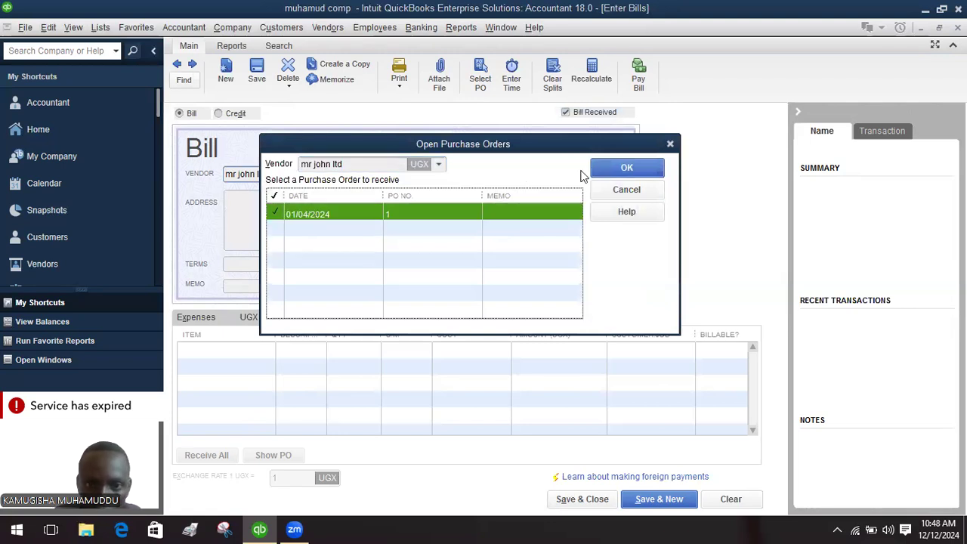
click(606, 174)
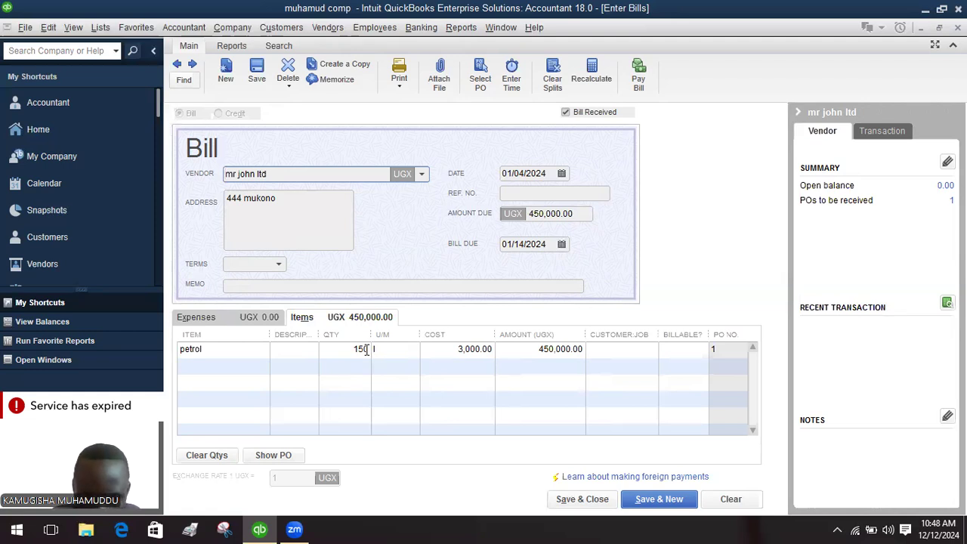
Set the received petrol quantity to 100, then save and close the bill, accepting the past transaction date
click(365, 349)
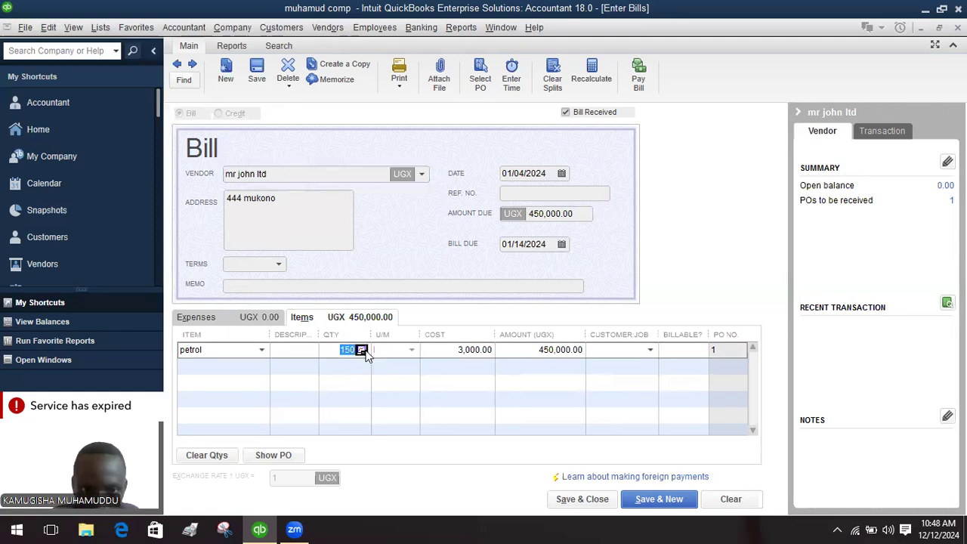
key(BackSpace)
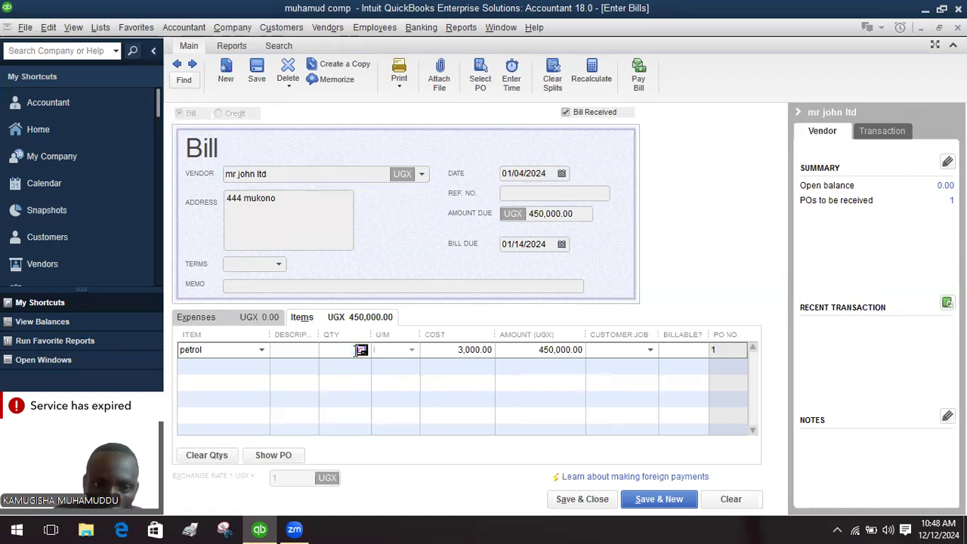
text(100)
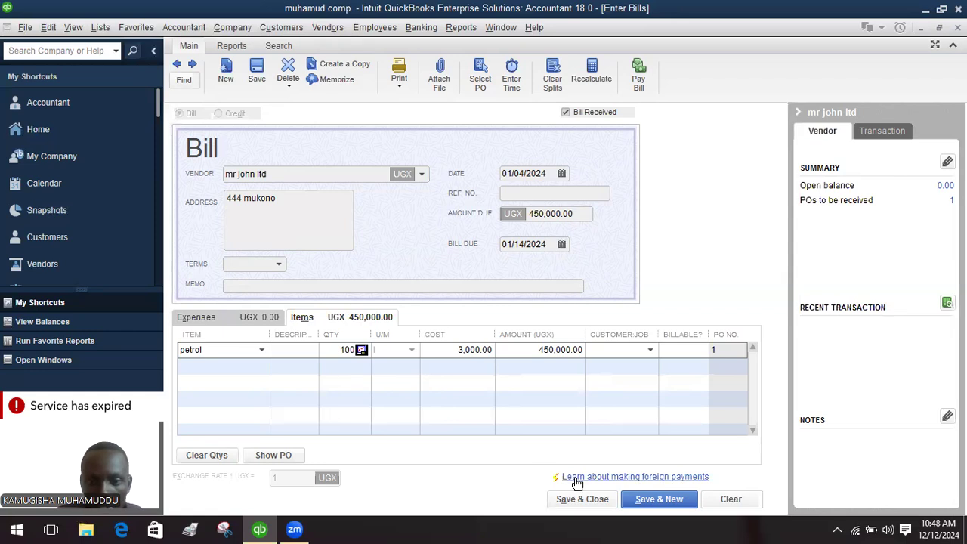
click(511, 402)
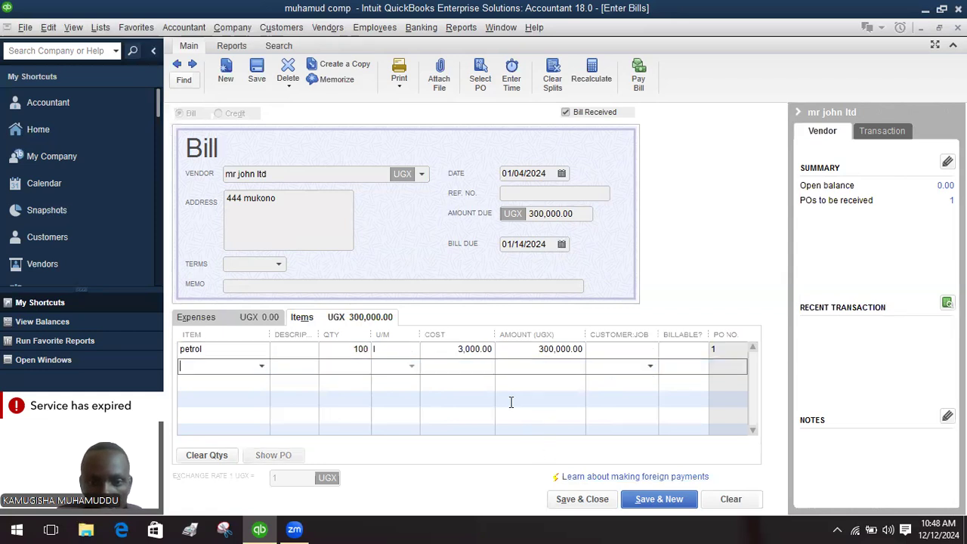
click(597, 499)
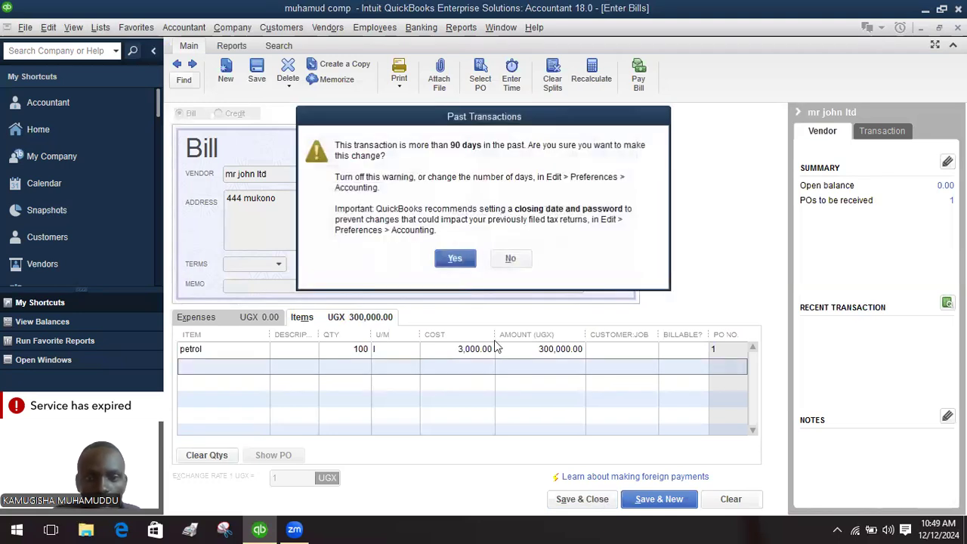
click(467, 258)
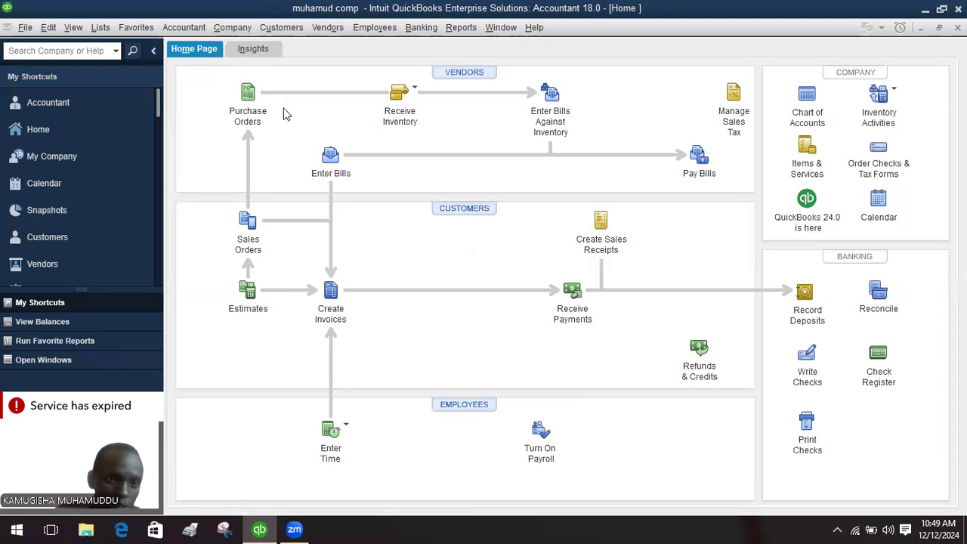
Start a new purchase order for vendor mr alex ltd and choose gas as its first item
click(247, 111)
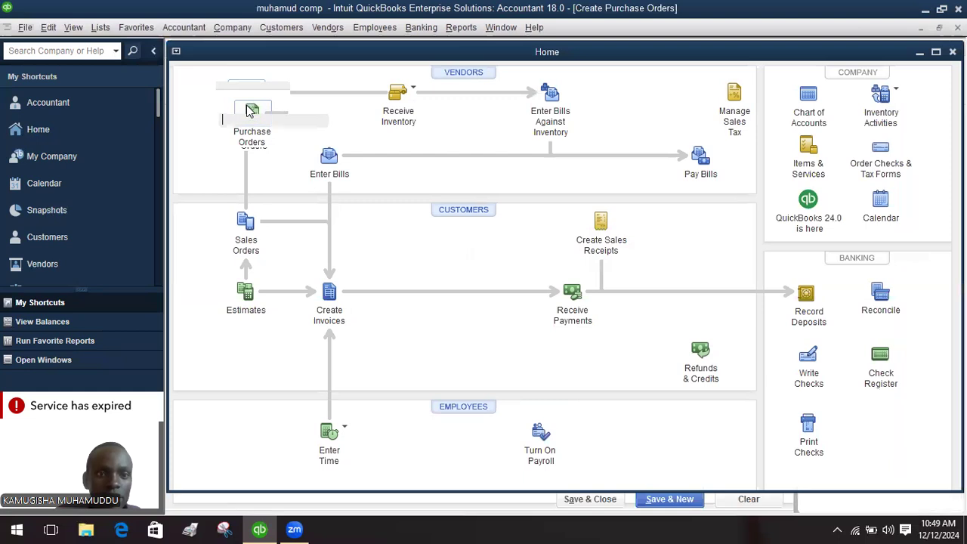
click(335, 120)
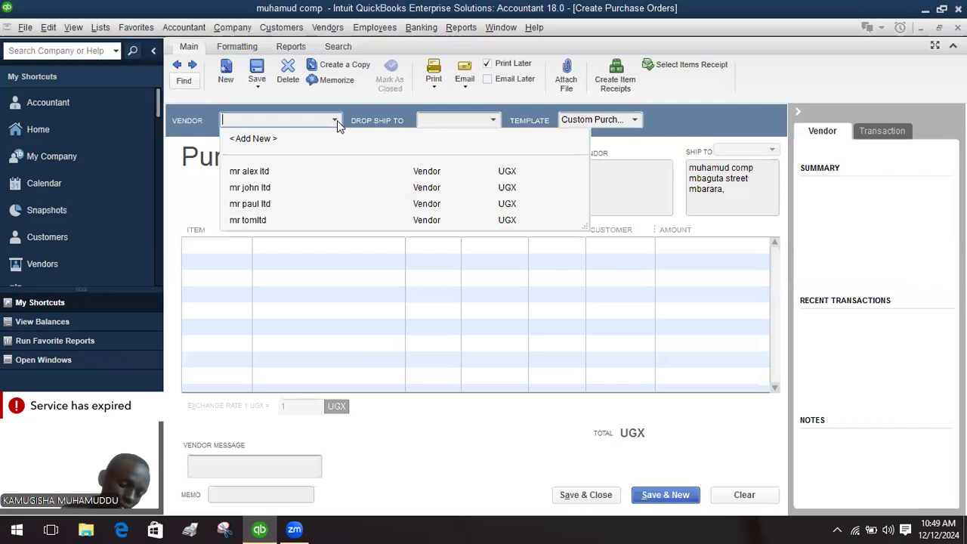
click(283, 167)
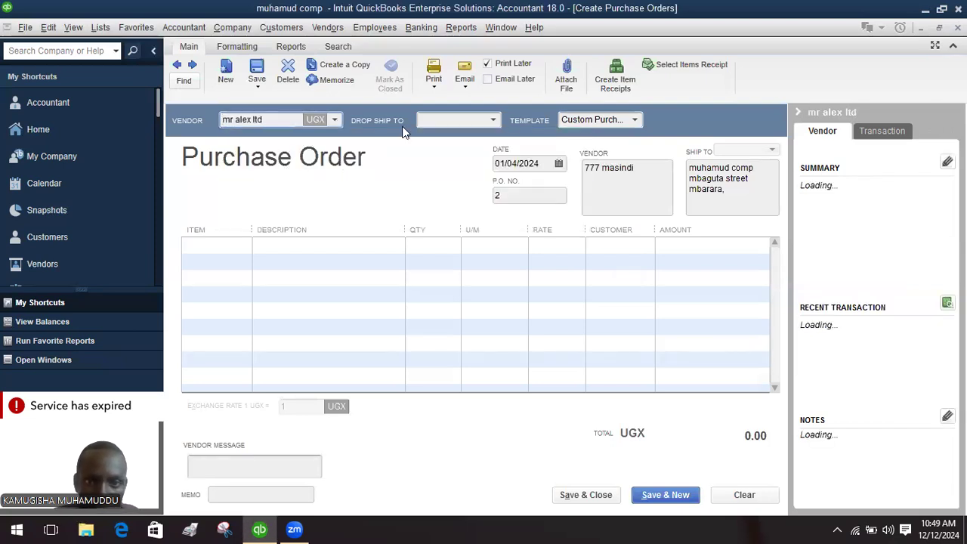
click(247, 244)
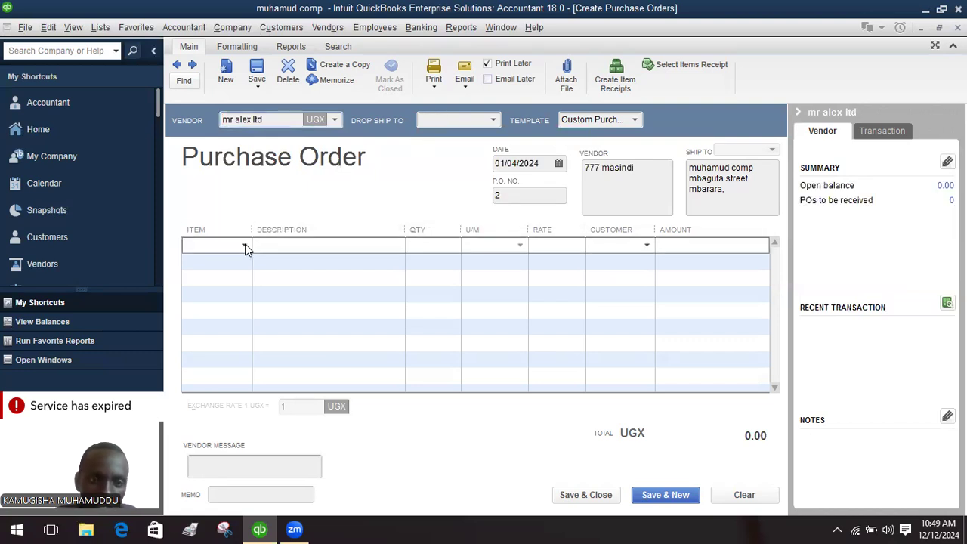
click(244, 246)
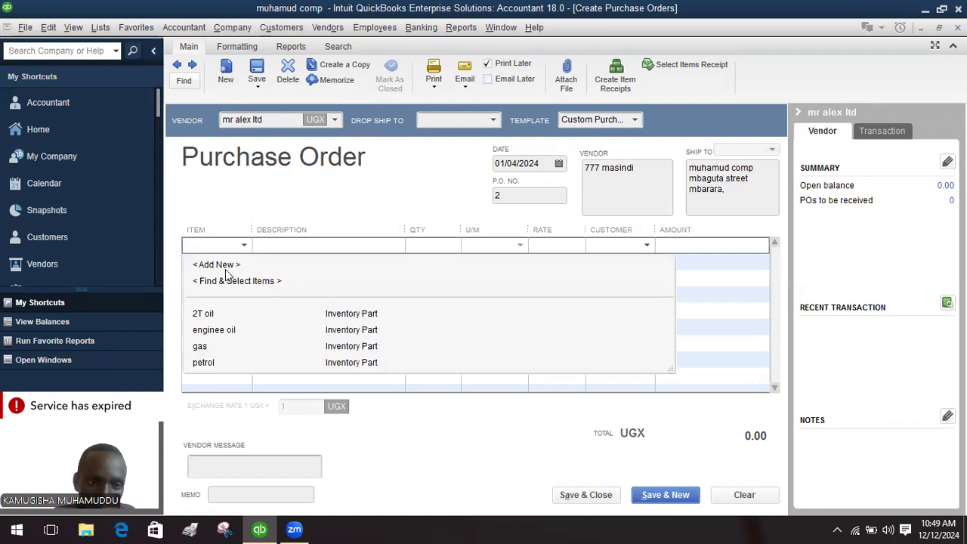
click(214, 346)
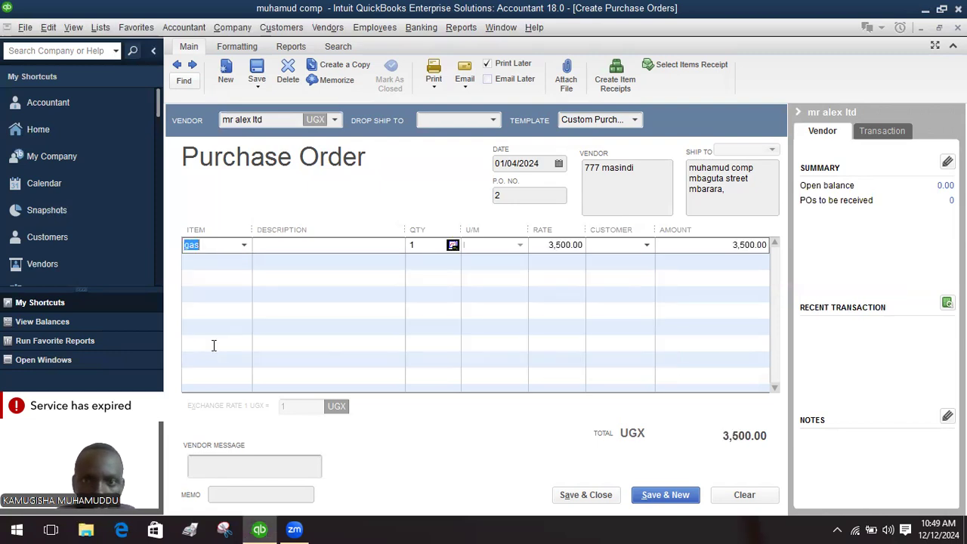
Set the gas quantity to 300, then save and close the purchase order, accepting the past transaction date
click(427, 246)
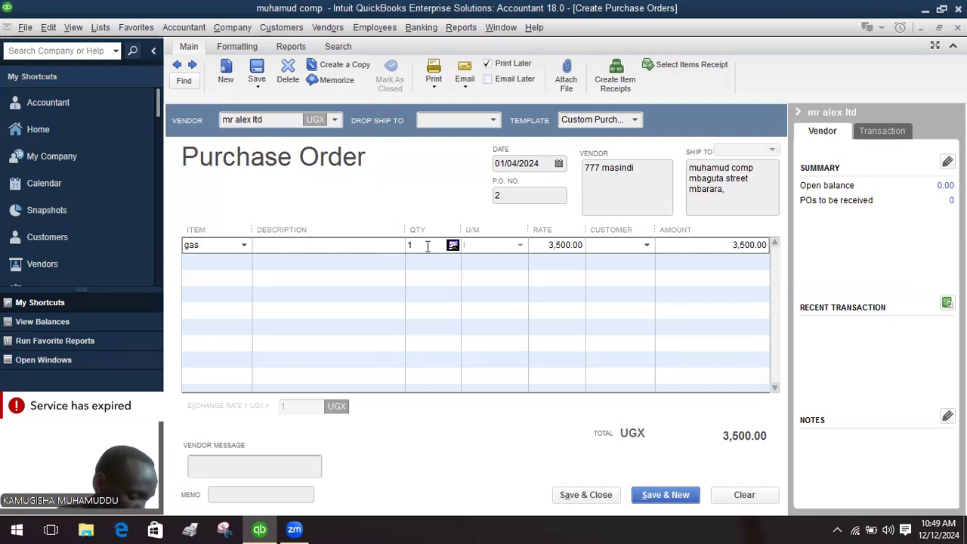
key(BackSpace)
text(300)
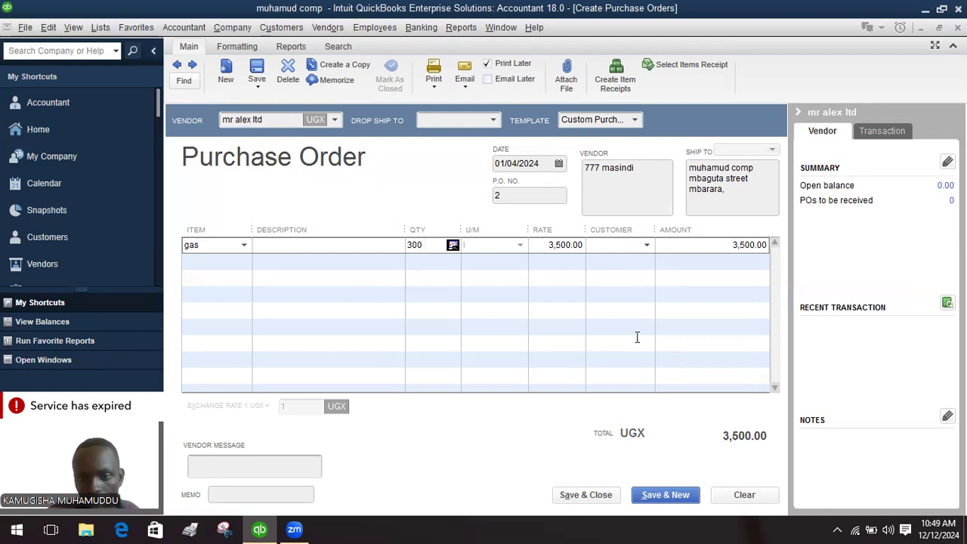
click(565, 371)
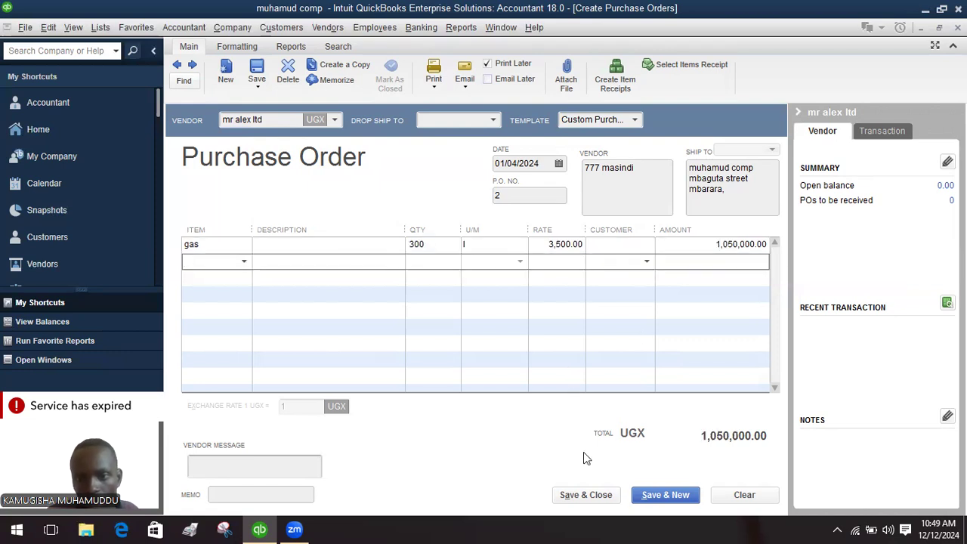
click(593, 499)
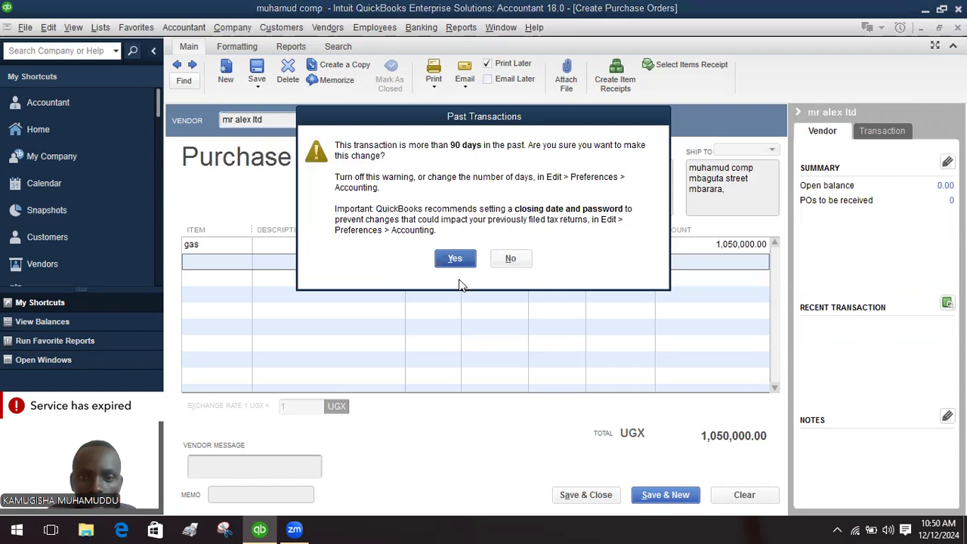
click(455, 259)
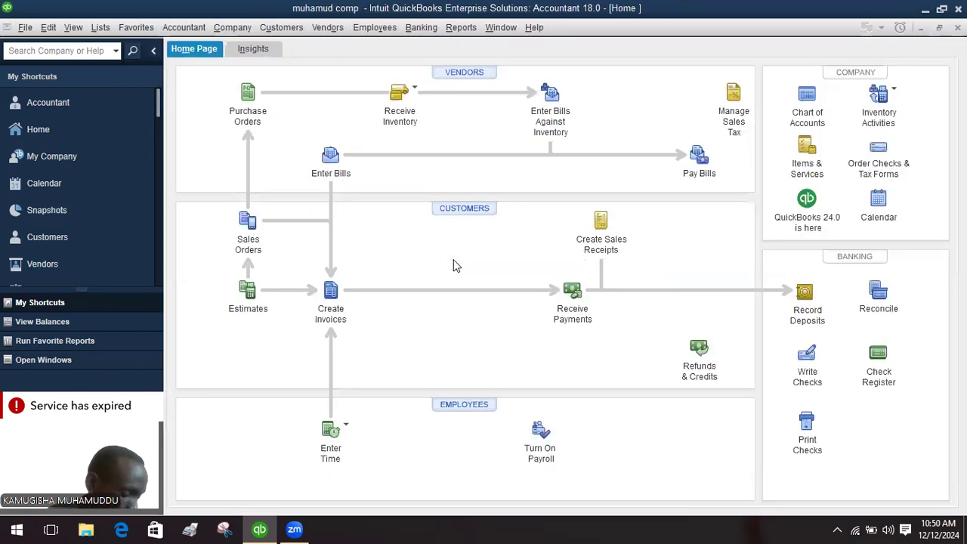
Receive inventory with a bill from mr alex ltd against purchase order 2, then save and close the bill, accepting the past transaction date
click(407, 113)
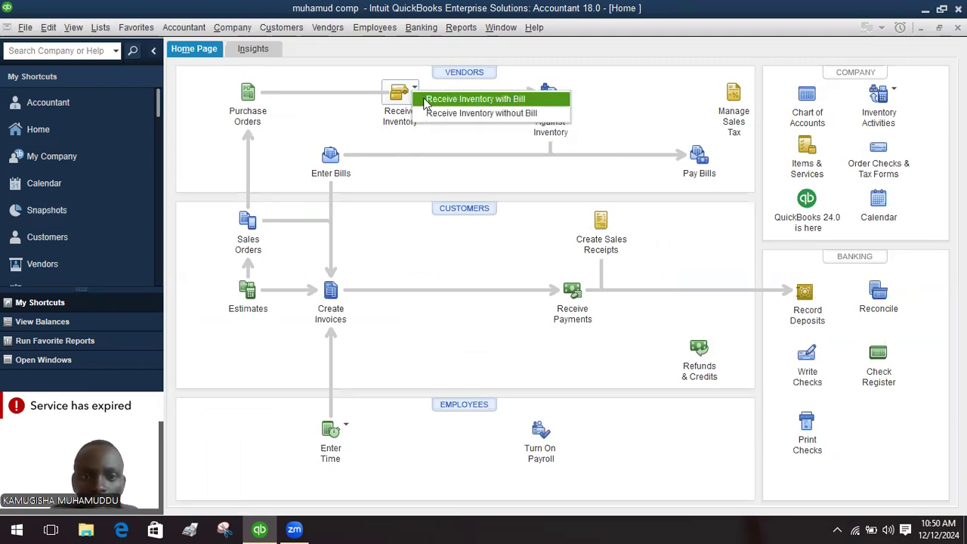
click(438, 103)
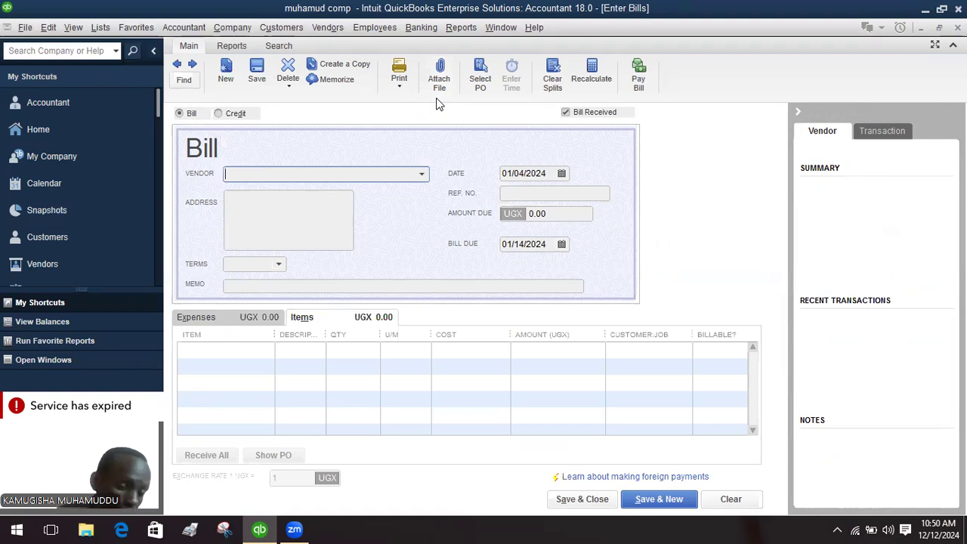
click(422, 176)
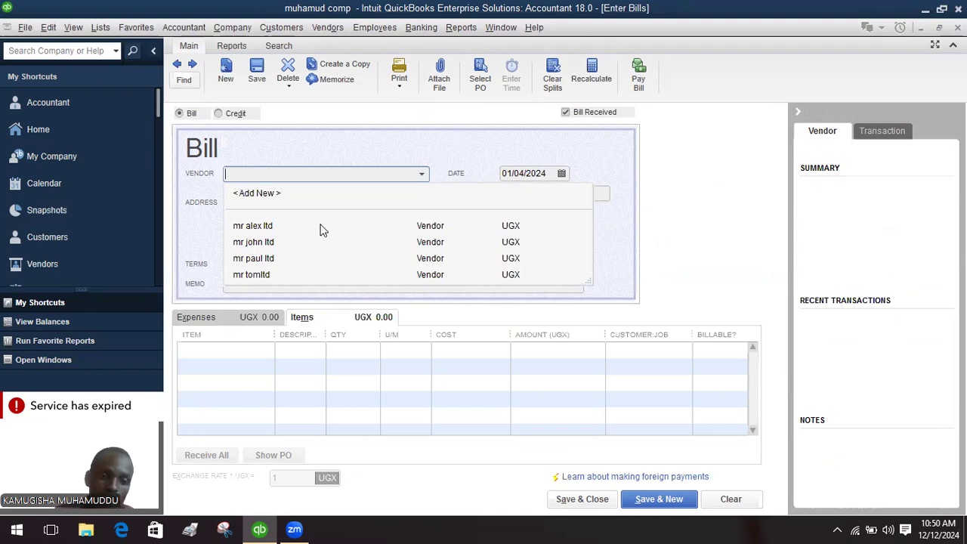
click(308, 227)
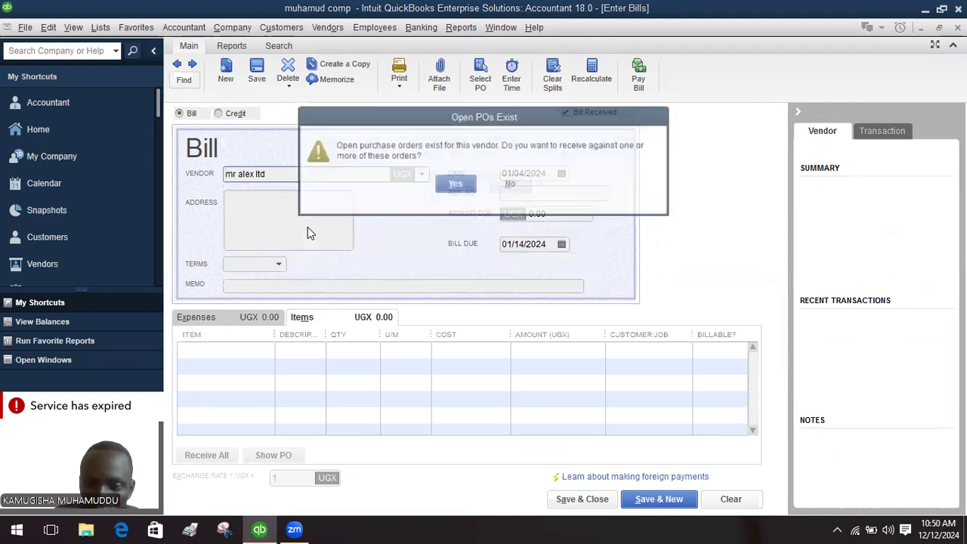
click(450, 183)
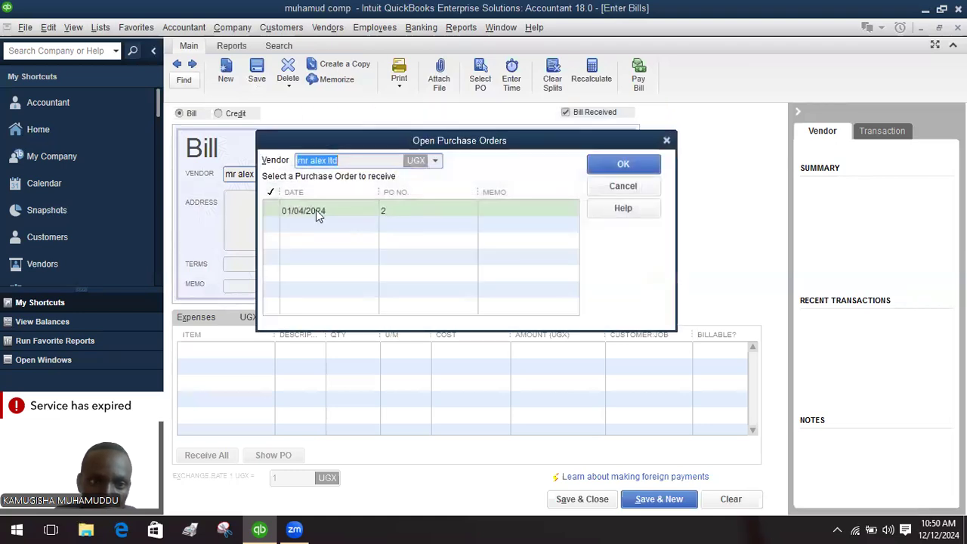
click(278, 212)
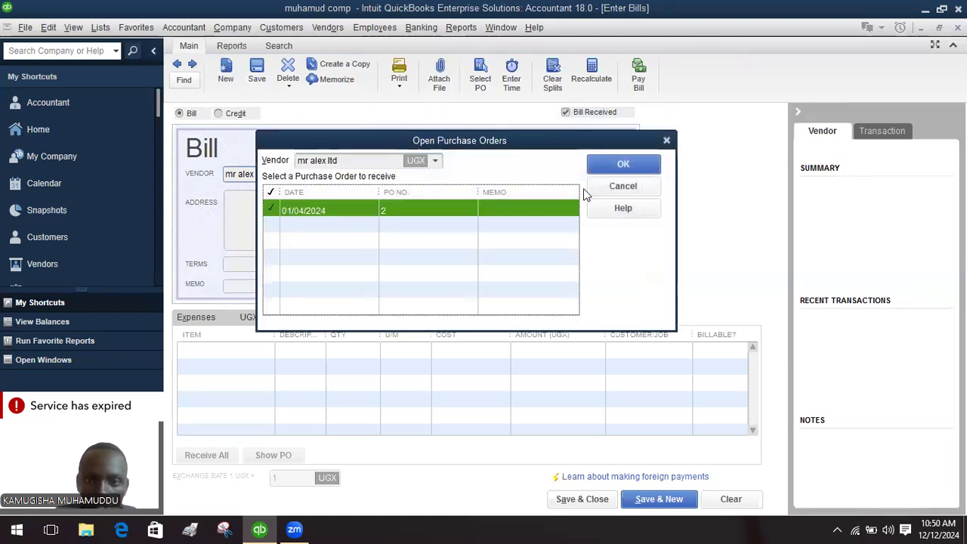
click(621, 168)
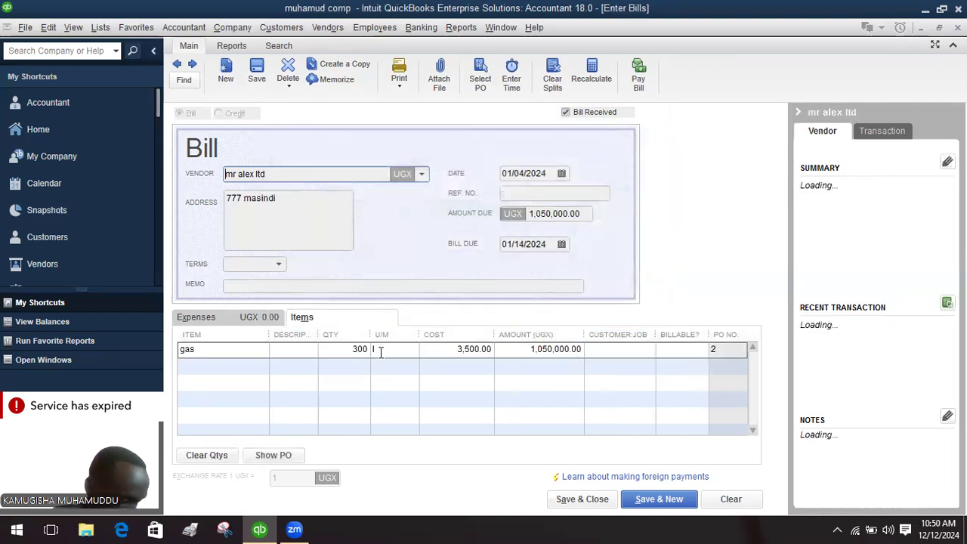
click(601, 504)
click(455, 261)
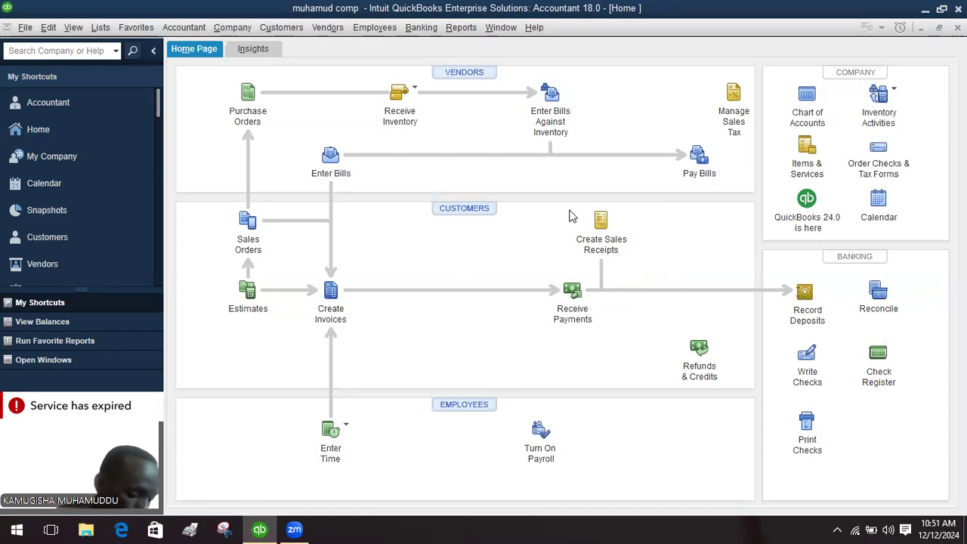
Start a new purchase order for vendor mr tomltd and choose enginee oil as its first item
click(259, 112)
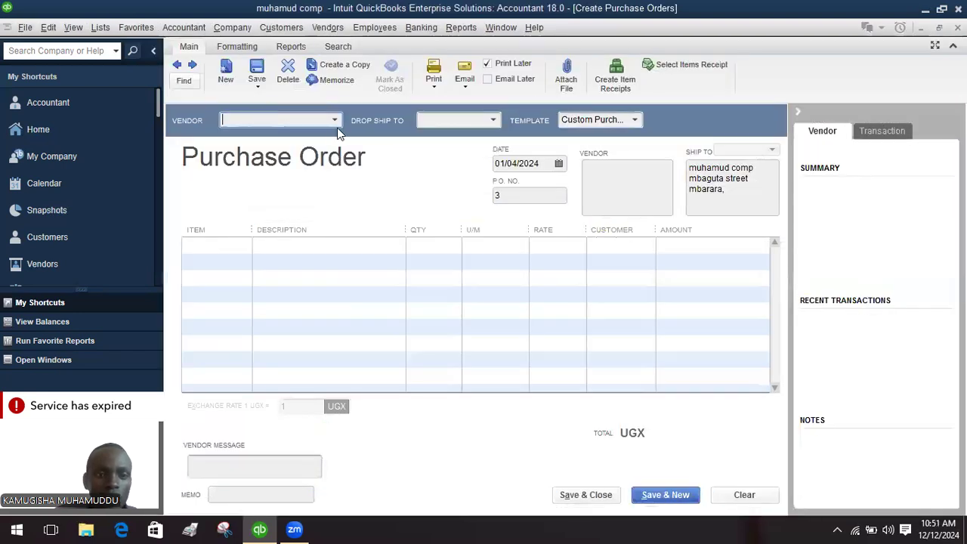
click(335, 119)
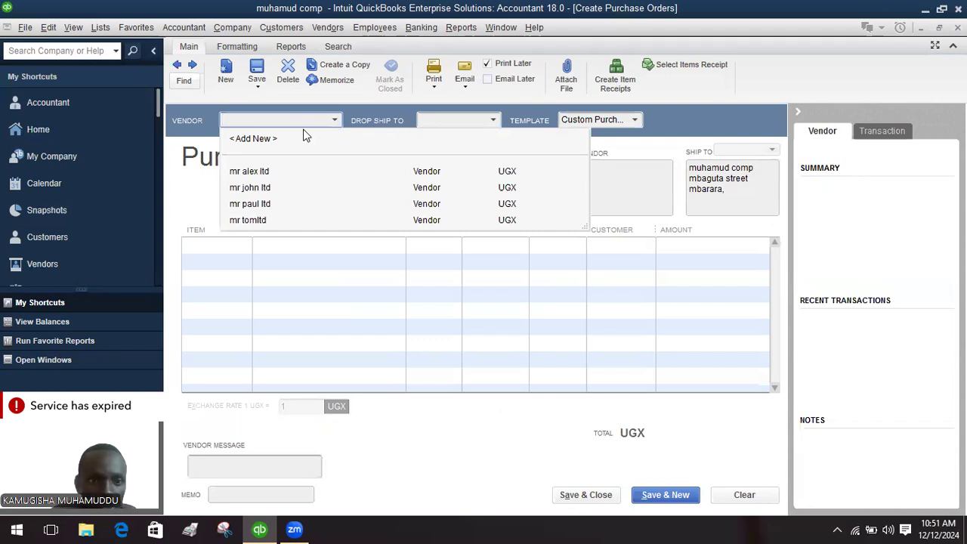
click(271, 217)
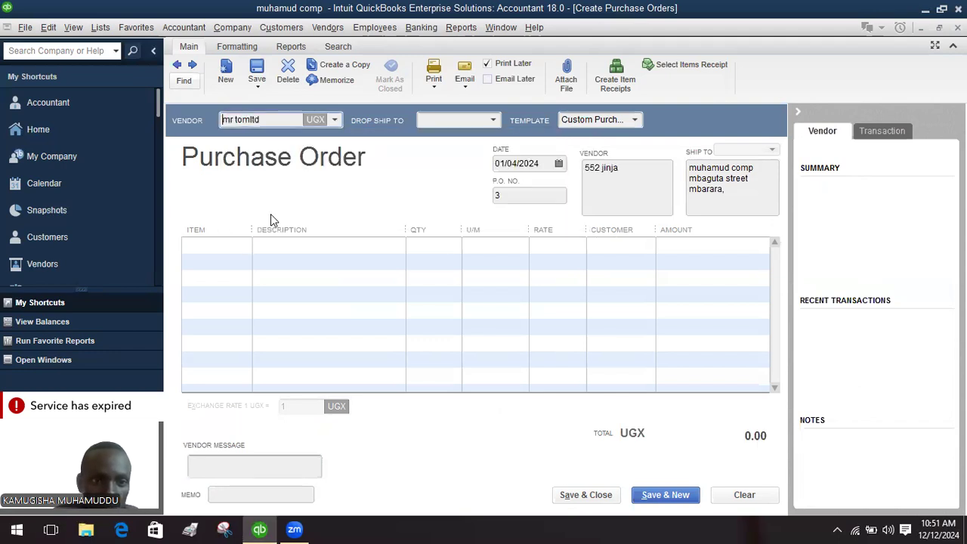
click(240, 249)
click(244, 246)
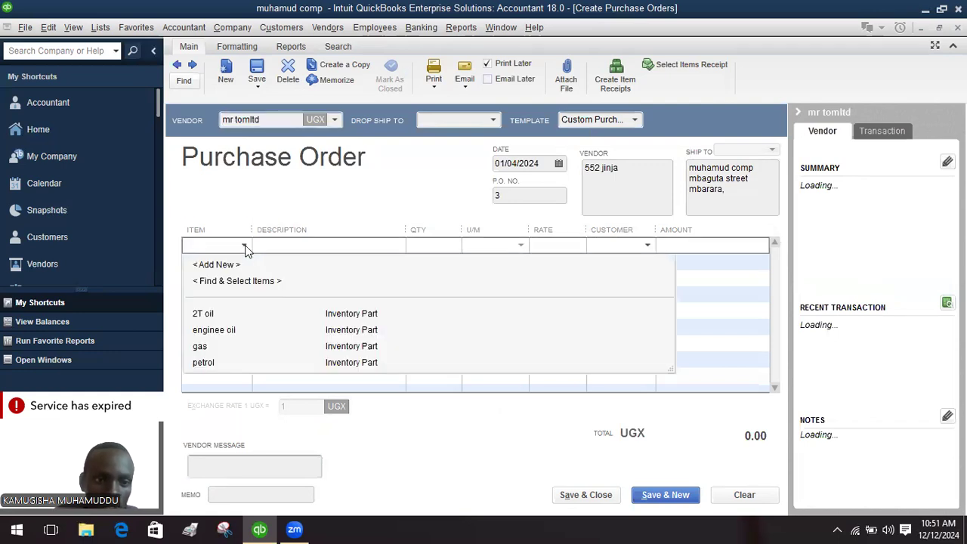
click(198, 328)
click(198, 326)
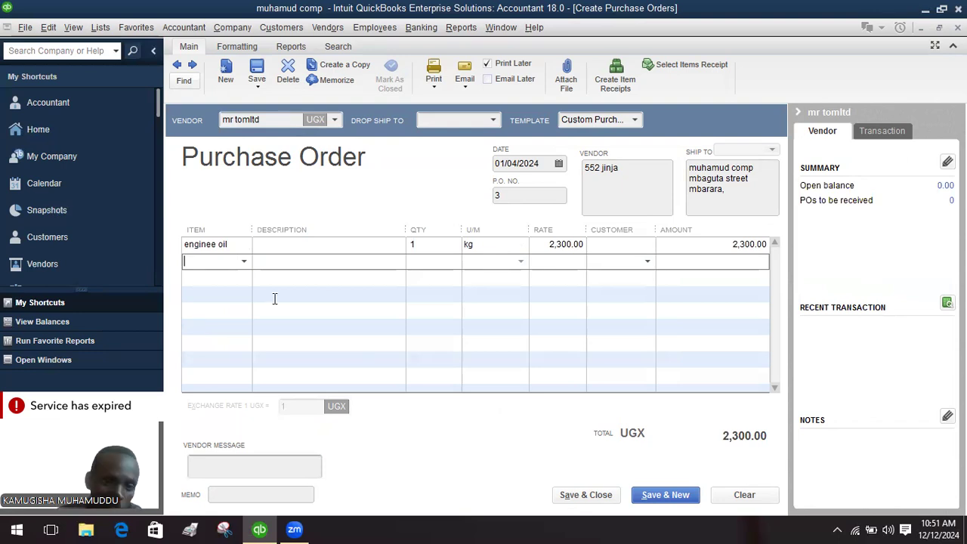
Set the enginee oil quantity to 450, then save and close the purchase order, accepting the past transaction date
click(420, 244)
key(BackSpace)
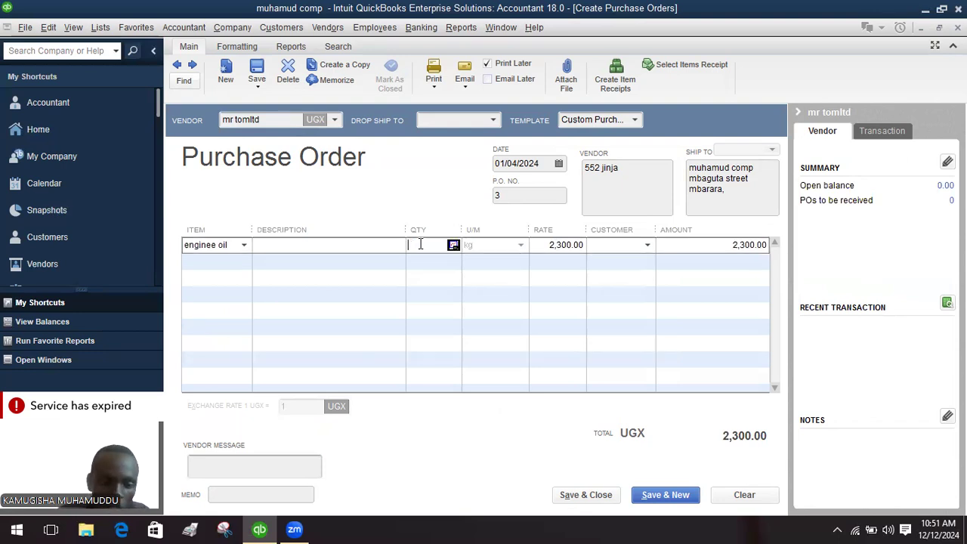
text(450)
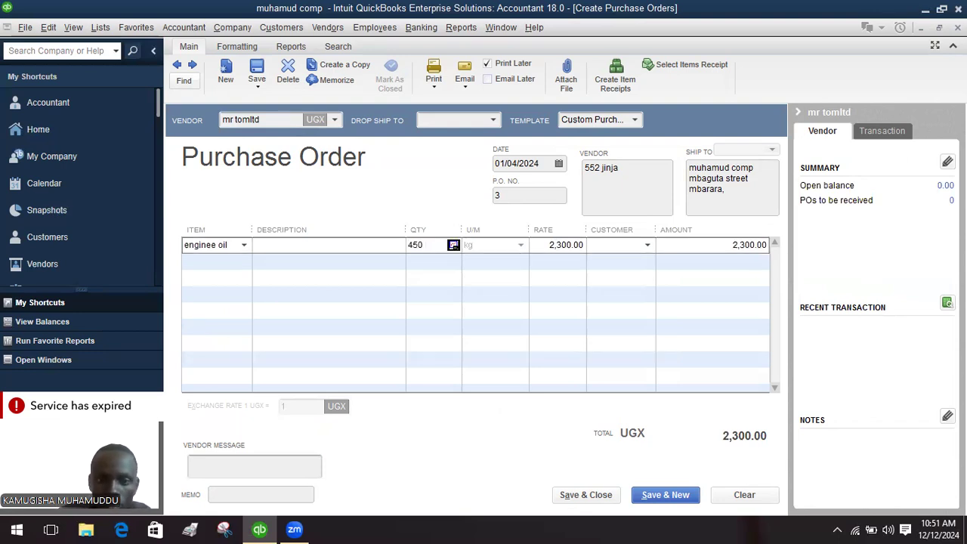
click(526, 259)
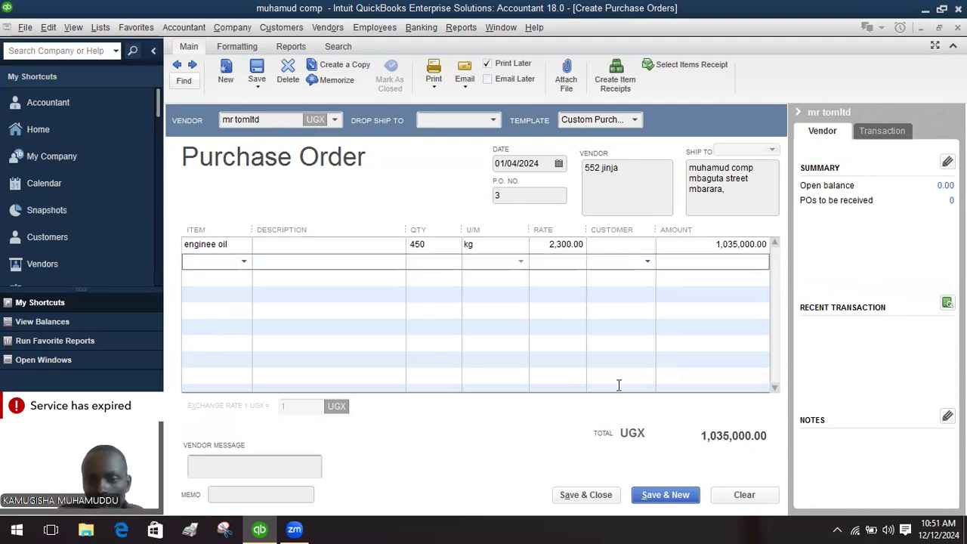
click(594, 496)
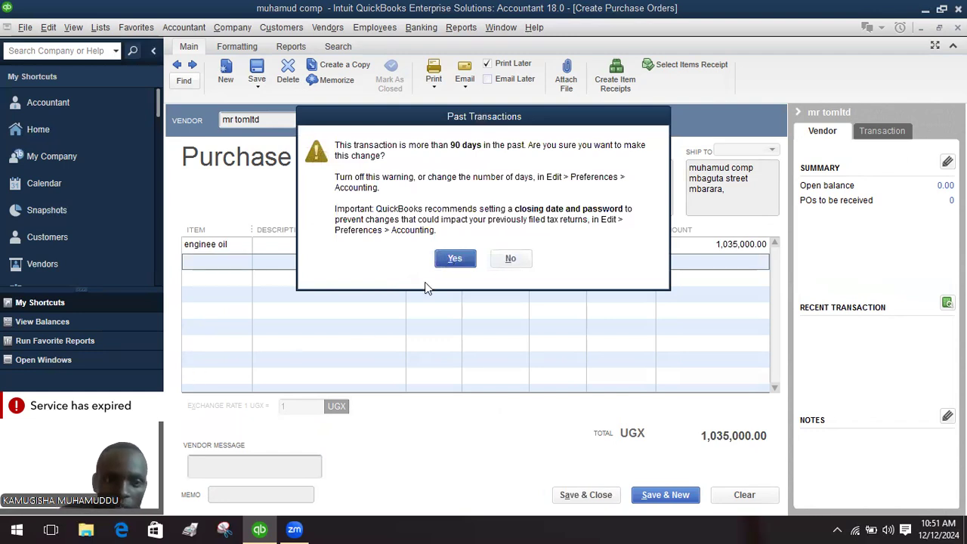
click(454, 261)
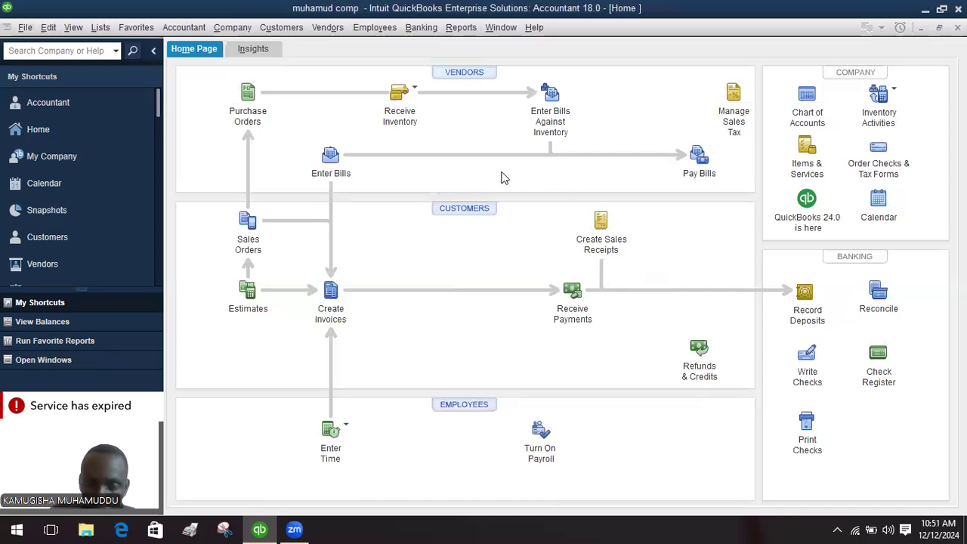
Receive inventory with a bill from mr tomltd against purchase order 3, then save and close the bill, accepting the past transaction date
click(413, 119)
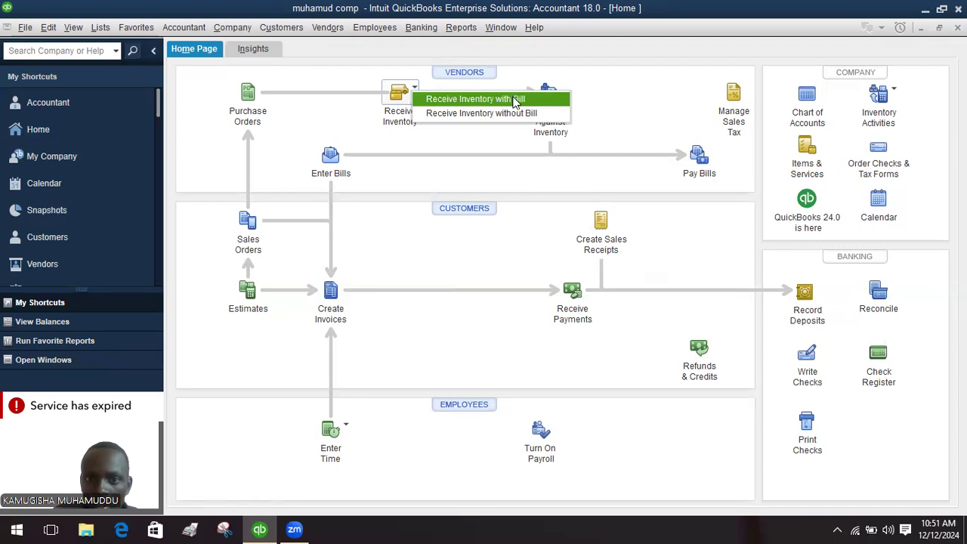
click(525, 98)
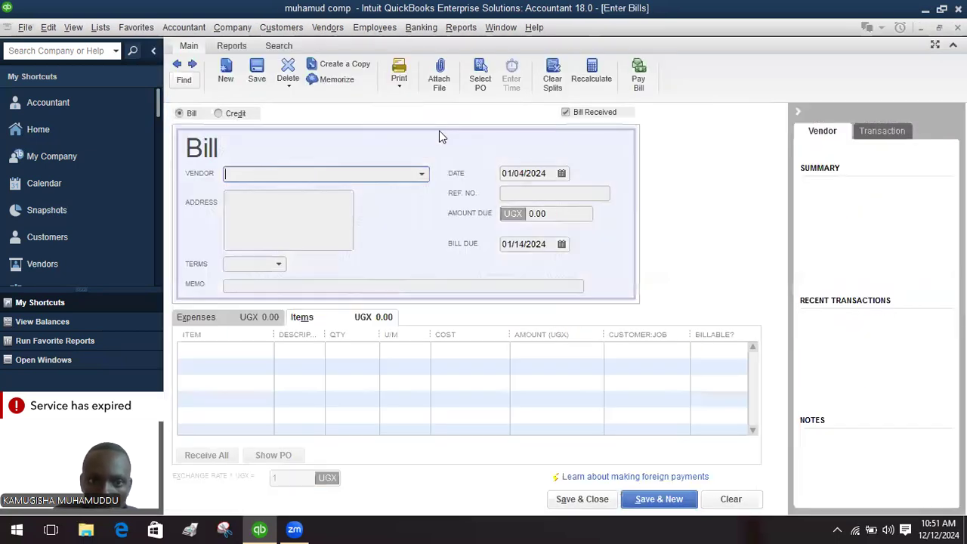
click(423, 174)
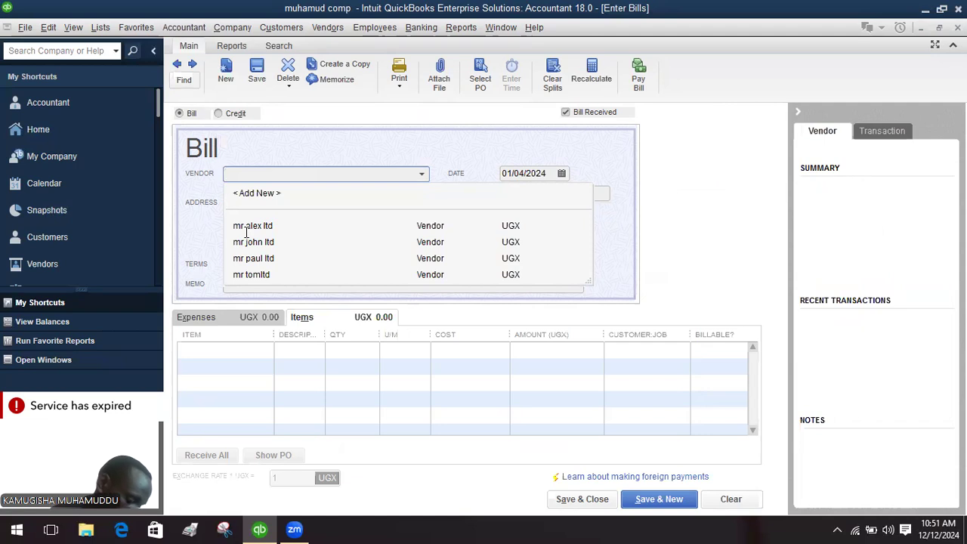
click(261, 274)
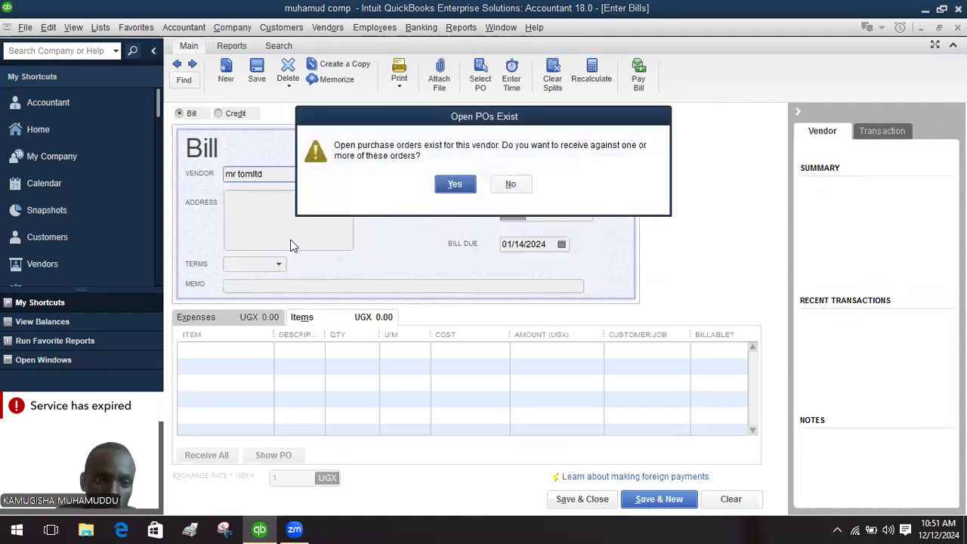
click(456, 189)
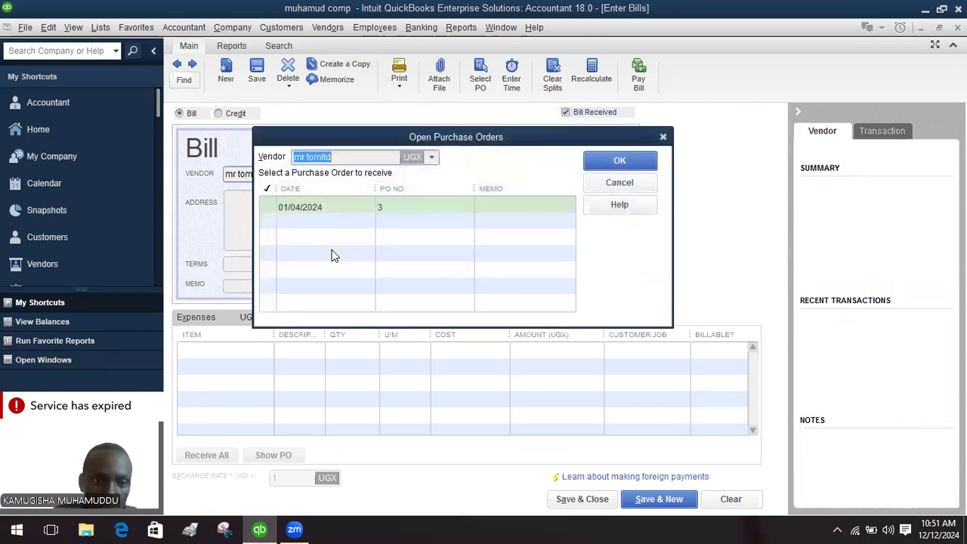
click(271, 208)
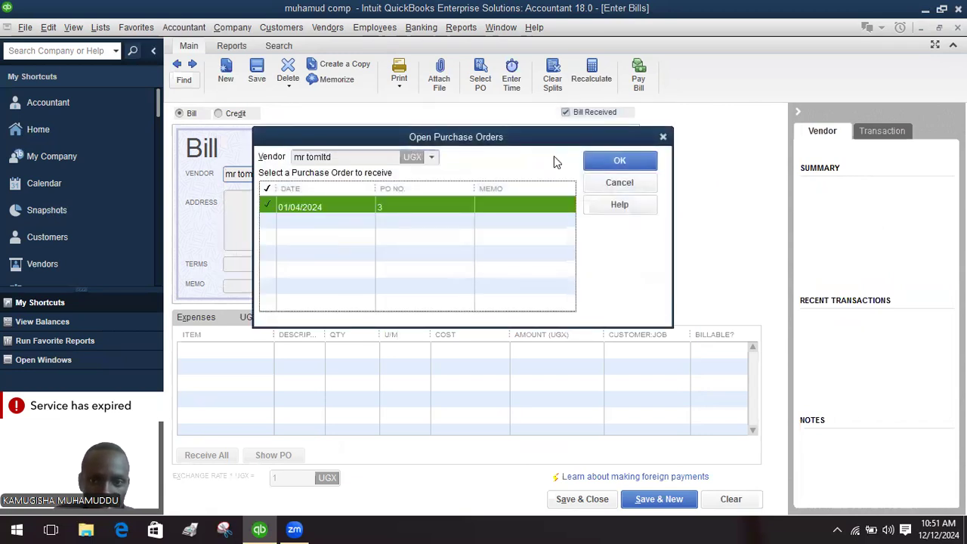
click(601, 161)
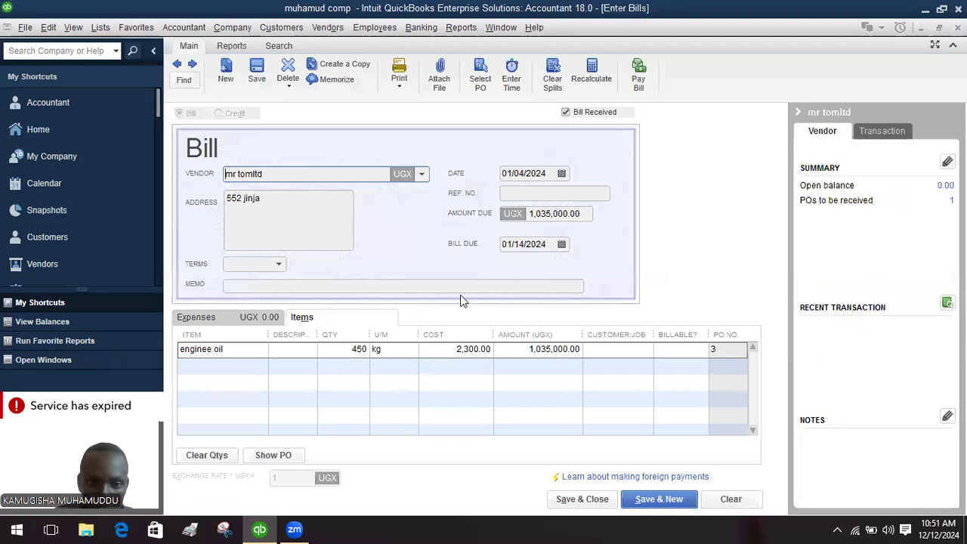
click(581, 499)
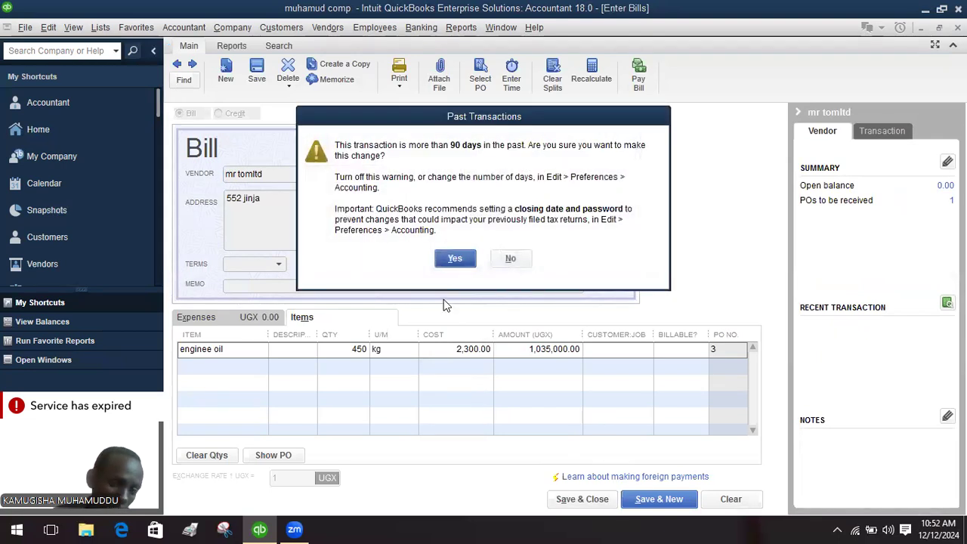
click(447, 261)
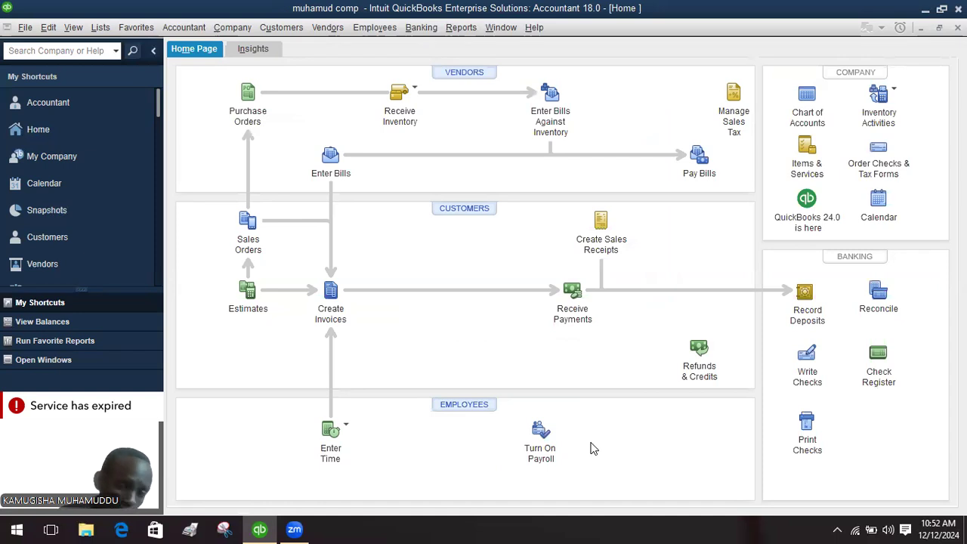
Start a new sales order for customer liverpool ltd and choose petrol as its first item
click(239, 229)
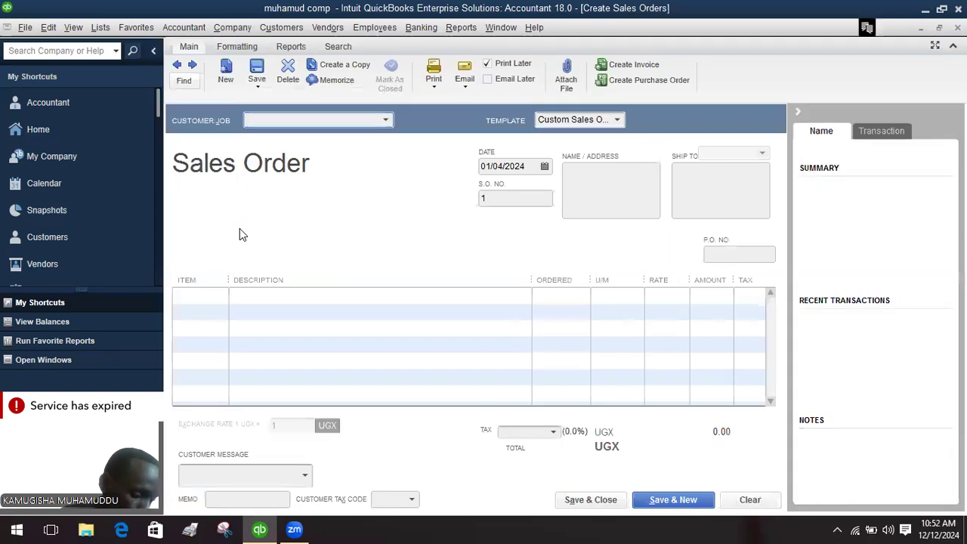
click(388, 120)
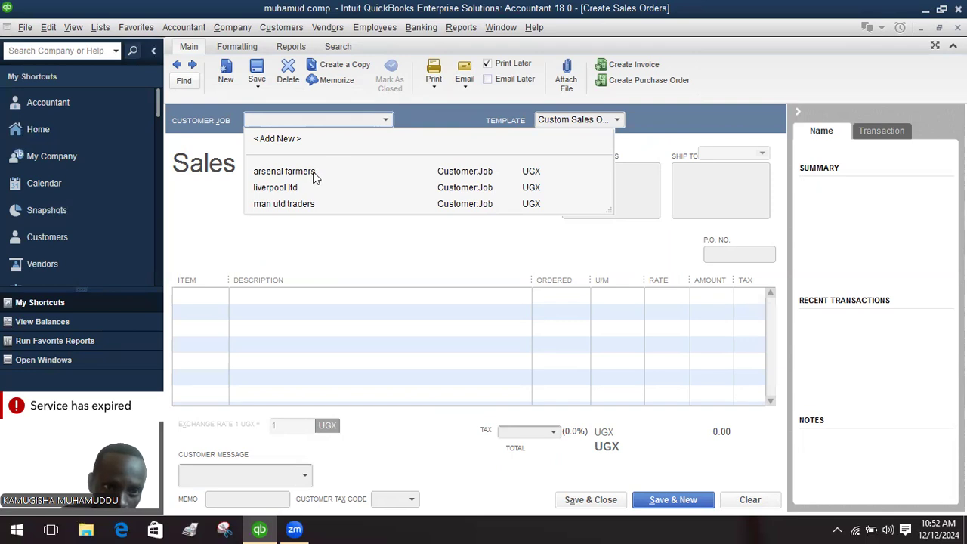
click(300, 188)
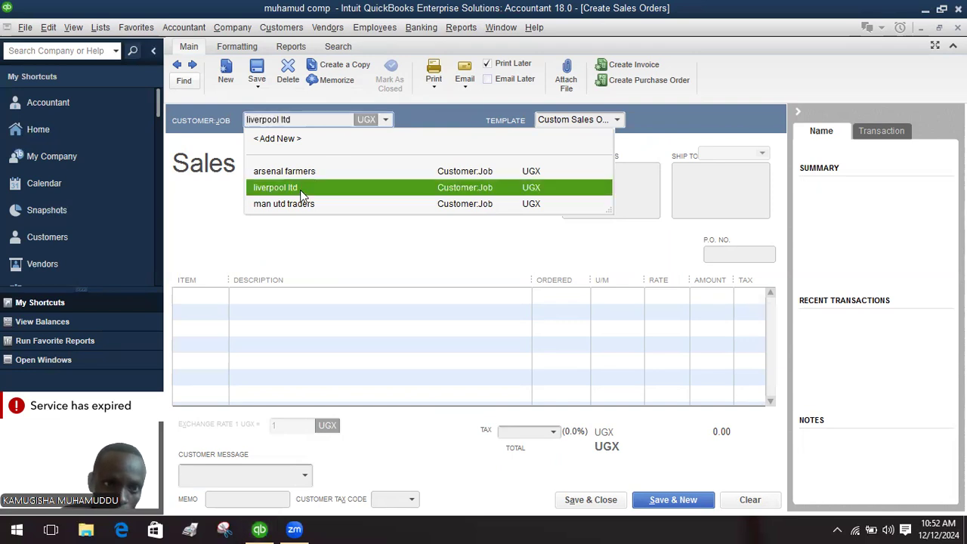
click(221, 299)
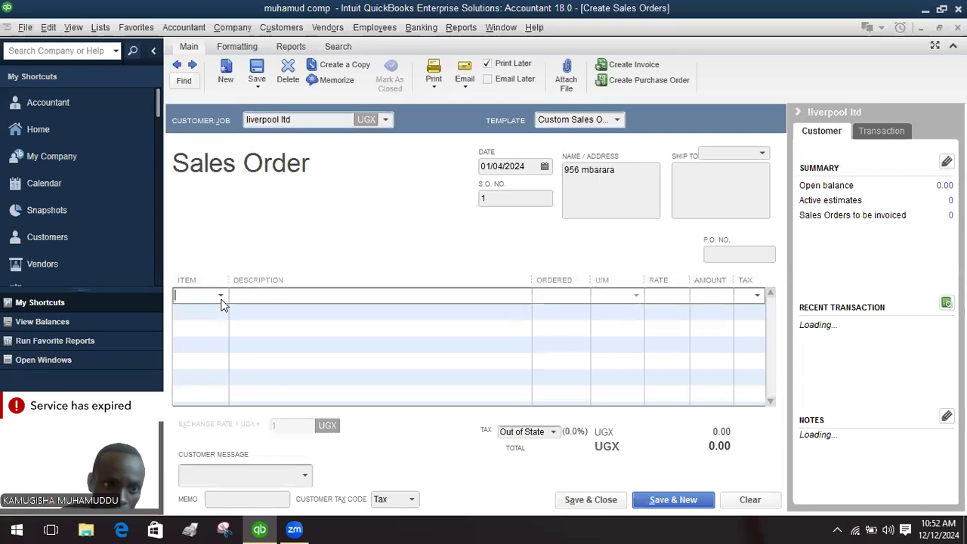
click(221, 297)
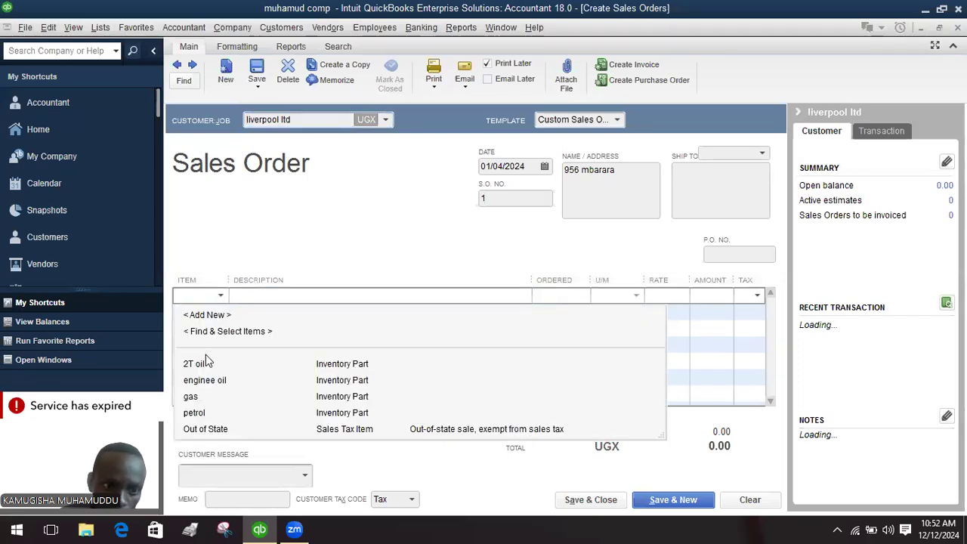
click(204, 413)
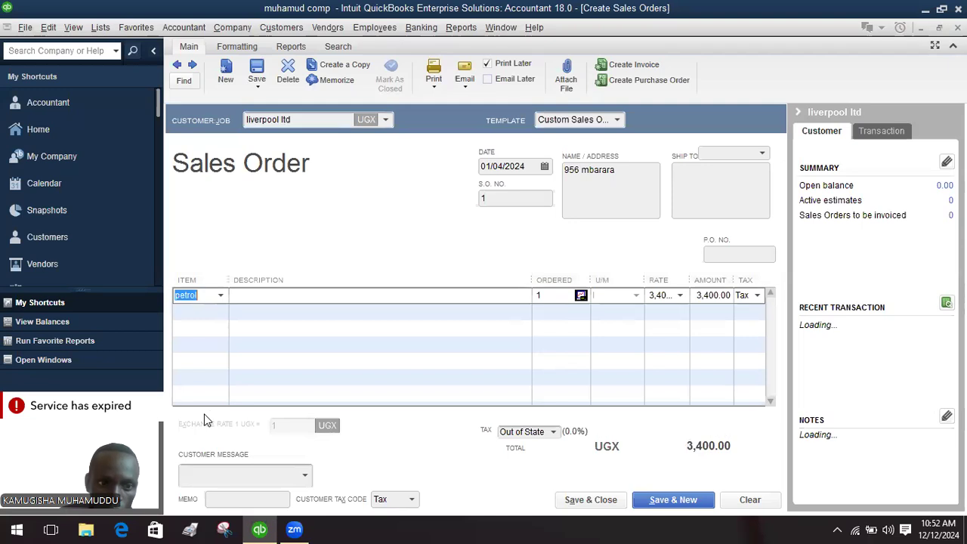
Set the ordered petrol quantity to 50 on the liverpool ltd sales order
click(553, 292)
key(BackSpace)
text(50)
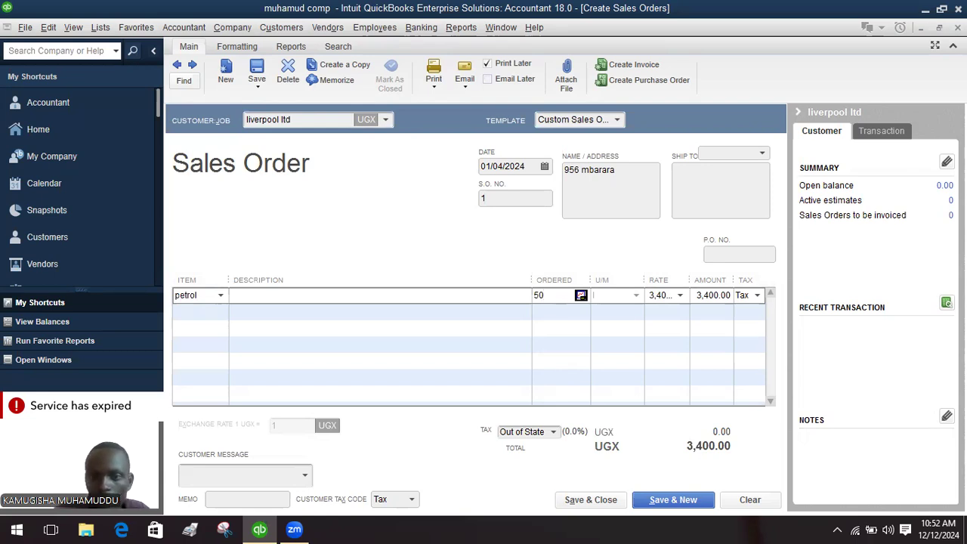
click(649, 324)
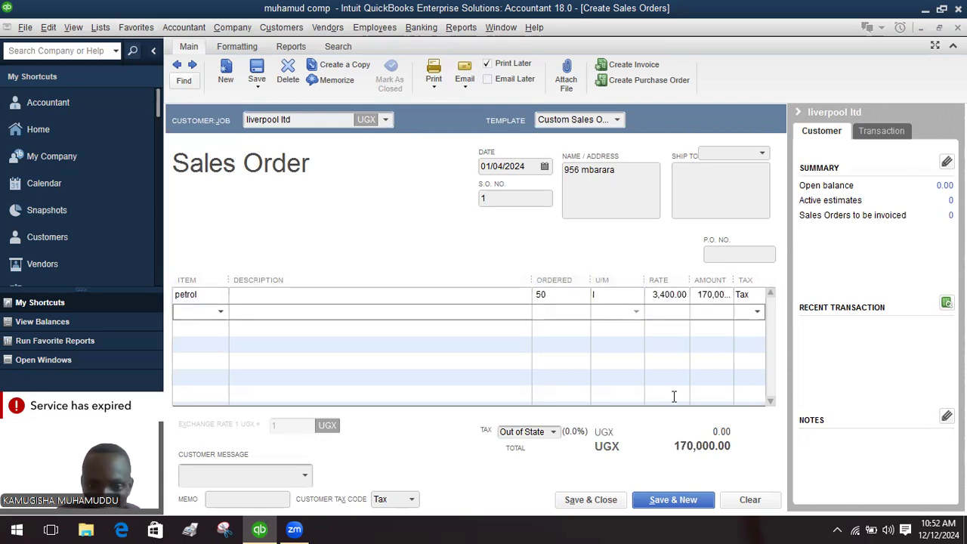
Save and close the liverpool ltd sales order, accepting the past transaction date
click(601, 501)
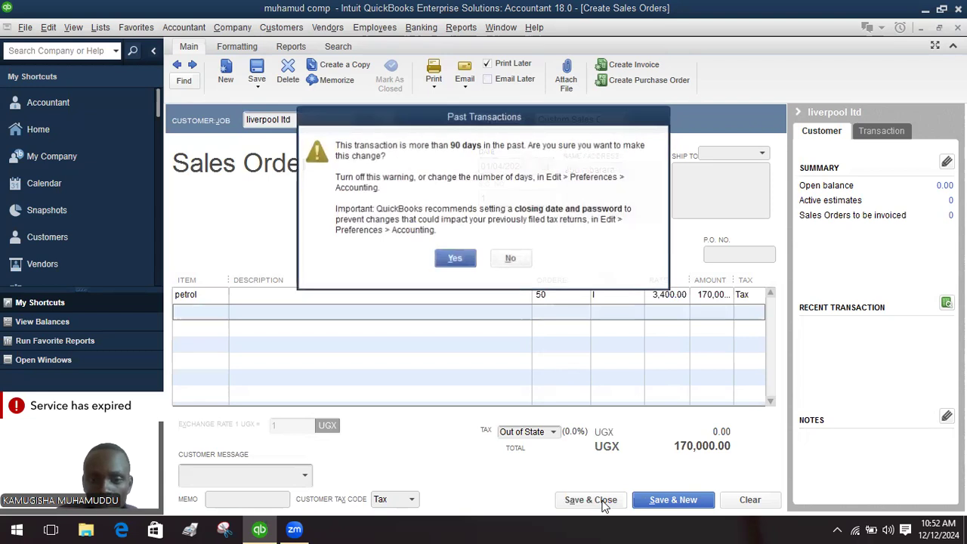
click(456, 259)
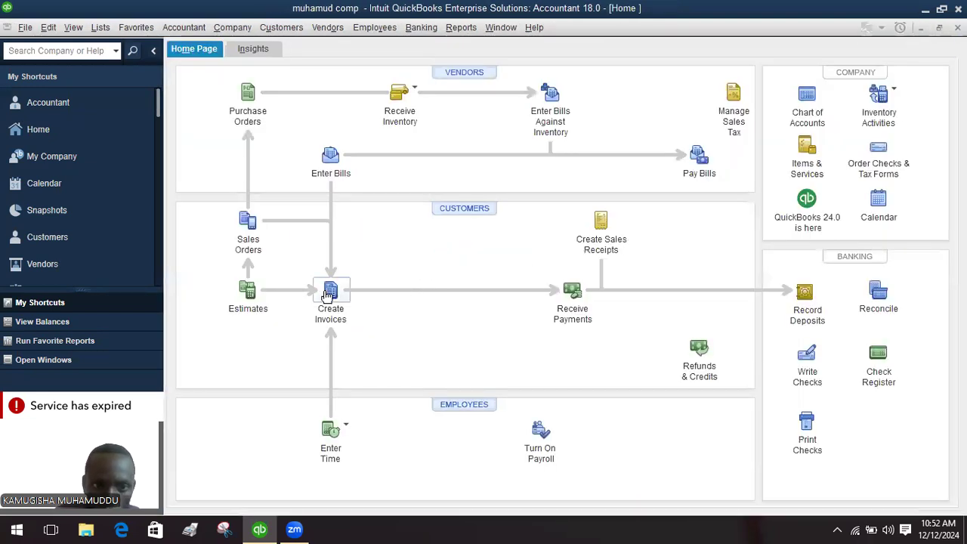
Start a new invoice for customer liverpool ltd and choose petrol as its first item
click(330, 298)
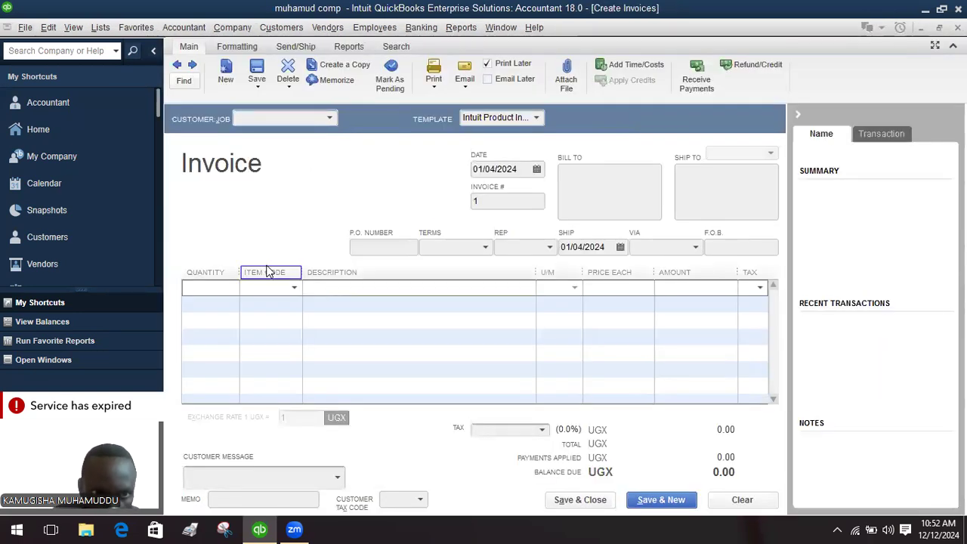
click(330, 118)
click(294, 189)
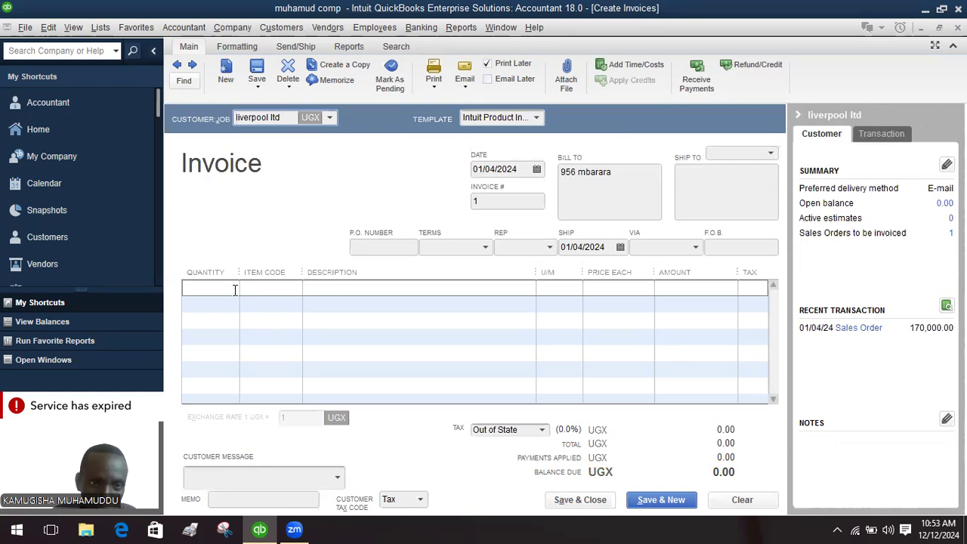
click(238, 291)
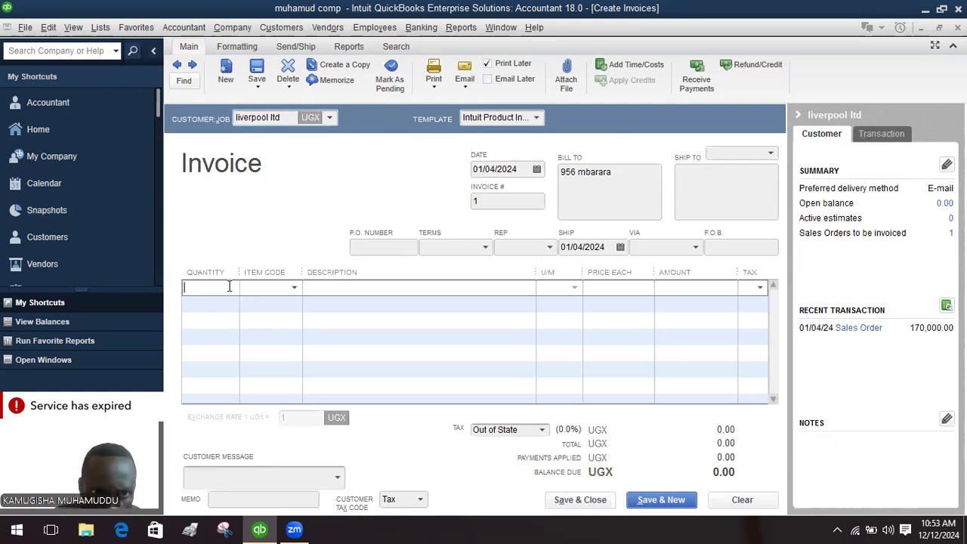
click(295, 288)
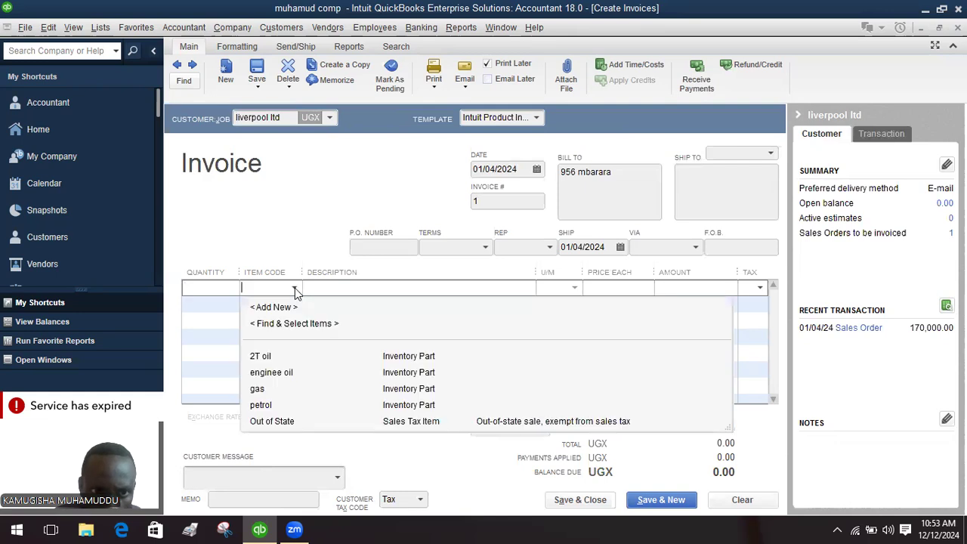
click(279, 404)
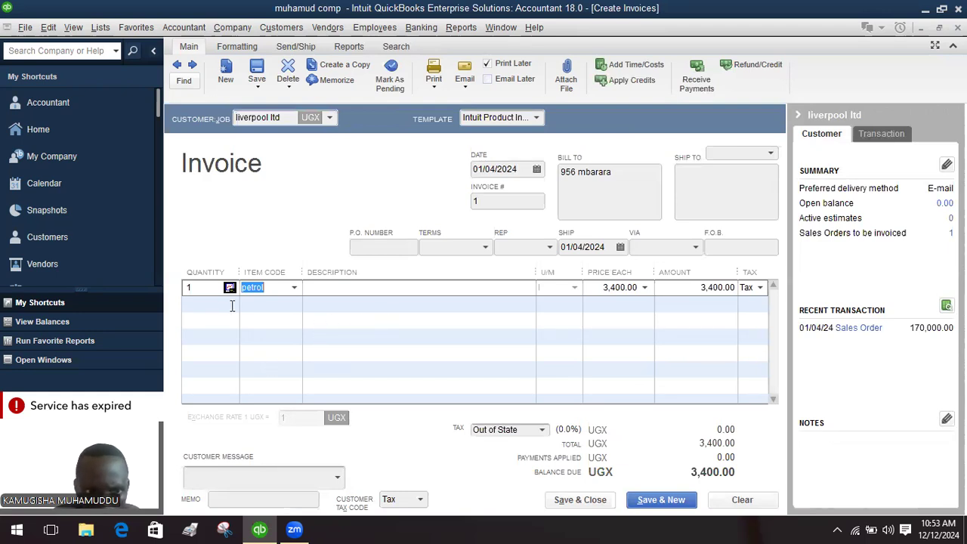
Set the invoiced petrol quantity to 50, then save and close the invoice, accepting the past transaction date
click(212, 287)
key(BackSpace)
text(50)
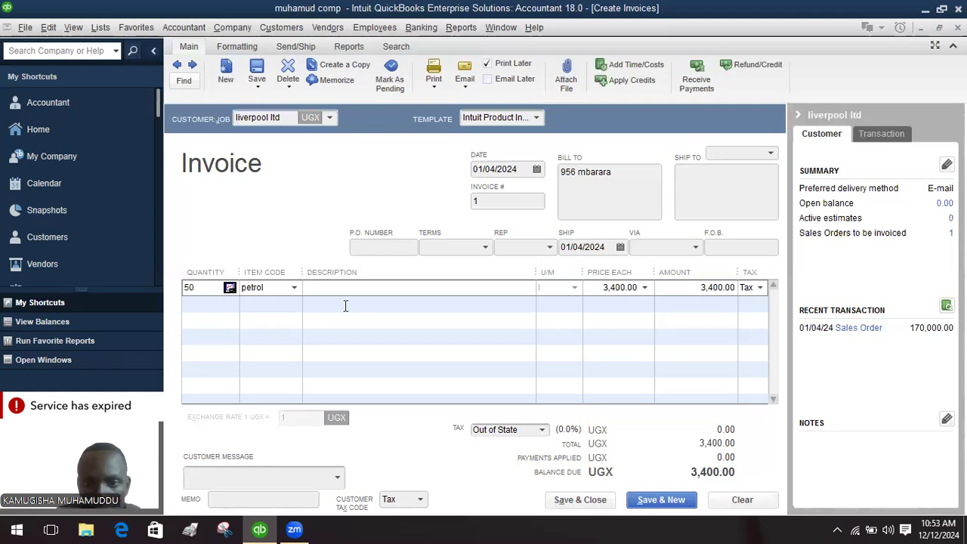
click(583, 500)
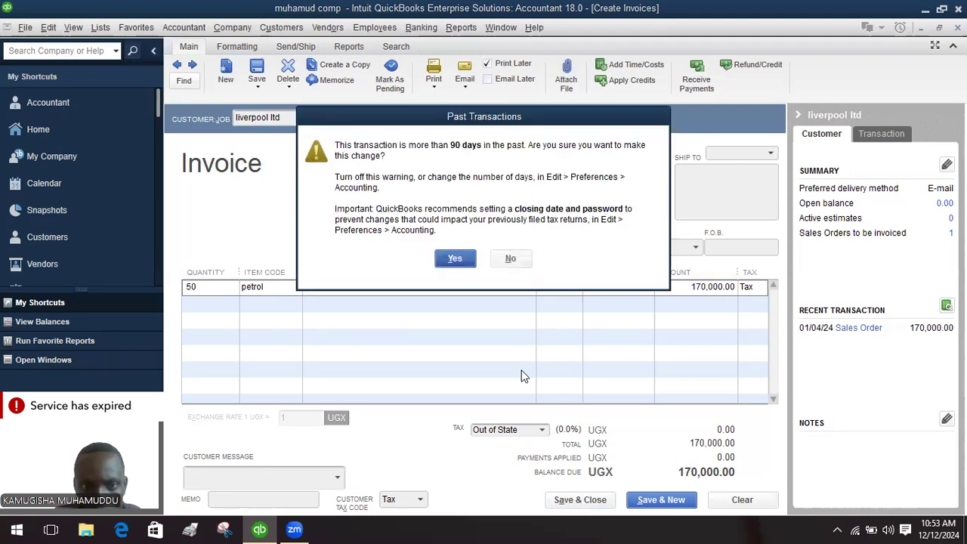
click(454, 259)
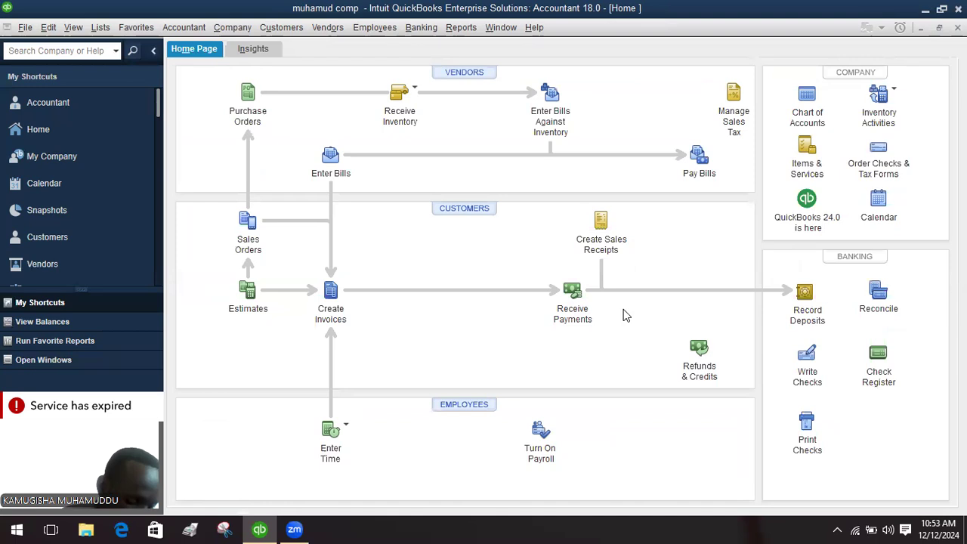
Start a new invoice for customer man utd traders and choose gas as its first item
click(339, 316)
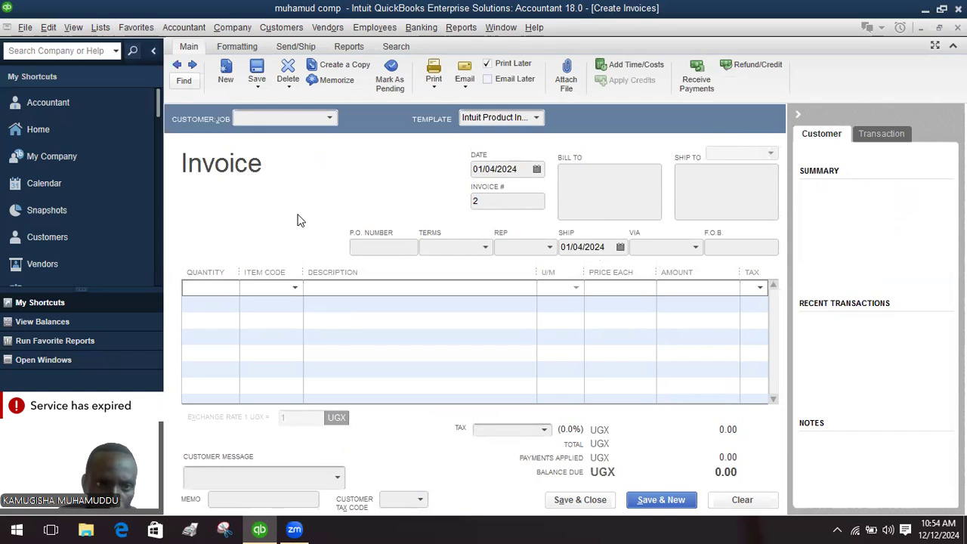
click(331, 119)
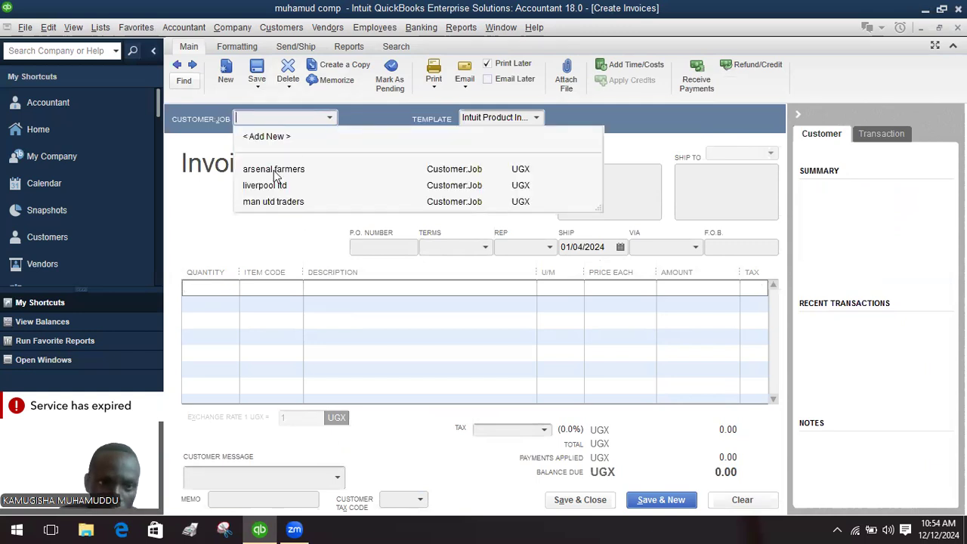
click(274, 201)
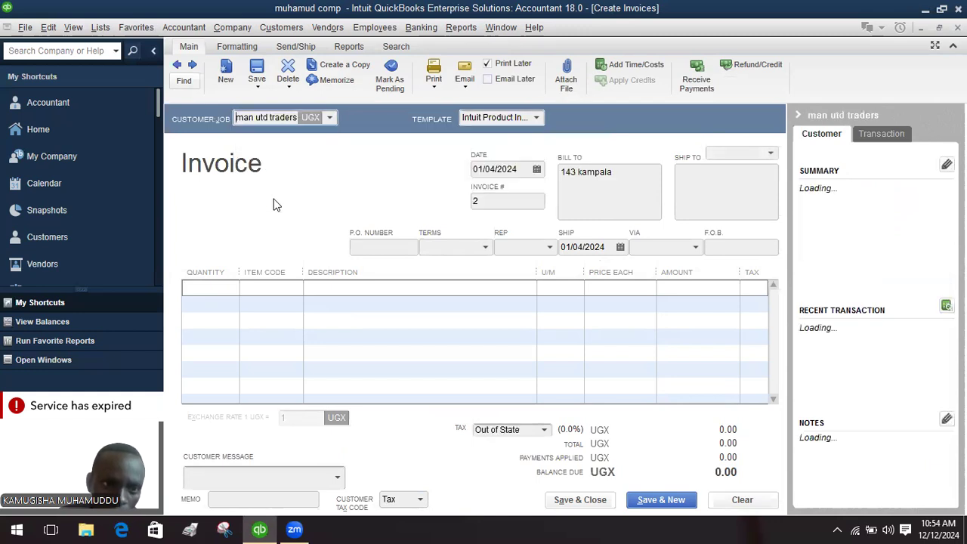
click(226, 288)
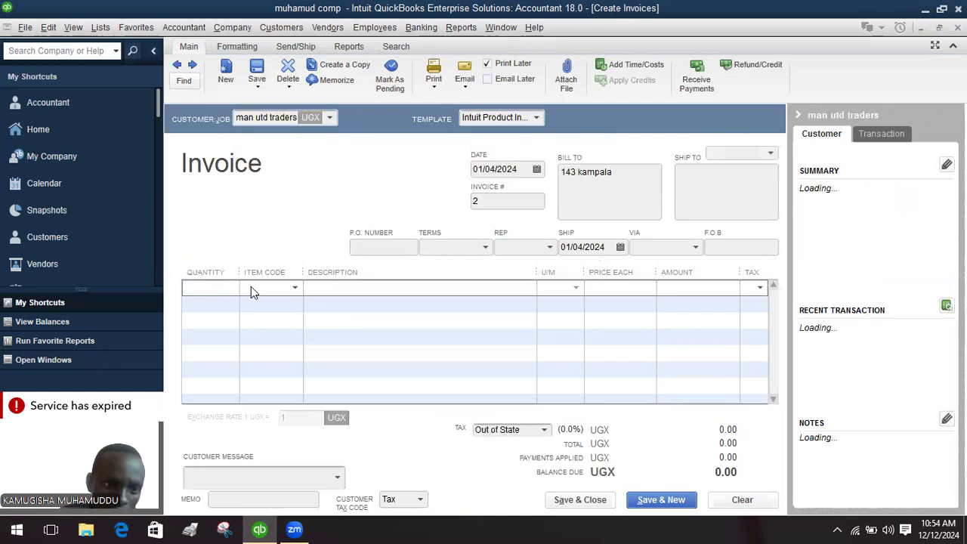
click(294, 288)
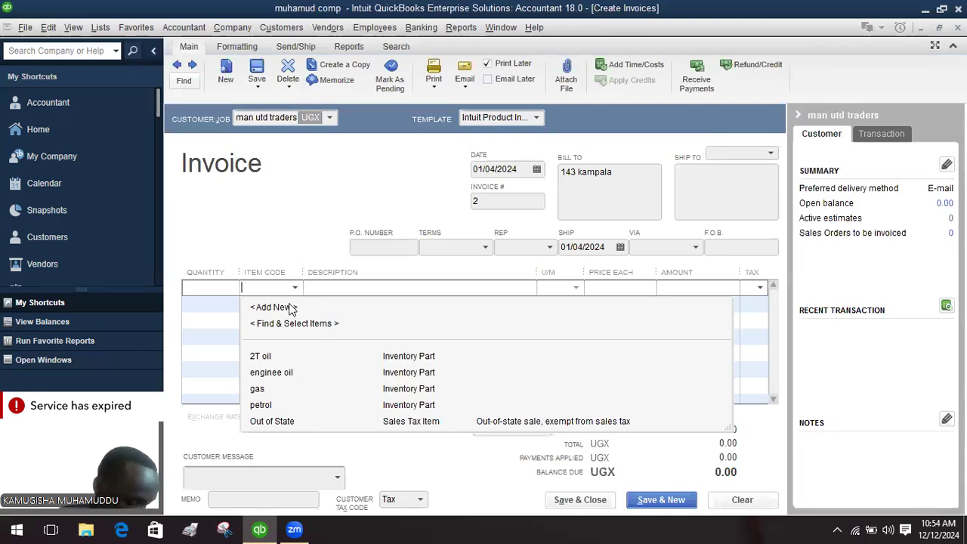
click(259, 391)
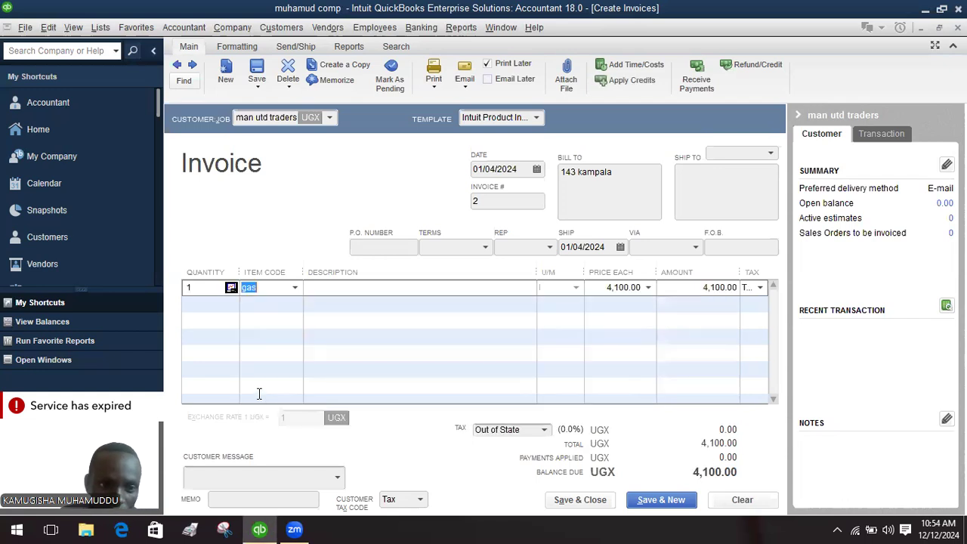
Set the invoiced gas quantity to 100, then save and close the invoice, accepting the past transaction date
click(211, 290)
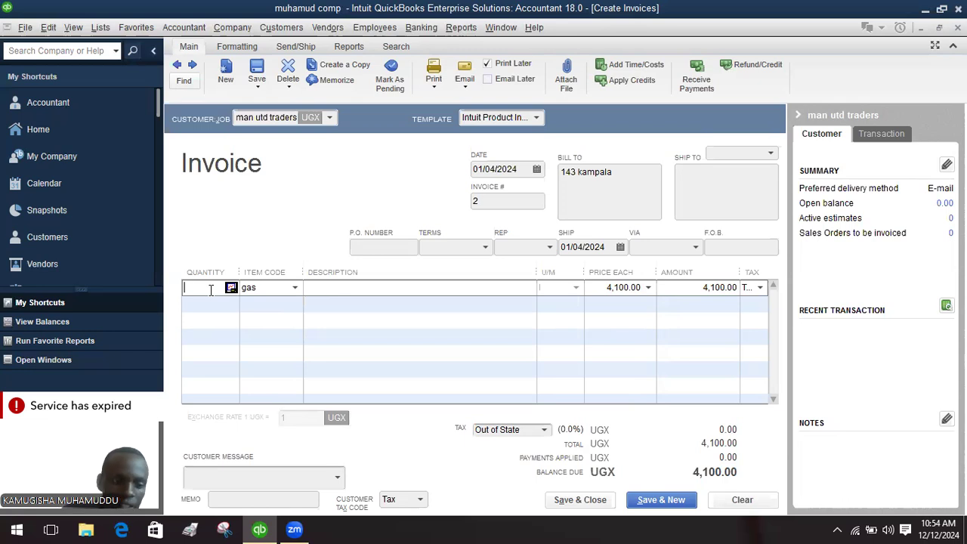
text(00)
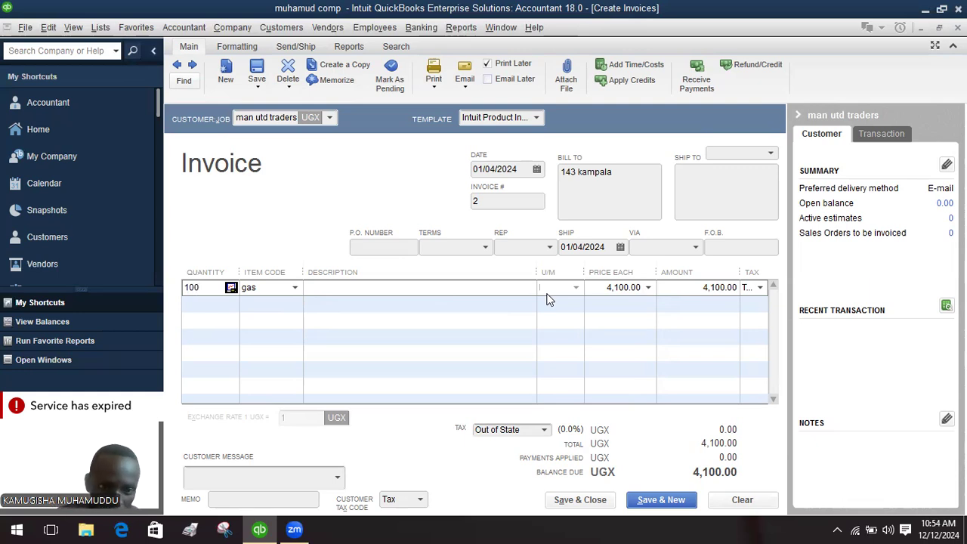
click(580, 500)
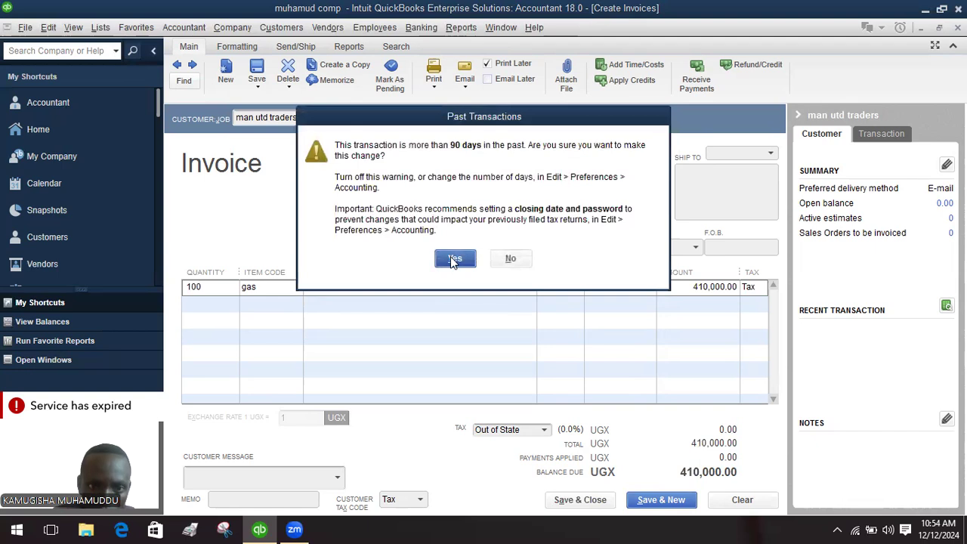
click(453, 259)
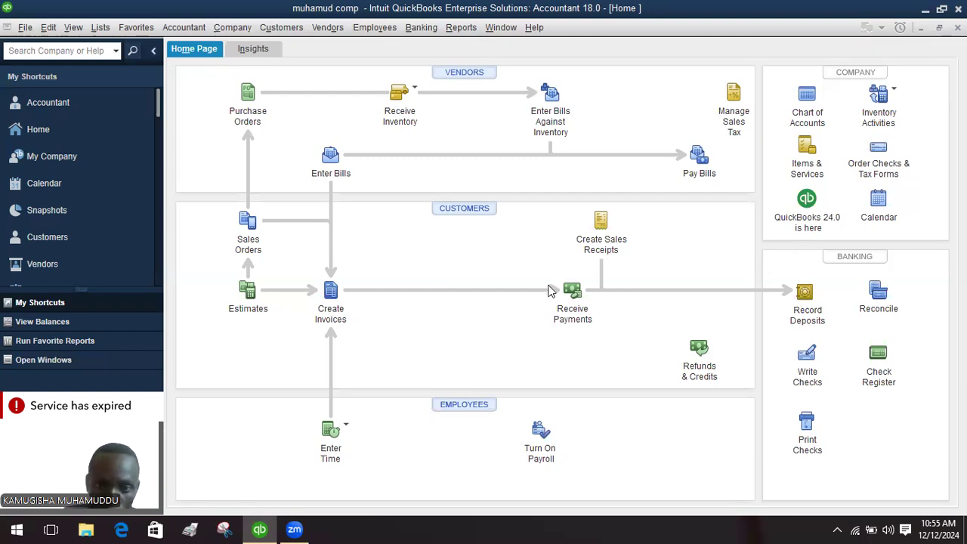
Receive full payment from man utd traders for its open invoice, keeping automatic payment calculation, then save and close, accepting the past transaction date
click(572, 289)
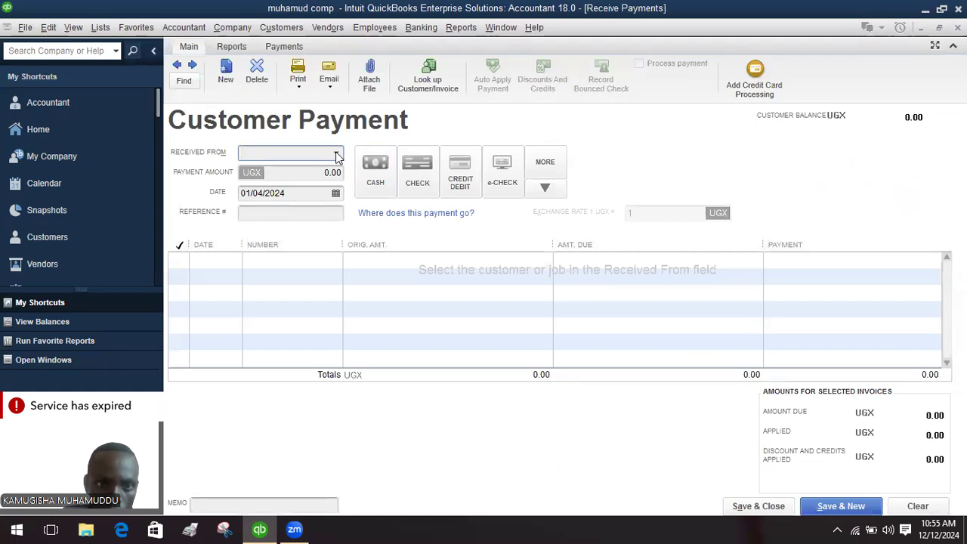
click(336, 156)
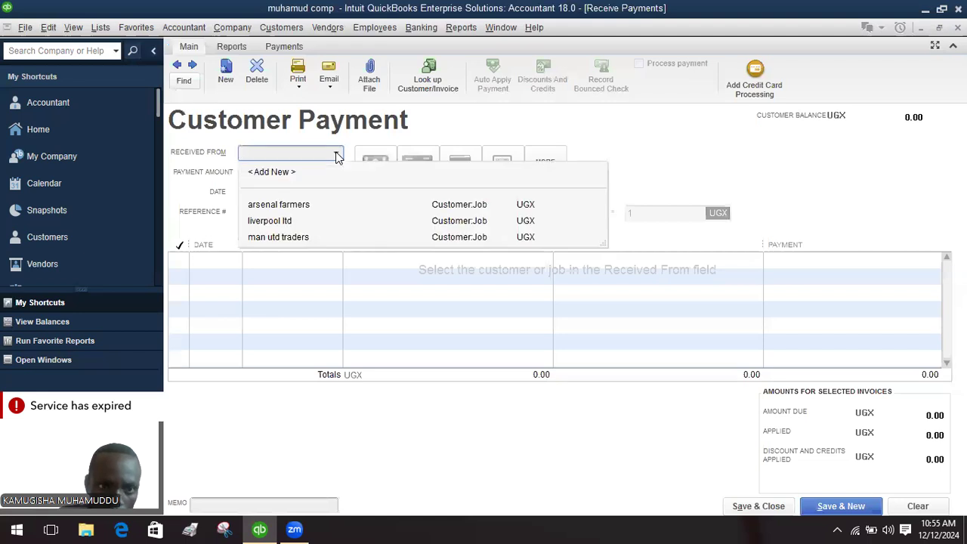
click(289, 237)
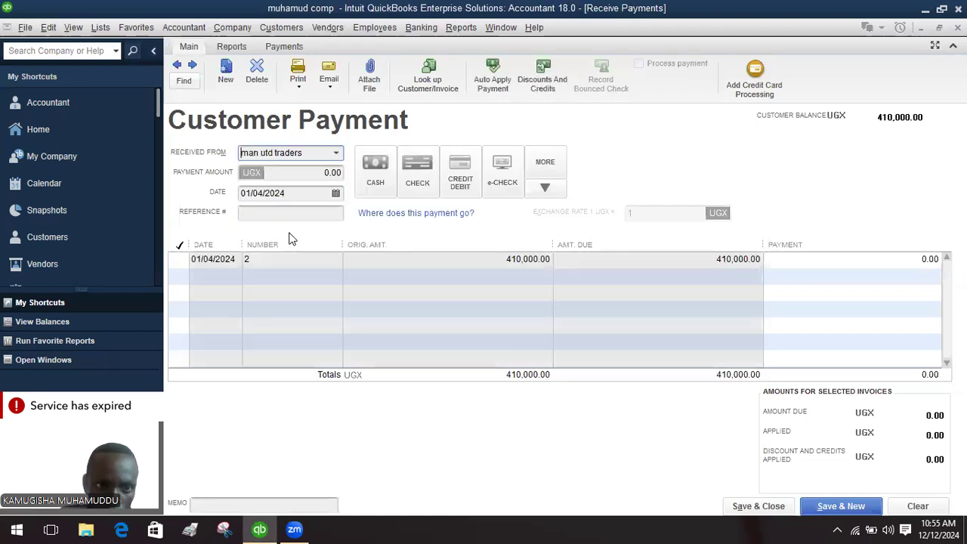
click(185, 258)
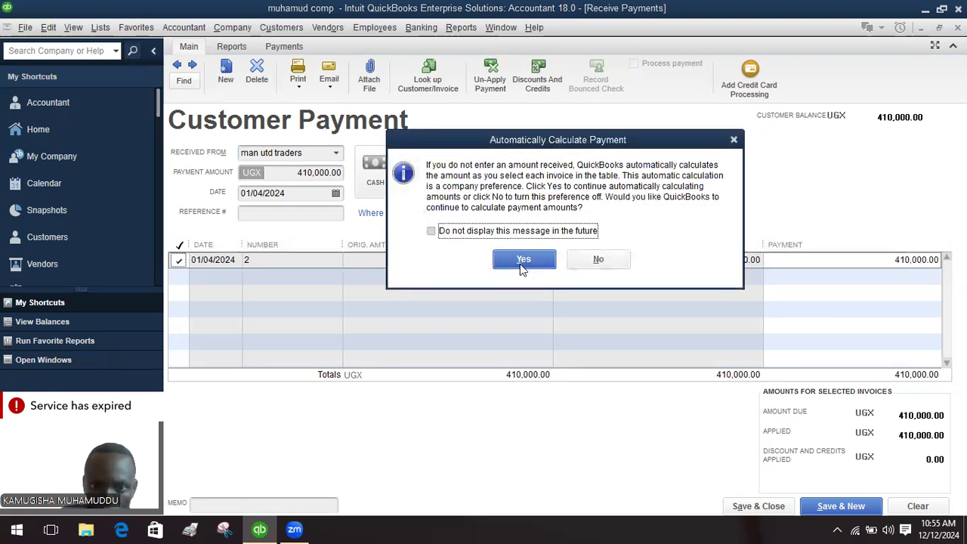
click(519, 263)
click(790, 506)
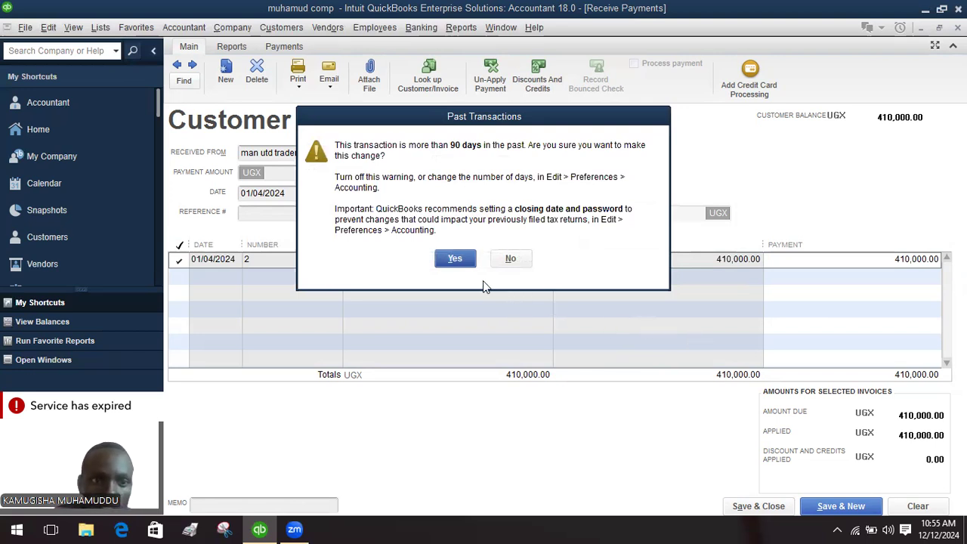
click(455, 261)
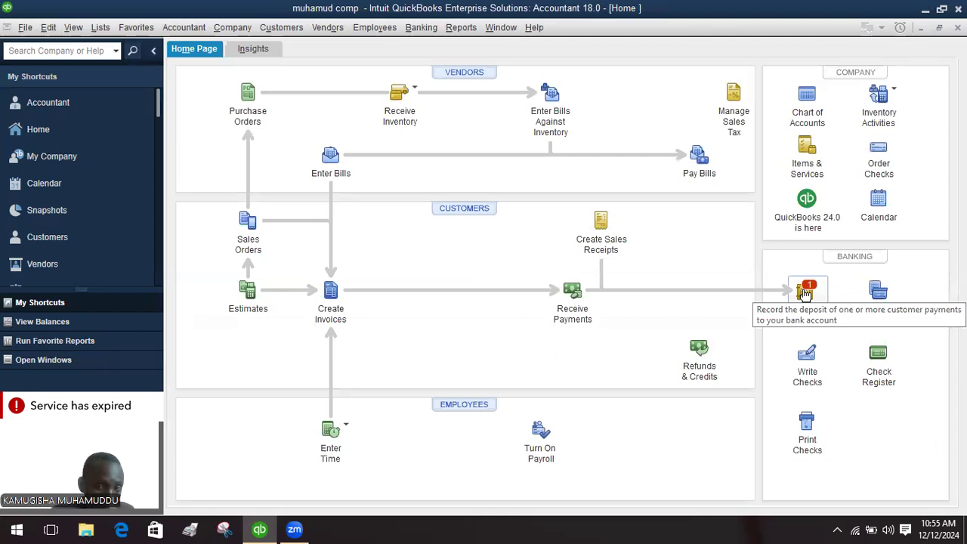
Deposit the man utd traders payment into stanbic bank, then save and close the deposit, accepting the past transaction date
click(805, 293)
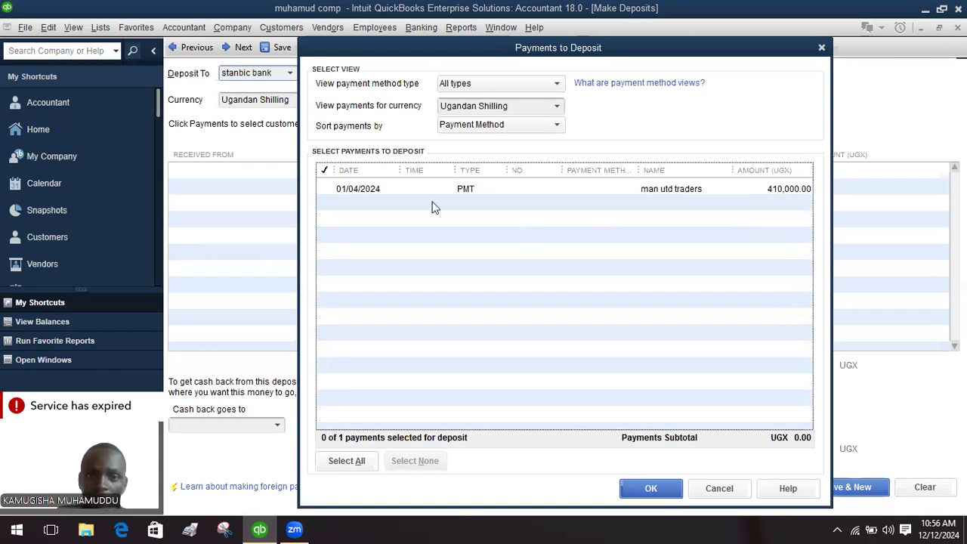
click(327, 193)
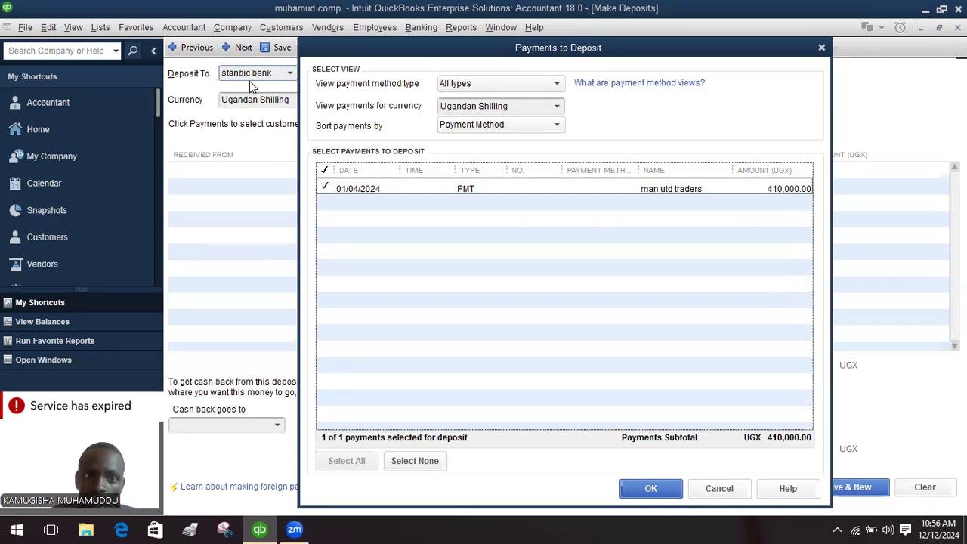
click(671, 488)
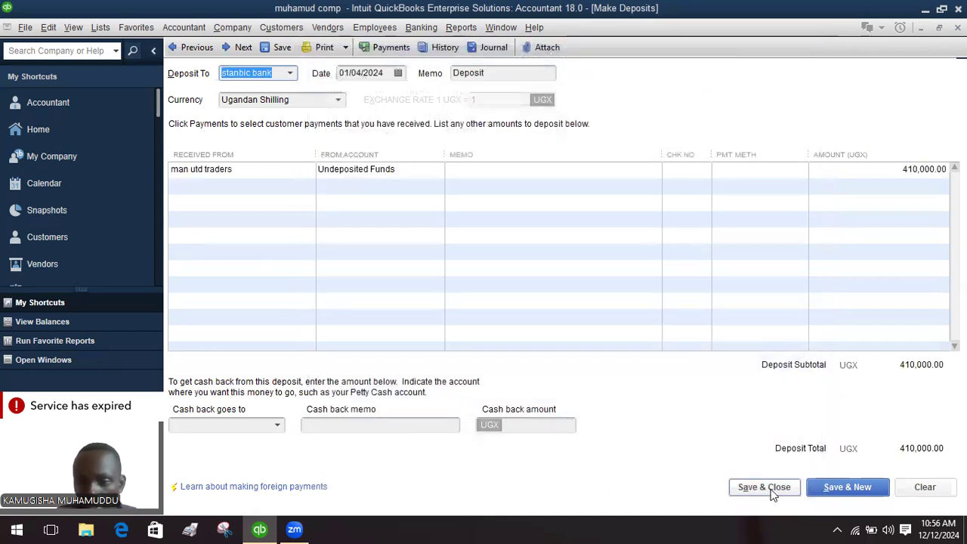
click(773, 492)
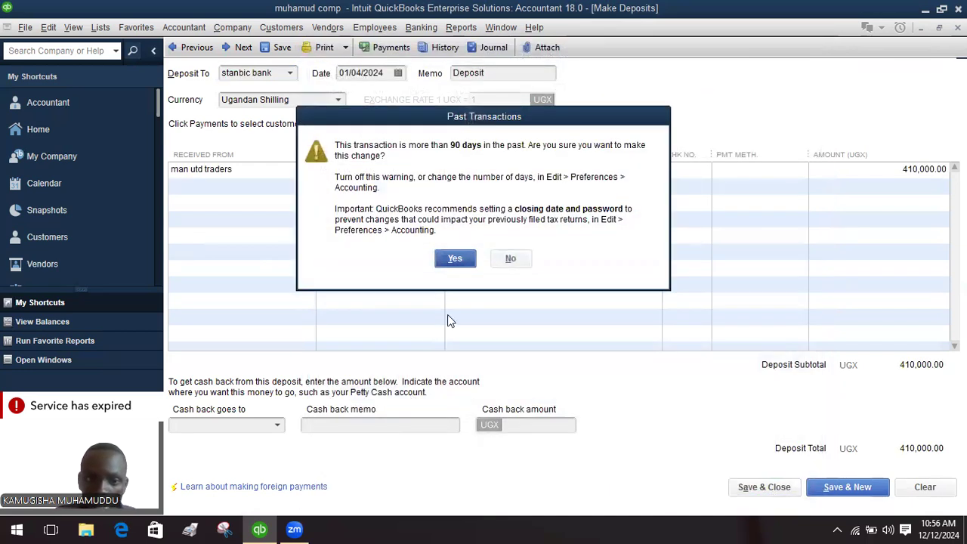
click(455, 258)
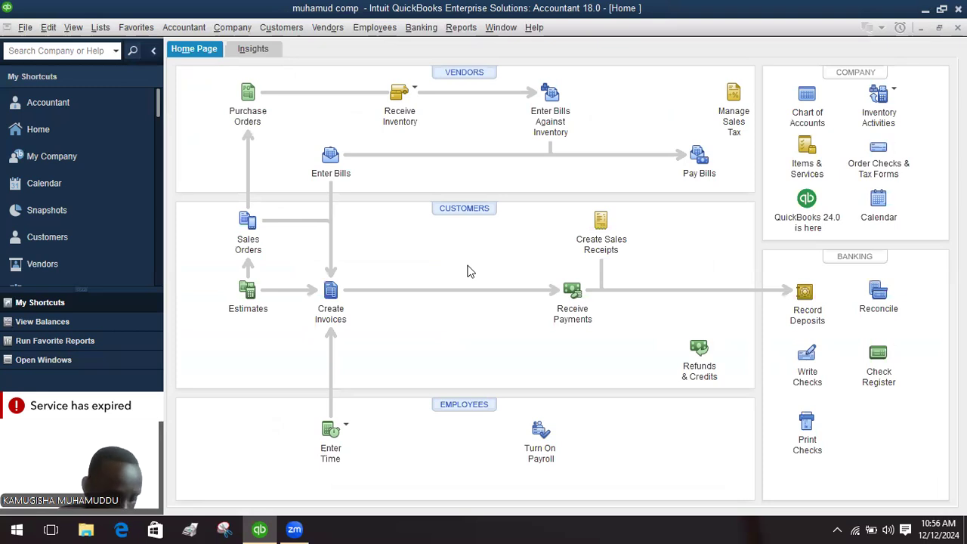
Start a customer payment from liverpool ltd and apply it to its open invoice, keeping automatic payment calculation
click(572, 292)
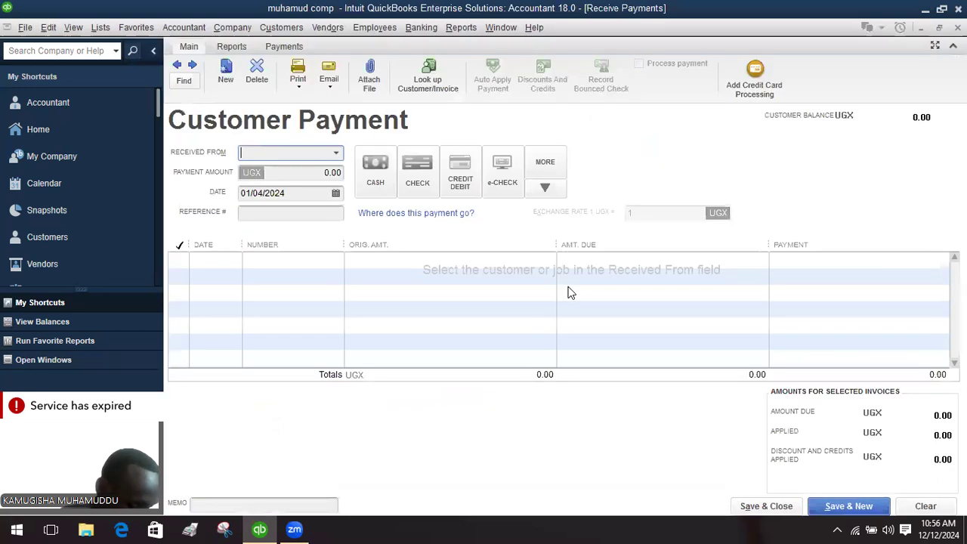
click(337, 153)
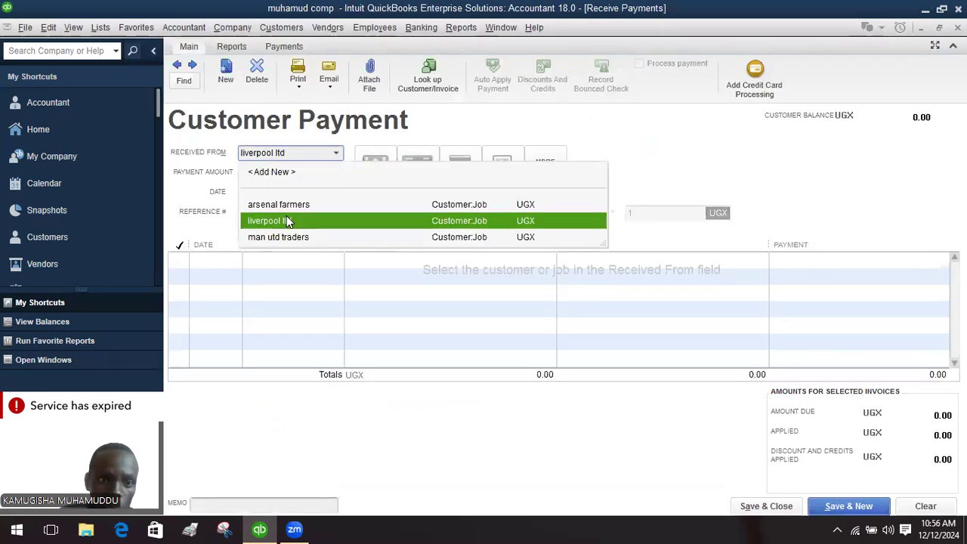
click(287, 217)
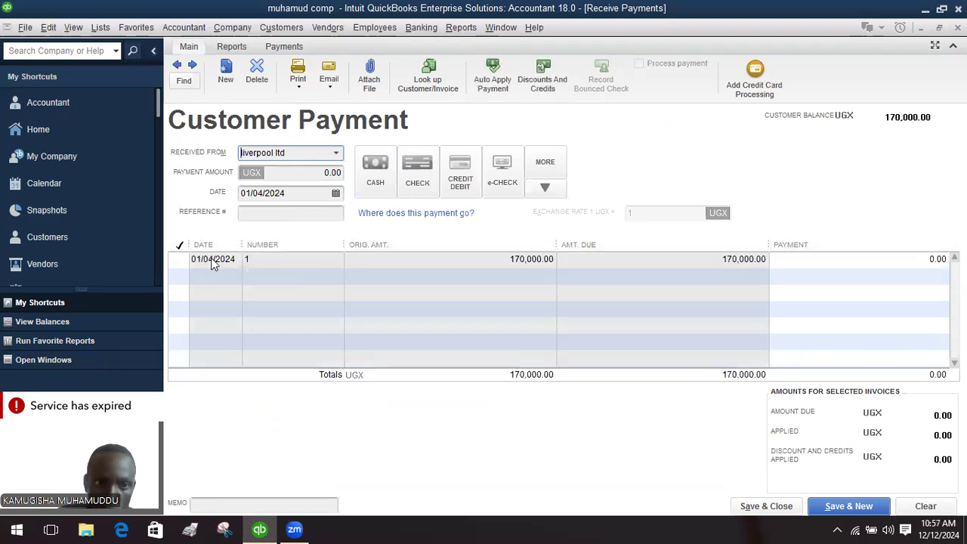
click(180, 256)
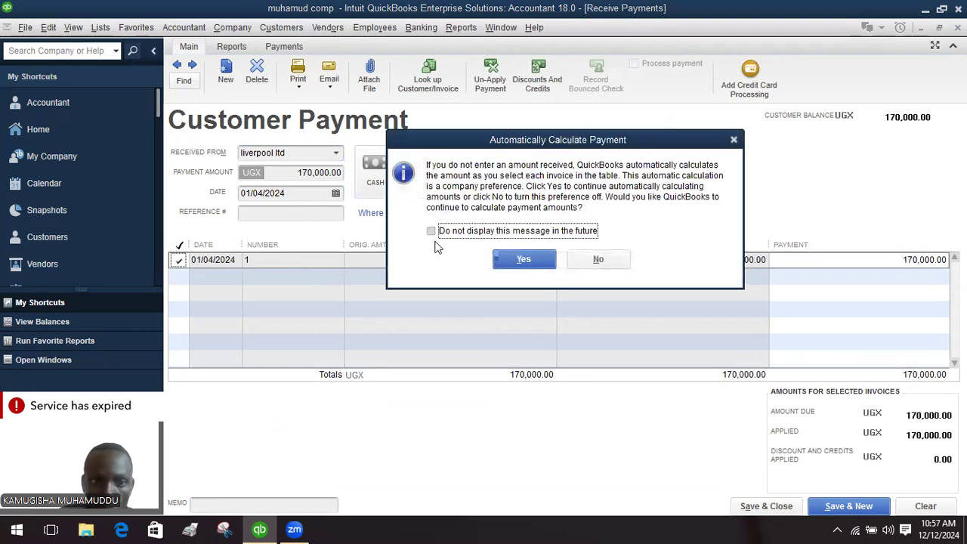
click(500, 261)
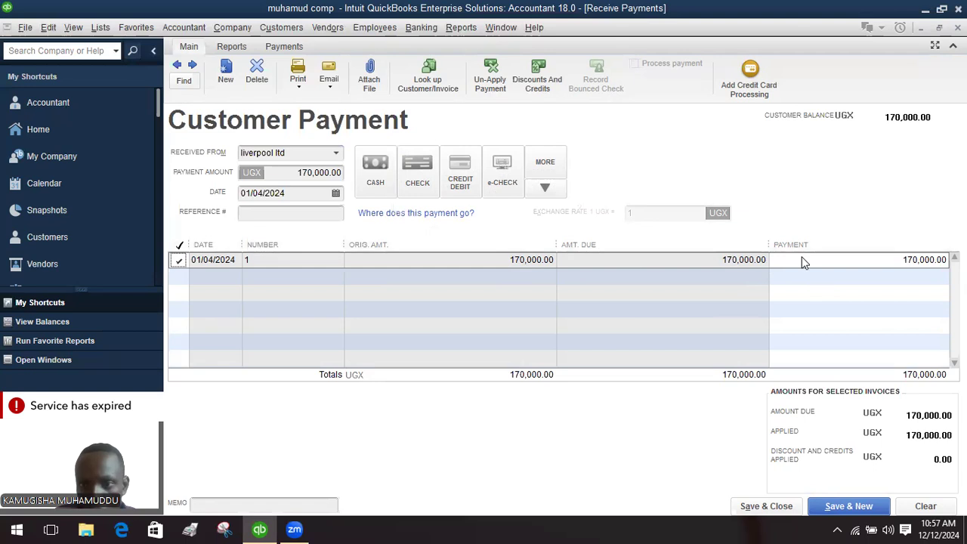
Try to set the payment on the liverpool ltd invoice to 850000 and save the customer payment
click(920, 261)
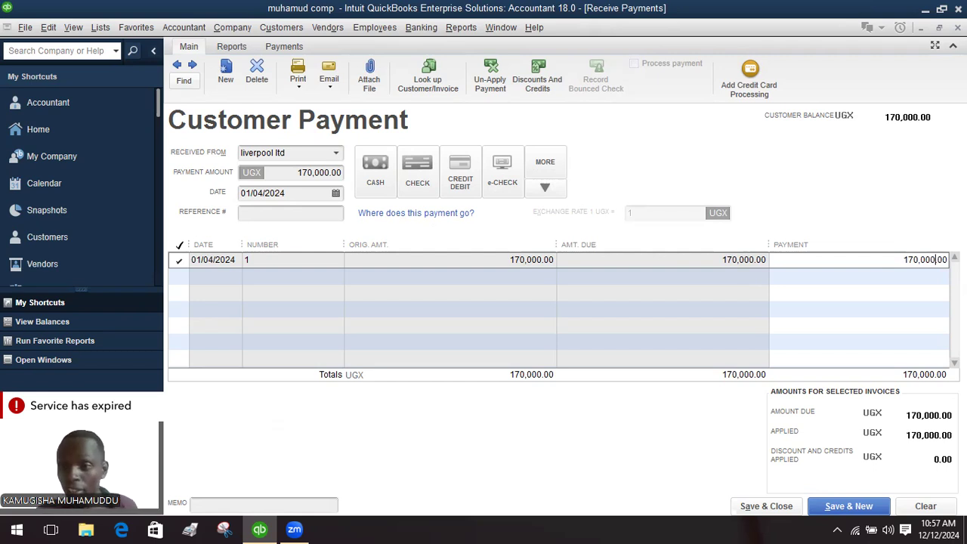
key(BackSpace)
key(BackSpace)
key(BackSpace)
key(BackSpace)
key(BackSpace)
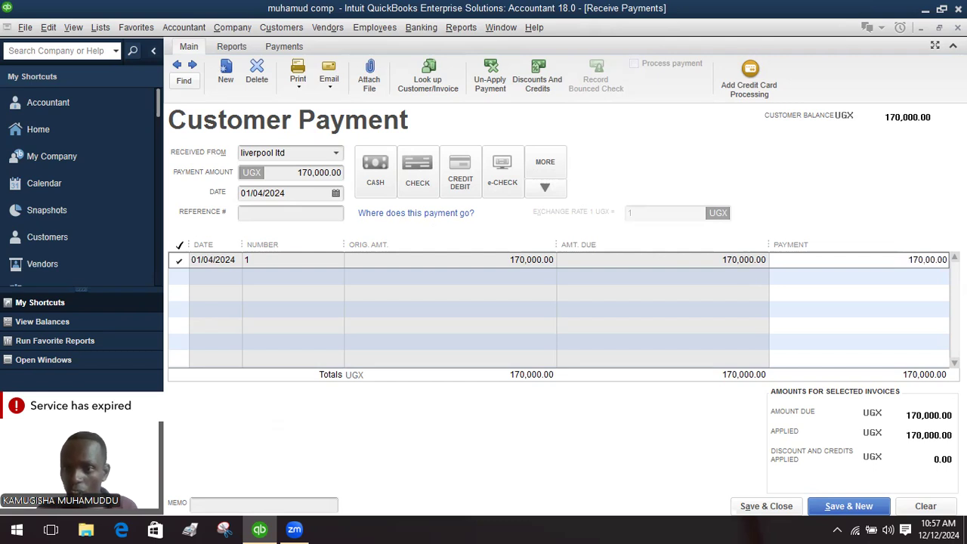
key(BackSpace)
key(BackSpace)
key(BackSpace)
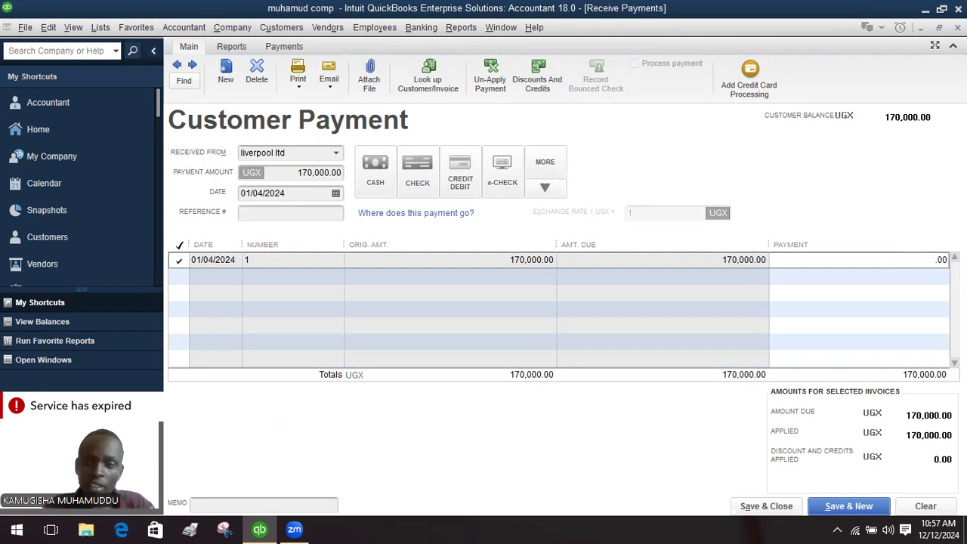
text(85000)
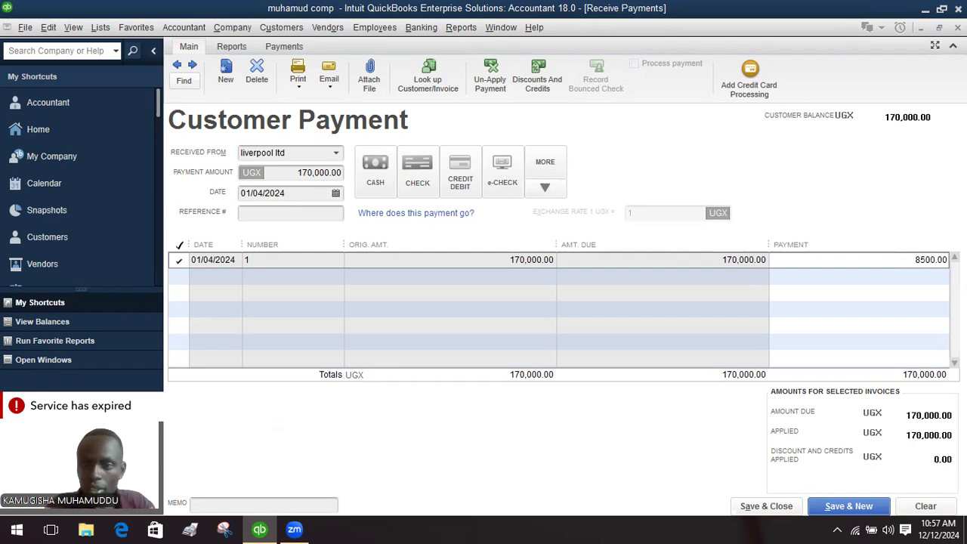
text(0)
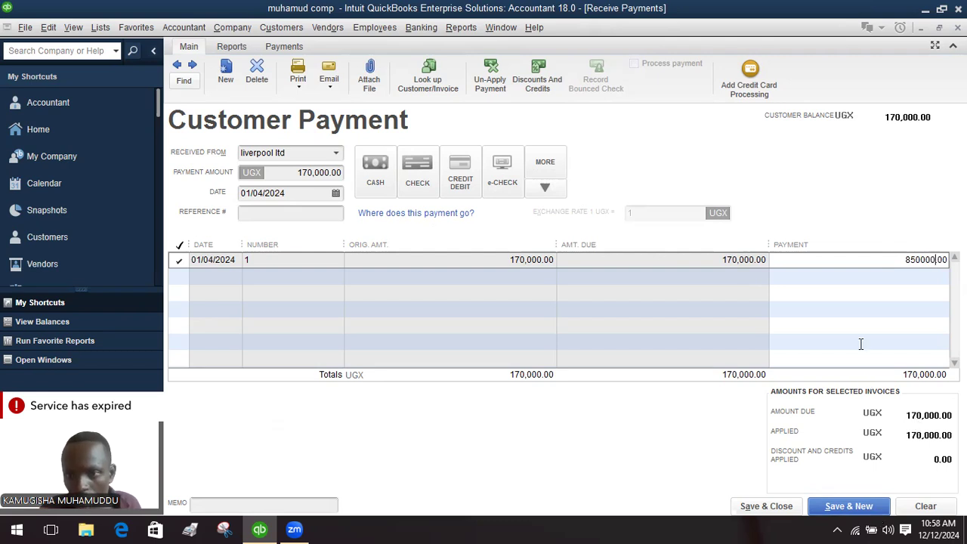
click(762, 508)
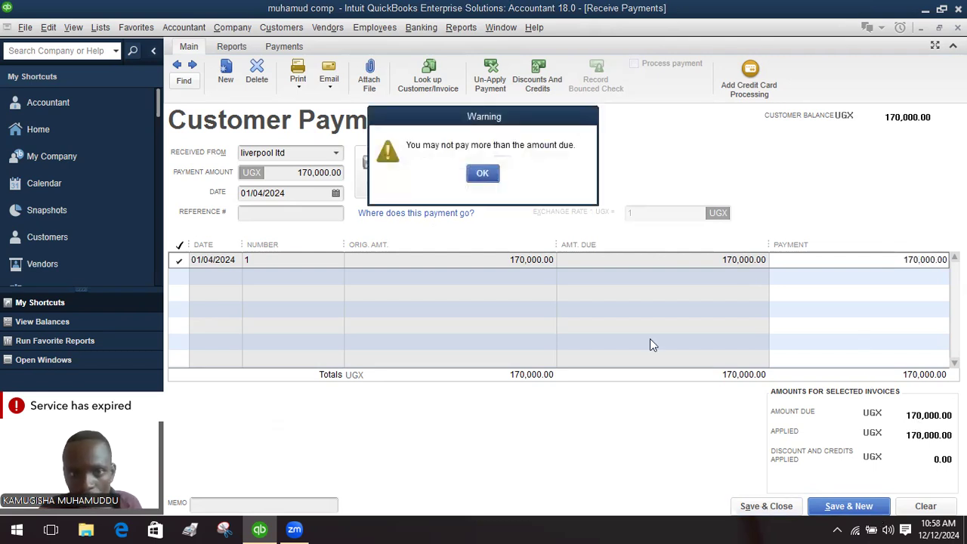
click(481, 174)
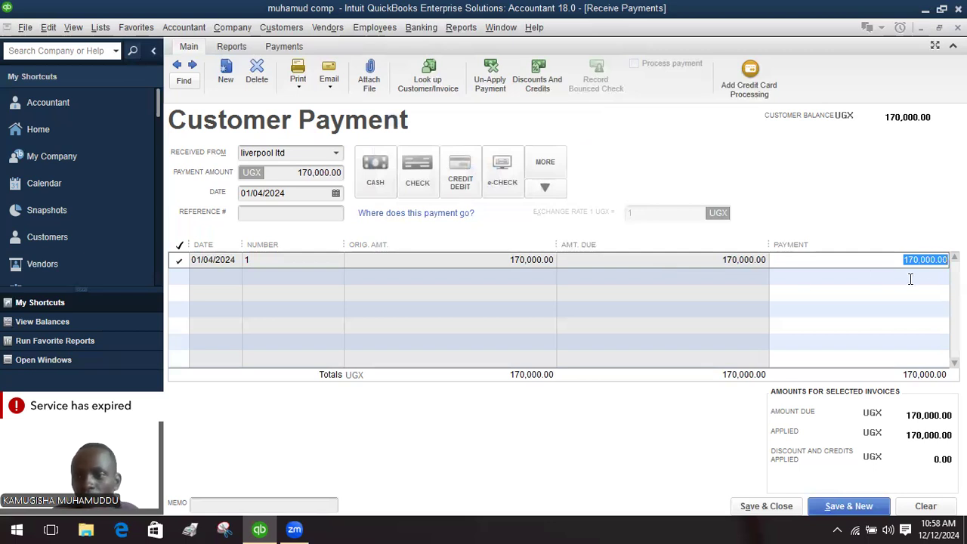
Set the payment on the liverpool ltd invoice to 85000, then save and close, accepting the past transaction date
click(946, 260)
key(BackSpace)
key(BackSpace)
key(BackSpace)
key(BackSpace)
key(BackSpace)
key(BackSpace)
key(BackSpace)
key(BackSpace)
key(BackSpace)
key(BackSpace)
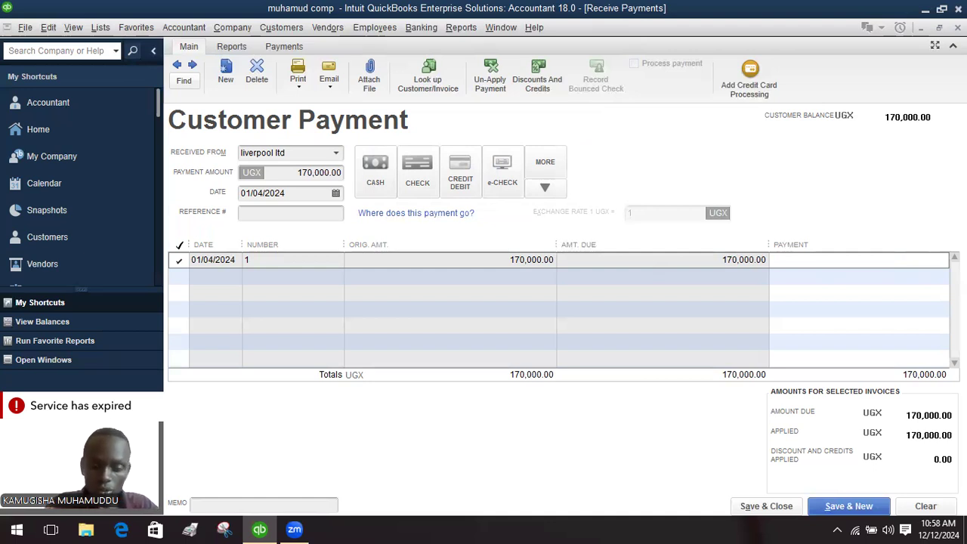
text(85)
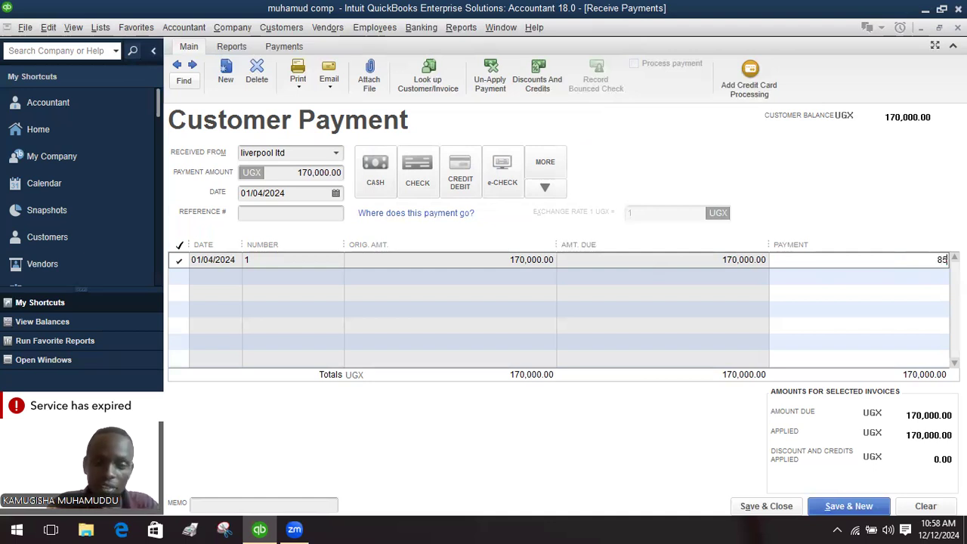
text(000)
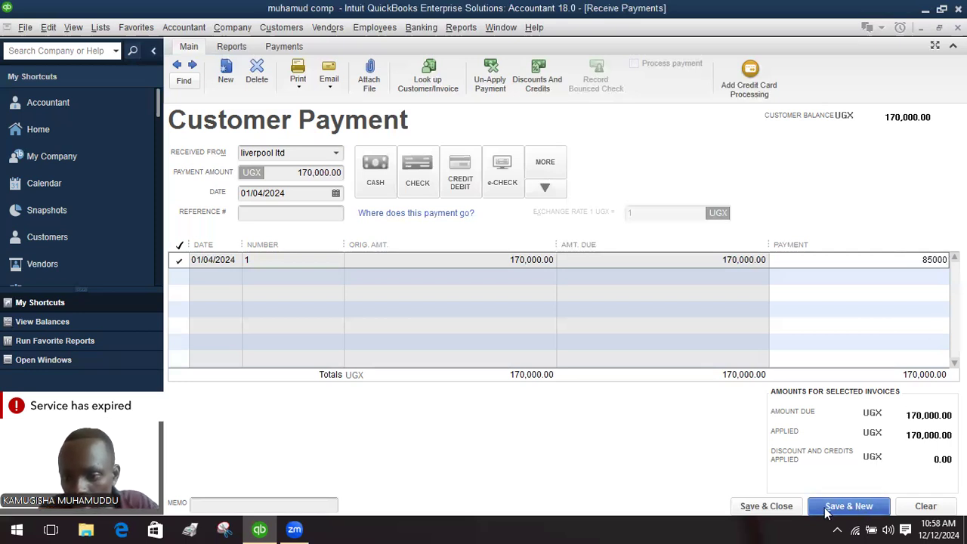
click(799, 510)
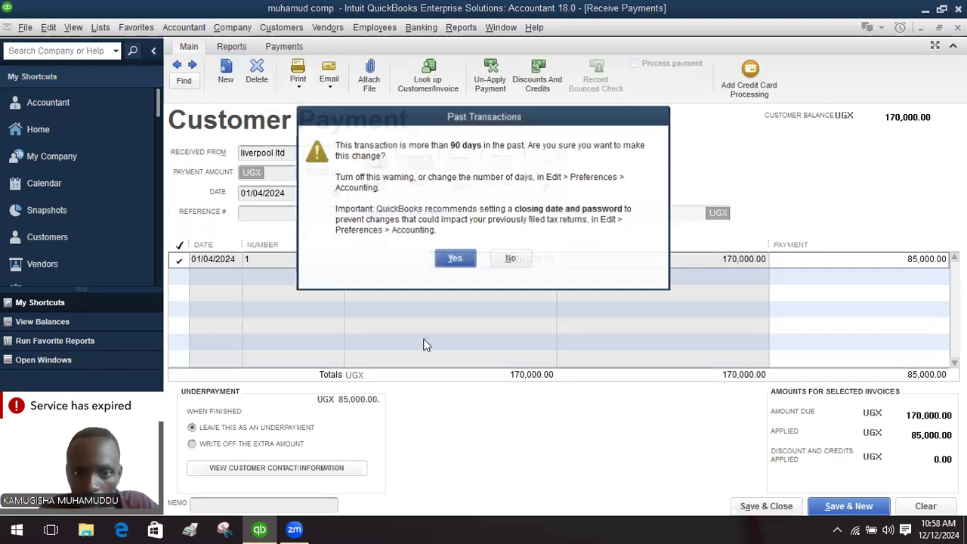
click(456, 260)
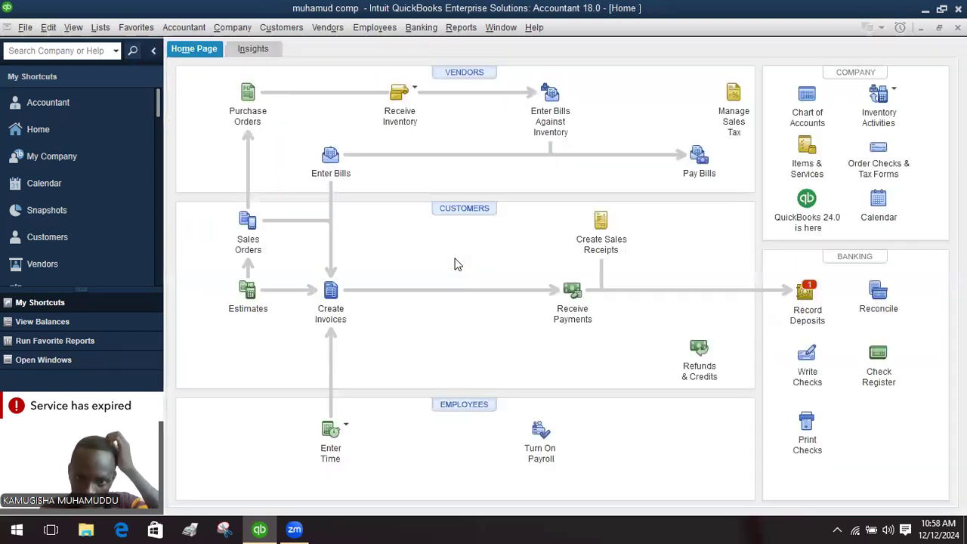
Deposit the liverpool ltd payment into equity bank, then save and close the deposit, accepting the past transaction date
click(806, 289)
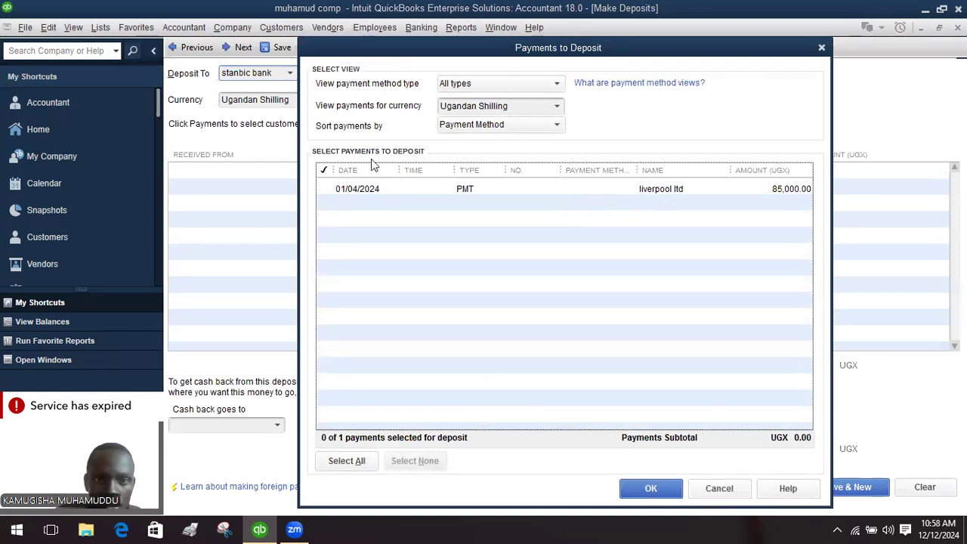
click(329, 190)
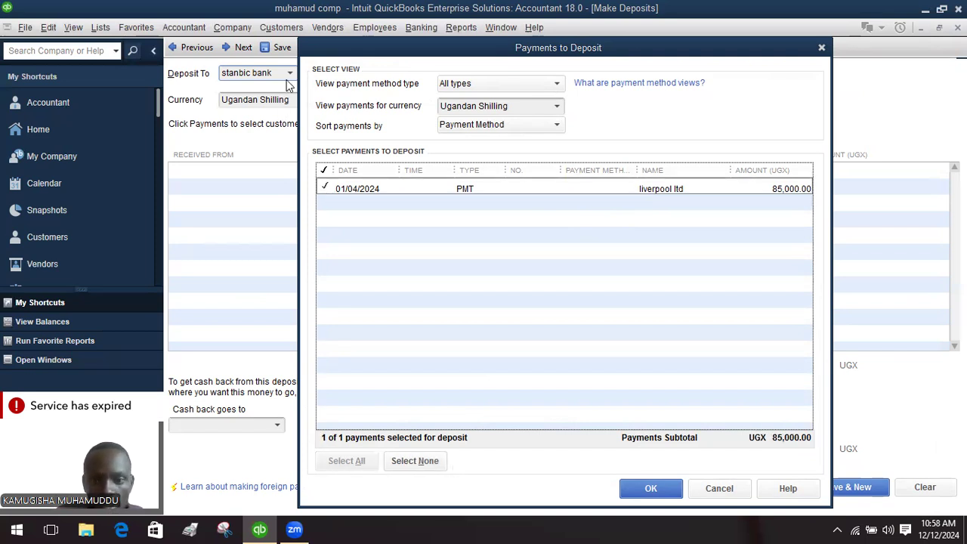
click(649, 489)
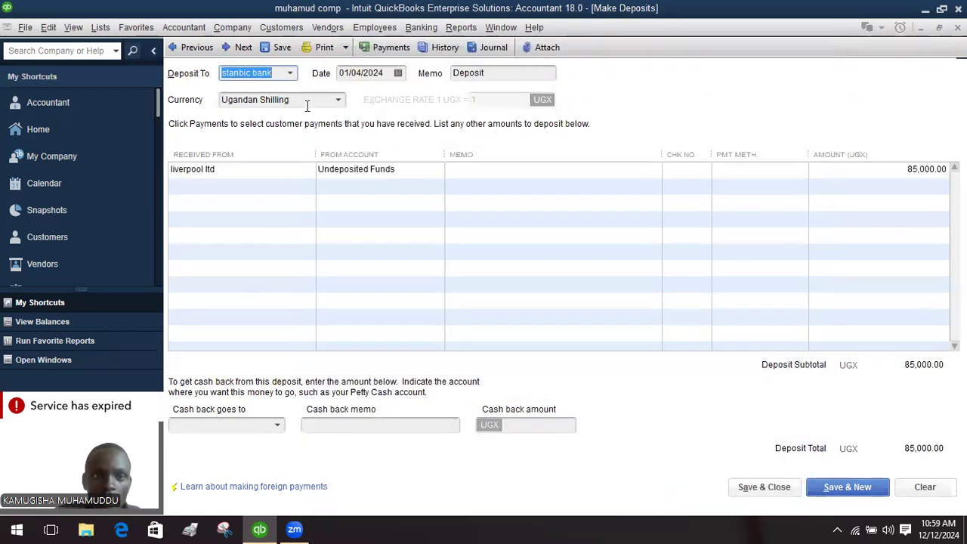
click(290, 72)
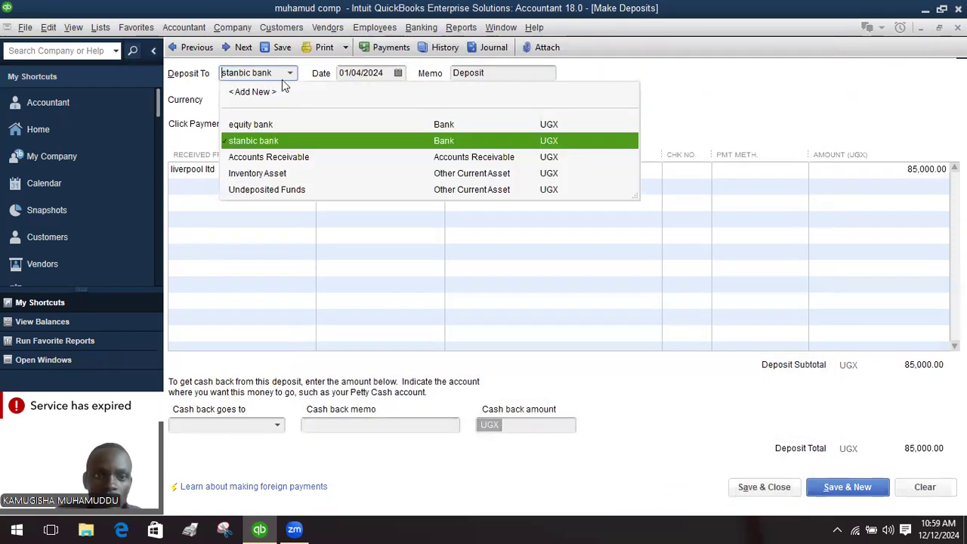
click(284, 124)
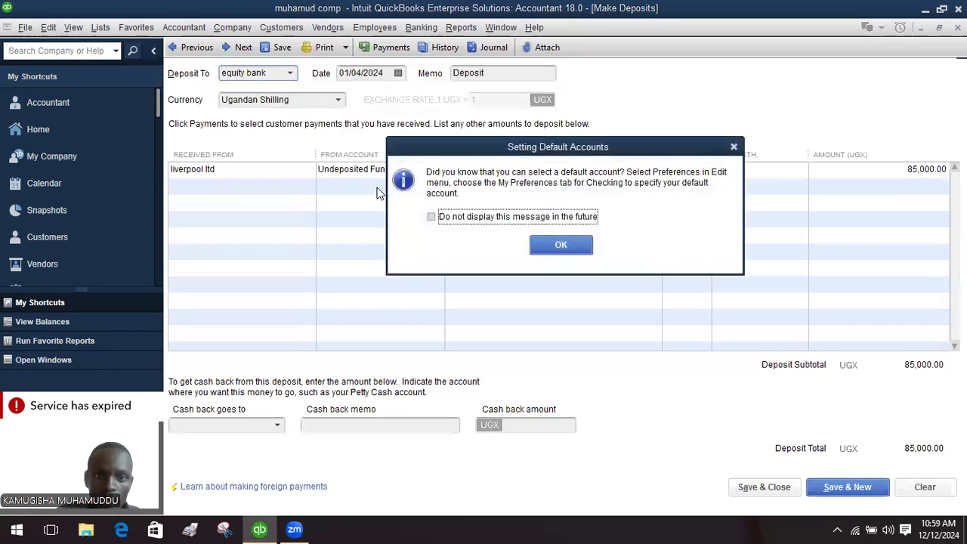
click(557, 243)
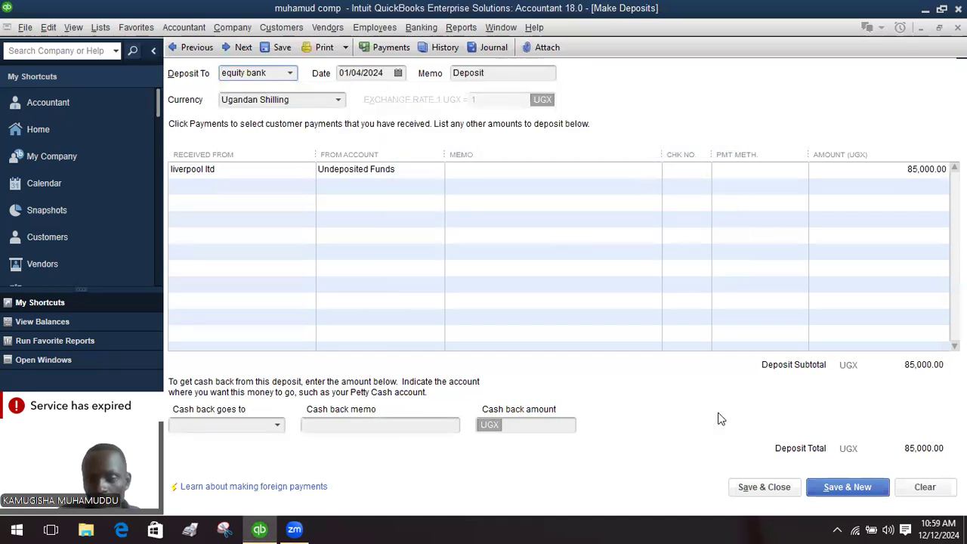
click(783, 490)
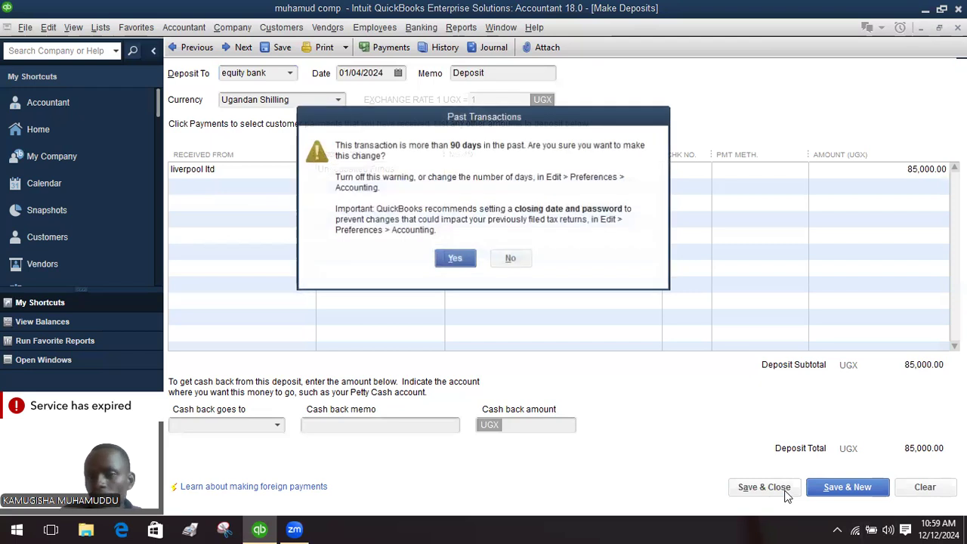
click(458, 259)
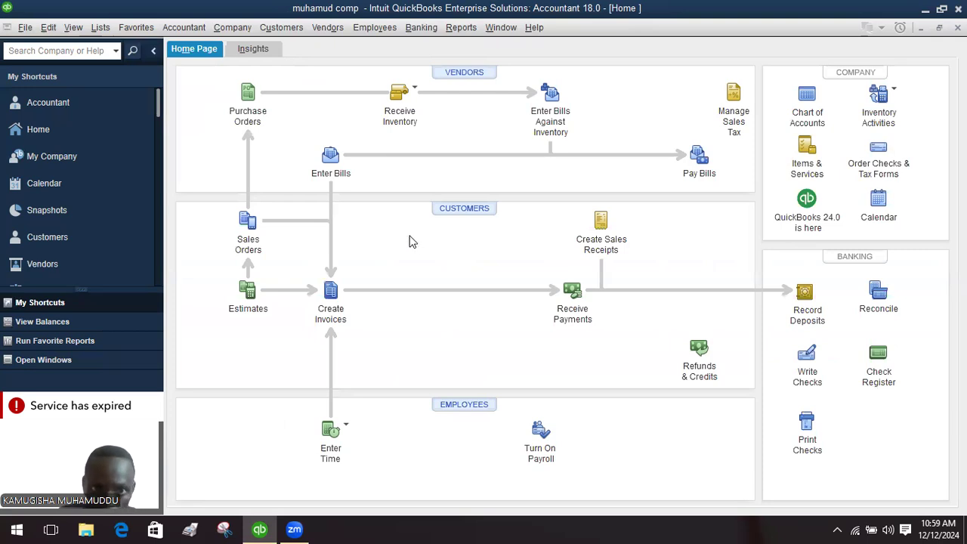
click(548, 102)
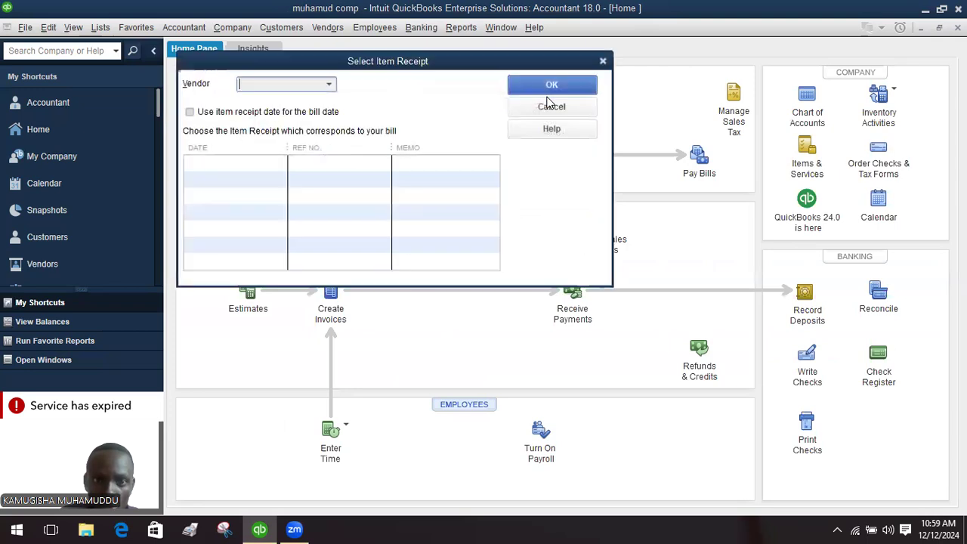
click(330, 87)
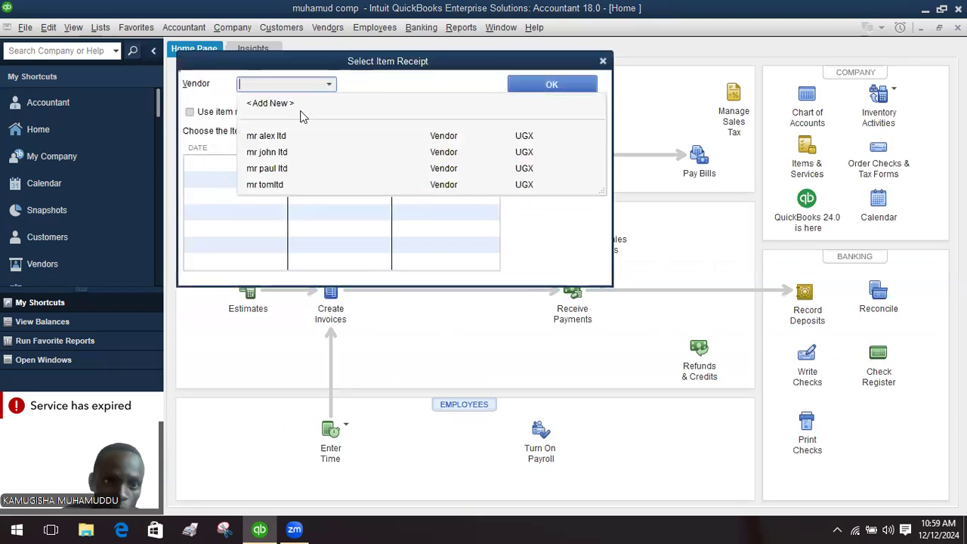
click(295, 151)
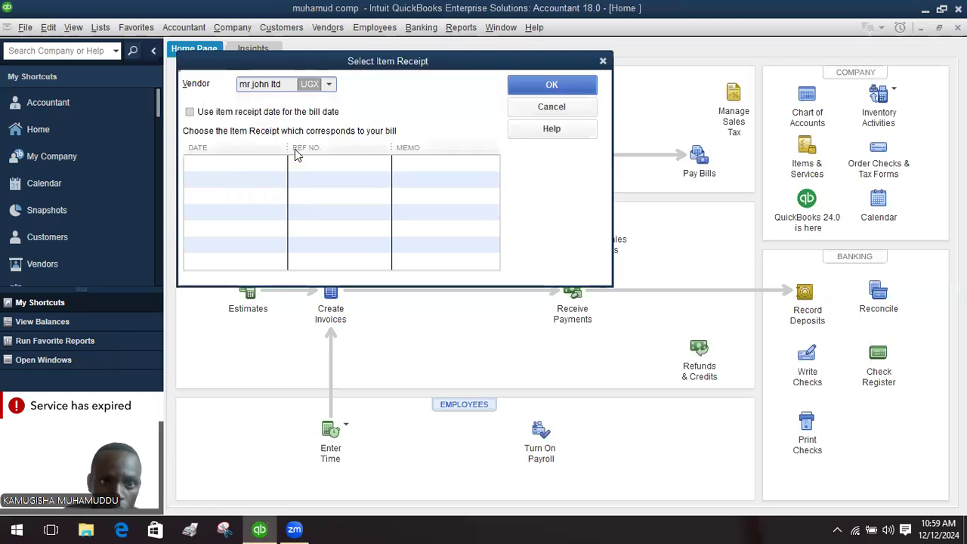
click(572, 92)
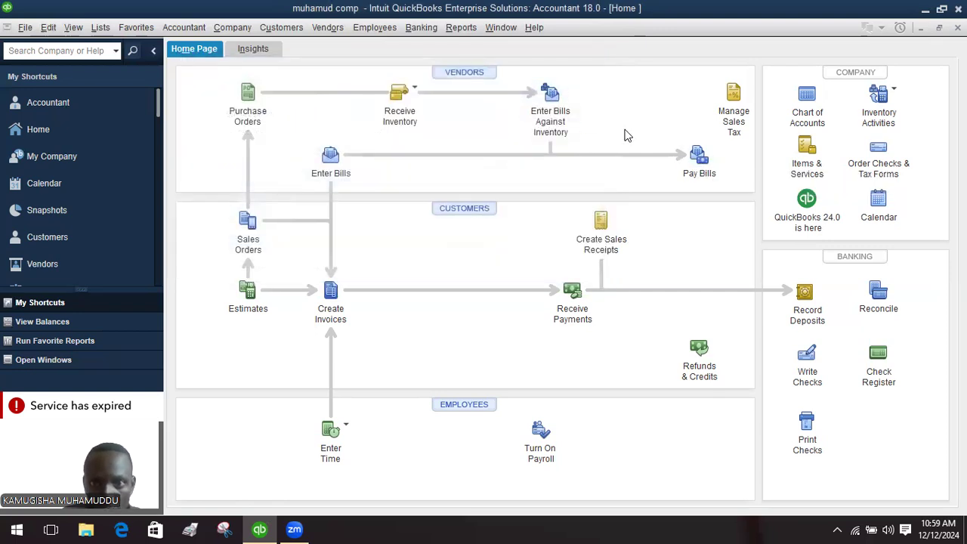
Pay the mr john ltd bill in full by check from equity bank, accepting the past transaction date, and finish without printing checks
click(692, 171)
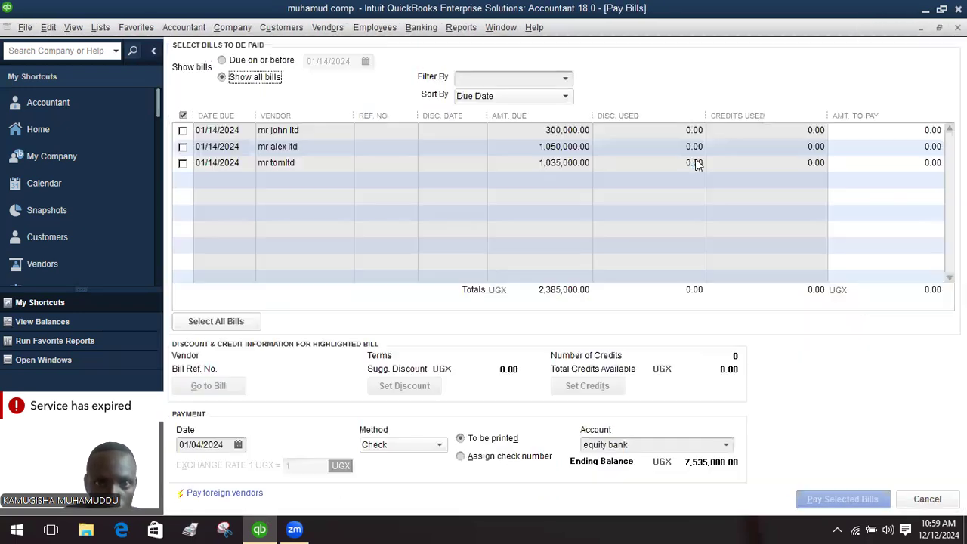
click(695, 165)
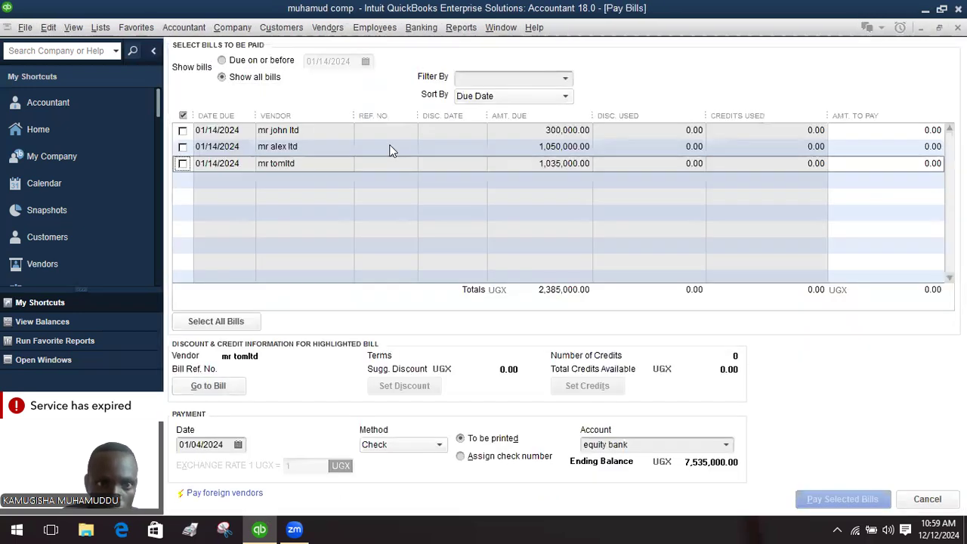
click(183, 132)
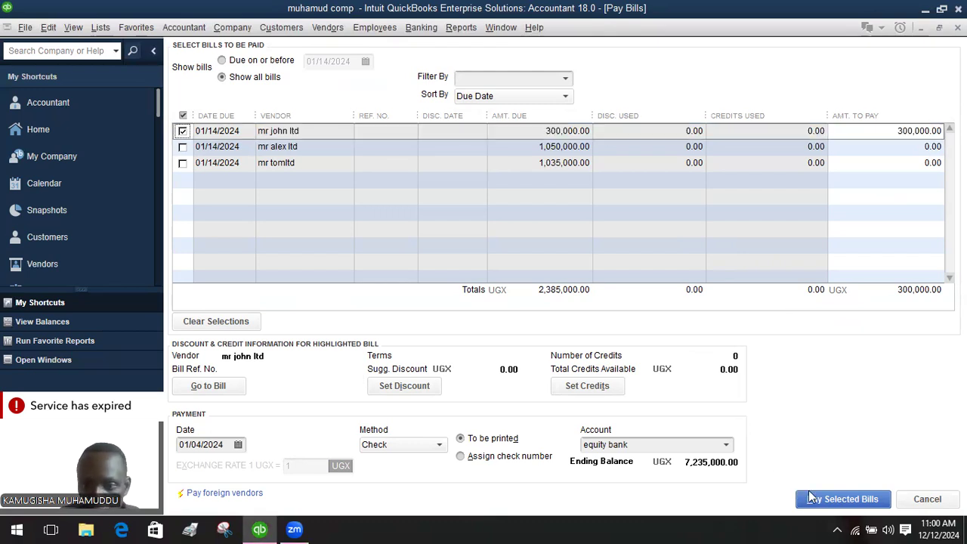
click(830, 501)
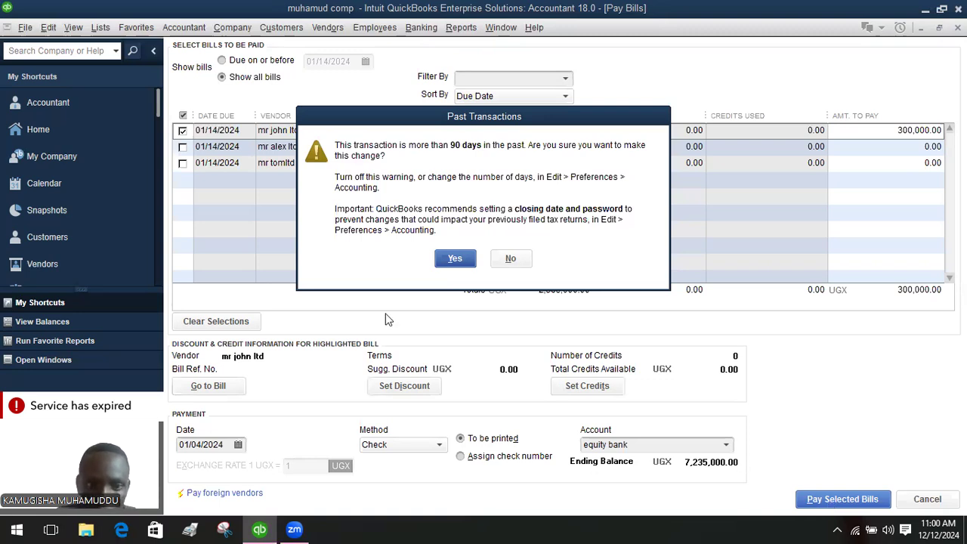
click(454, 259)
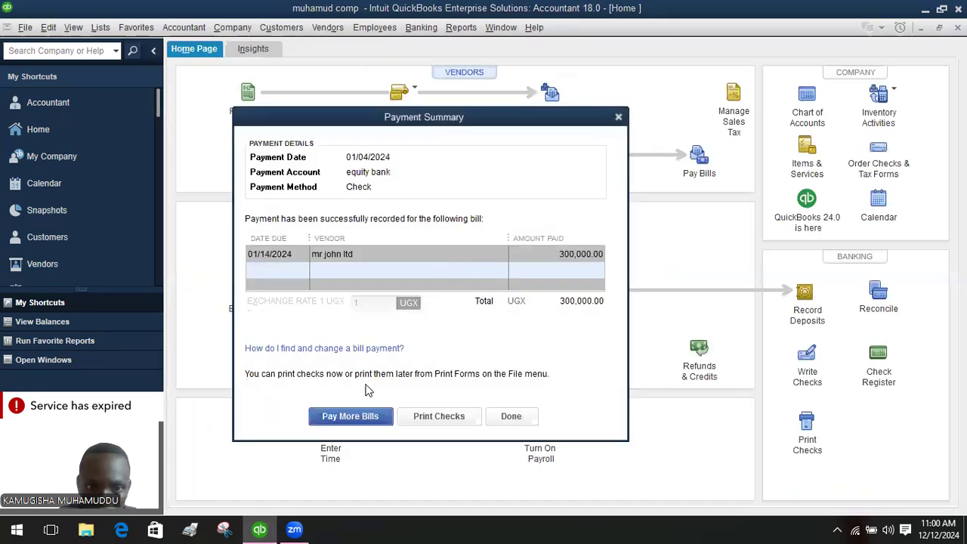
click(512, 417)
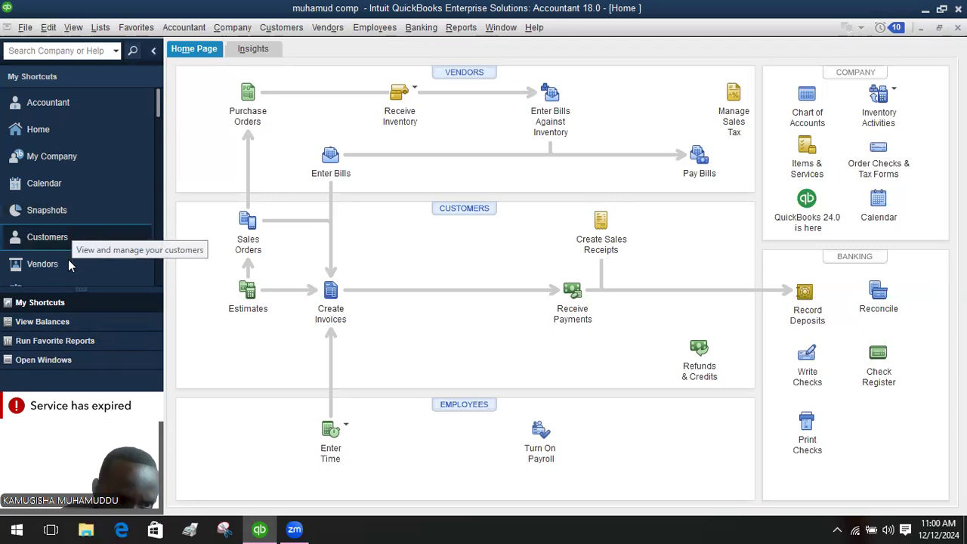
Show the account balances, then begin a bank reconciliation for equity bank with an ending balance of 7910000
click(68, 322)
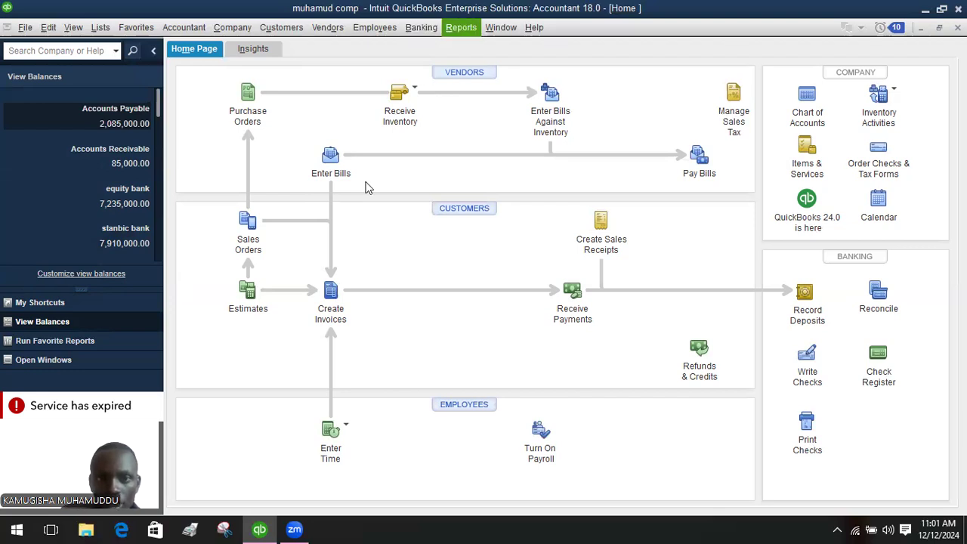
key(Left)
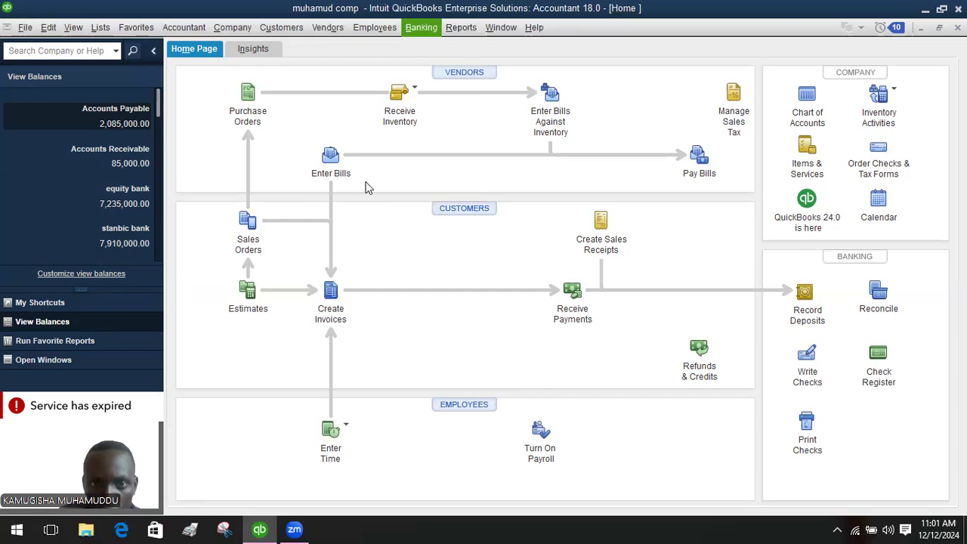
key(Down)
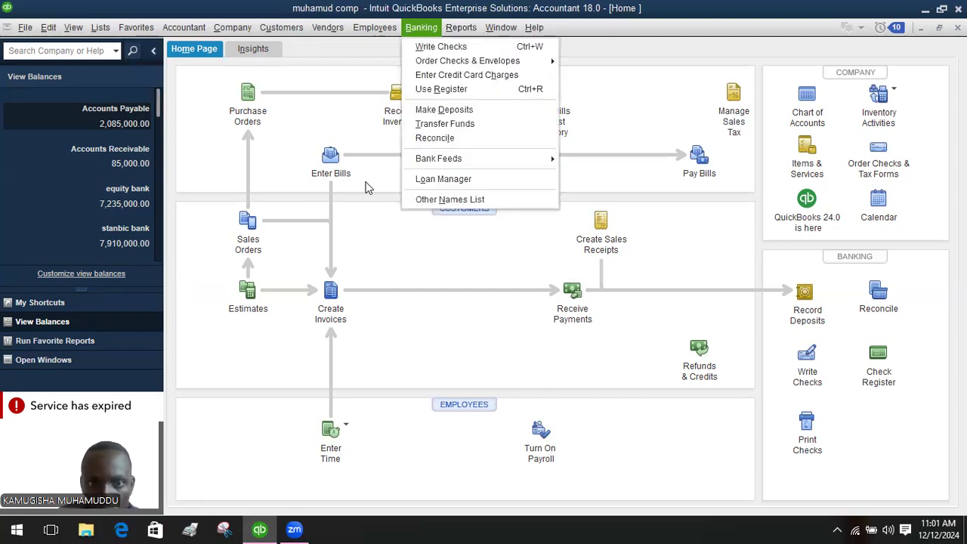
click(450, 135)
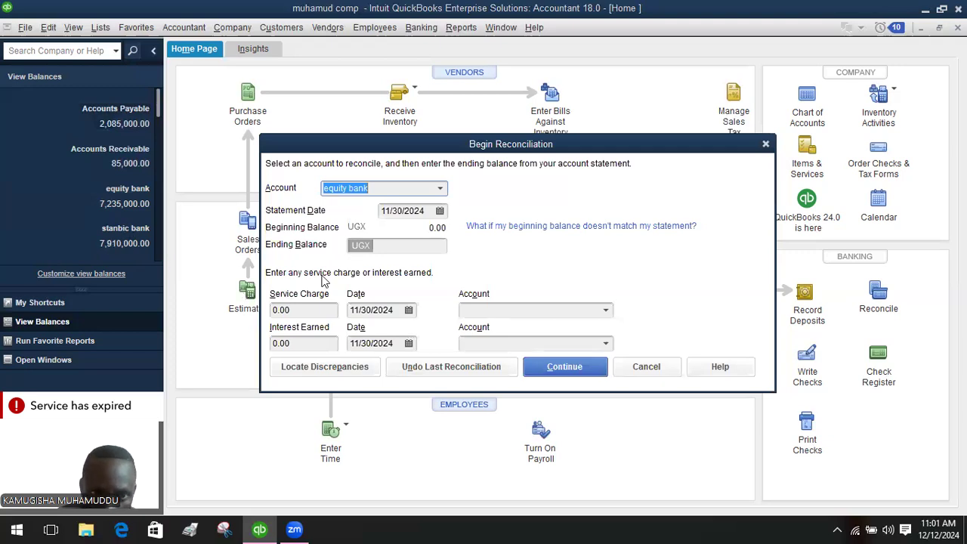
click(381, 246)
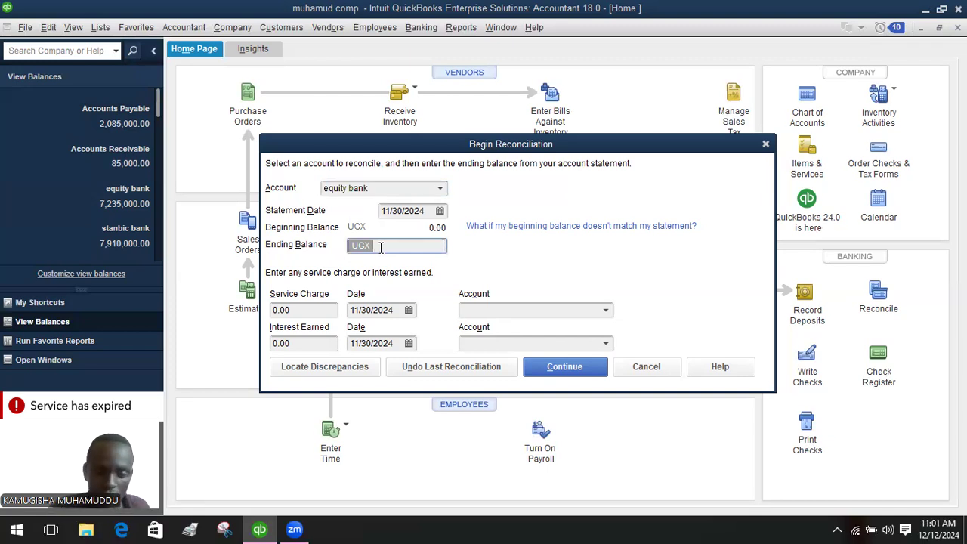
text(7)
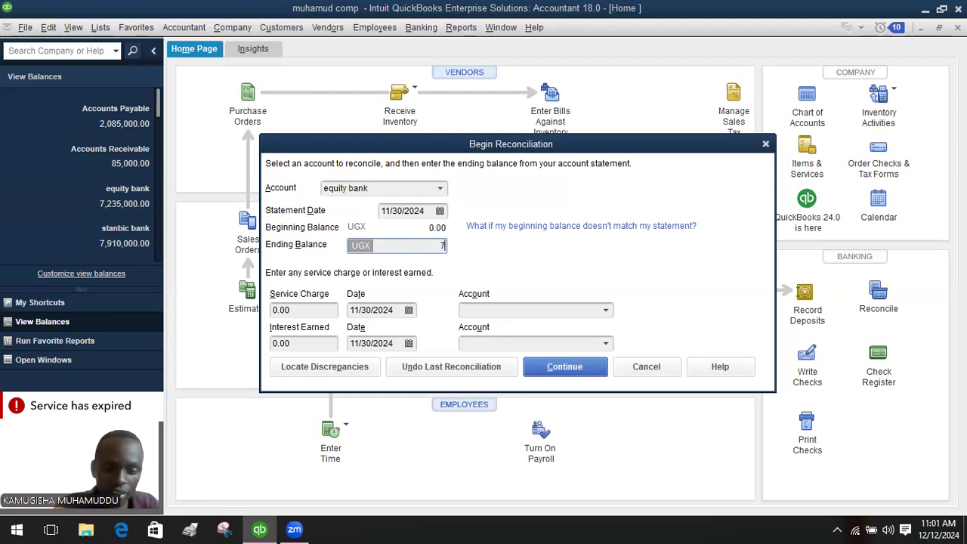
text(910)
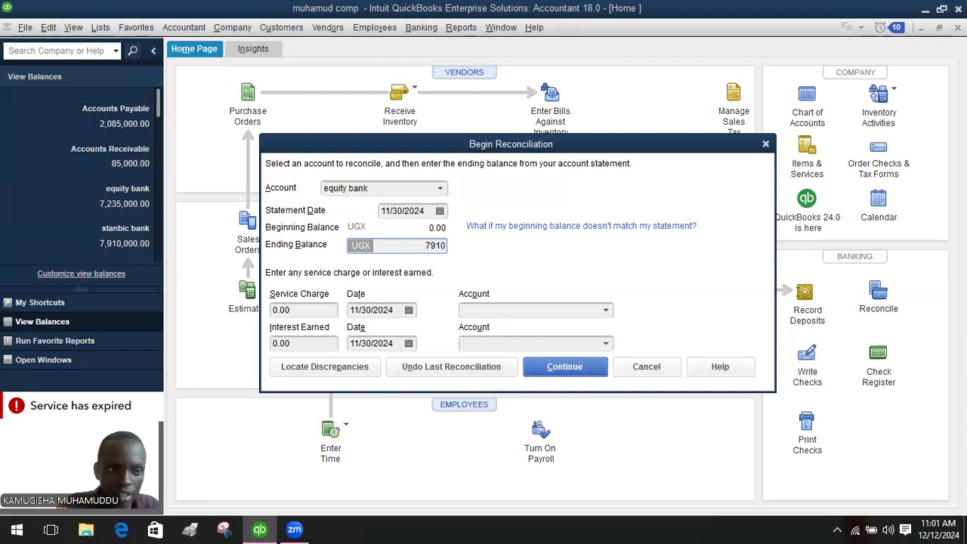
text(000)
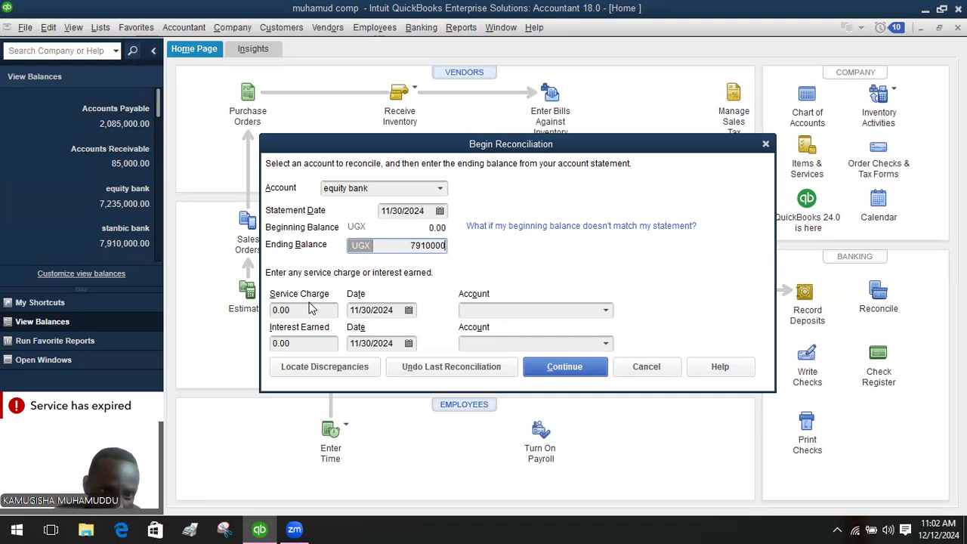
Set the interest earned in the equity bank reconciliation to 15200
click(300, 341)
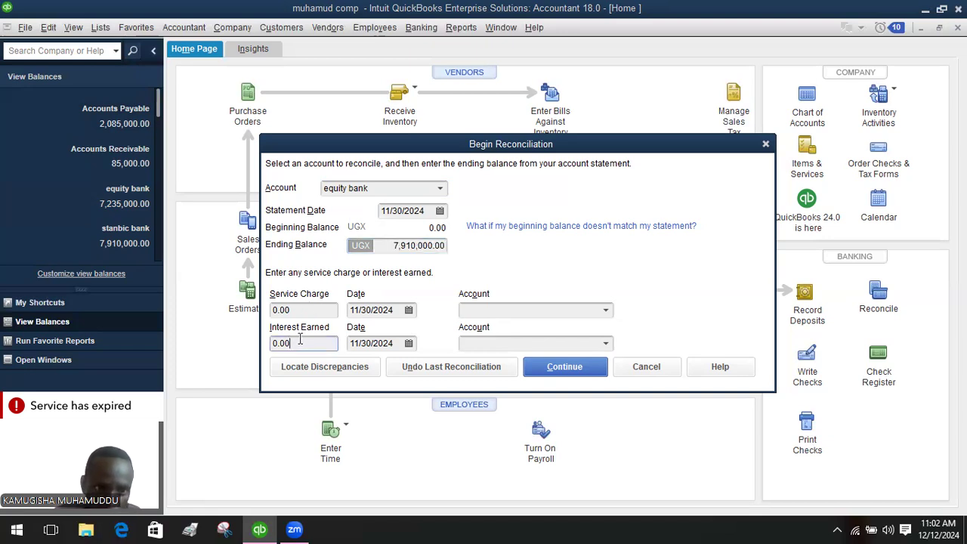
key(BackSpace)
key(BackSpace)
key(BackSpace)
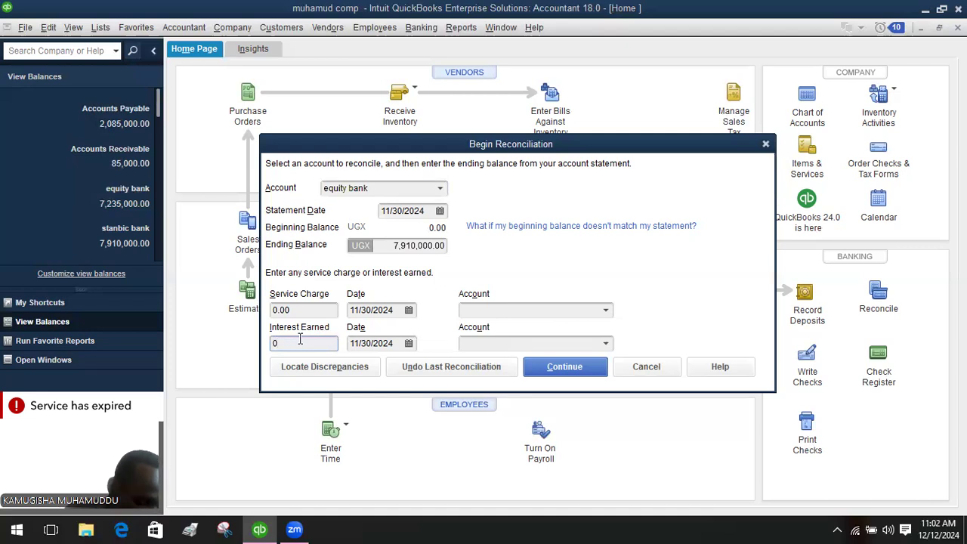
text(15)
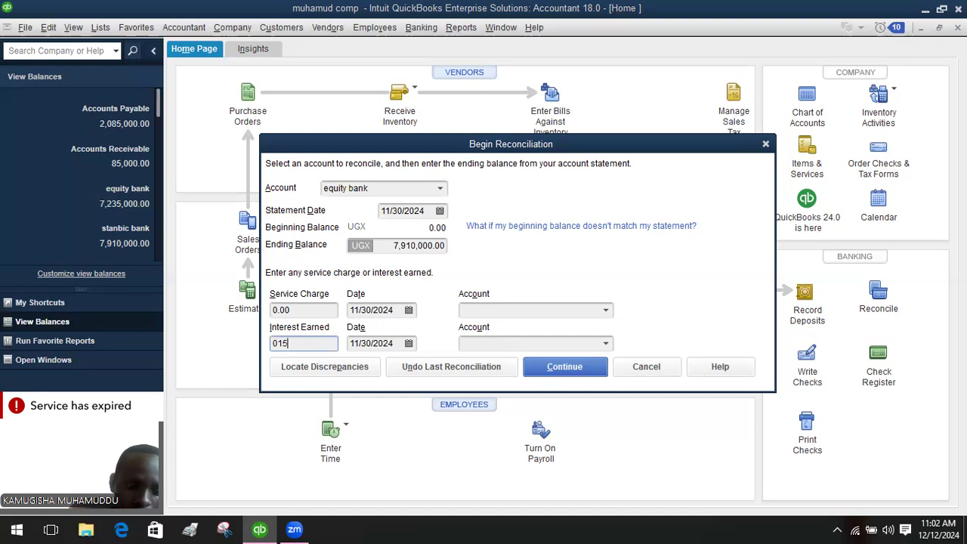
text(200)
key(BackSpace)
key(BackSpace)
key(BackSpace)
key(BackSpace)
key(BackSpace)
key(BackSpace)
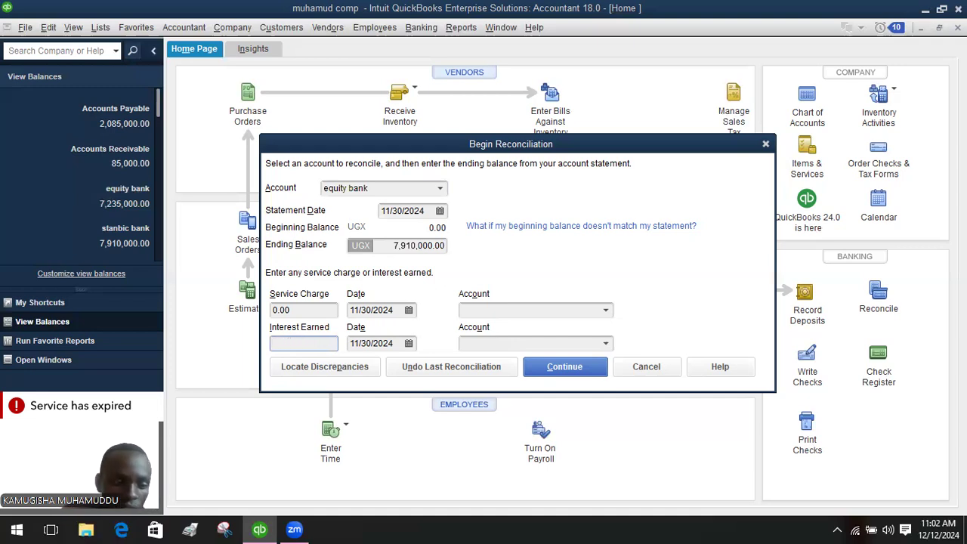
text(15200)
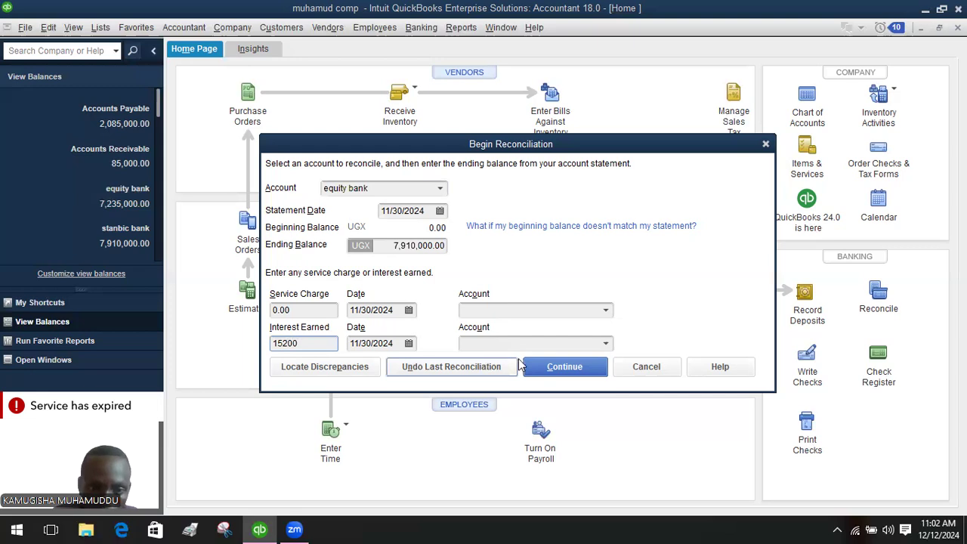
Enter a service charge of 48500 and assign it to the Bank Service Charges account
click(326, 308)
key(BackSpace)
key(BackSpace)
key(BackSpace)
key(BackSpace)
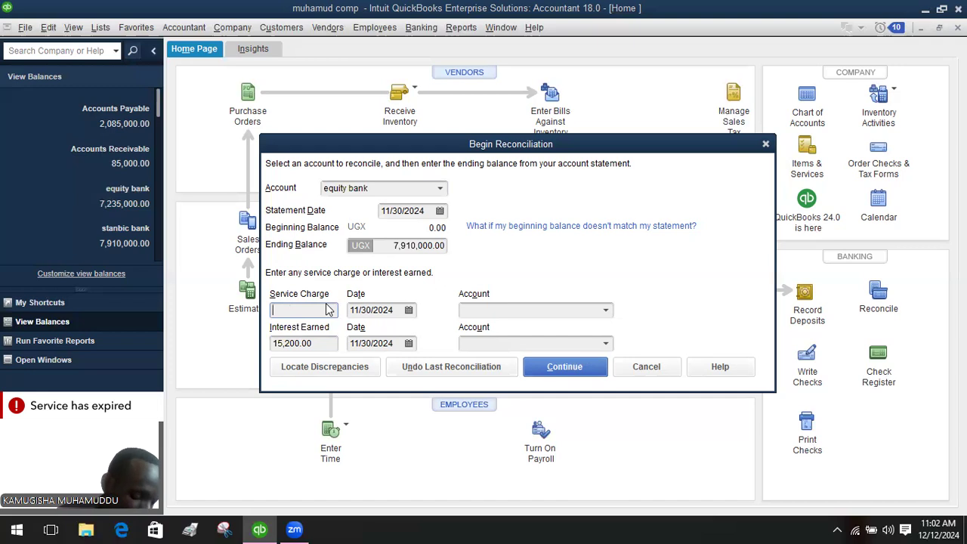
text(48500)
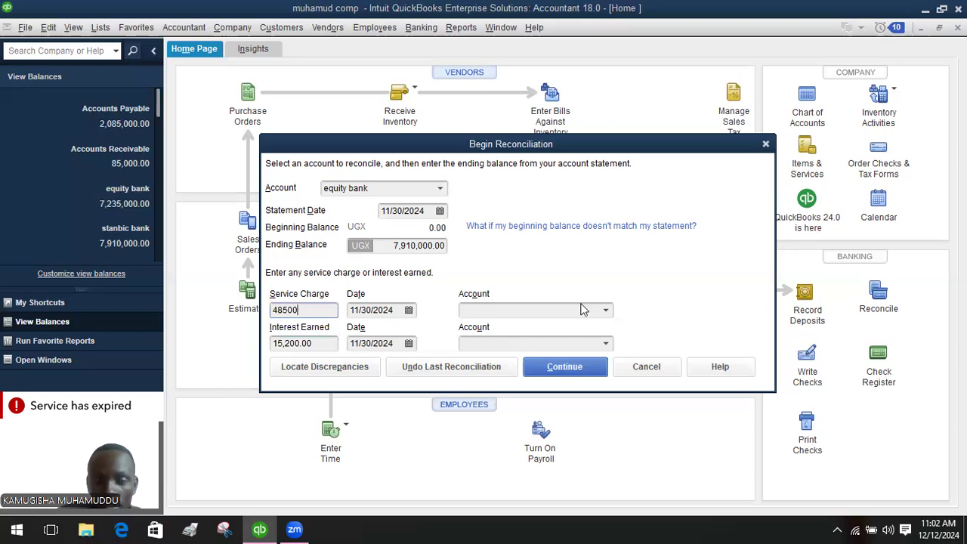
click(606, 310)
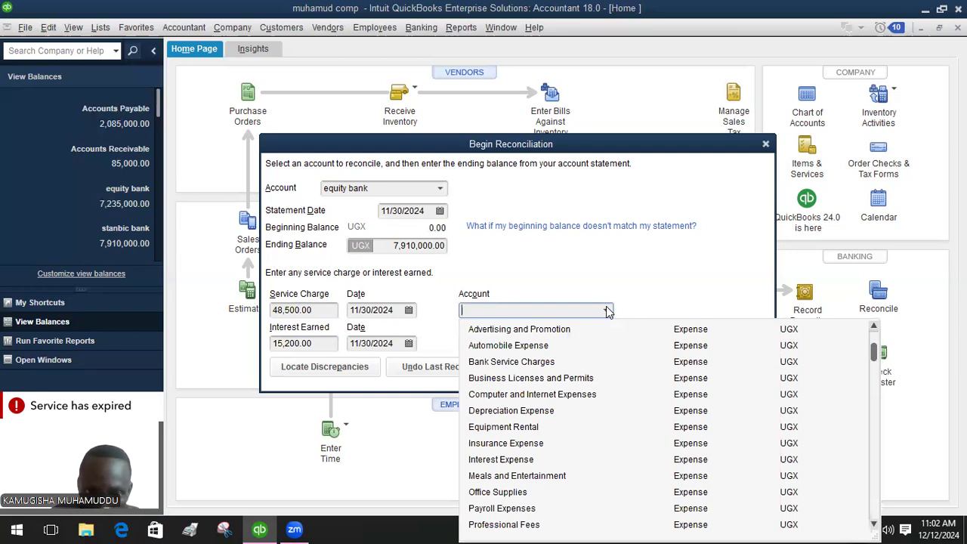
click(542, 362)
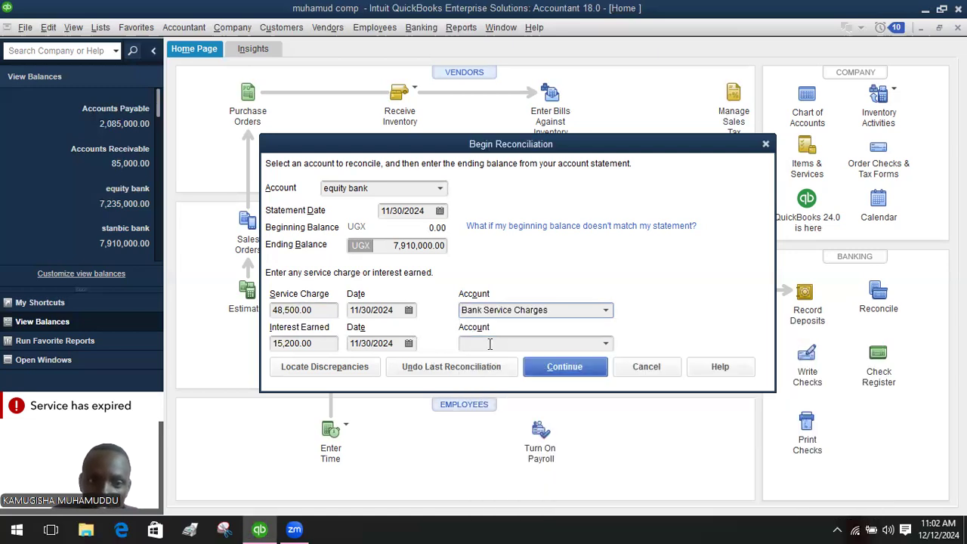
Add a new Other Income account named indirect income and assign it to the interest earned
click(605, 345)
click(605, 345)
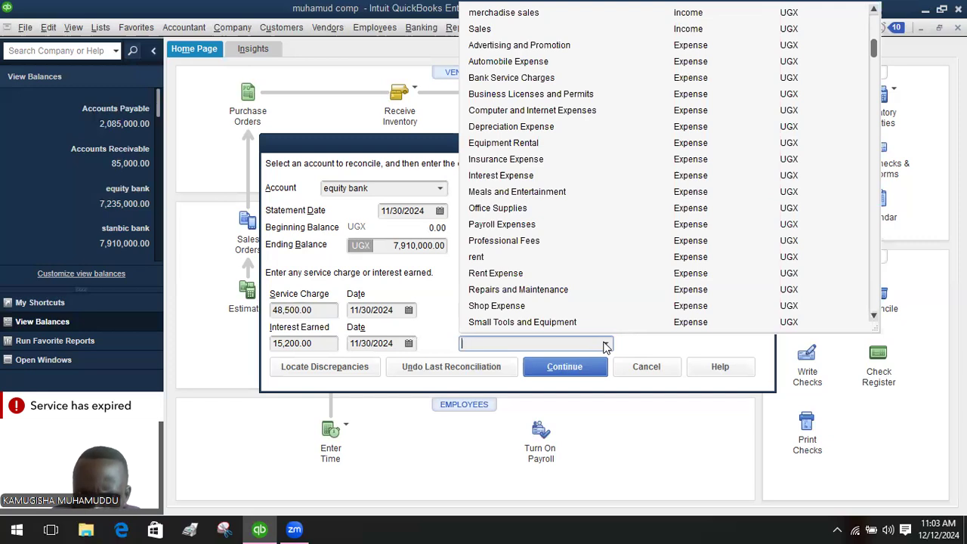
click(607, 346)
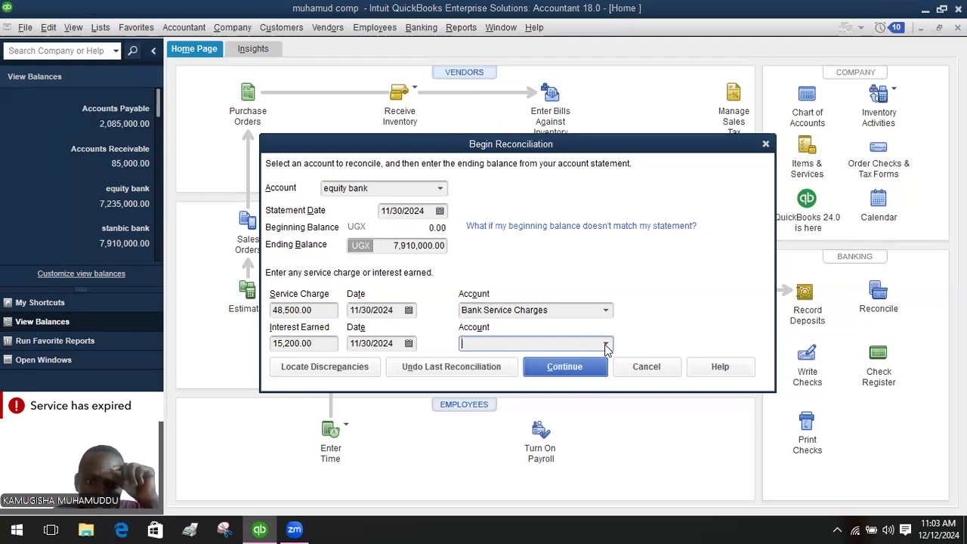
click(607, 345)
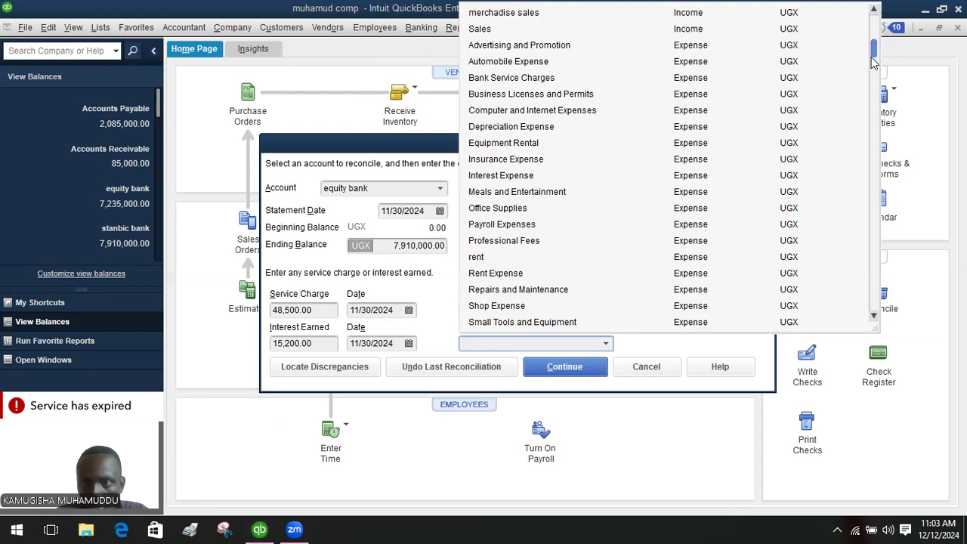
drag(874, 63, 869, 25)
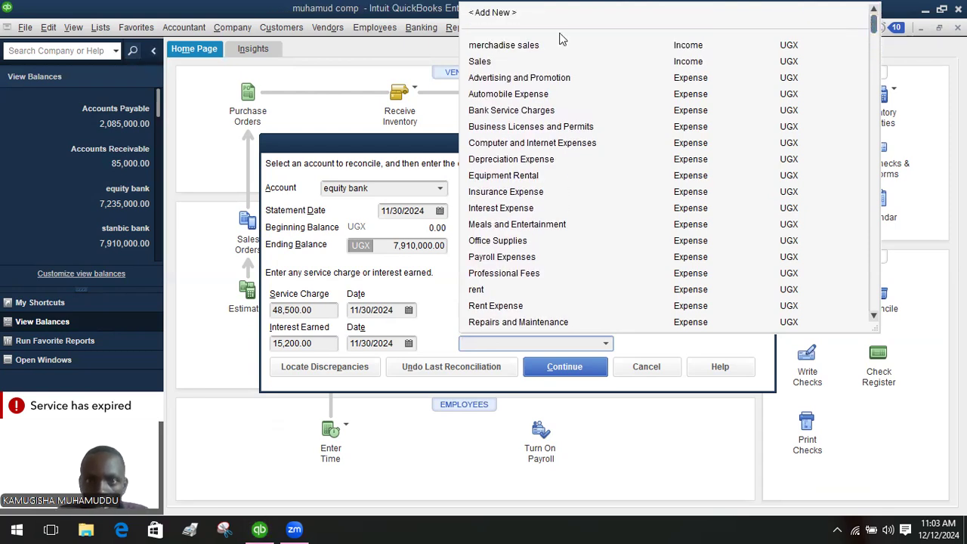
click(499, 12)
text(indirect )
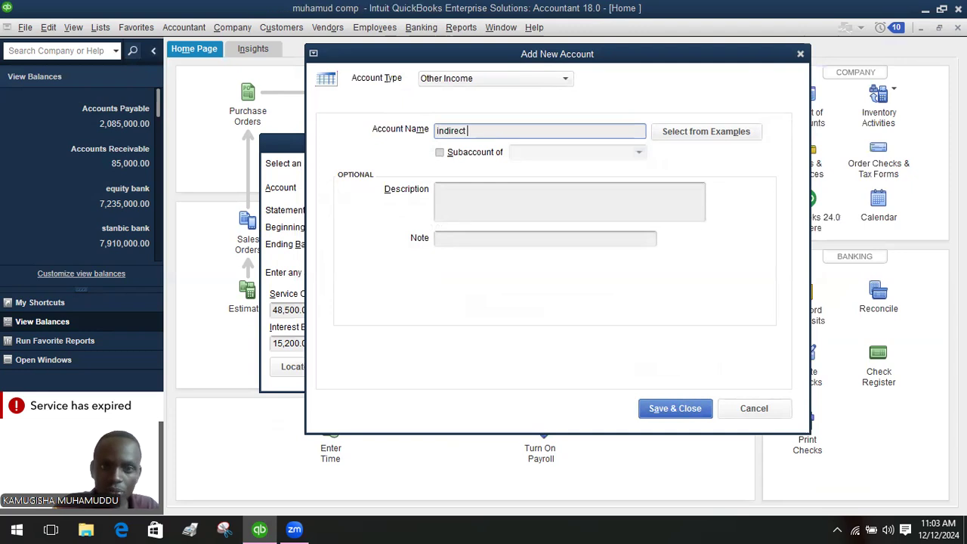
text(income)
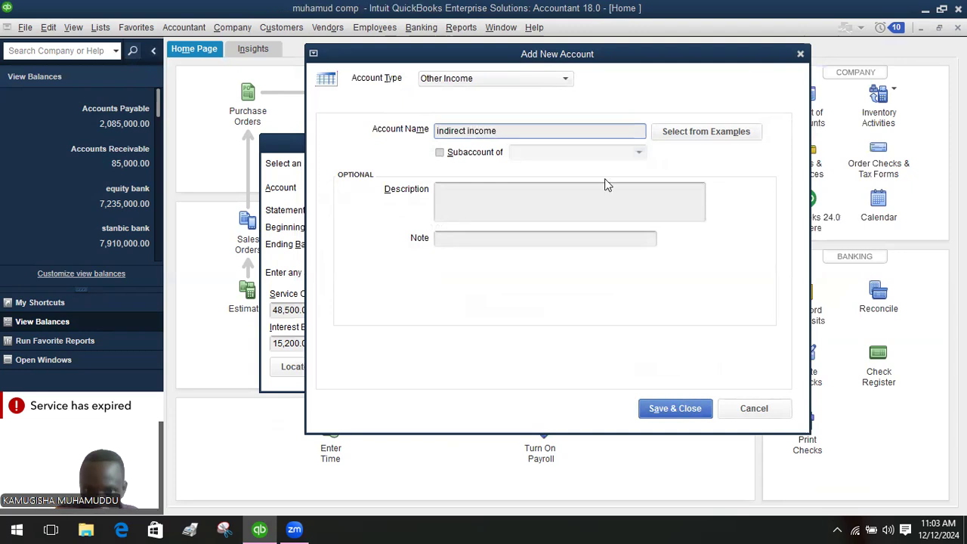
click(678, 399)
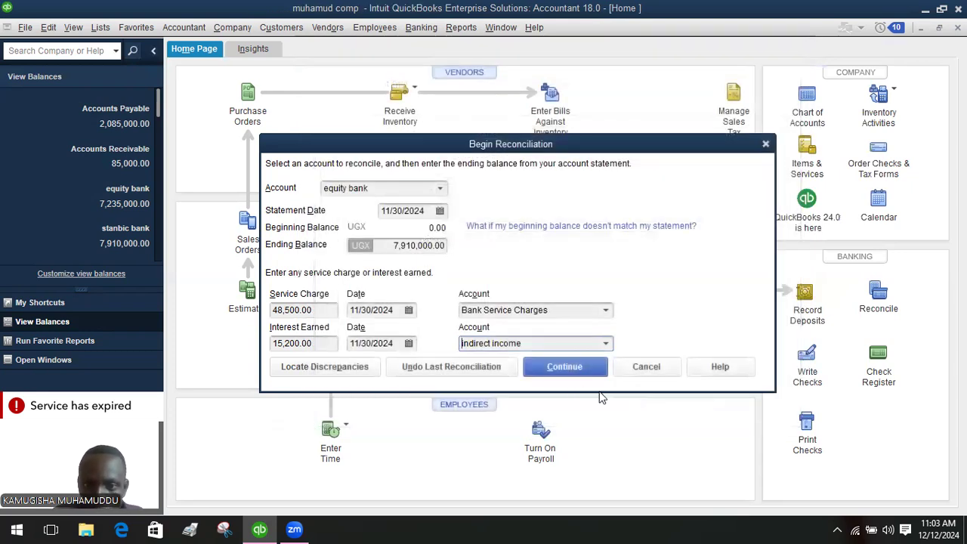
Continue to the equity bank transaction list and try to reconcile with nothing marked cleared, then return to the reconciliation
click(565, 367)
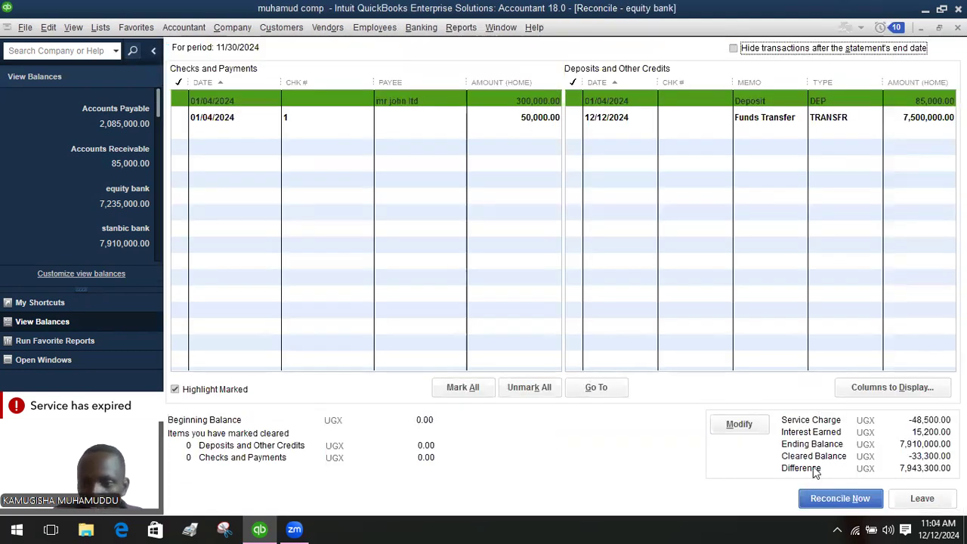
click(843, 499)
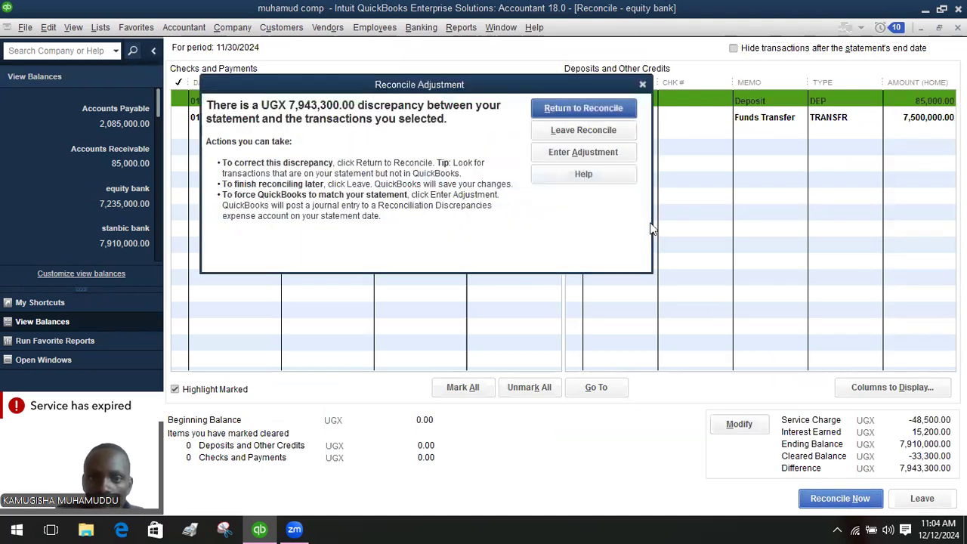
click(604, 112)
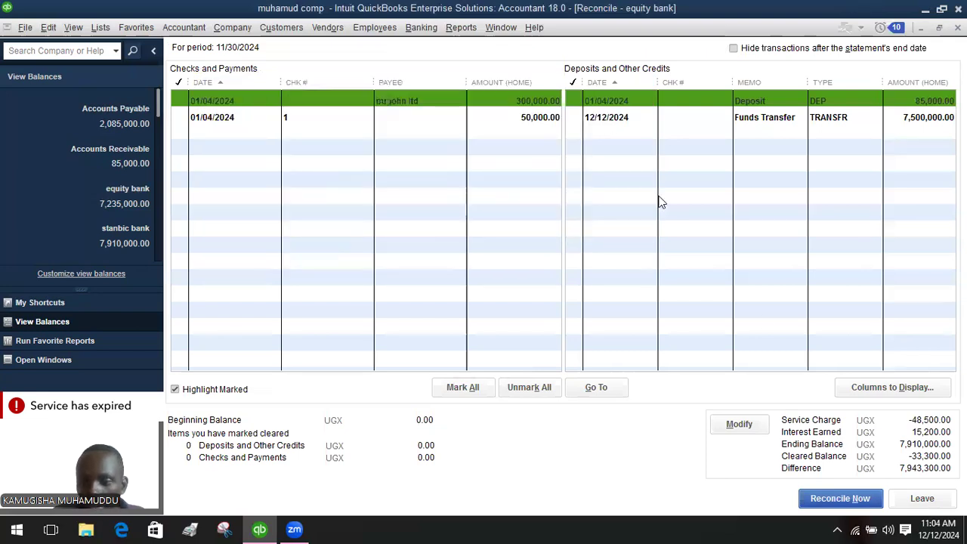